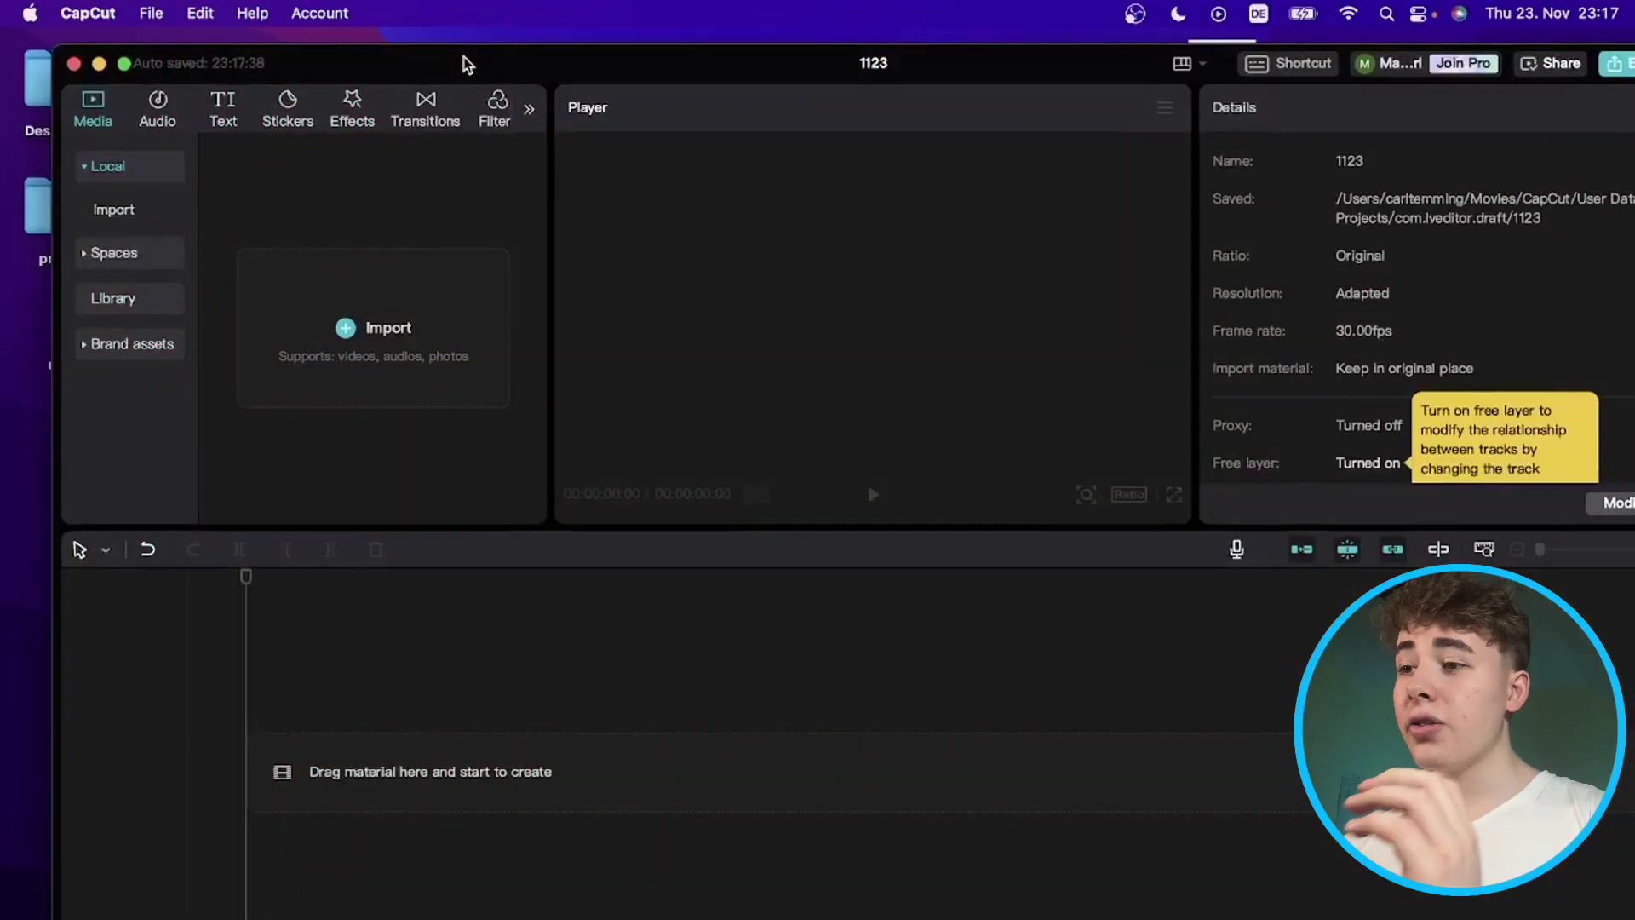
Step: Add couple-7459396_640.jpeg from the desktop's editing folder to the start of the main video track
{"action": "left_click_drag", "start_coordinate": [437, 68], "coordinate": [640, 42]}
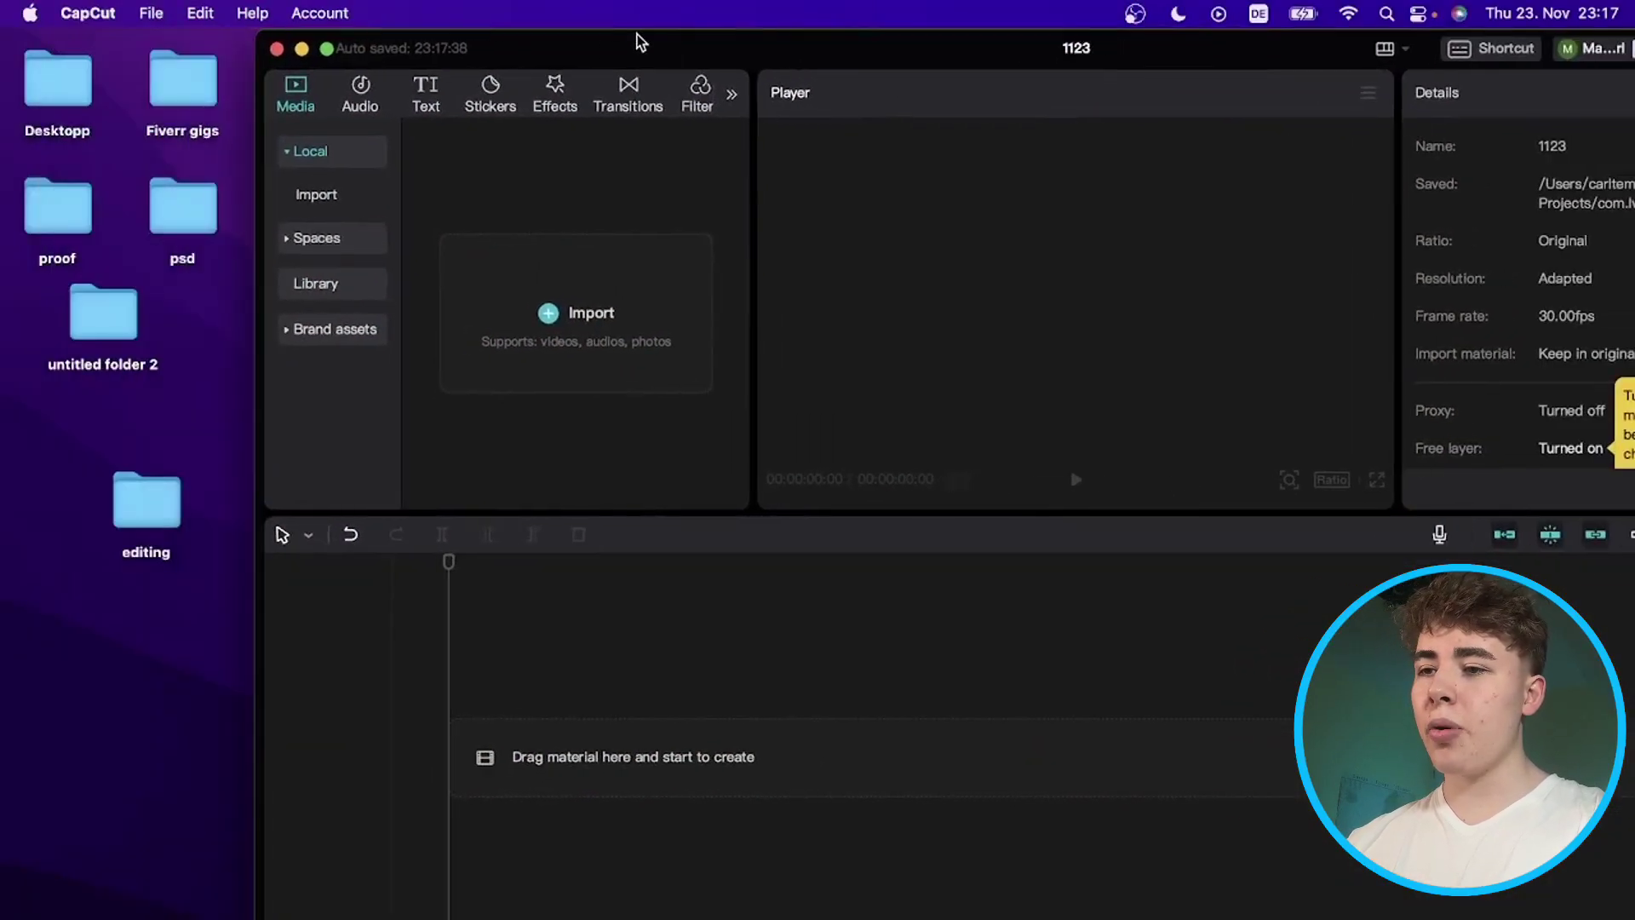
{"action": "double_click", "coordinate": [146, 500]}
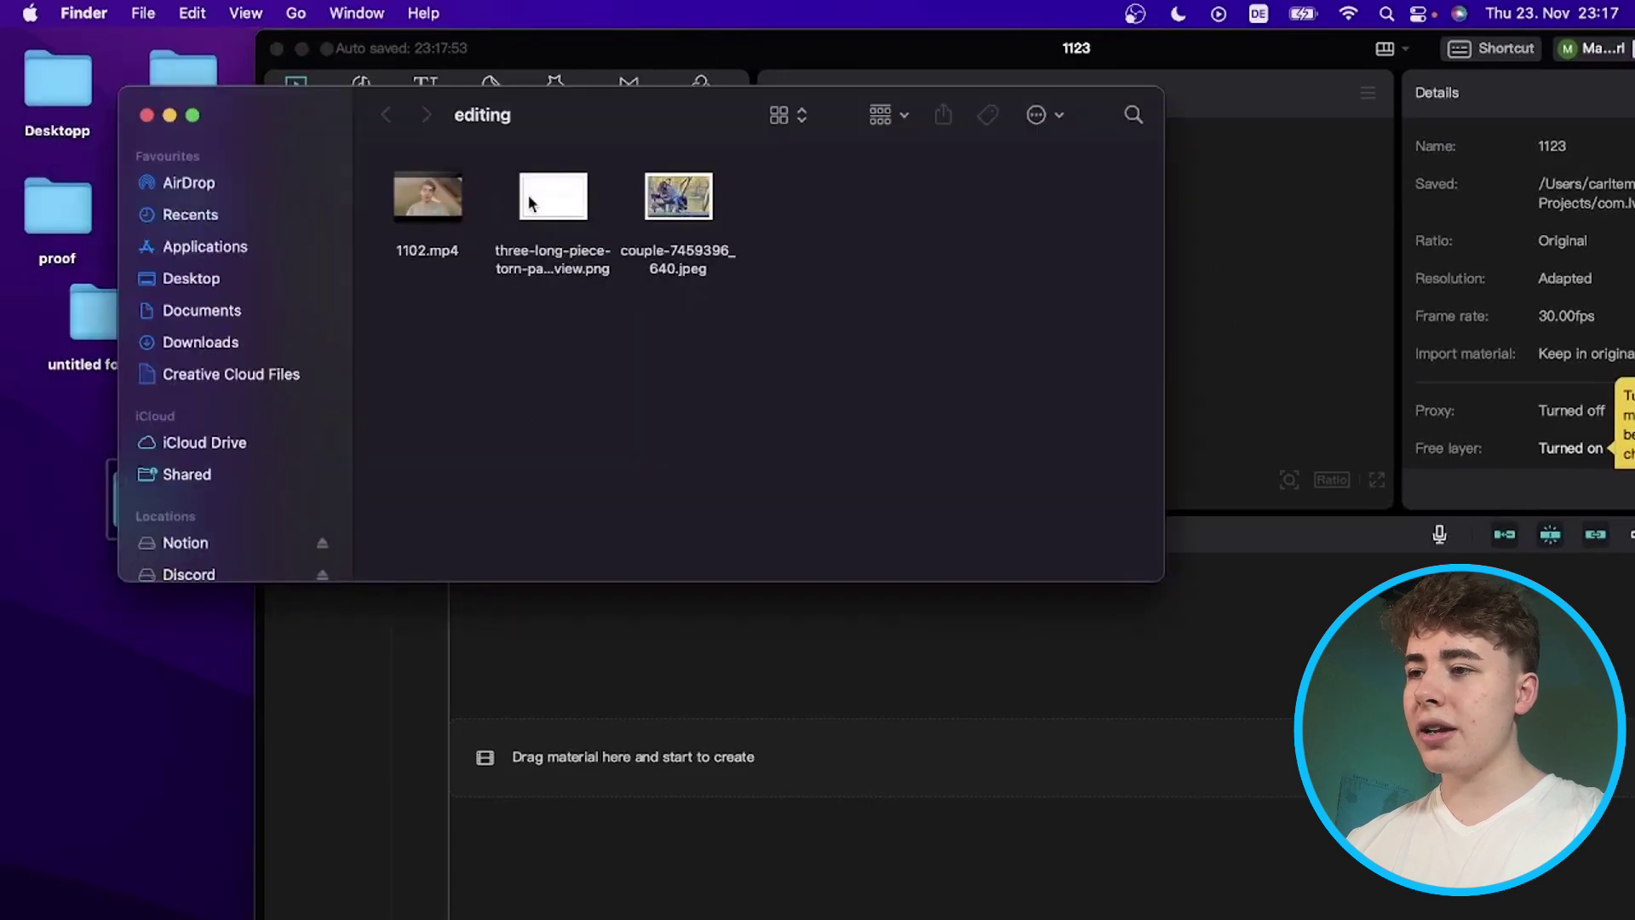
{"action": "left_click_drag", "start_coordinate": [697, 195], "coordinate": [573, 704]}
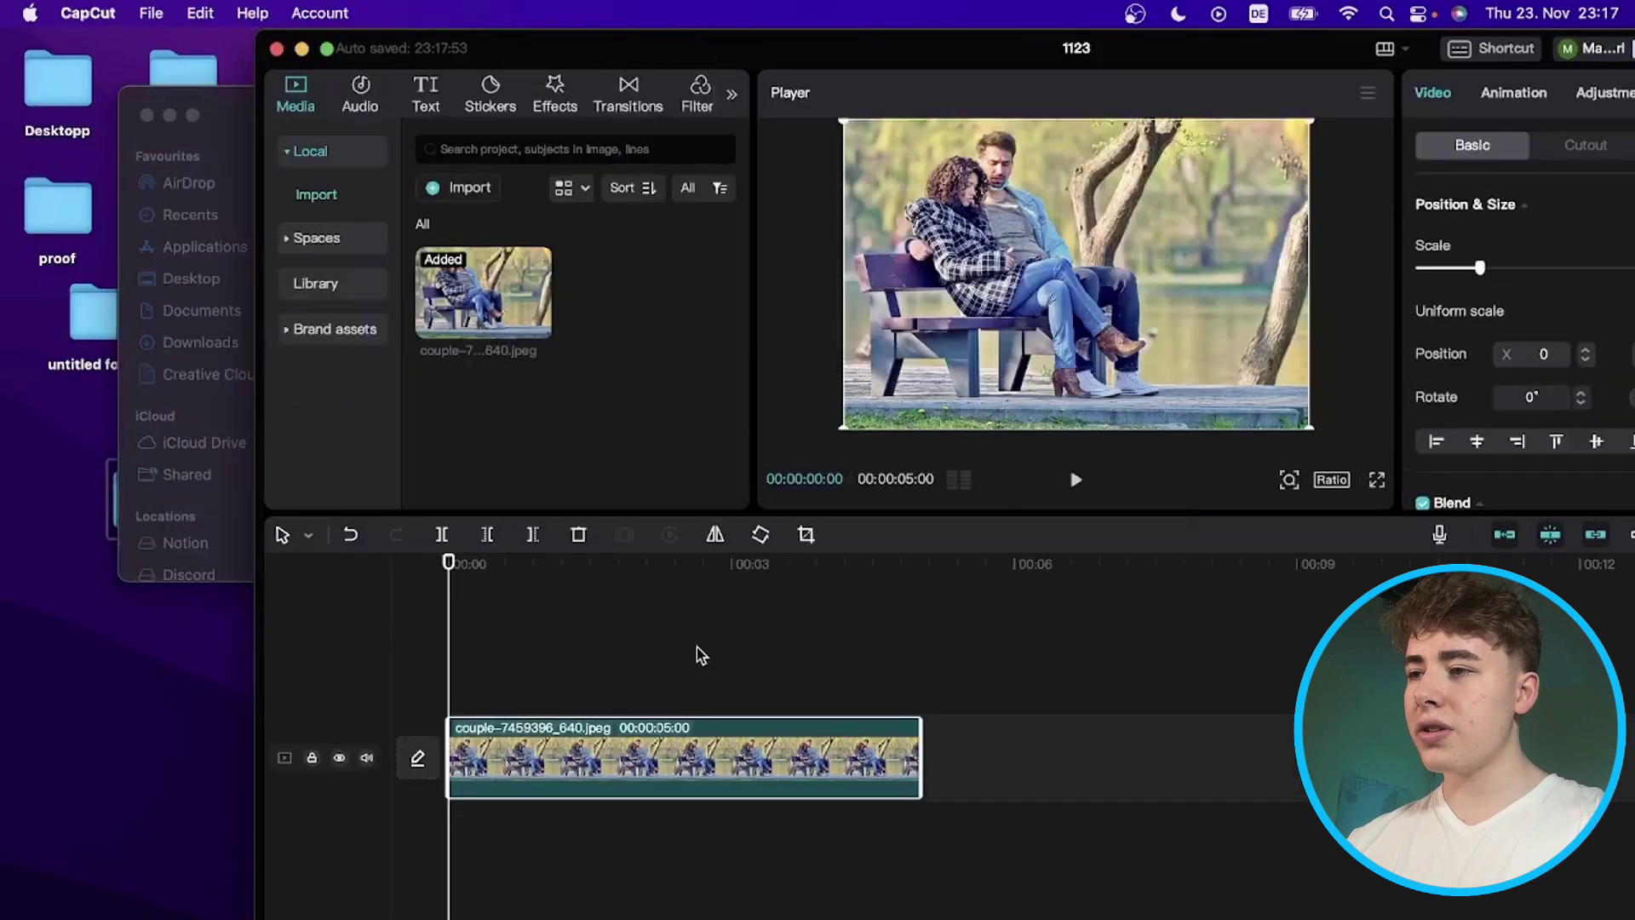
{"action": "left_click_drag", "start_coordinate": [556, 60], "coordinate": [321, 56]}
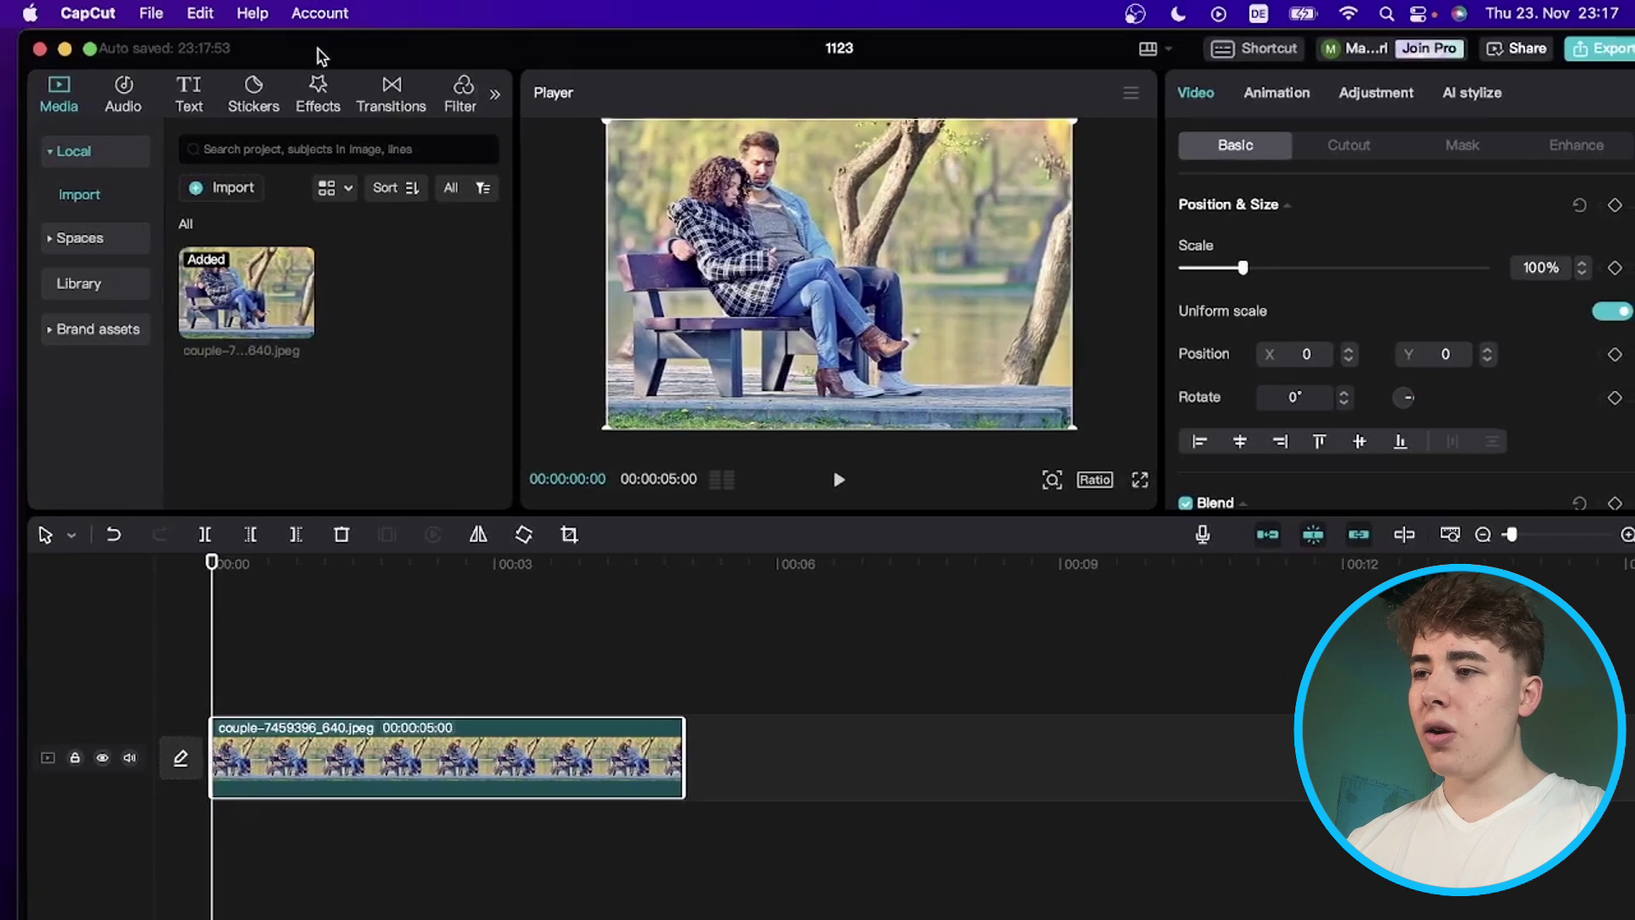
Step: Set the project ratio to 9:16 and fill the frame with the couple photo, scaled to 266% at X position 1066
{"action": "left_click", "coordinate": [368, 635]}
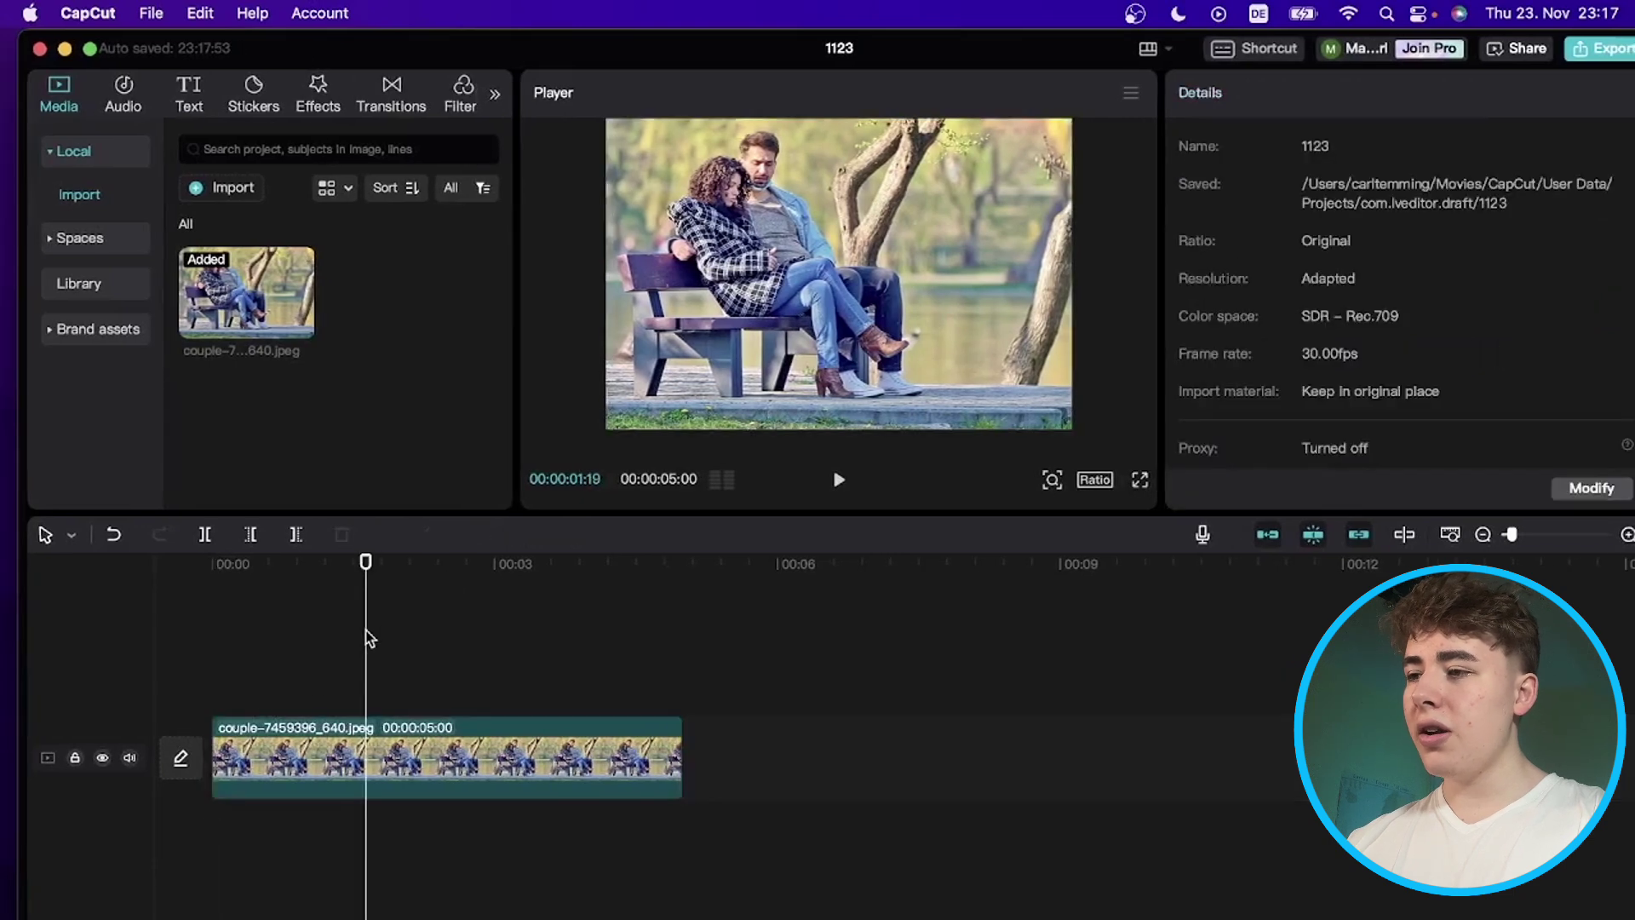
{"action": "left_click", "coordinate": [417, 736]}
{"action": "left_click", "coordinate": [1092, 480]}
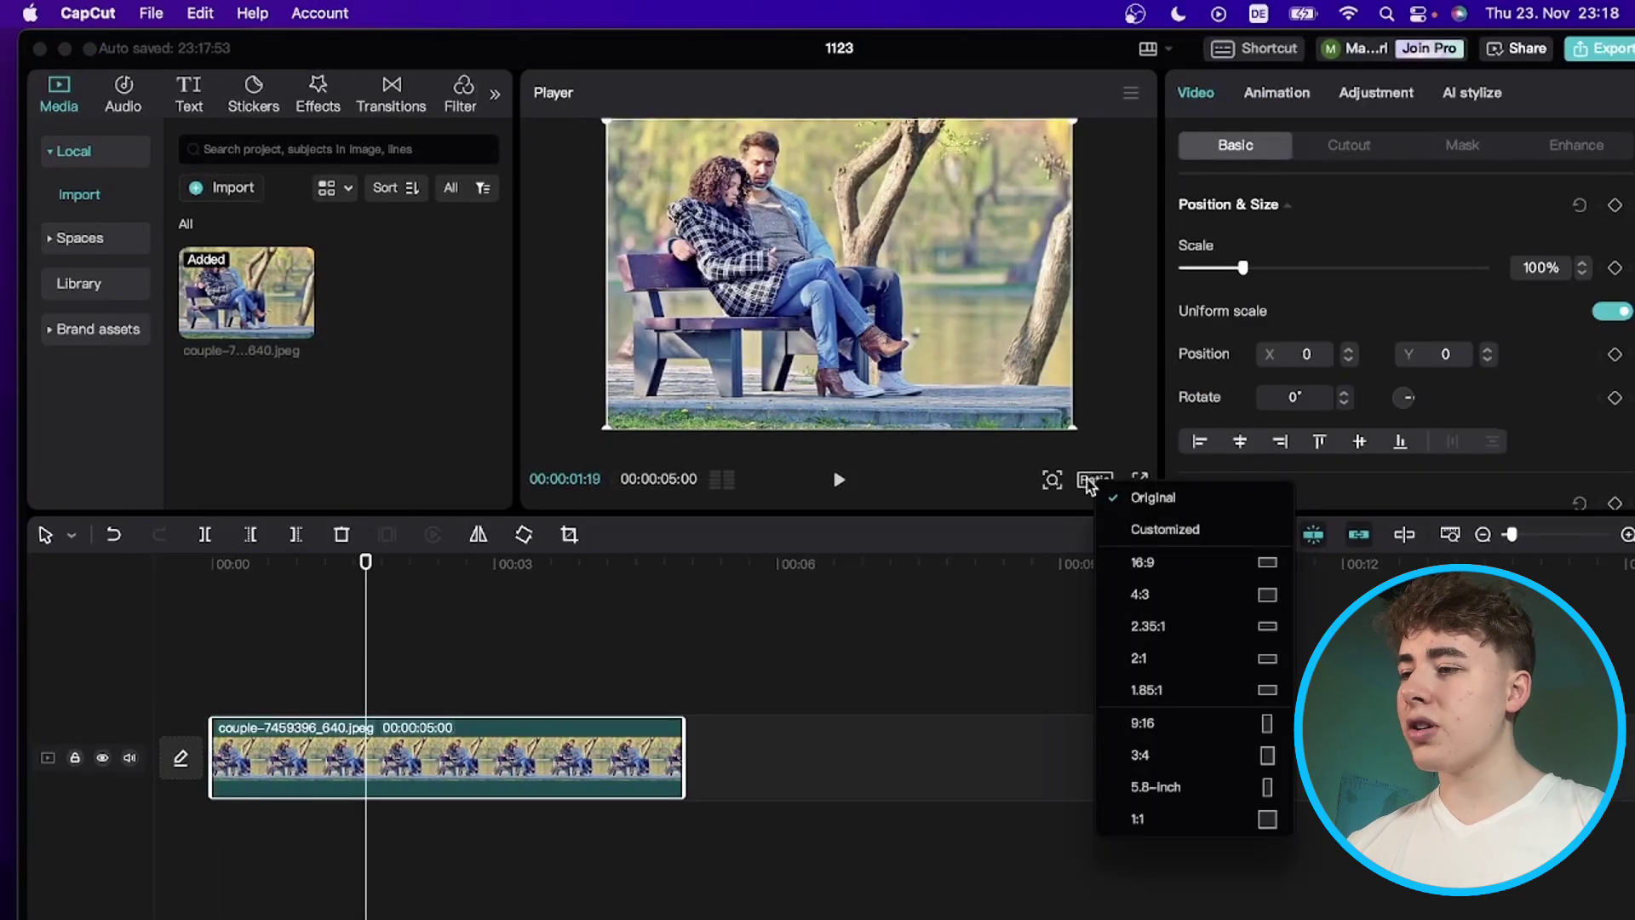
{"action": "left_click", "coordinate": [1148, 728]}
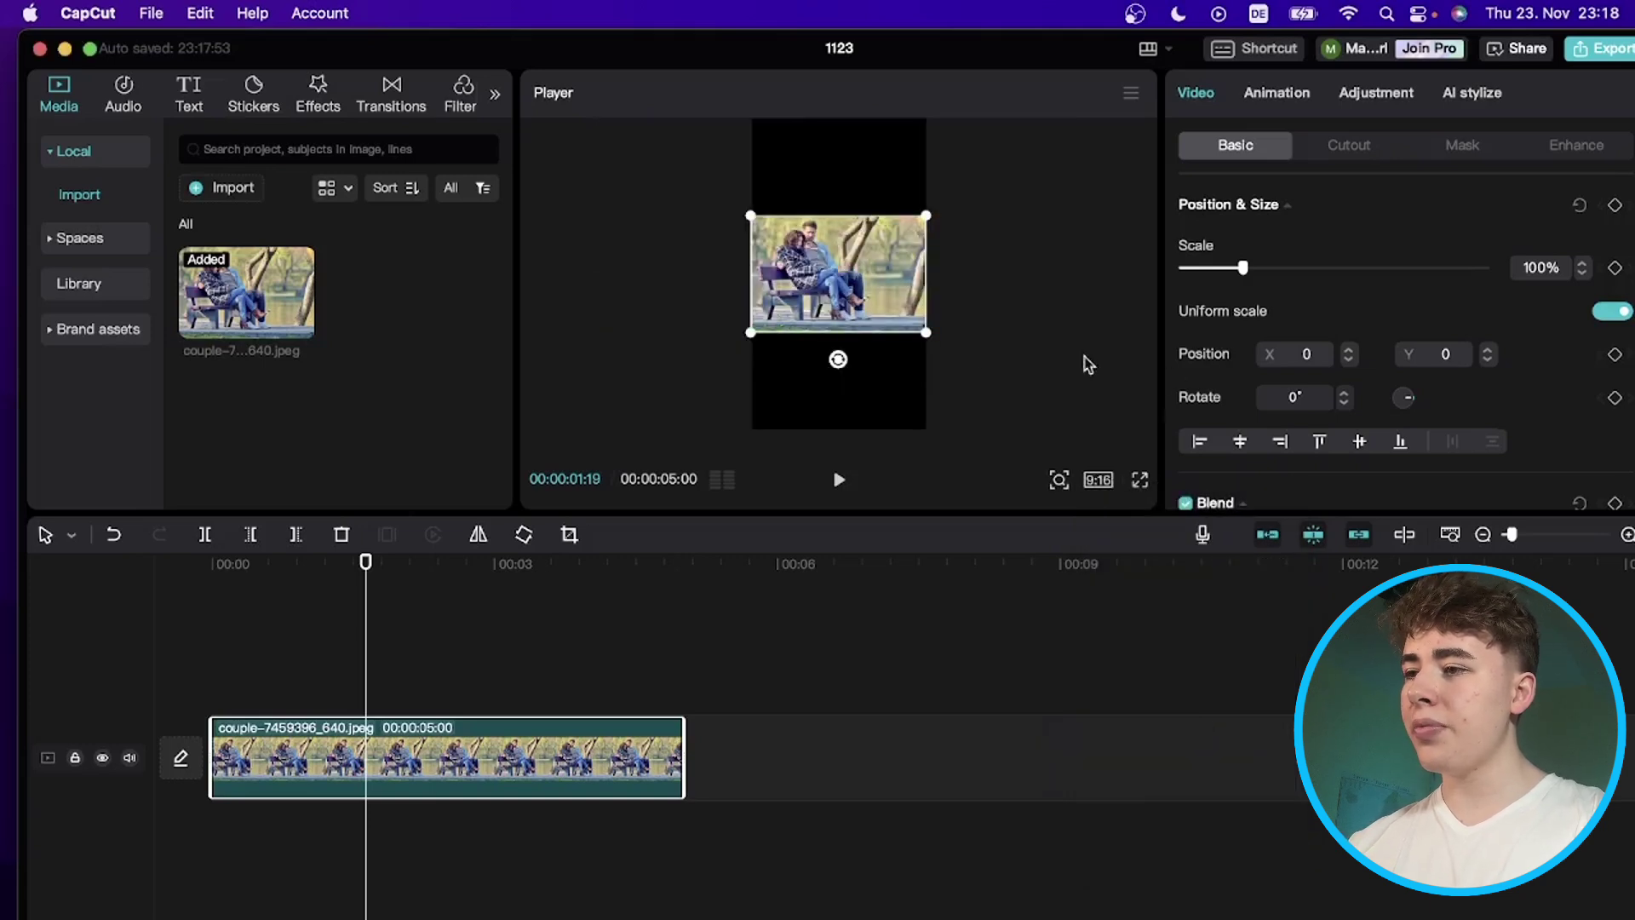
{"action": "left_click_drag", "start_coordinate": [966, 359], "coordinate": [1081, 436]}
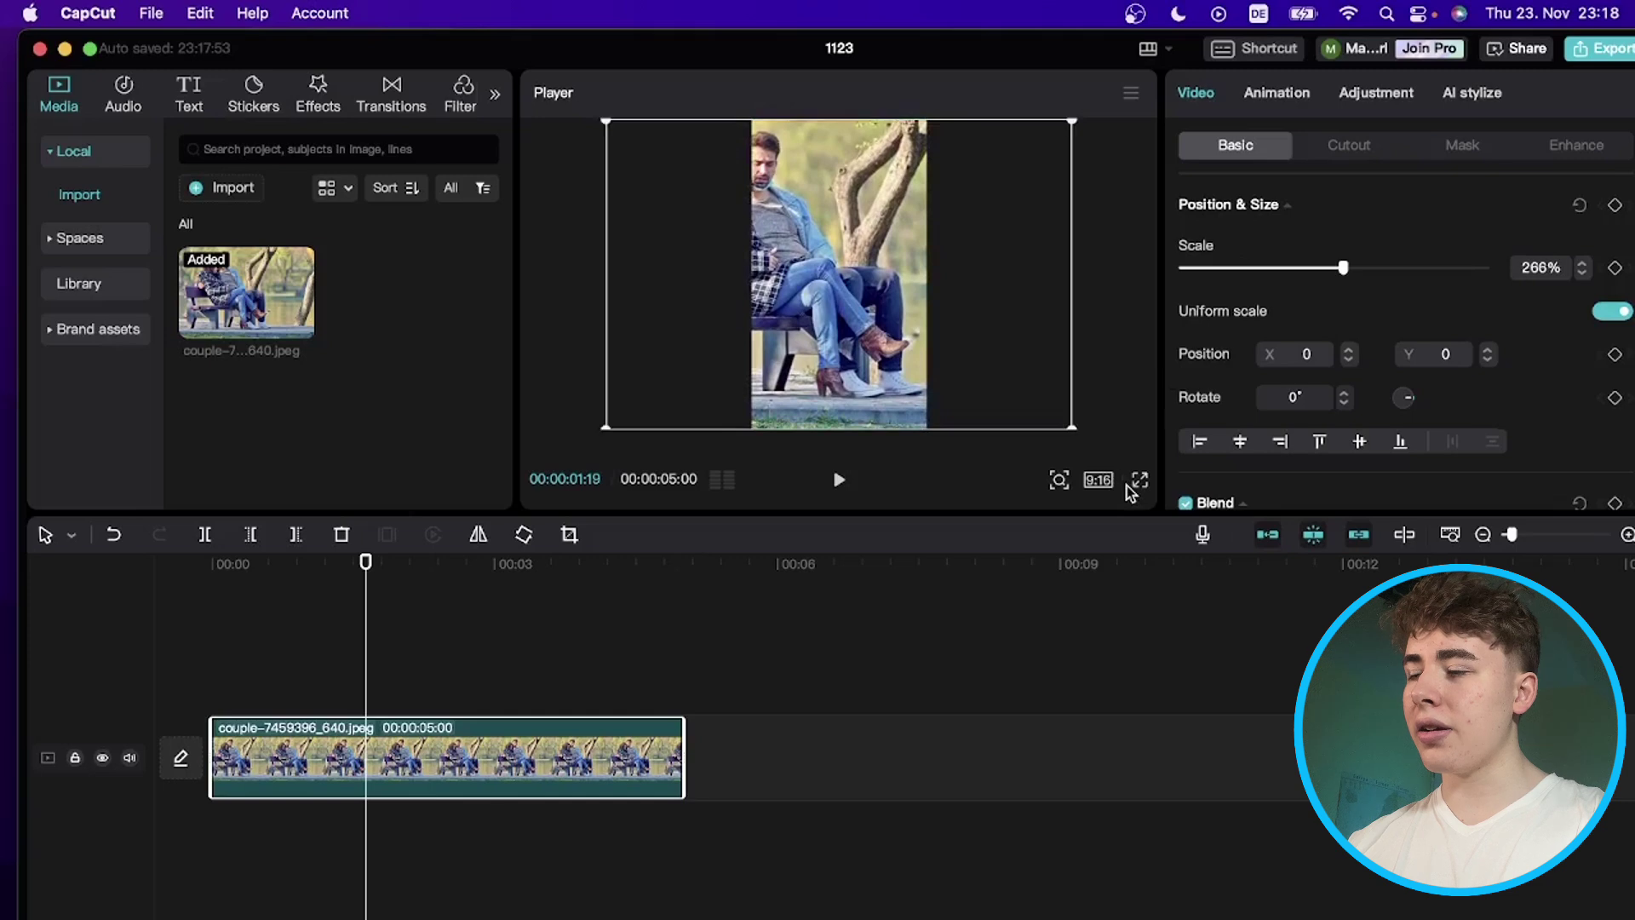
{"action": "left_click_drag", "start_coordinate": [928, 344], "coordinate": [941, 350]}
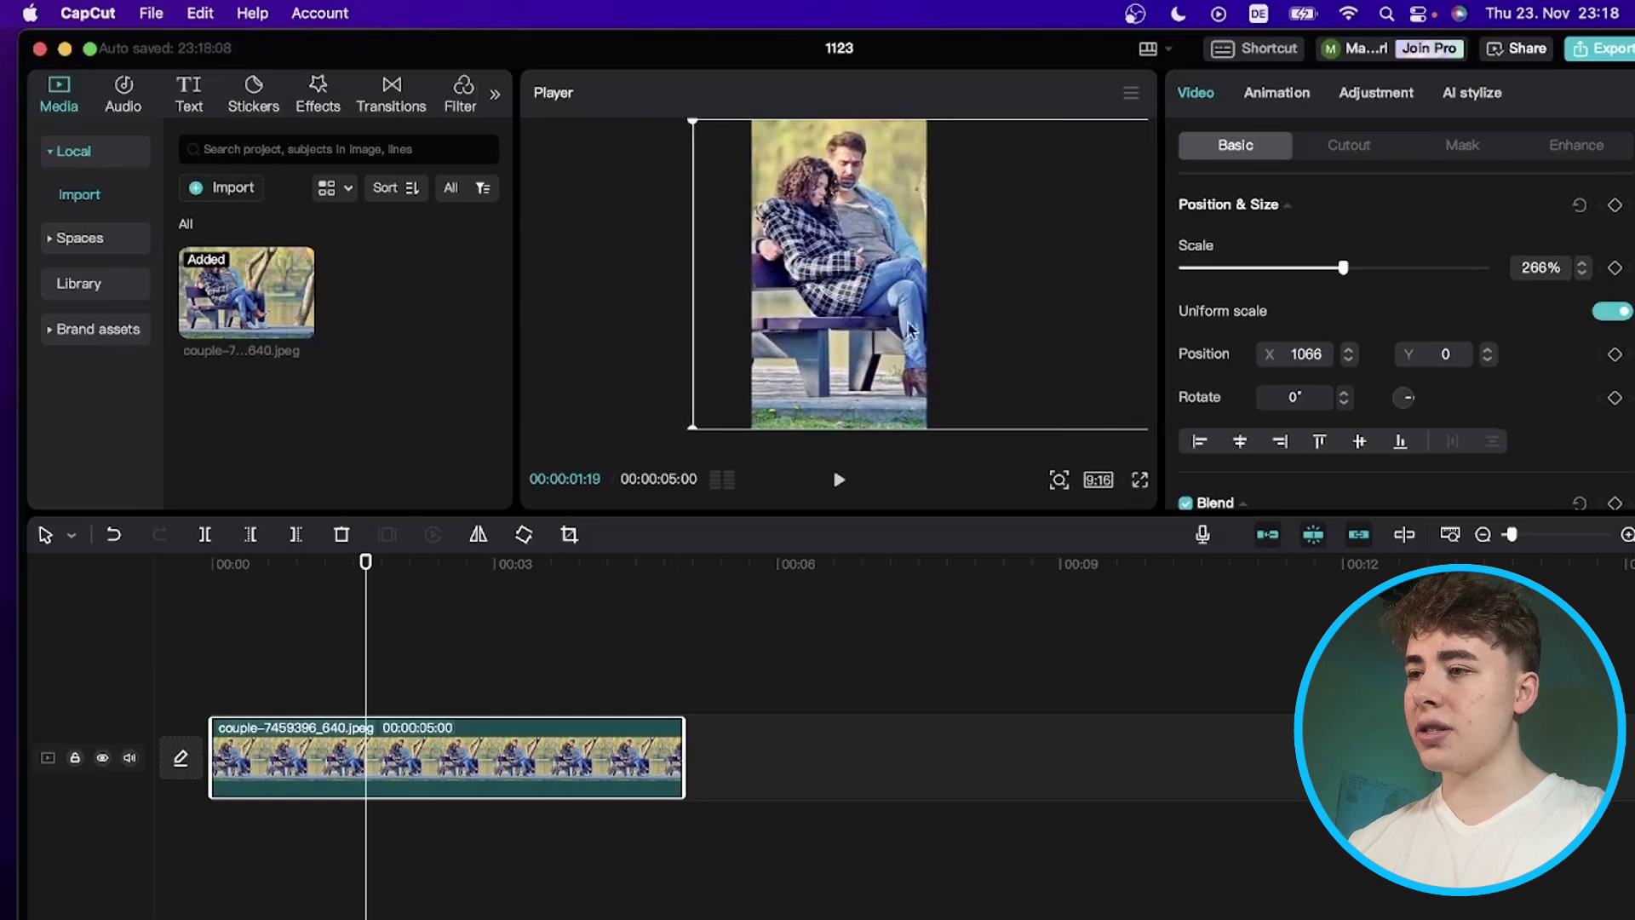
Step: Add a scale keyframe at 00:00:00:15 on the couple photo
{"action": "left_click", "coordinate": [255, 701]}
{"action": "left_click", "coordinate": [221, 701]}
{"action": "left_click_drag", "start_coordinate": [222, 701], "coordinate": [249, 699]}
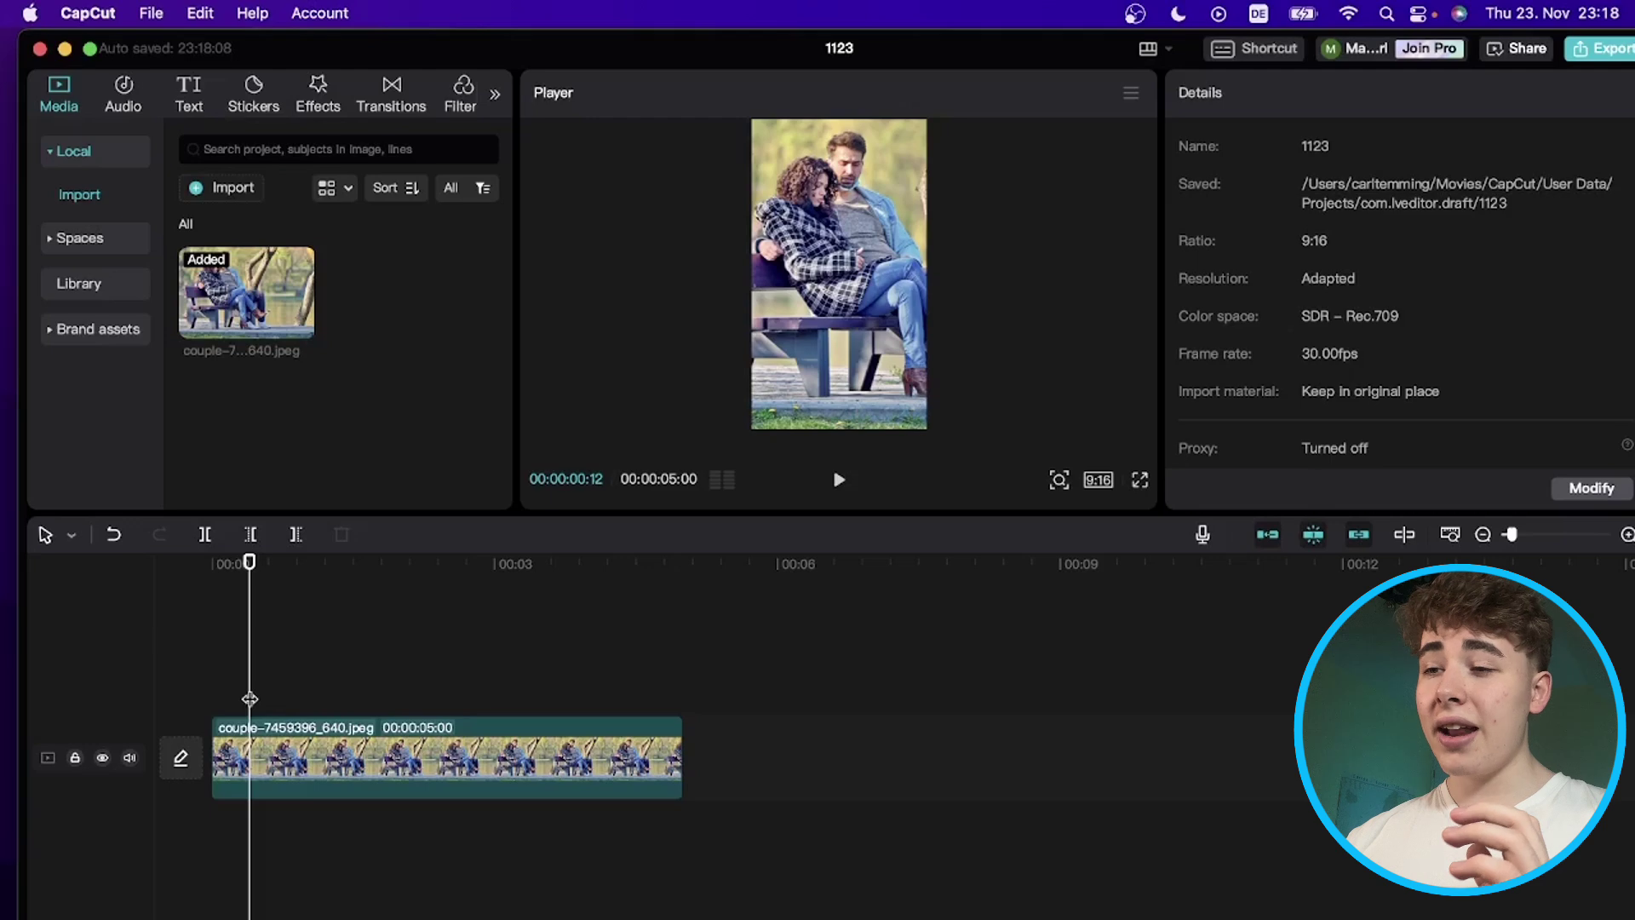
{"action": "left_click_drag", "start_coordinate": [251, 706], "coordinate": [259, 700]}
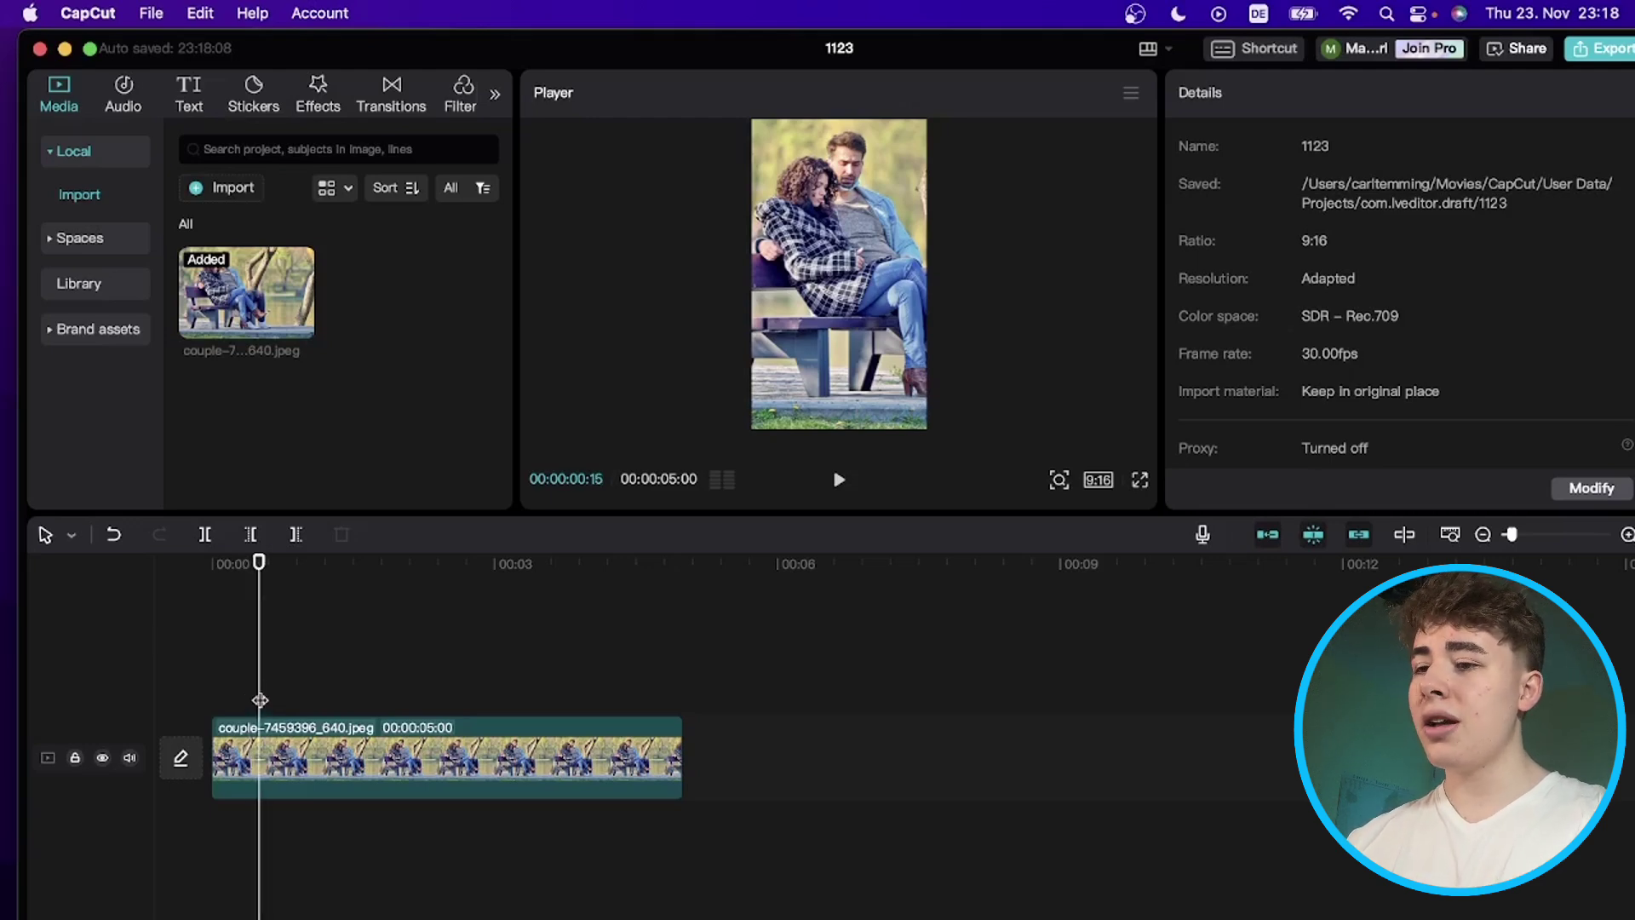
{"action": "left_click", "coordinate": [258, 742]}
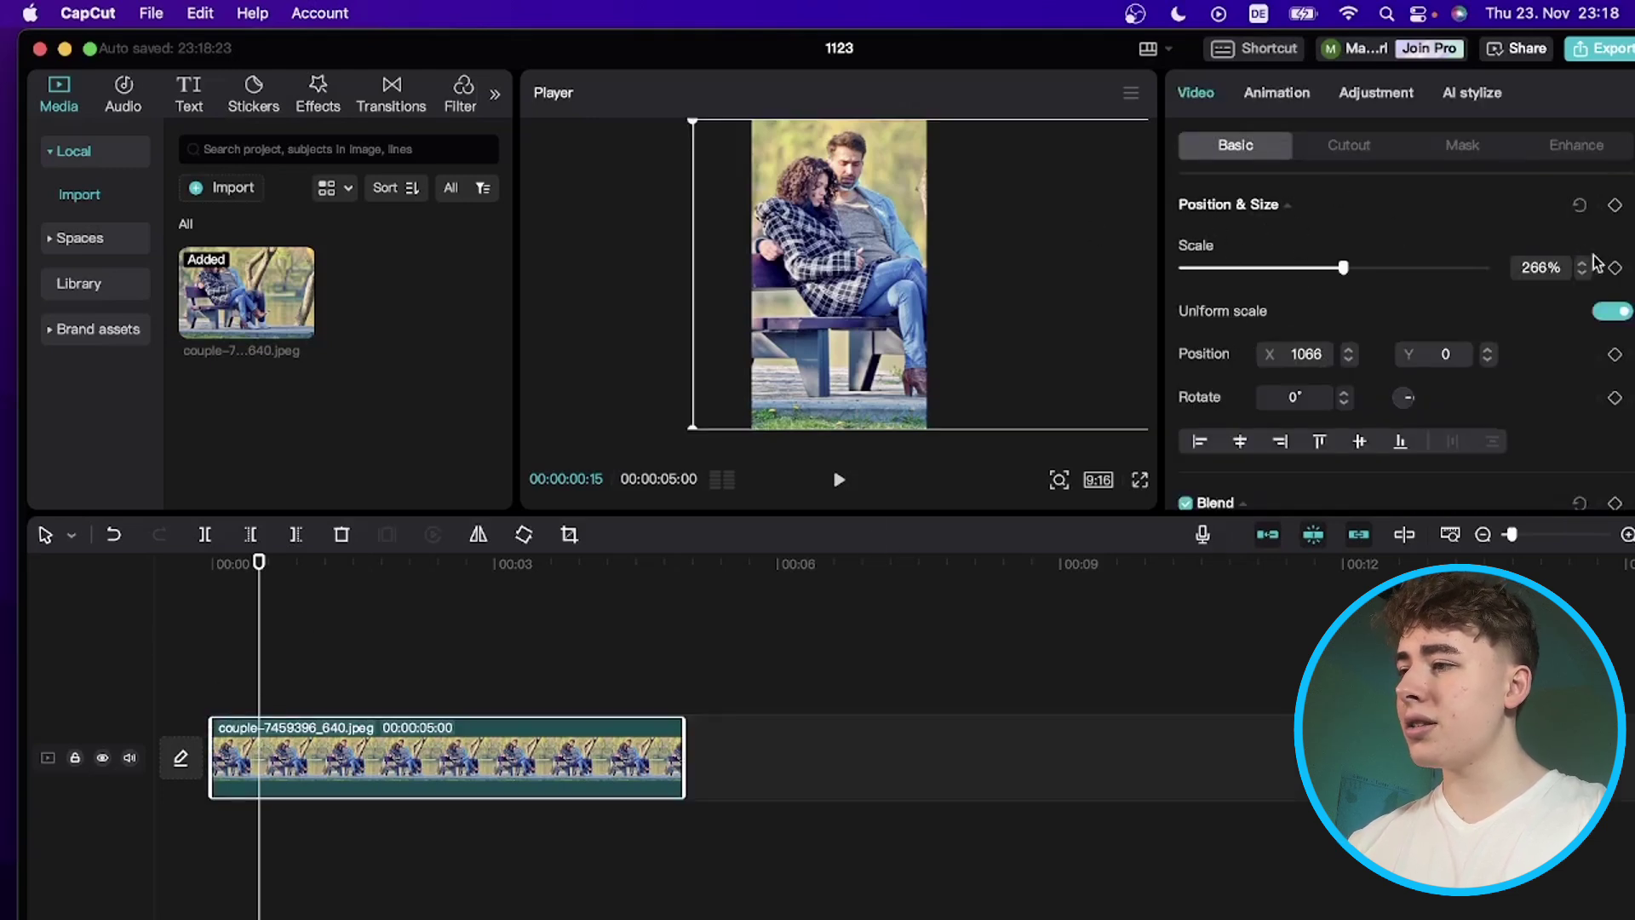
{"action": "left_click", "coordinate": [1614, 269]}
Step: Add a second scale keyframe at 00:00:01:09 on the couple photo and set its scale to 307%
{"action": "left_click_drag", "start_coordinate": [259, 654], "coordinate": [312, 660]}
{"action": "left_click_drag", "start_coordinate": [311, 738], "coordinate": [334, 738]}
{"action": "left_click", "coordinate": [1614, 269]}
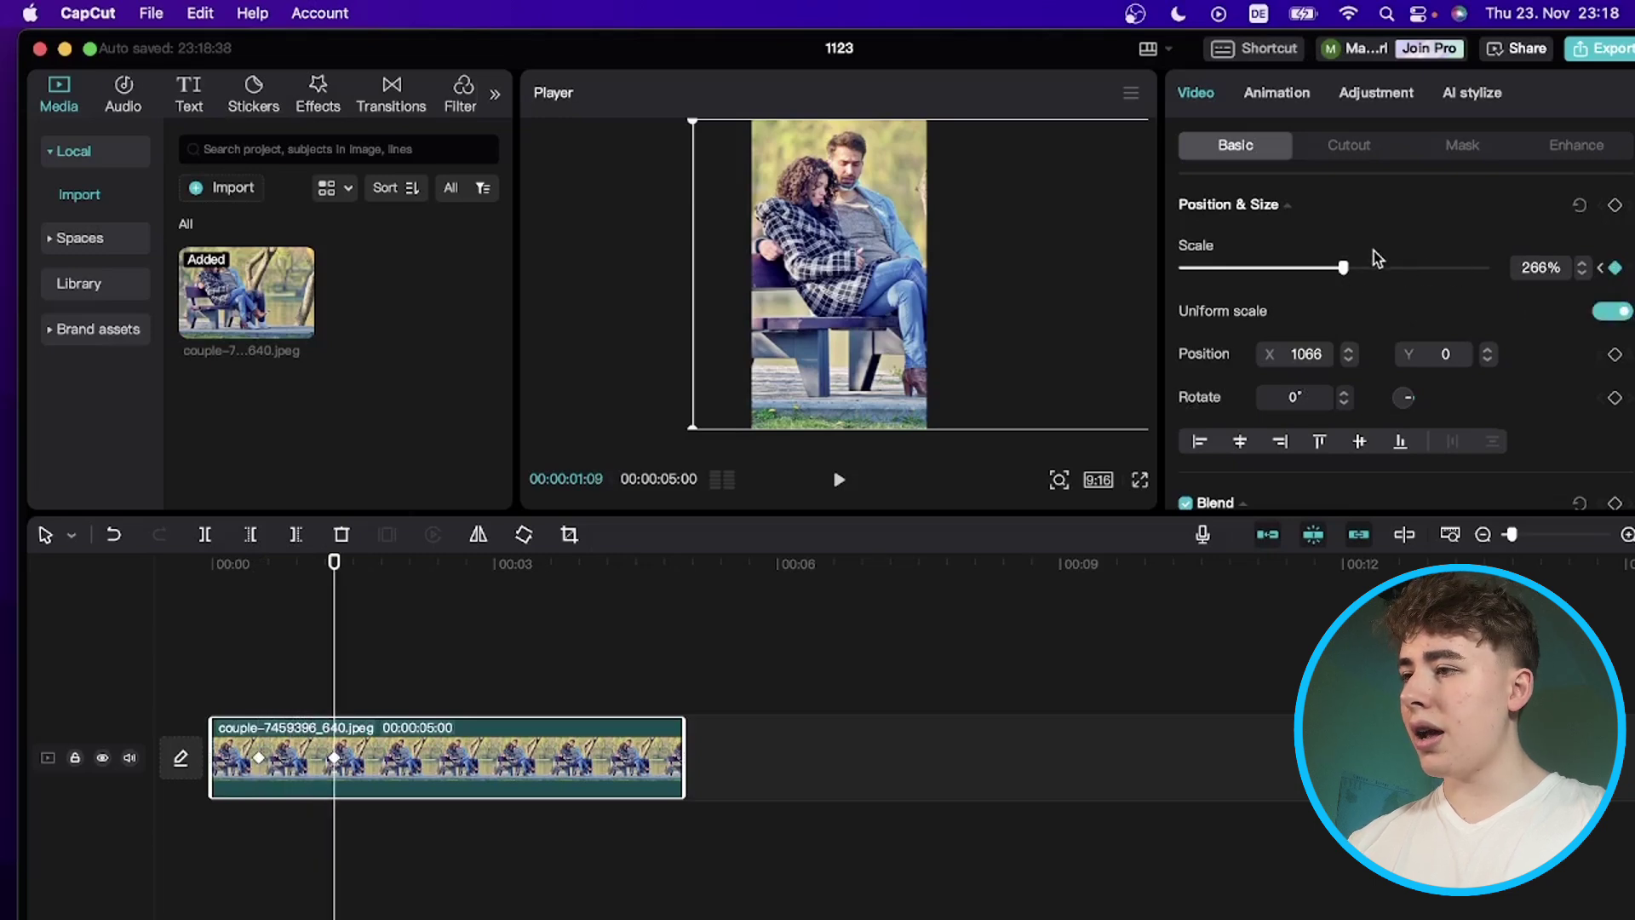
{"action": "left_click_drag", "start_coordinate": [1343, 270], "coordinate": [1368, 269]}
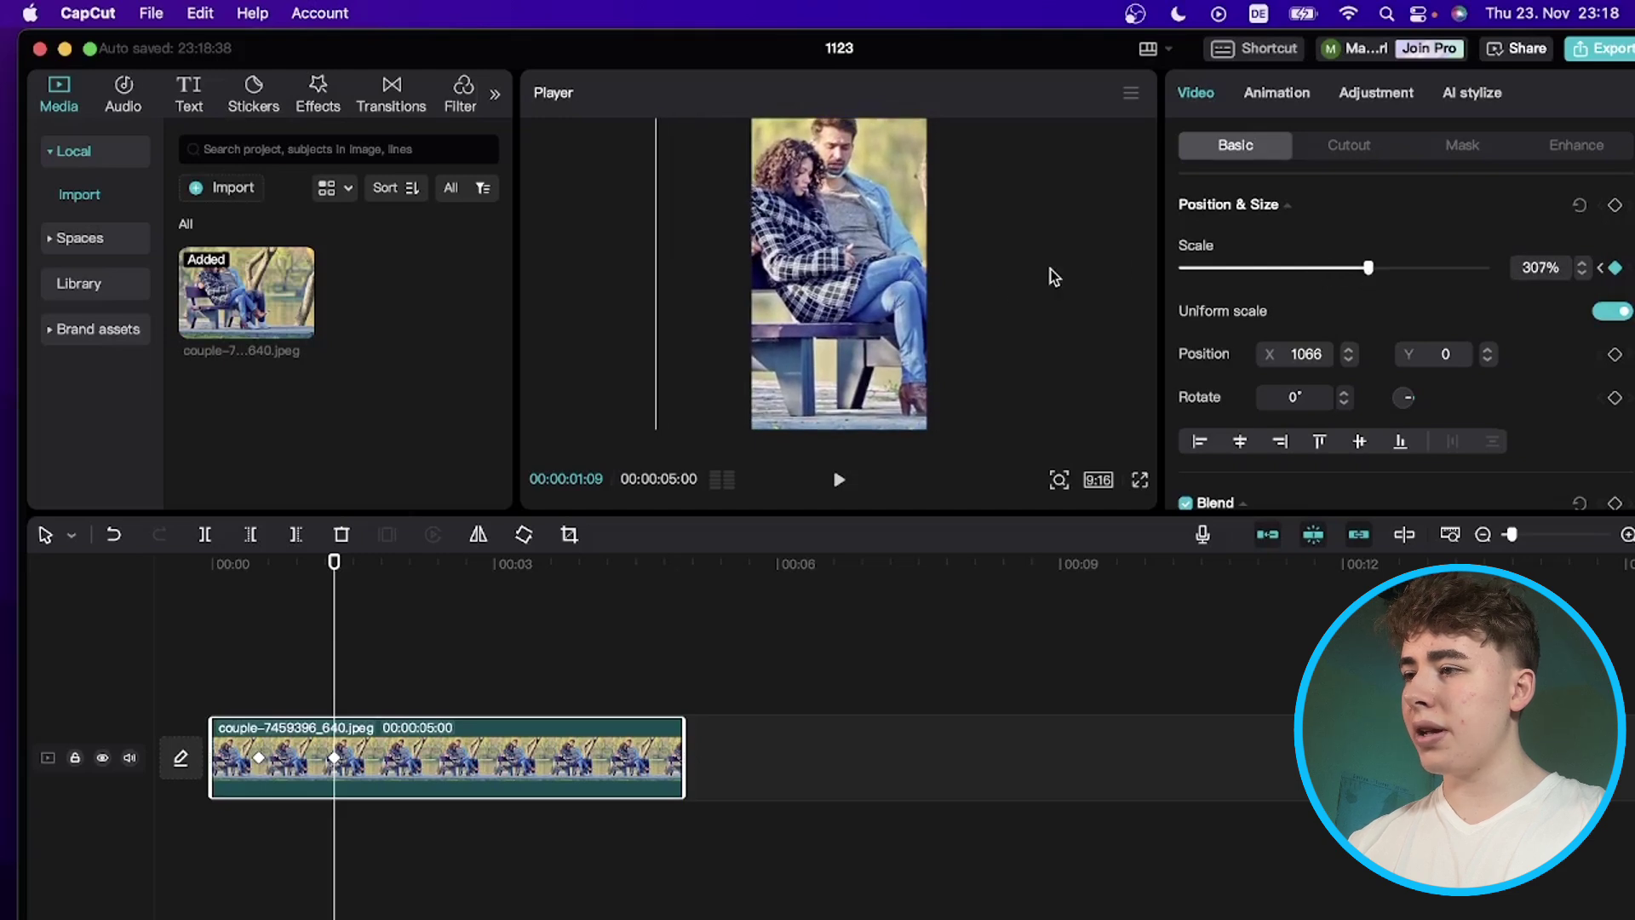
Step: Play back the start of the couple photo clip to review the zoom-in animation
{"action": "left_click", "coordinate": [221, 673]}
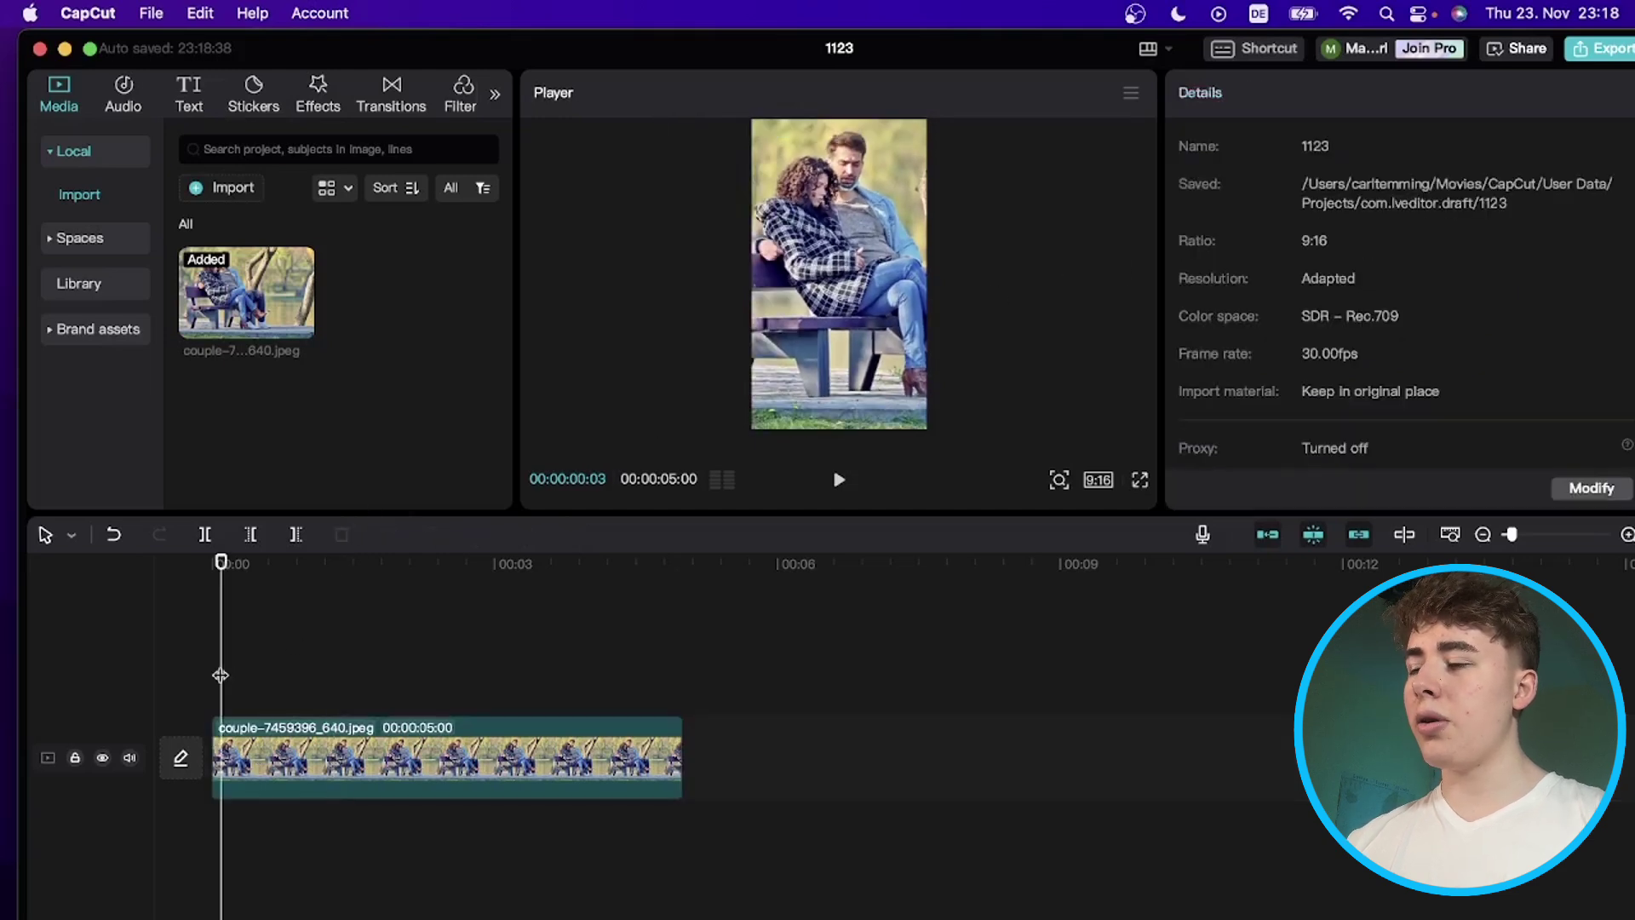
{"action": "key", "text": "space"}
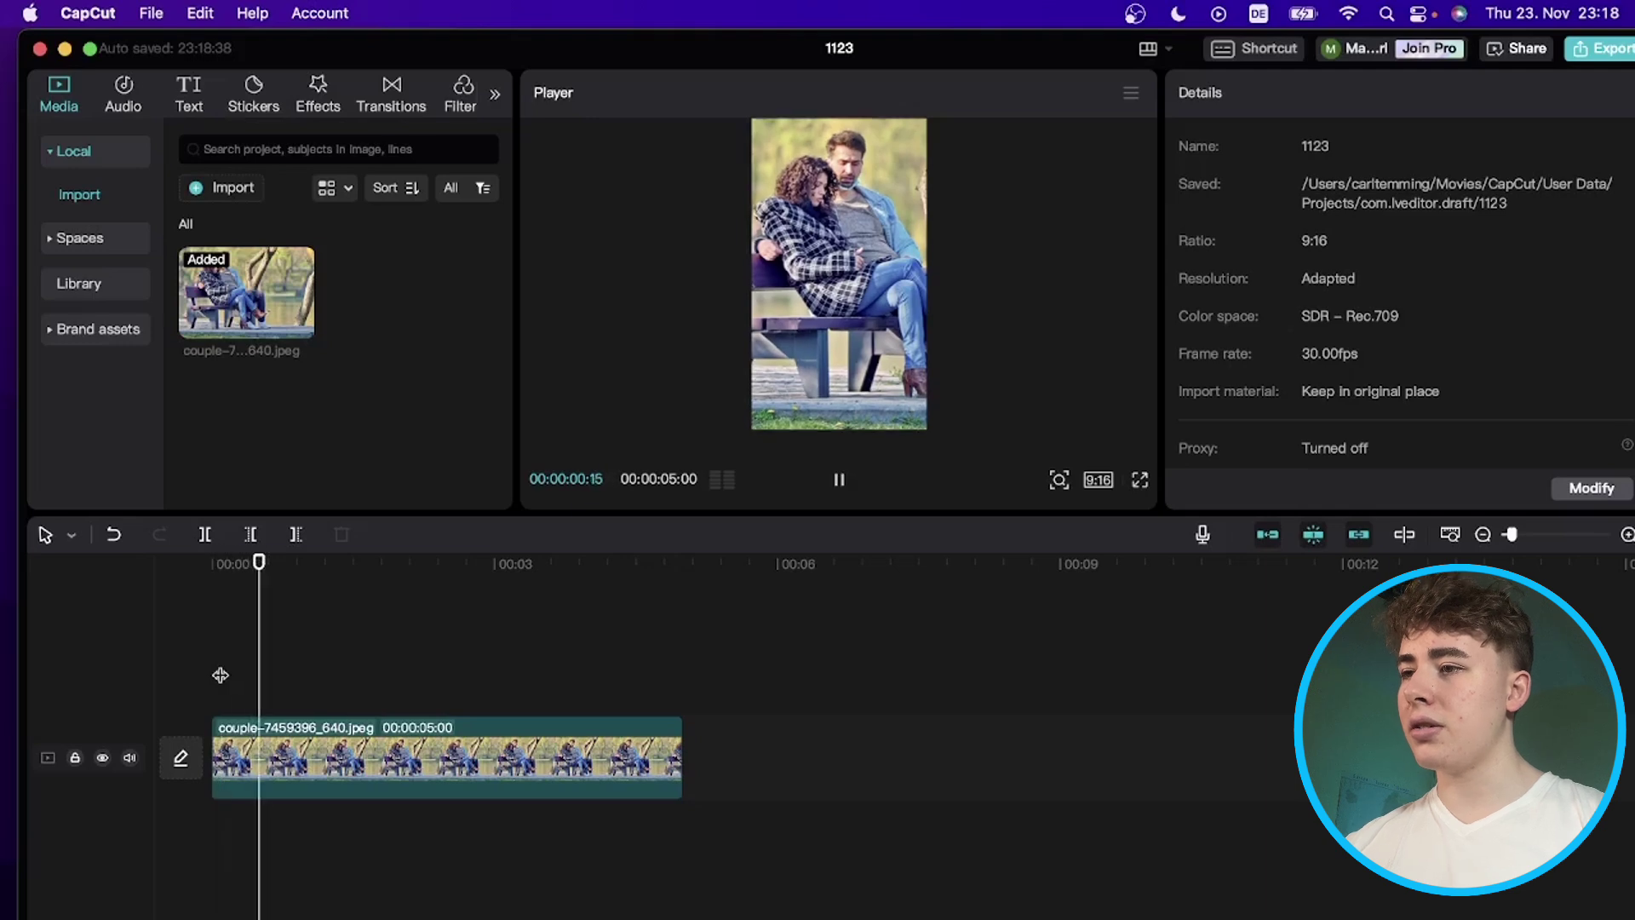
{"action": "left_click", "coordinate": [343, 745]}
{"action": "key", "text": "Delete"}
{"action": "left_click", "coordinate": [239, 703]}
{"action": "key", "text": "space"}
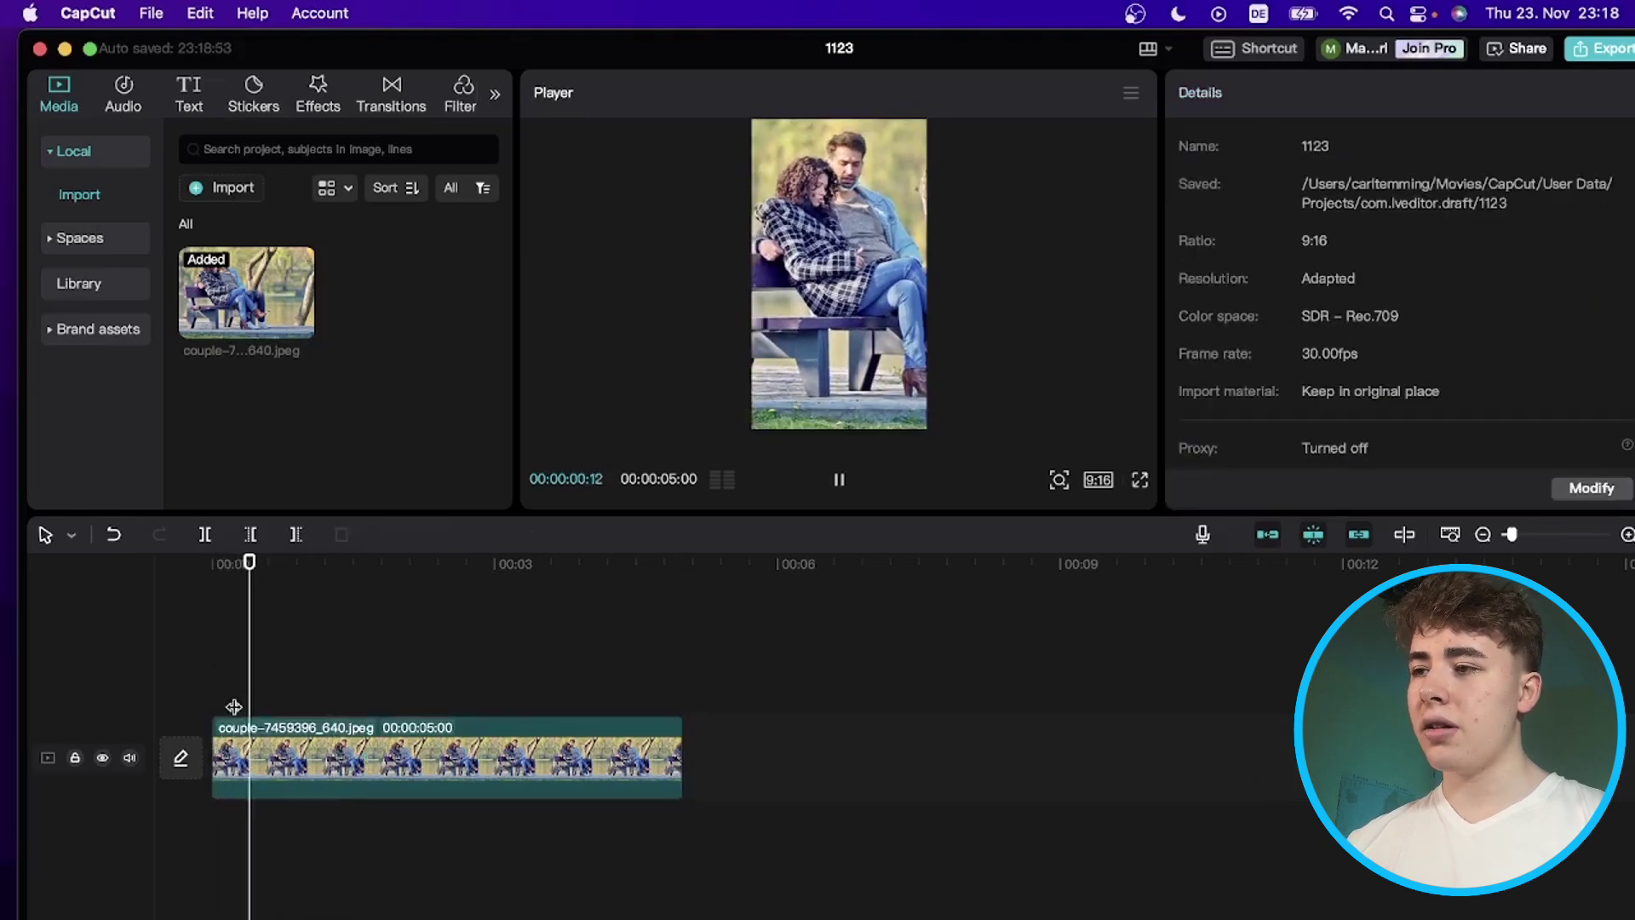
{"action": "key", "text": "space"}
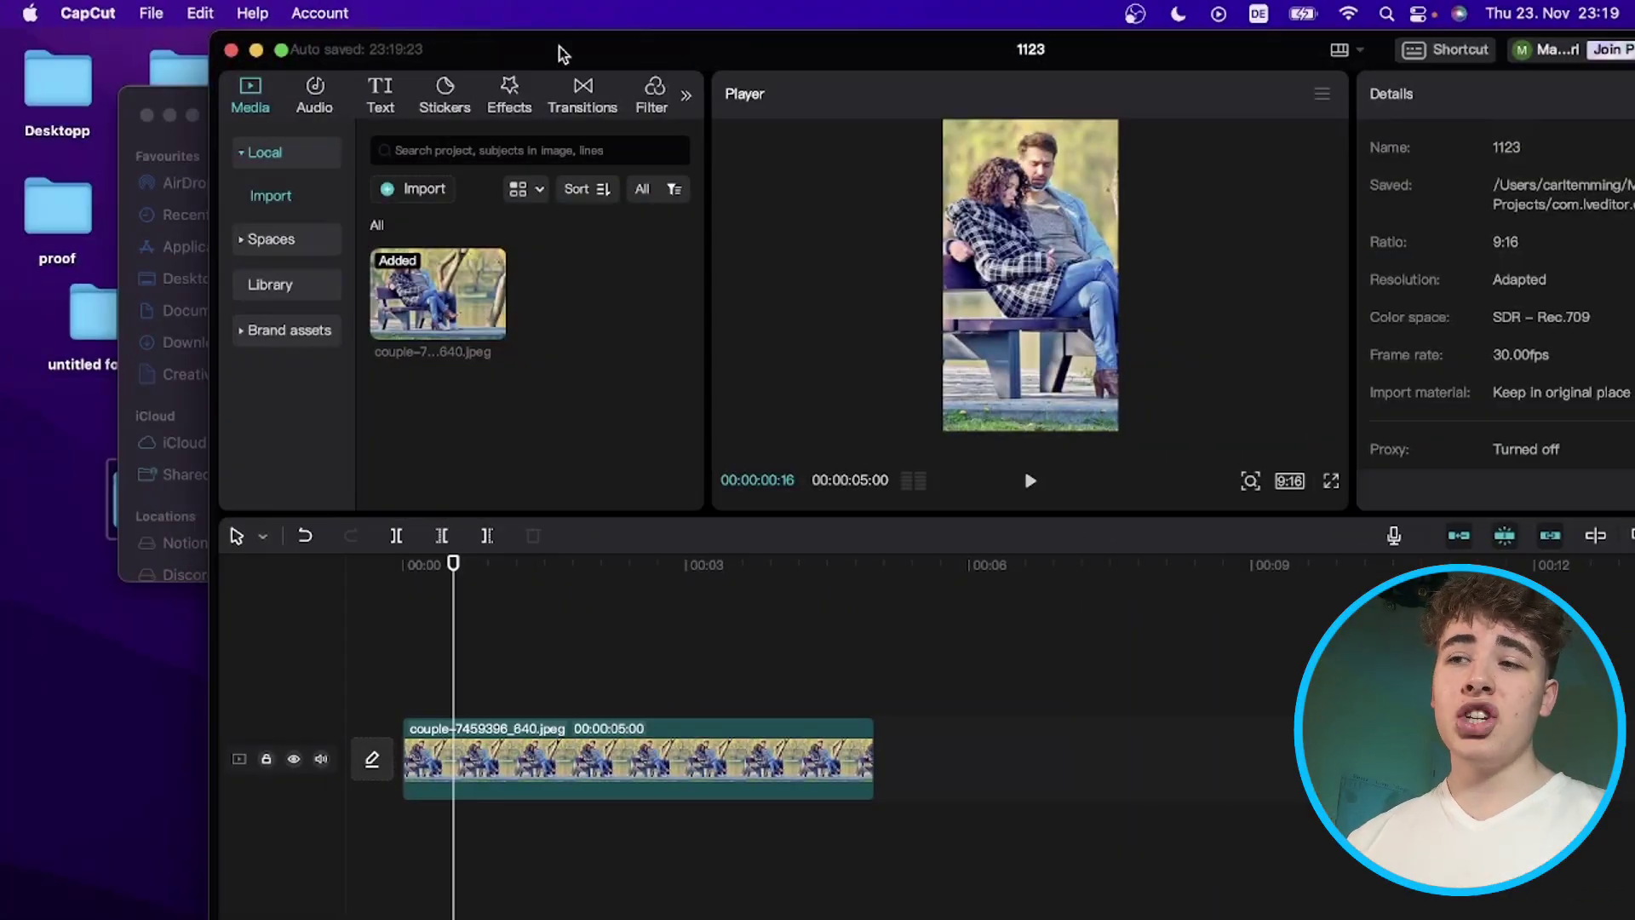
Step: Add the torn-paper PNG from the editing folder on a new track above the couple photo
{"action": "left_click_drag", "start_coordinate": [537, 53], "coordinate": [712, 53]}
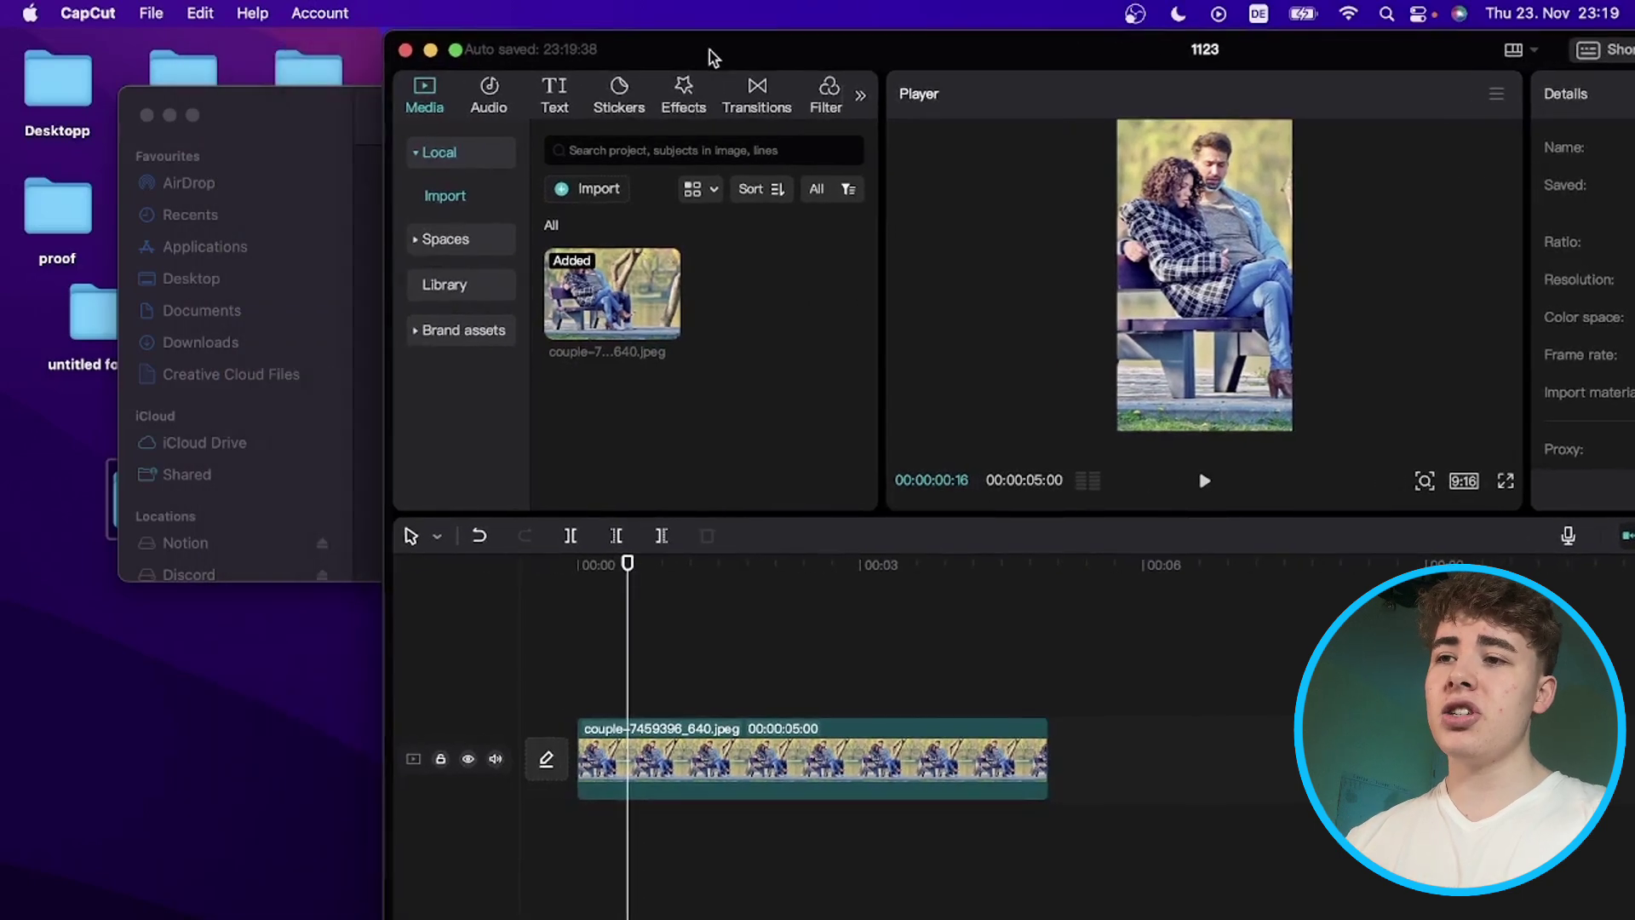
{"action": "left_click", "coordinate": [146, 116]}
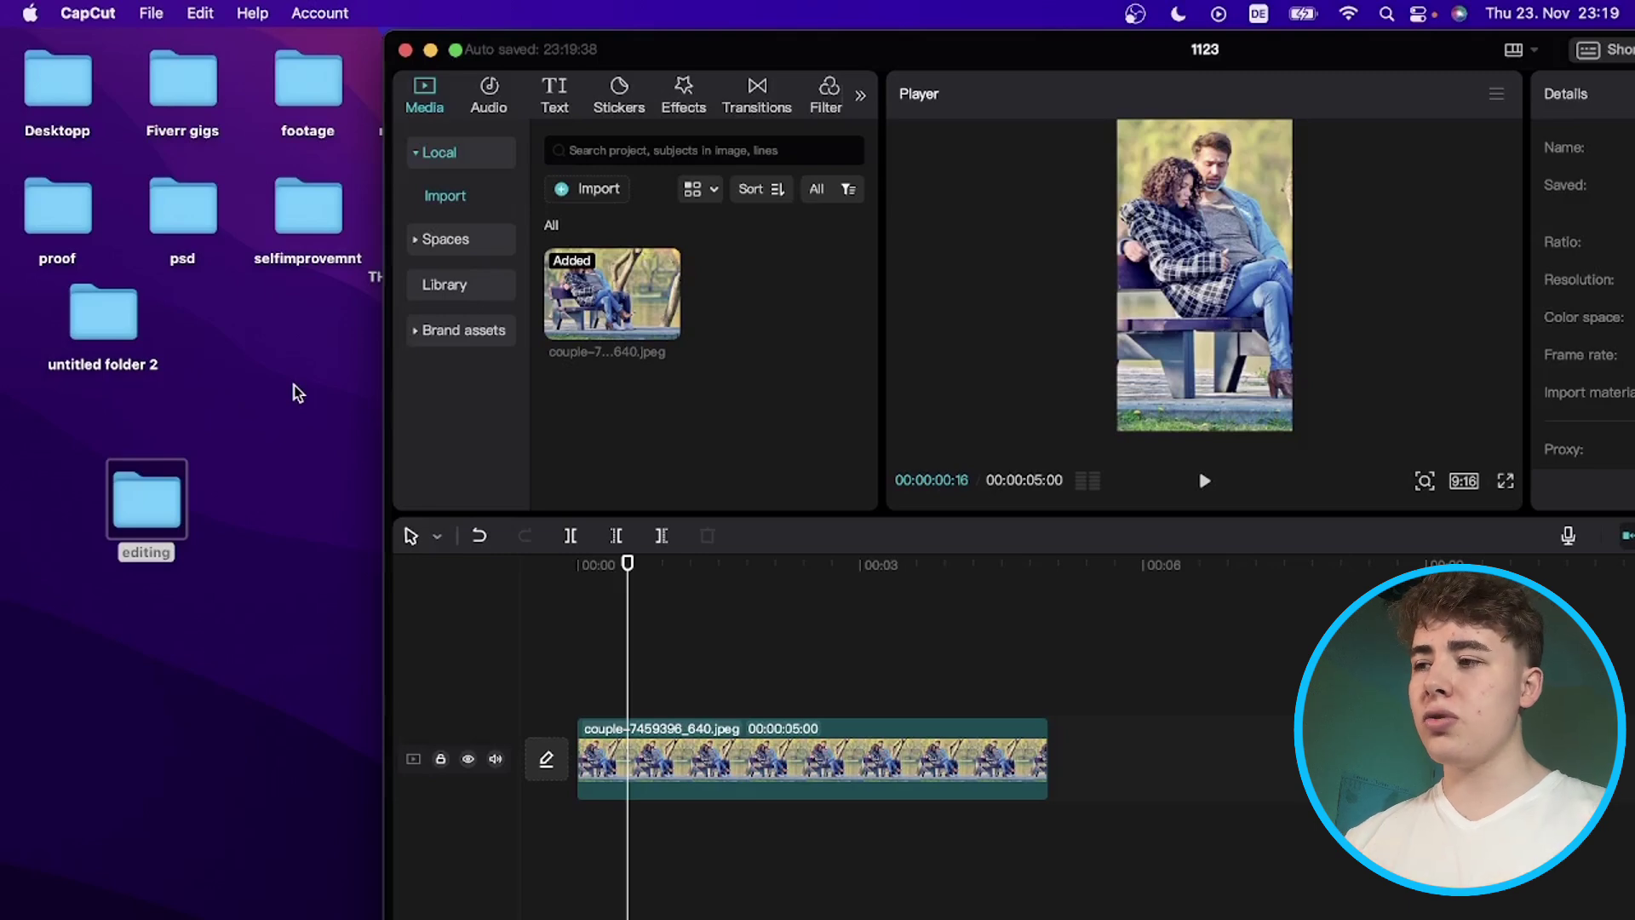
{"action": "double_click", "coordinate": [162, 498]}
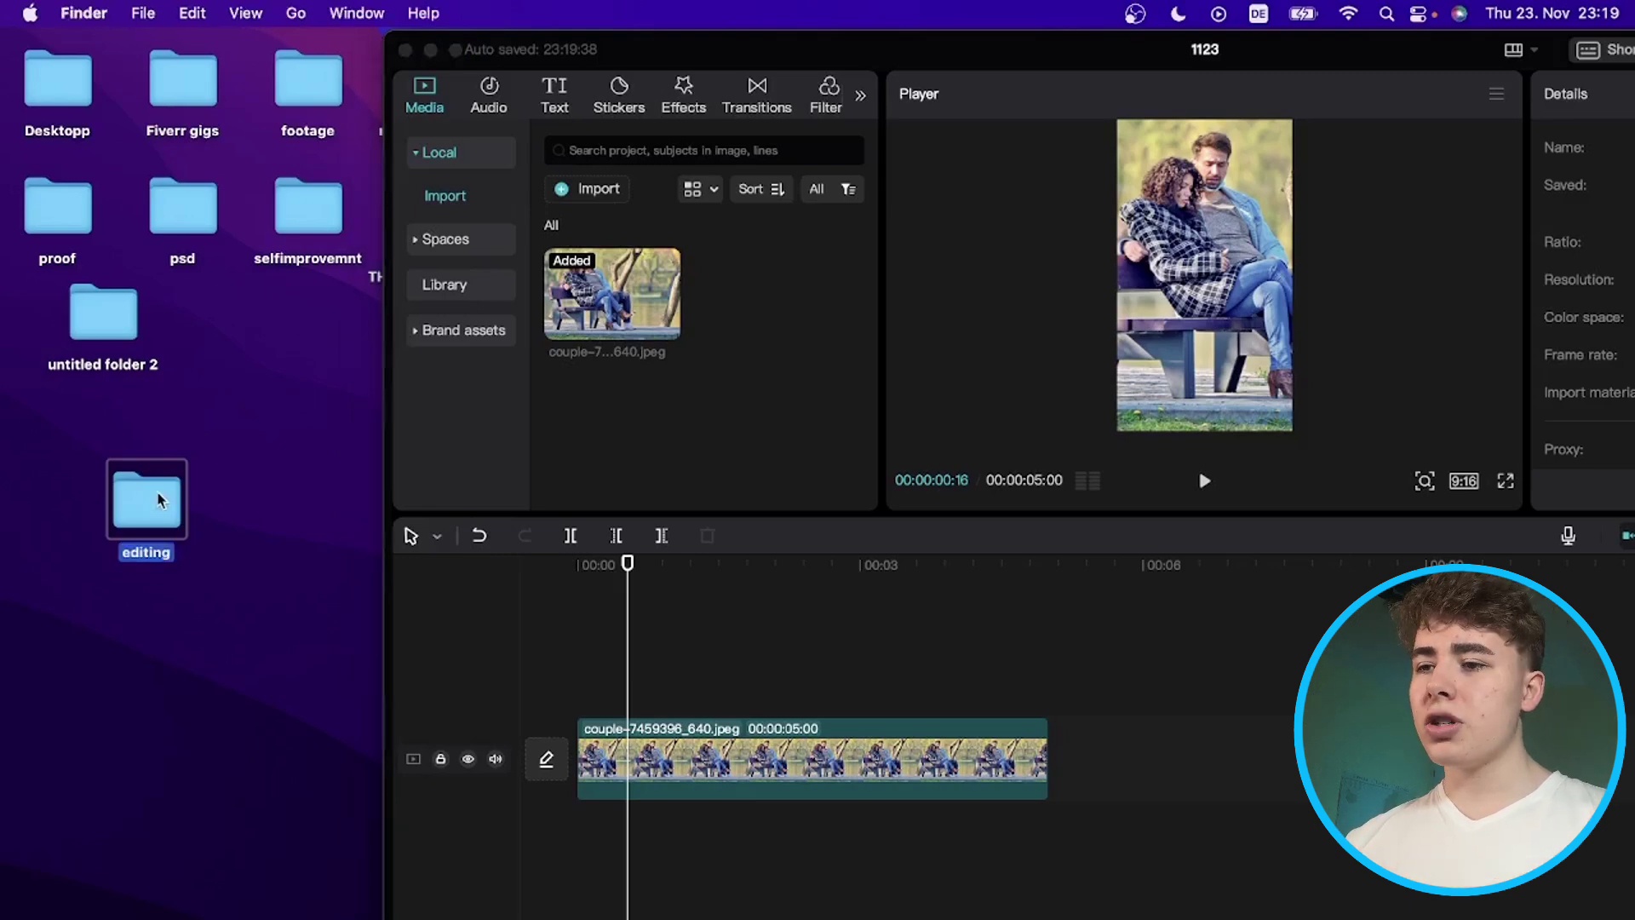
{"action": "left_click_drag", "start_coordinate": [549, 196], "coordinate": [661, 678]}
{"action": "left_click_drag", "start_coordinate": [821, 55], "coordinate": [459, 44]}
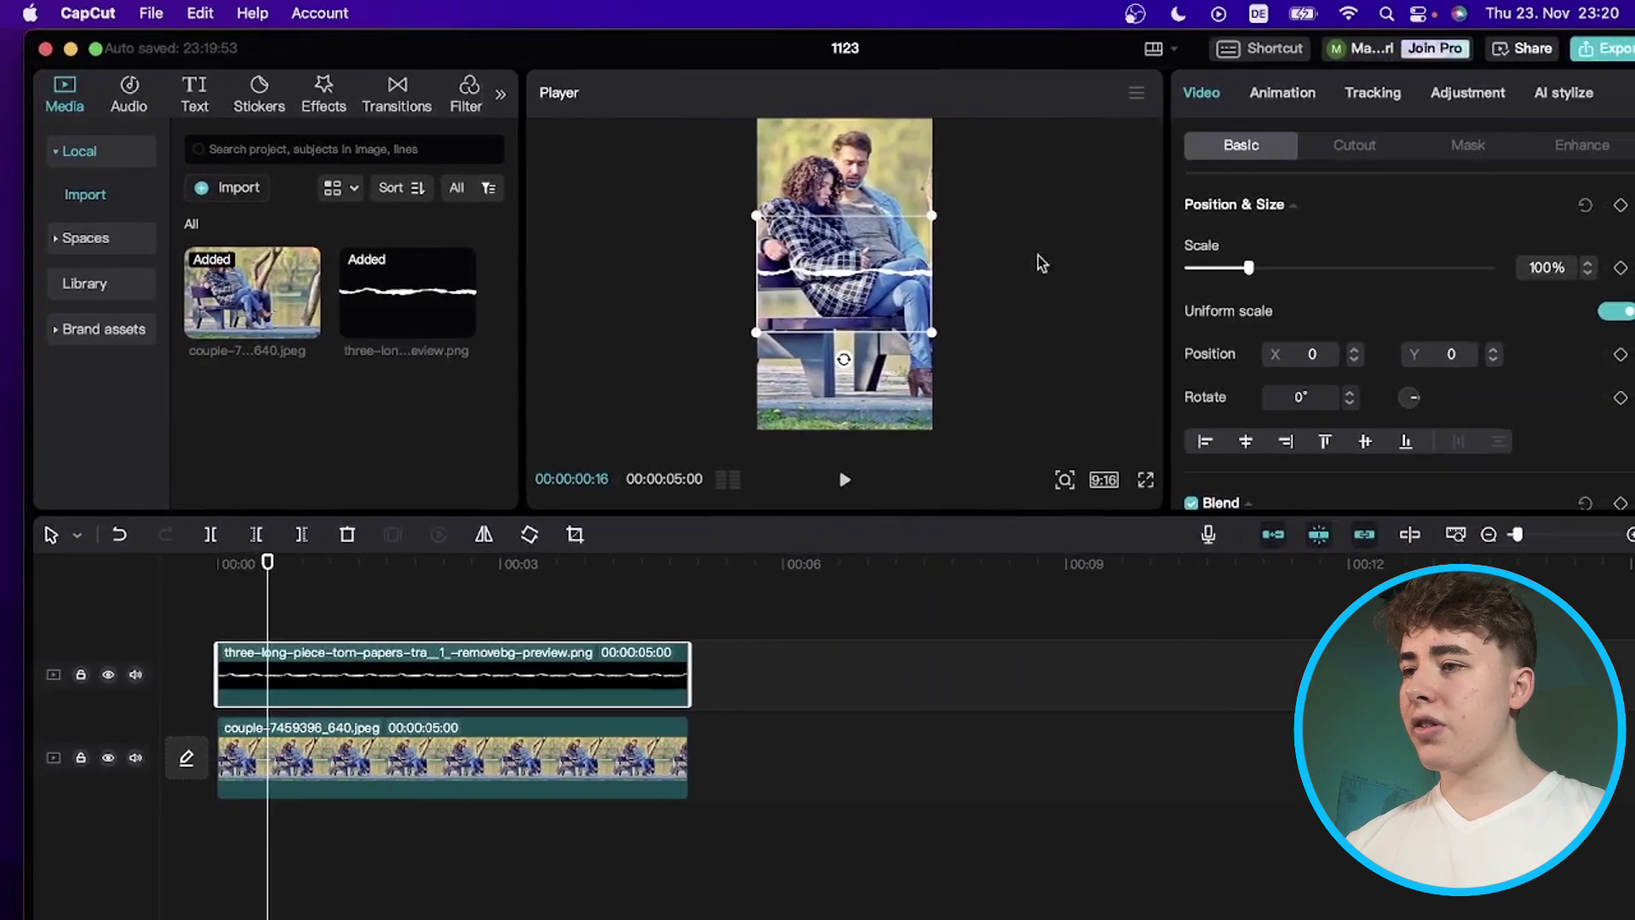
Step: Rotate the torn-paper overlay to 90° and enlarge it to about 174%, placing it vertically down the middle of the frame
{"action": "left_click_drag", "start_coordinate": [857, 352], "coordinate": [718, 279]}
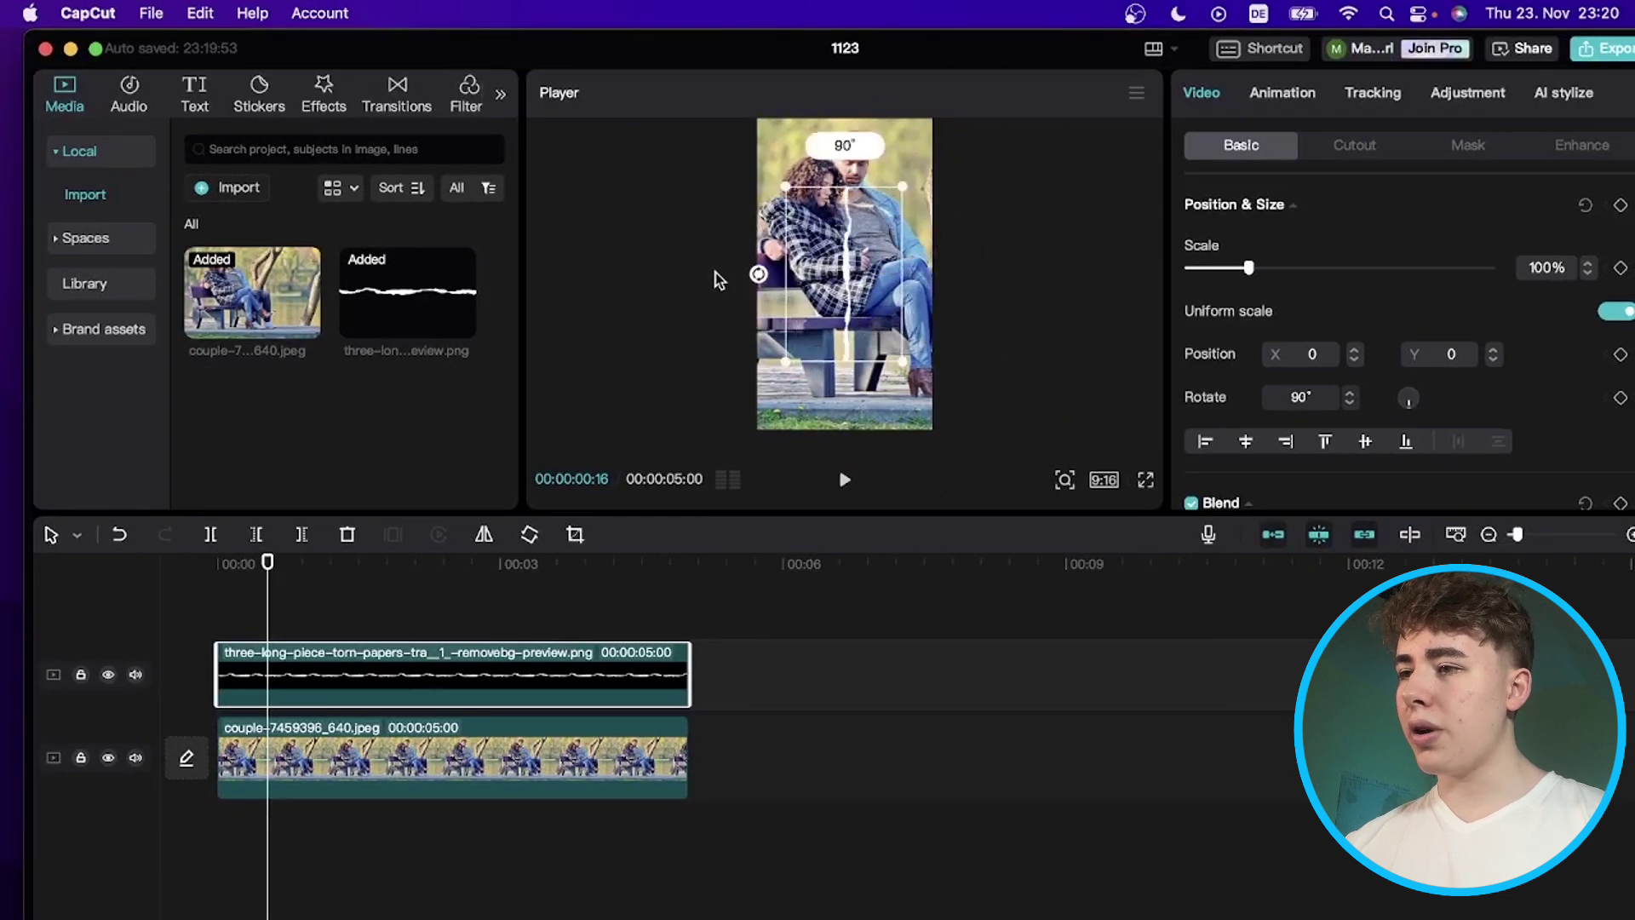
{"action": "left_click_drag", "start_coordinate": [891, 274], "coordinate": [885, 337]}
{"action": "left_click_drag", "start_coordinate": [783, 253], "coordinate": [739, 189]}
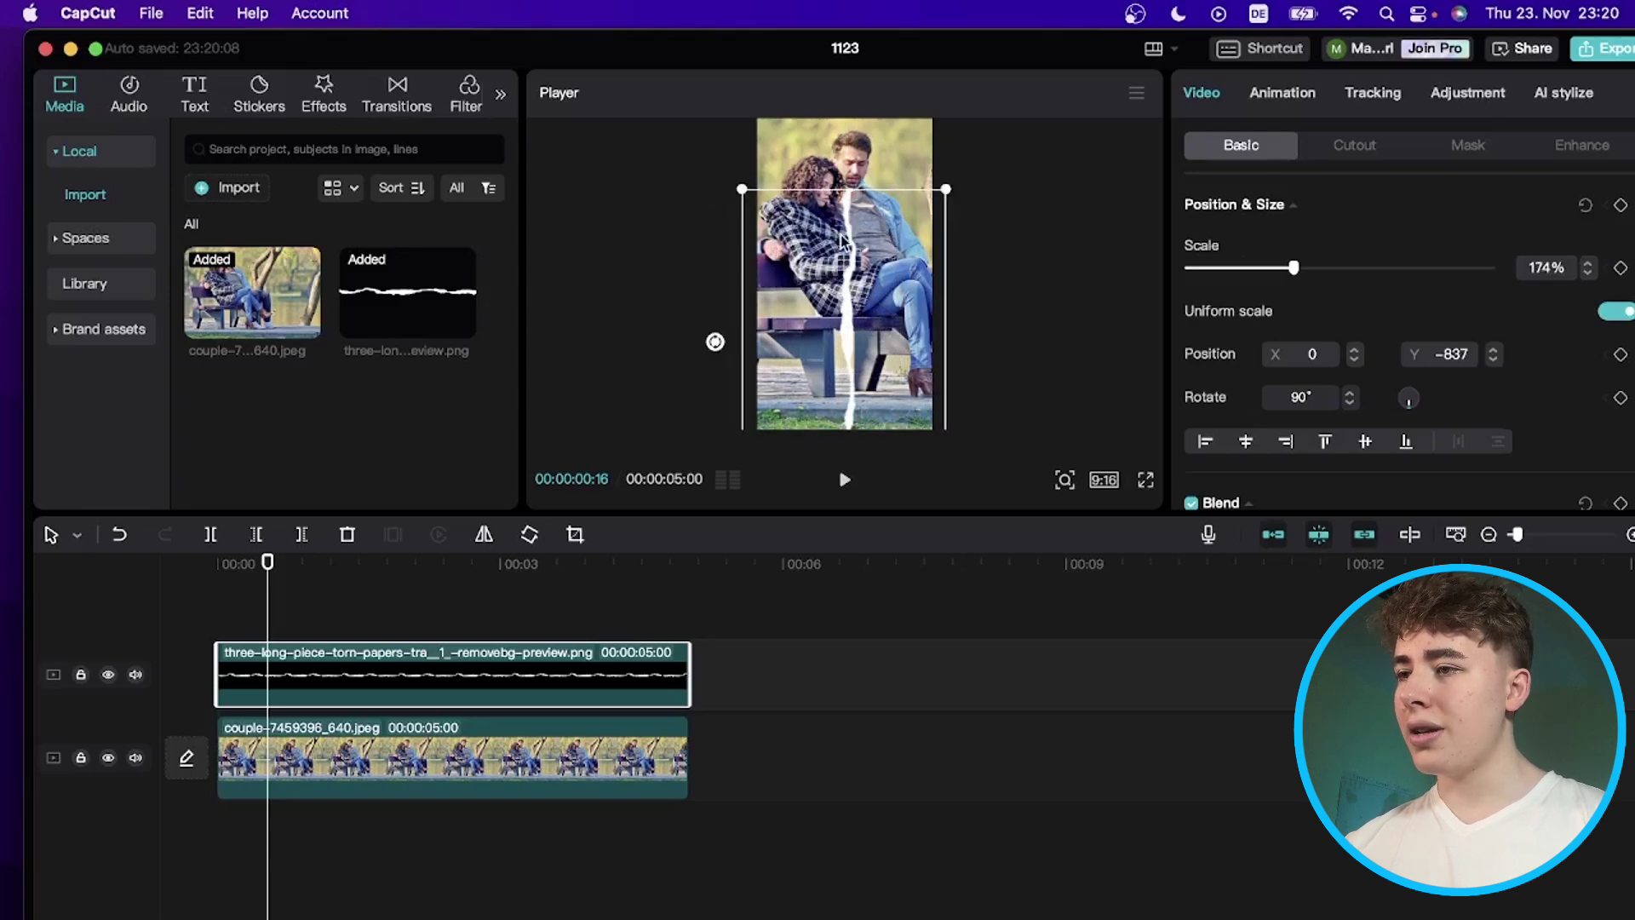
{"action": "left_click_drag", "start_coordinate": [849, 376], "coordinate": [849, 309]}
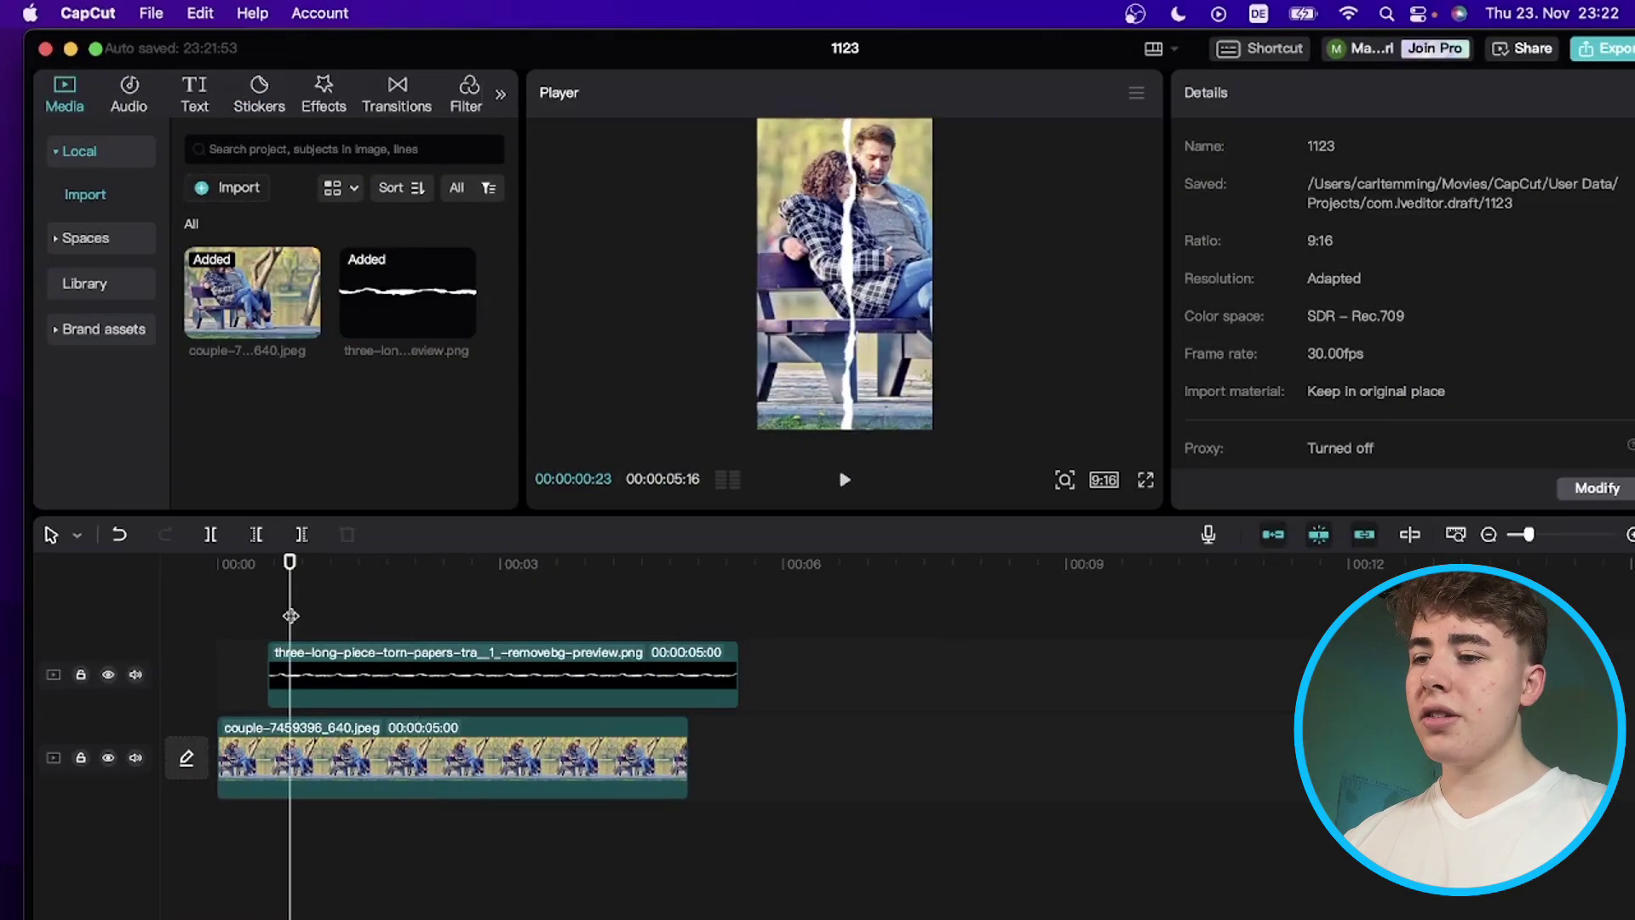
Step: Inspect both timeline clips and play back the section where the torn-paper overlay starts
{"action": "left_click", "coordinate": [289, 654]}
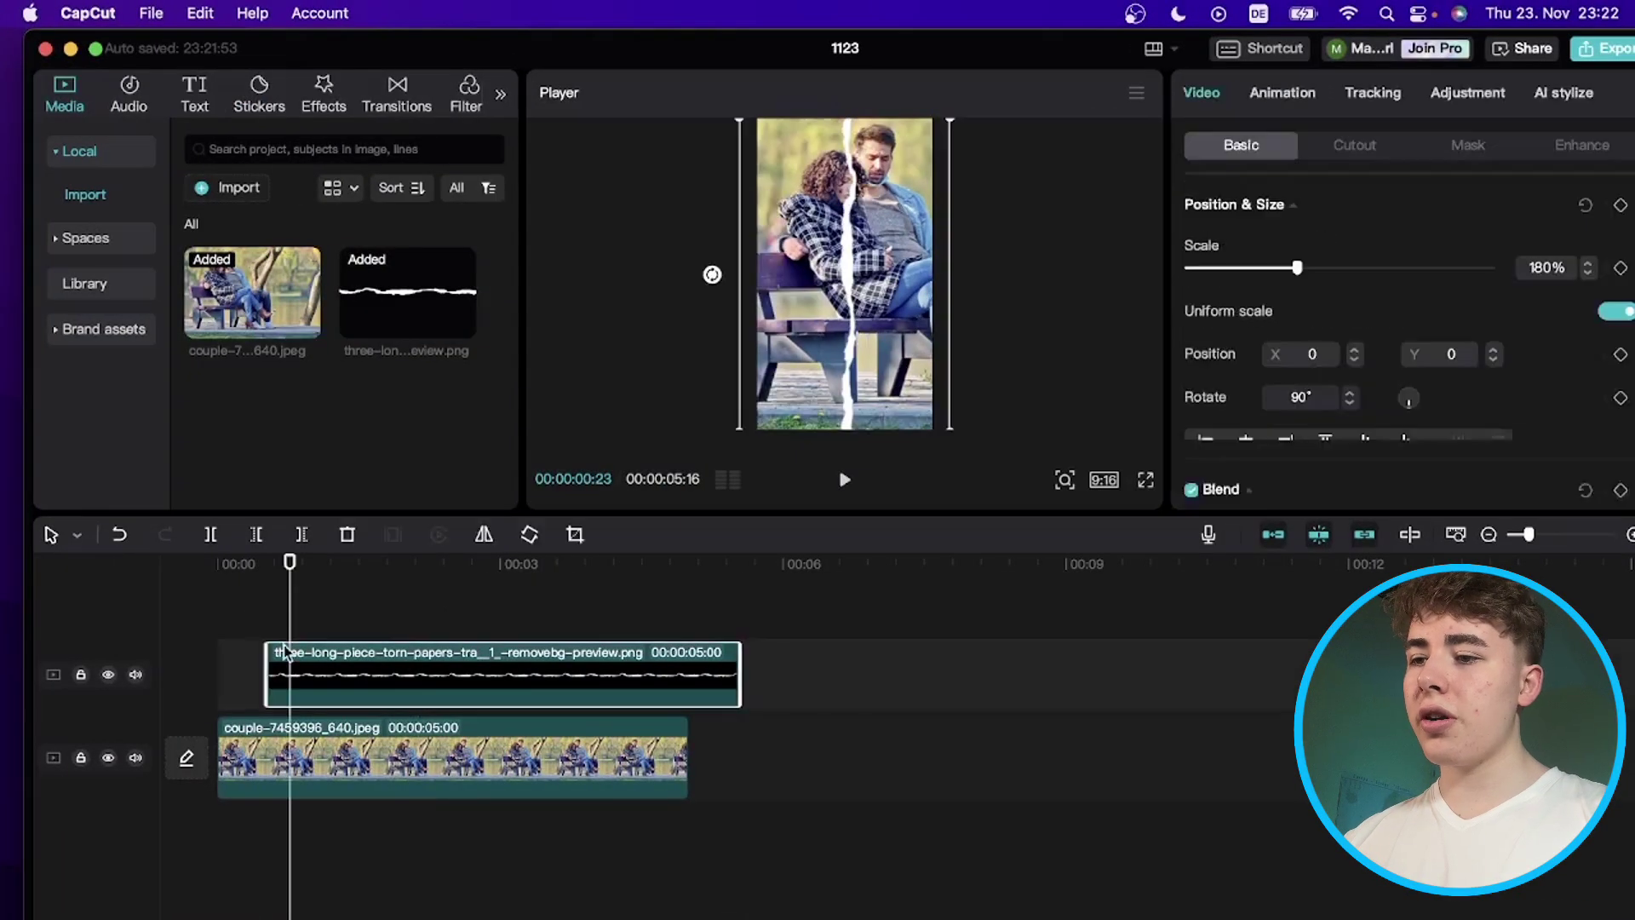
{"action": "left_click", "coordinate": [256, 712]}
{"action": "left_click", "coordinate": [277, 746]}
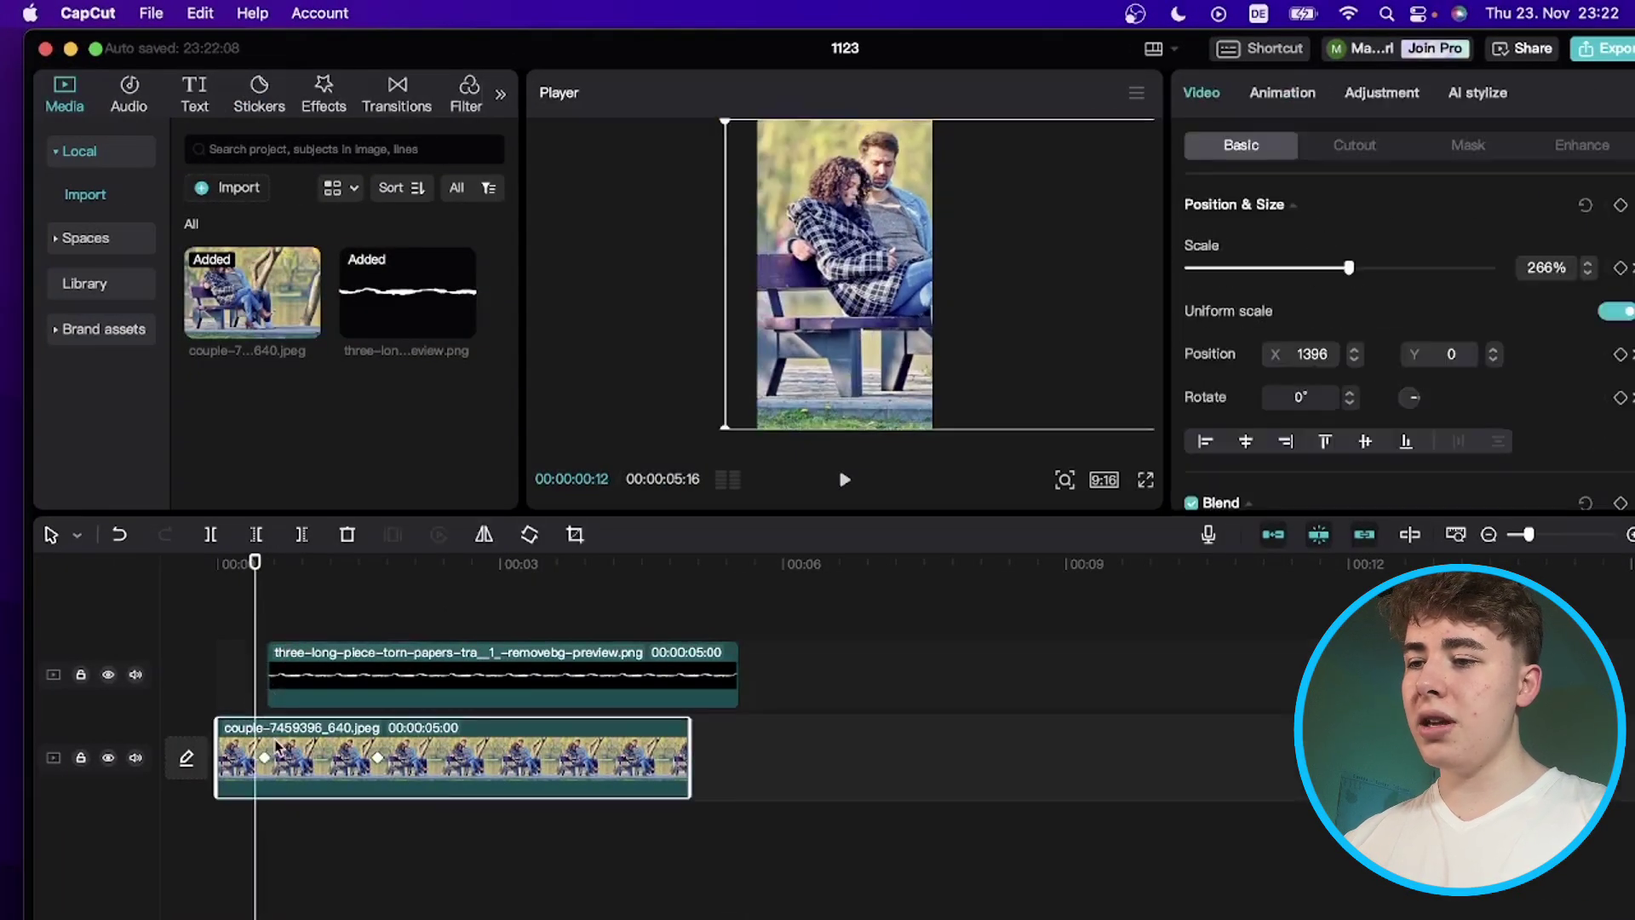
{"action": "left_click", "coordinate": [283, 681]}
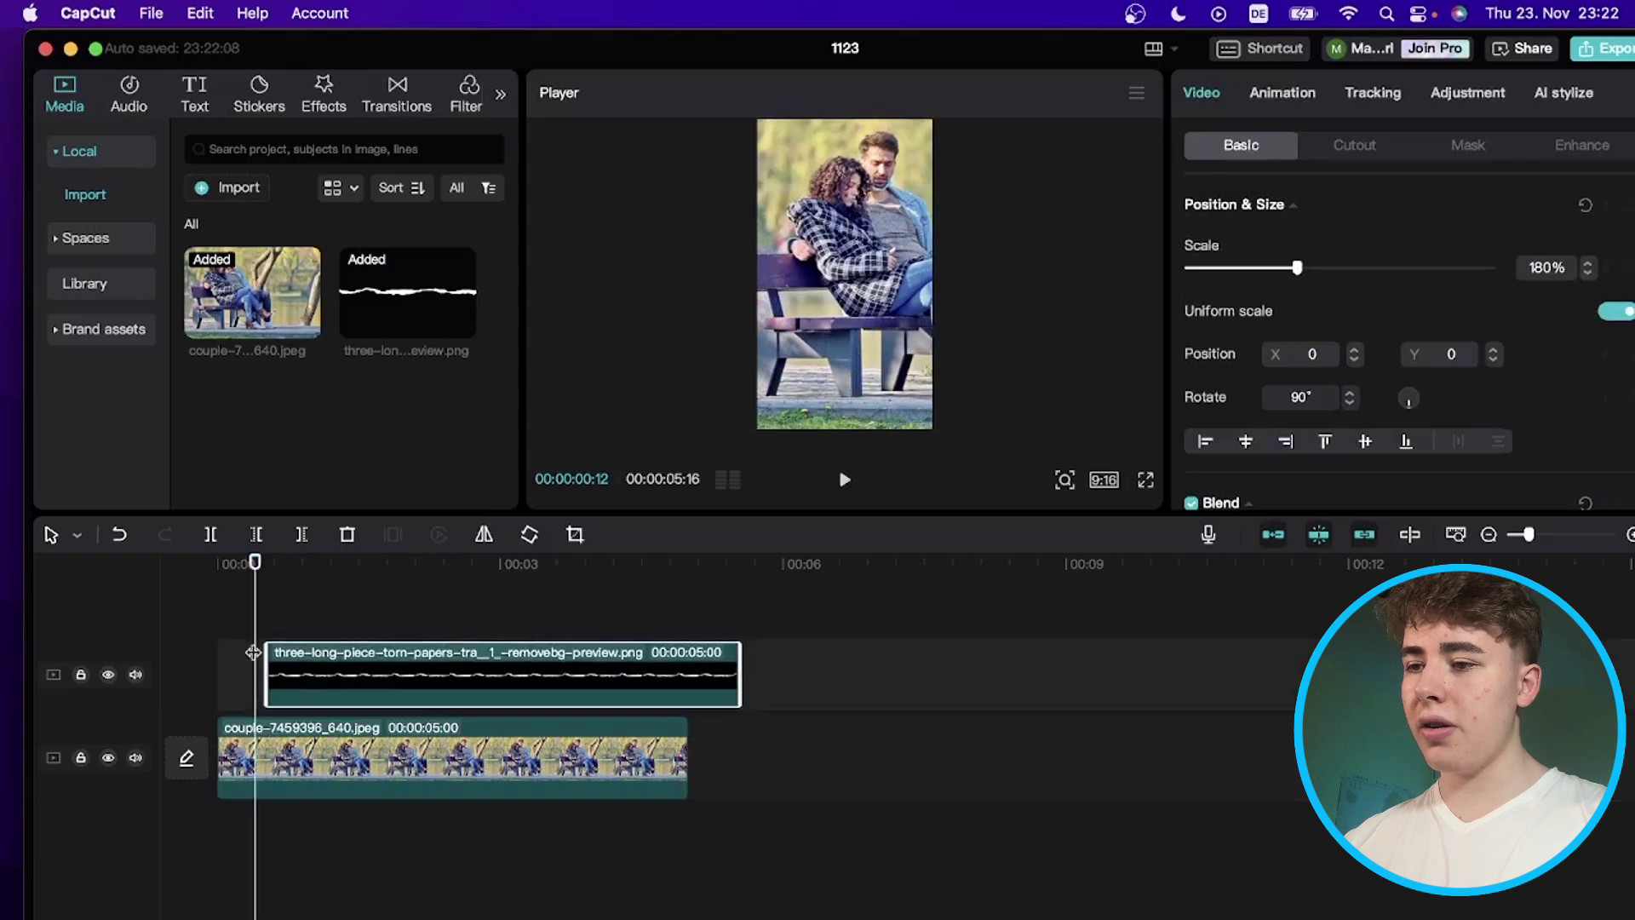
{"action": "key", "text": "space"}
{"action": "left_click", "coordinate": [332, 603]}
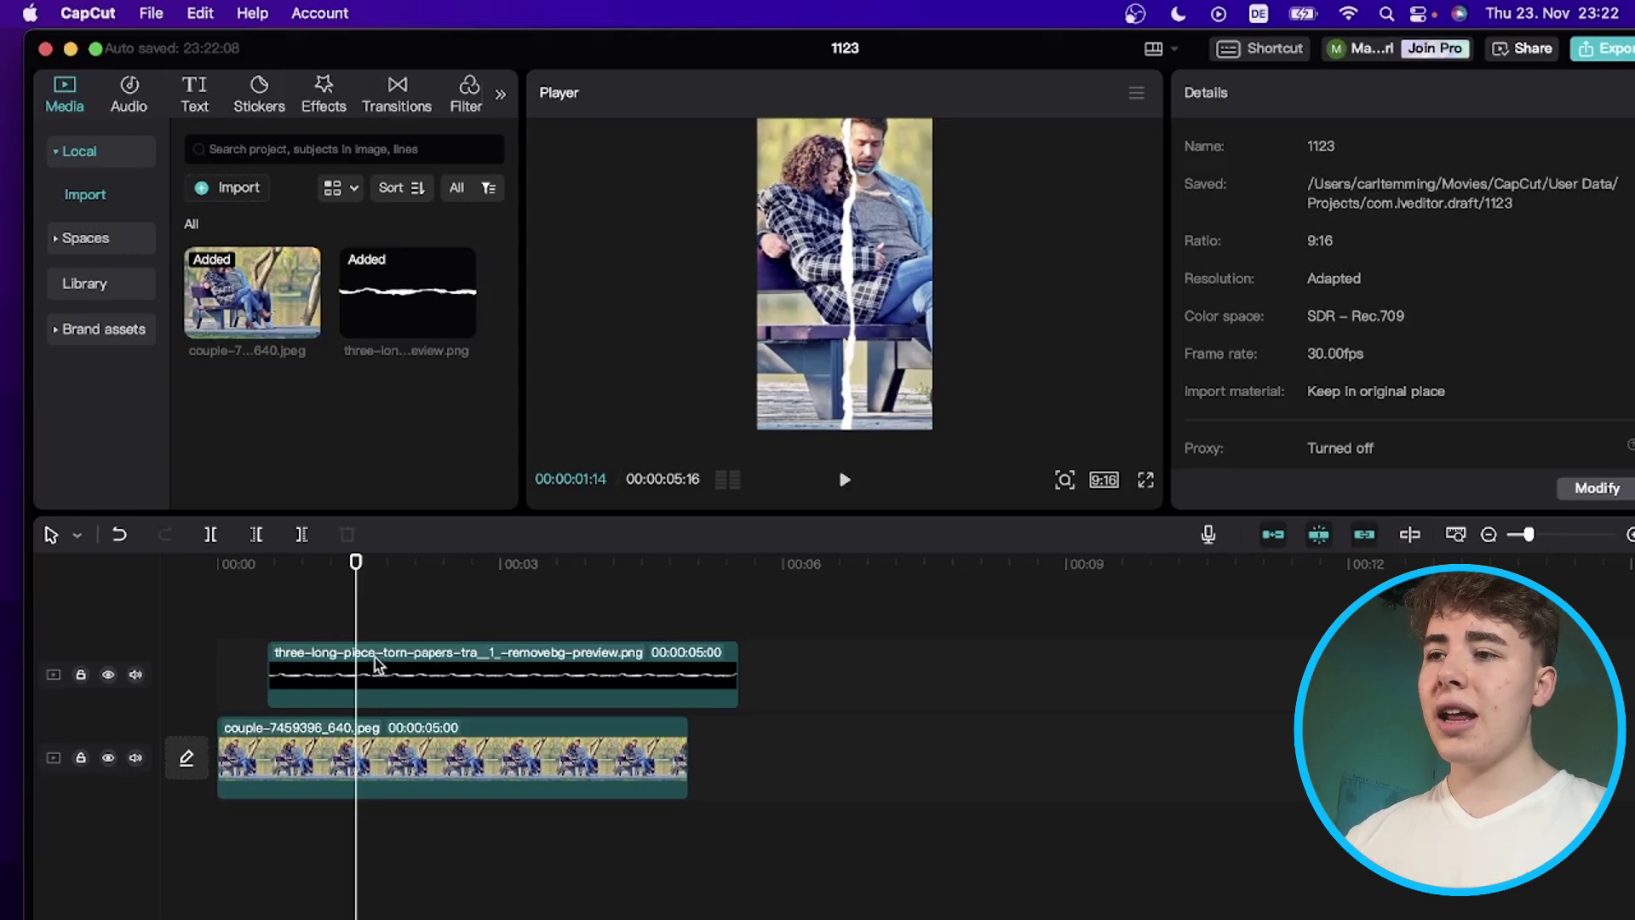
Step: Apply the trending Shake effect to the torn-paper overlay clip
{"action": "left_click", "coordinate": [376, 662]}
{"action": "left_click", "coordinate": [339, 105]}
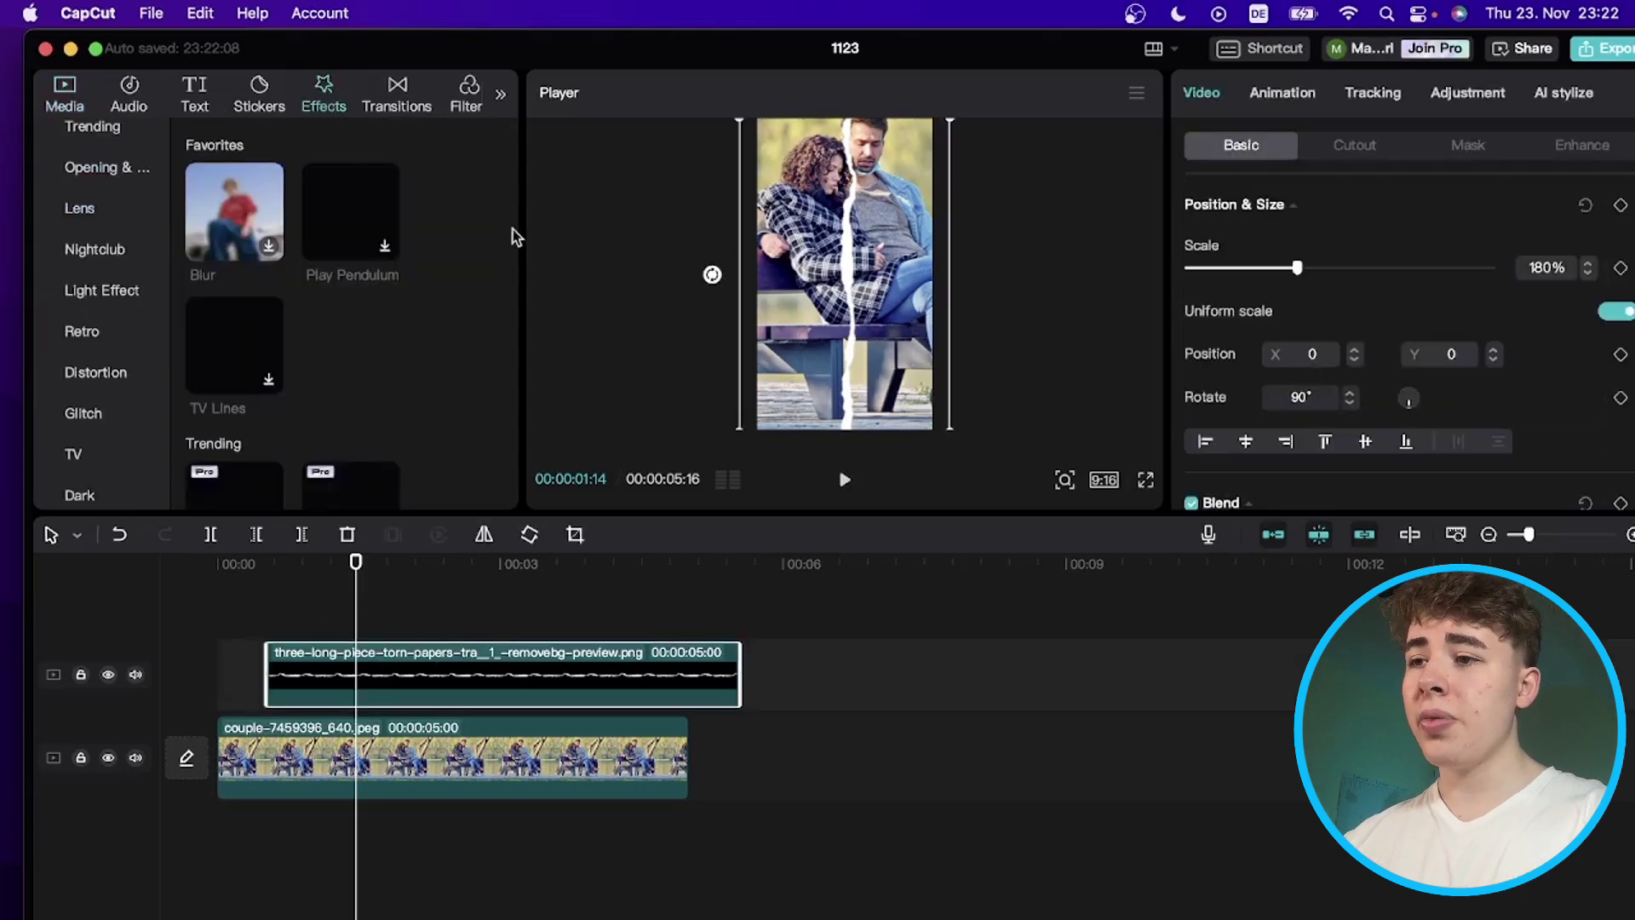
{"action": "scroll", "coordinate": [354, 365], "scroll_direction": "down", "scroll_amount": 5}
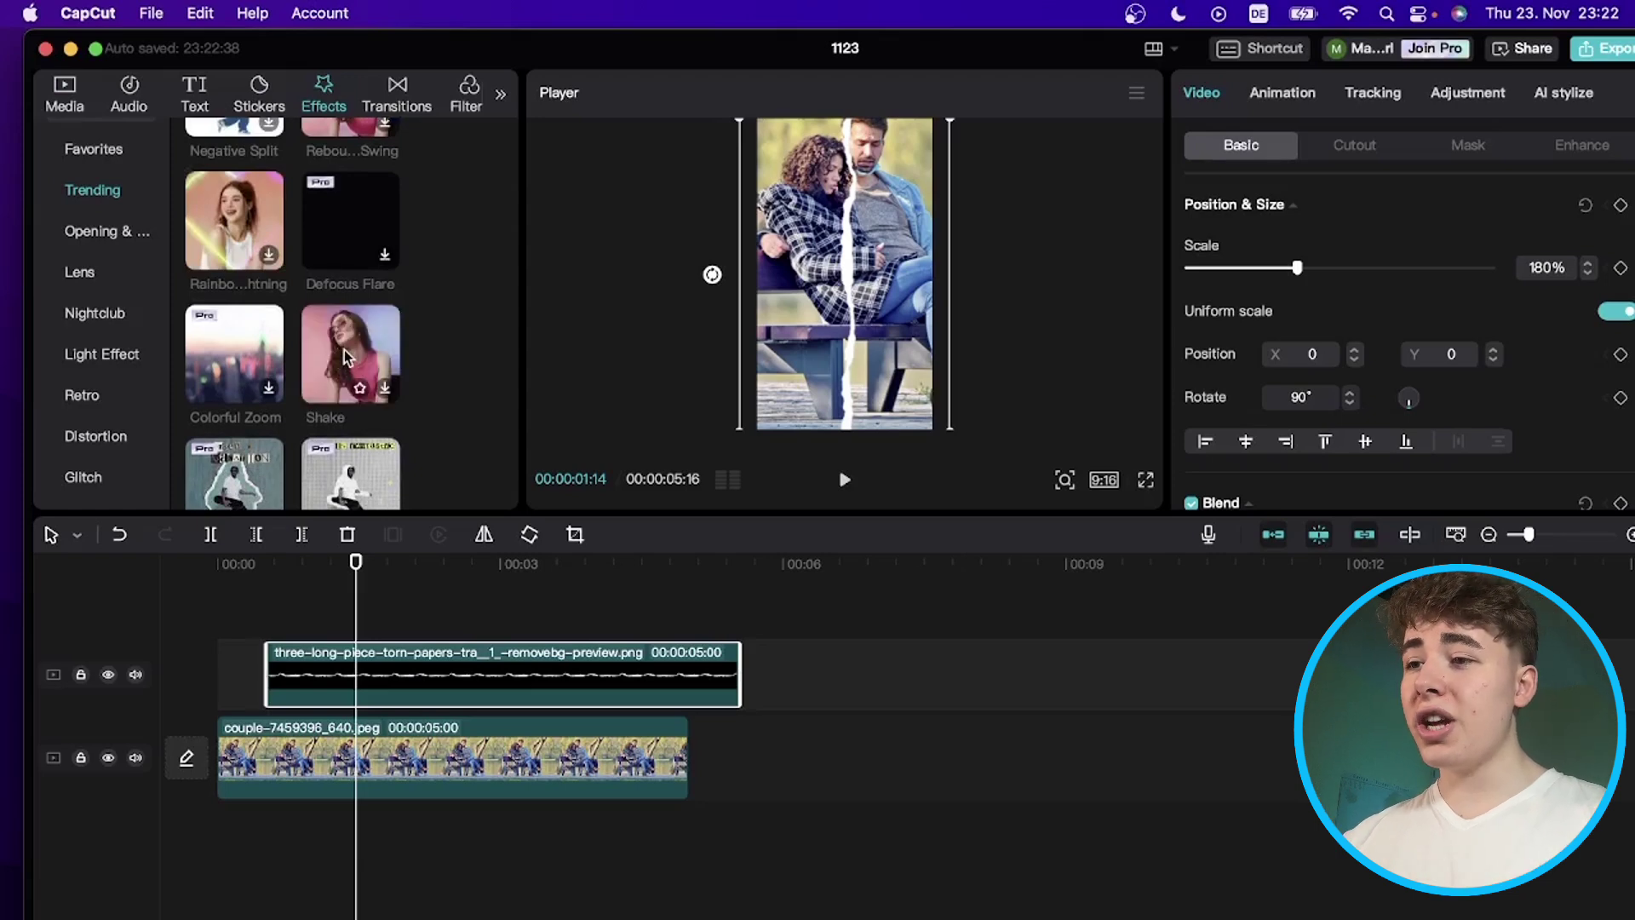
{"action": "left_click_drag", "start_coordinate": [355, 557], "coordinate": [350, 686]}
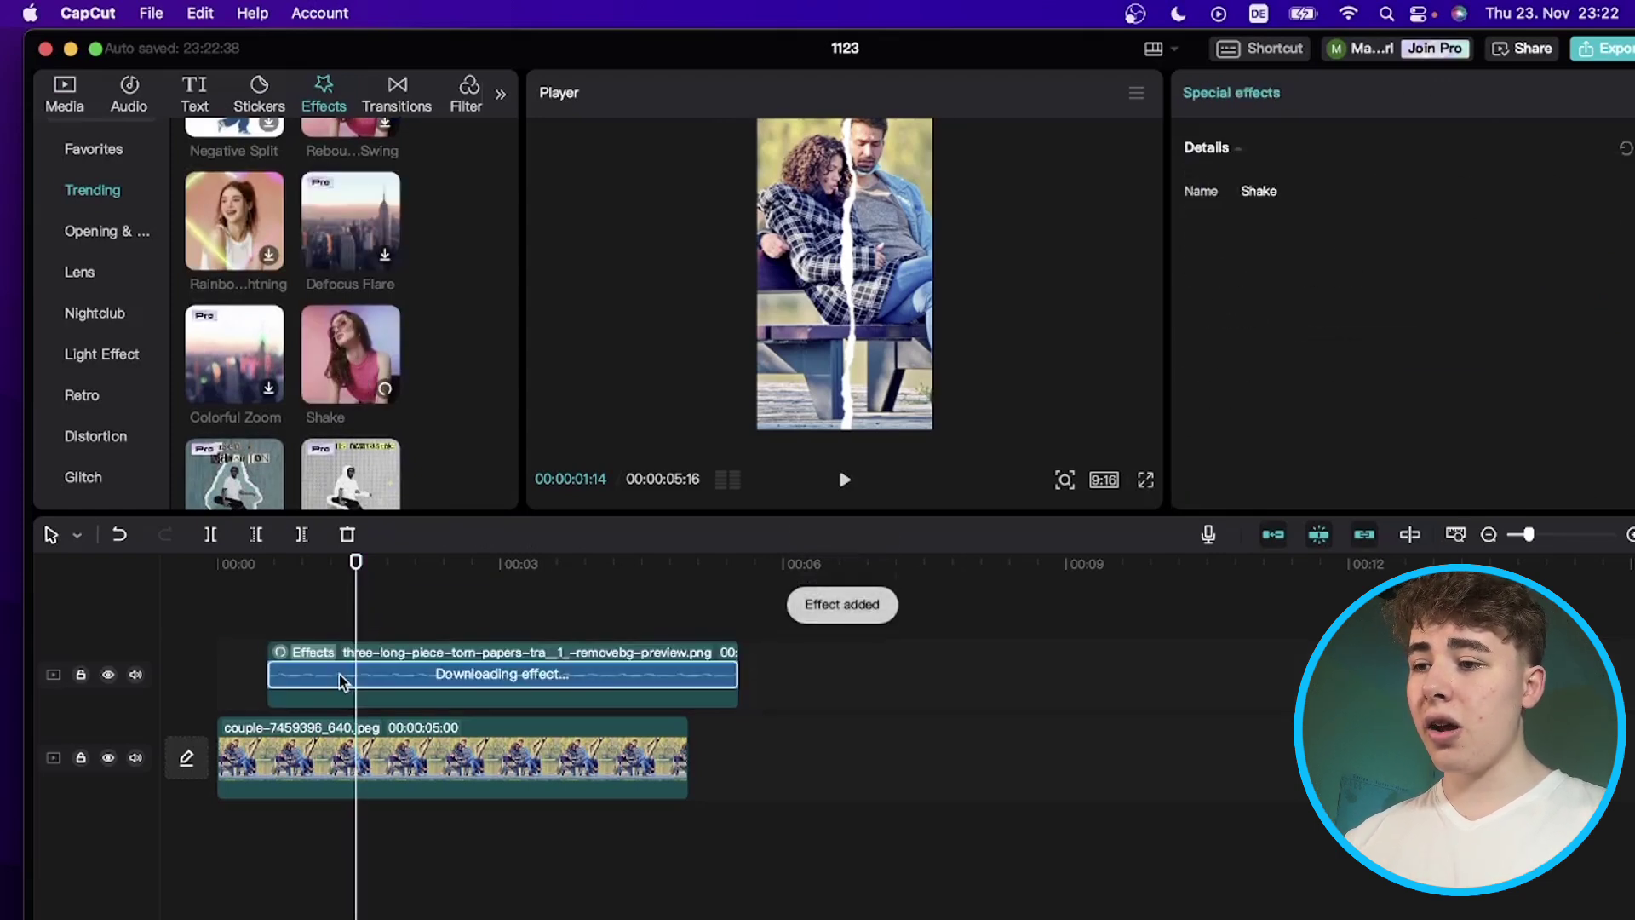
Step: Preview the shaking torn-paper overlay and open the Shake effect's strength and speed settings
{"action": "left_click", "coordinate": [269, 620]}
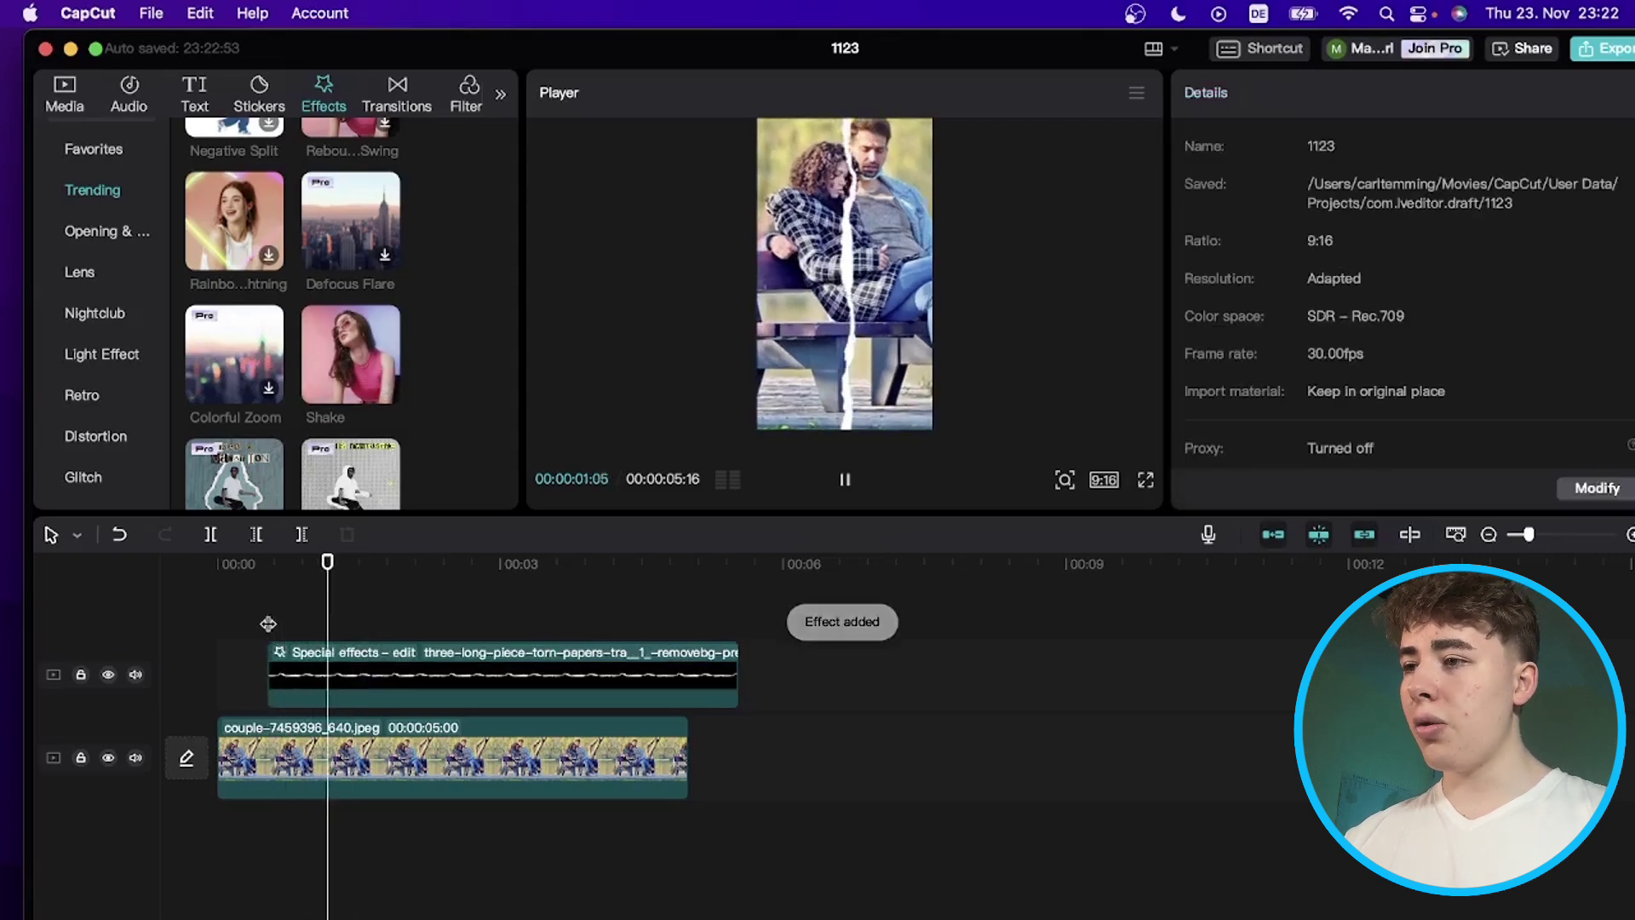
{"action": "left_click", "coordinate": [398, 666]}
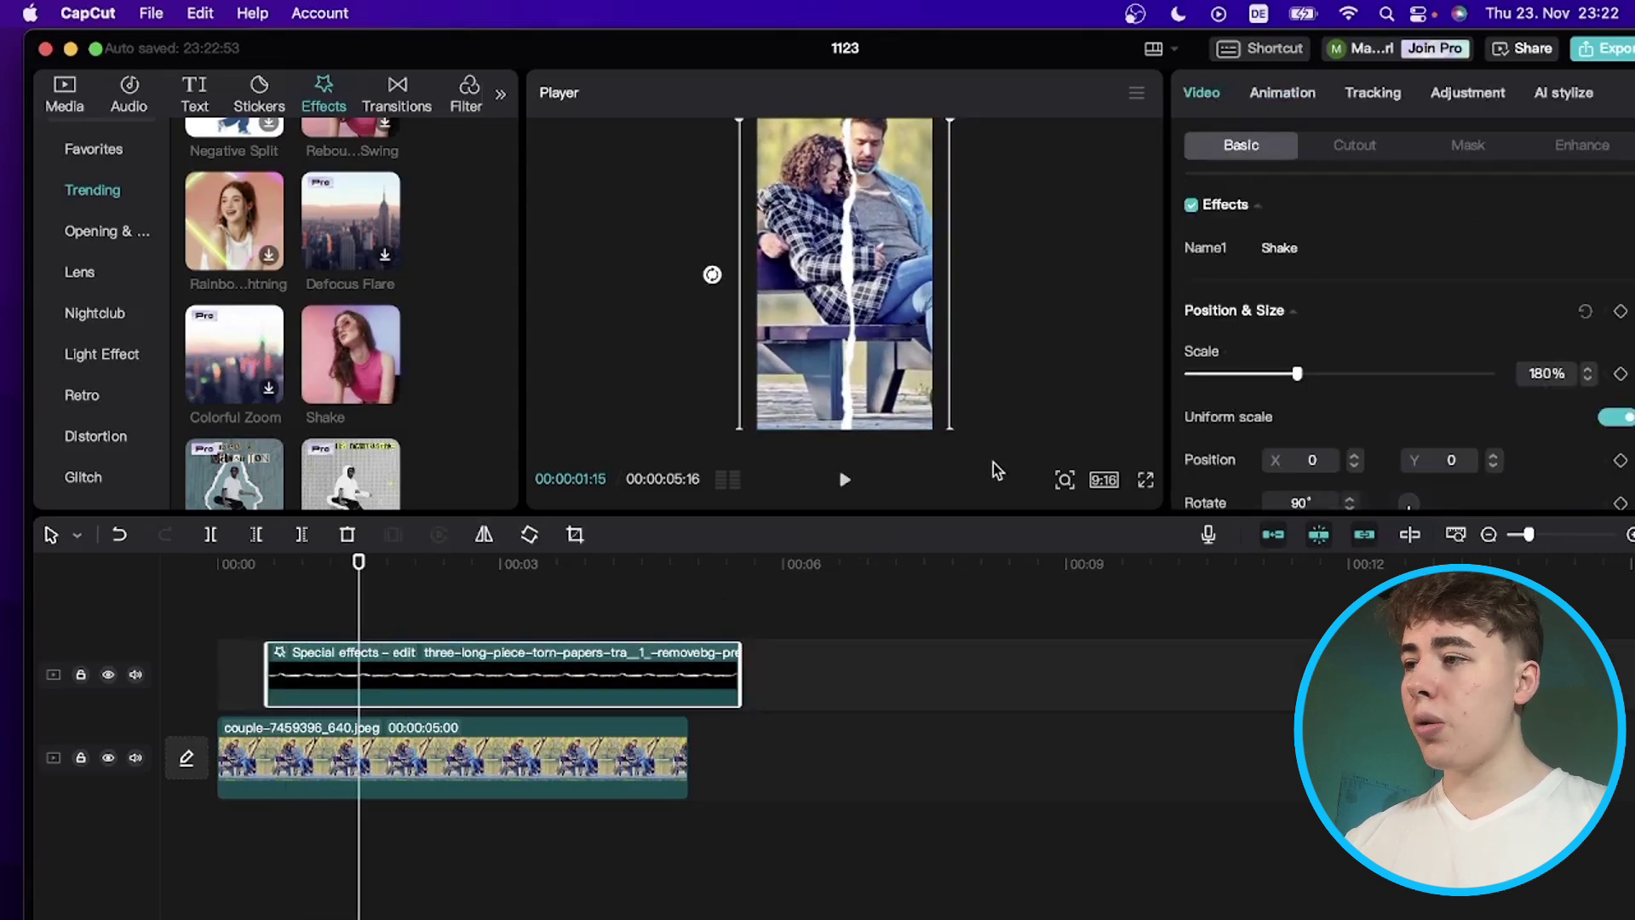
{"action": "left_click", "coordinate": [1282, 97]}
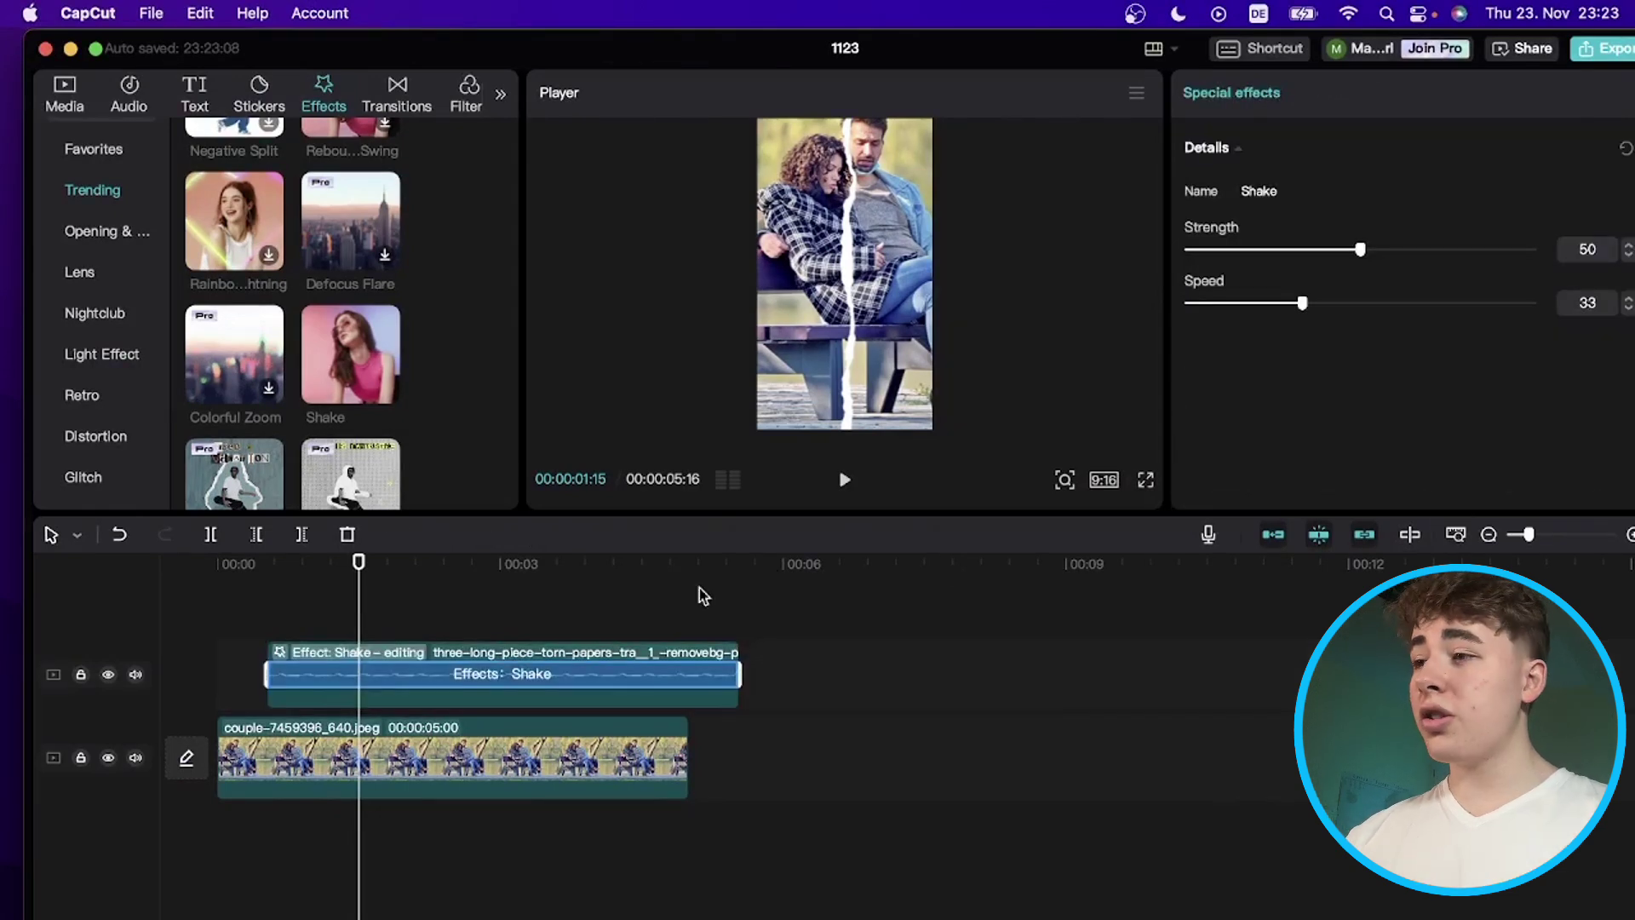
Step: Set the Shake effect's strength to 5 and speed to 6, and preview the torn-paper overlay
{"action": "left_click_drag", "start_coordinate": [1359, 250], "coordinate": [1209, 258]}
{"action": "left_click_drag", "start_coordinate": [1300, 300], "coordinate": [1207, 304]}
{"action": "left_click", "coordinate": [245, 662]}
{"action": "key", "text": "space"}
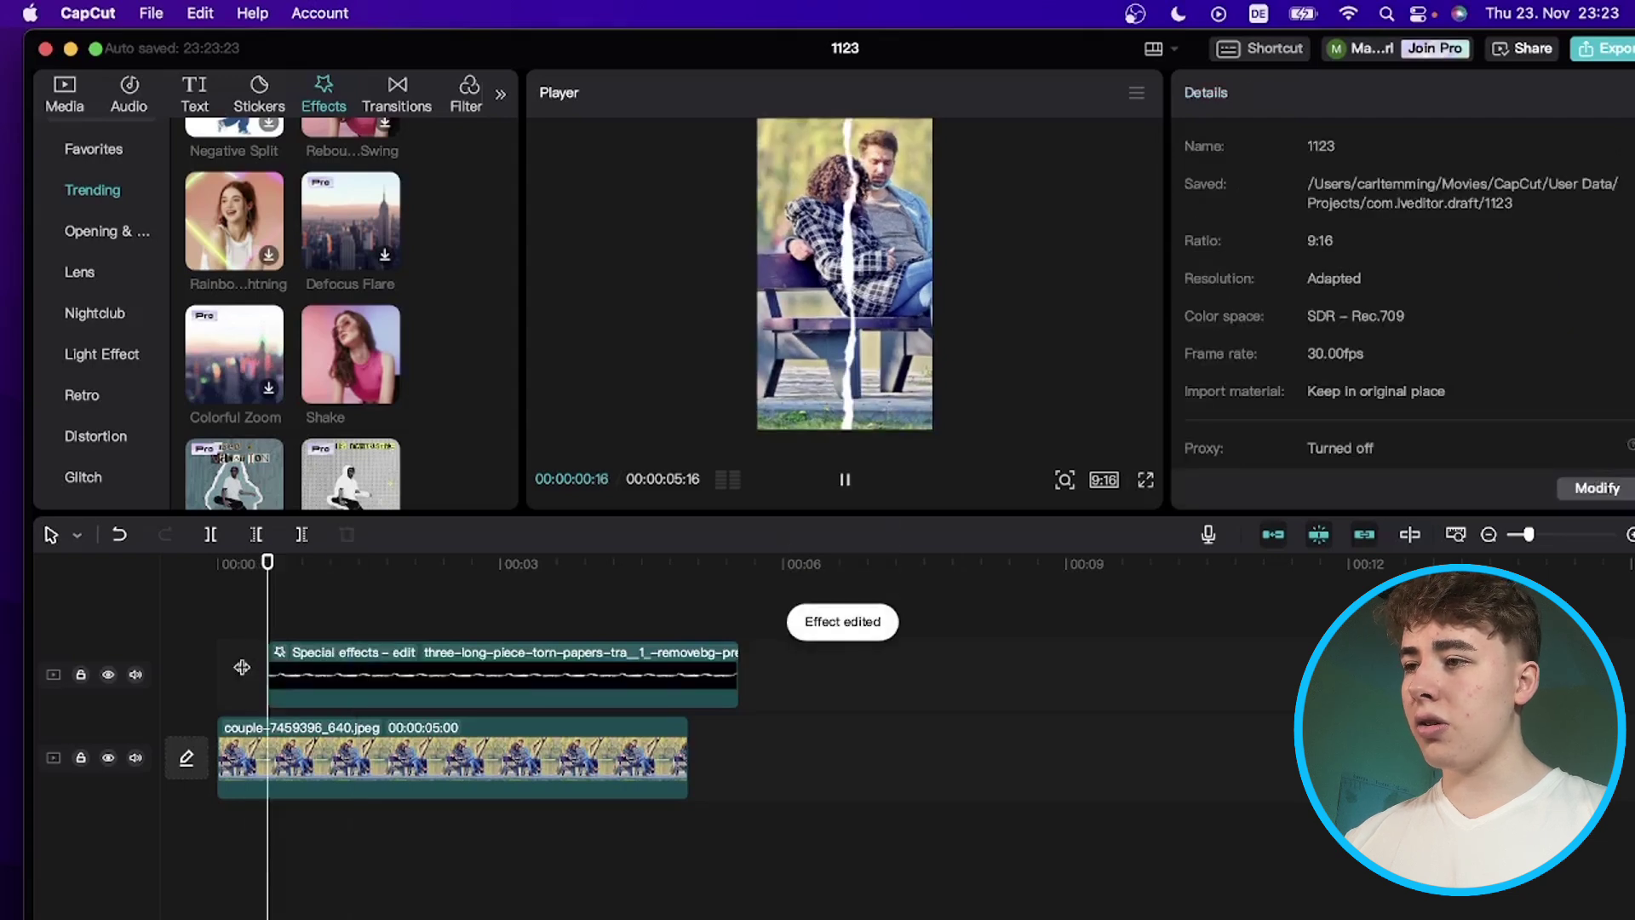
{"action": "key", "text": "space"}
Step: Lower the Shake effect's speed to 3 on the torn-paper overlay and preview the motion
{"action": "left_click", "coordinate": [289, 663]}
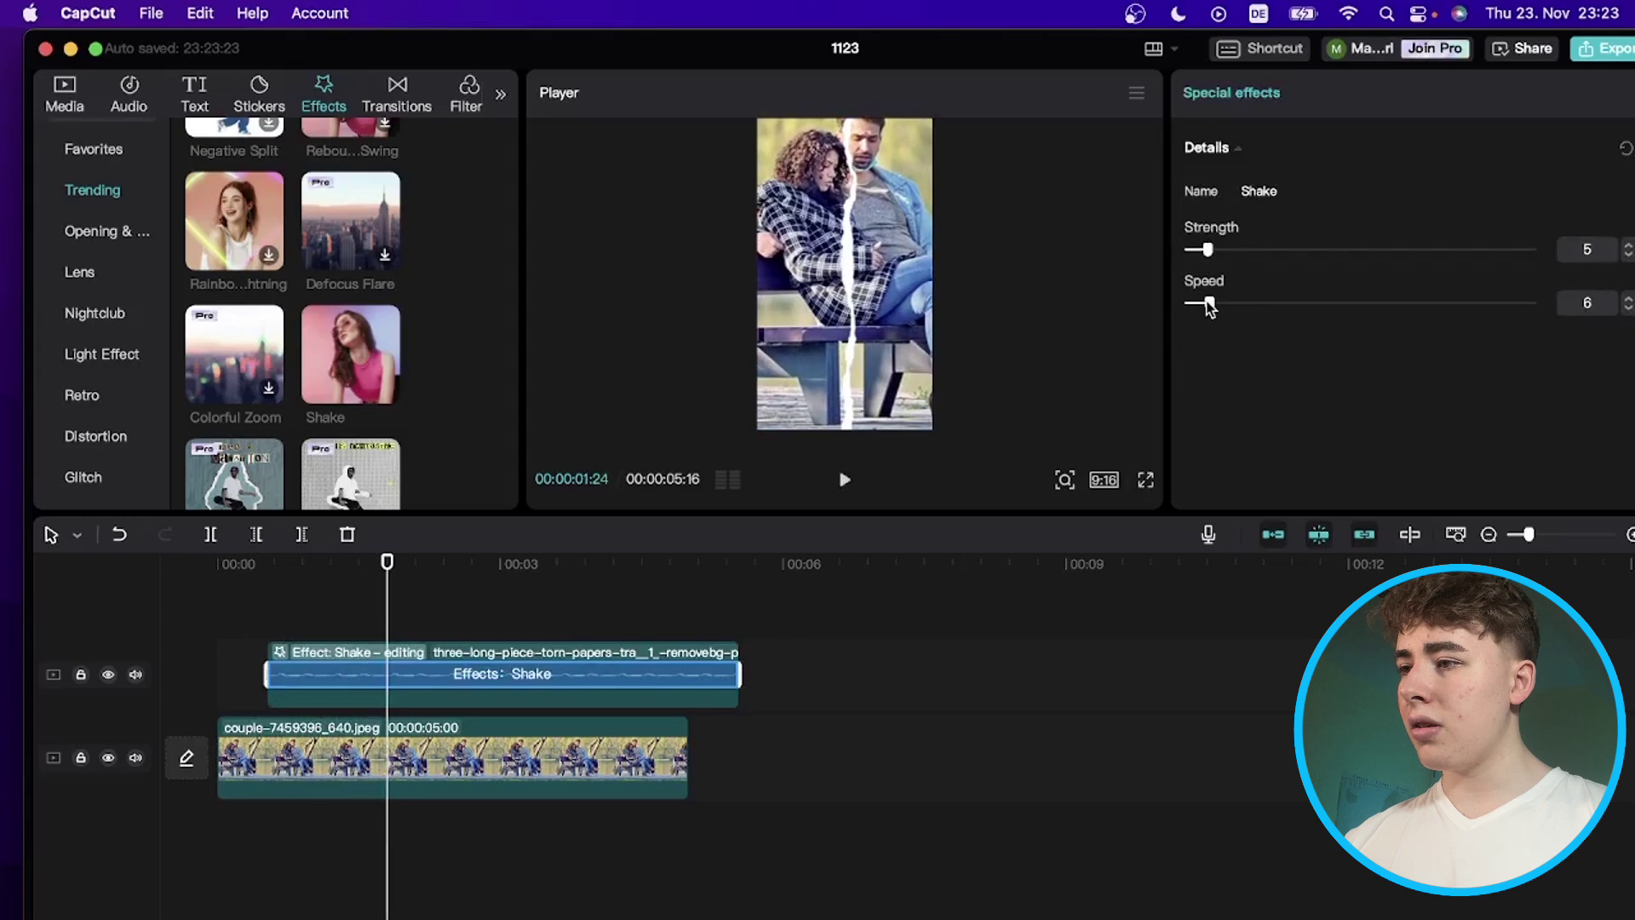
{"action": "left_click_drag", "start_coordinate": [1208, 304], "coordinate": [1201, 305]}
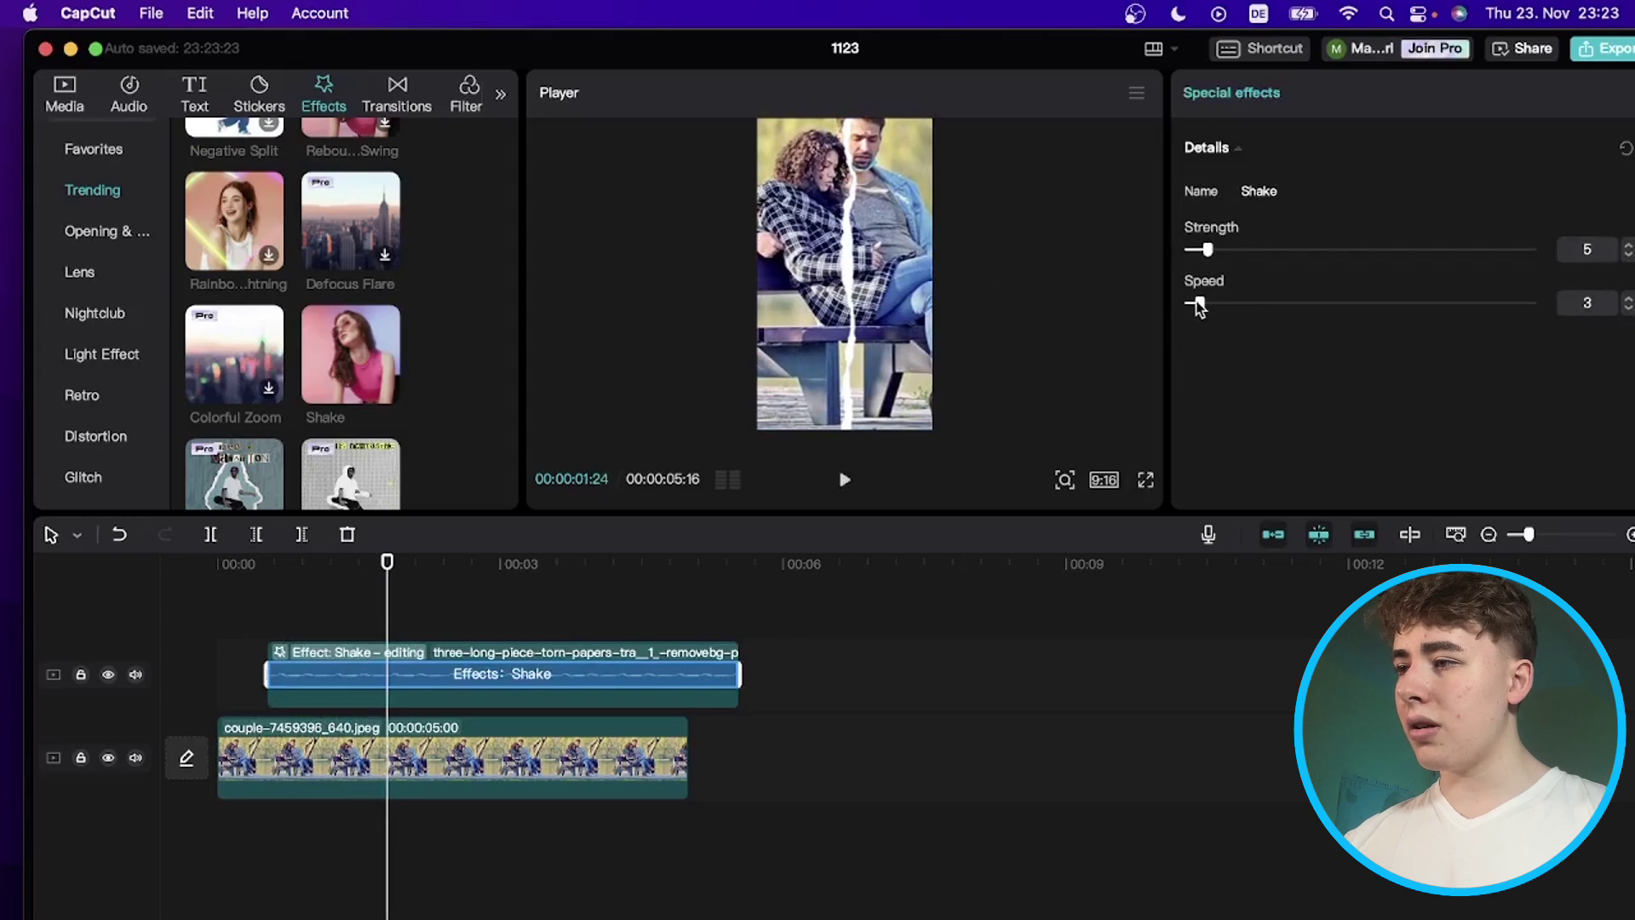
{"action": "left_click", "coordinate": [253, 610]}
{"action": "key", "text": "space"}
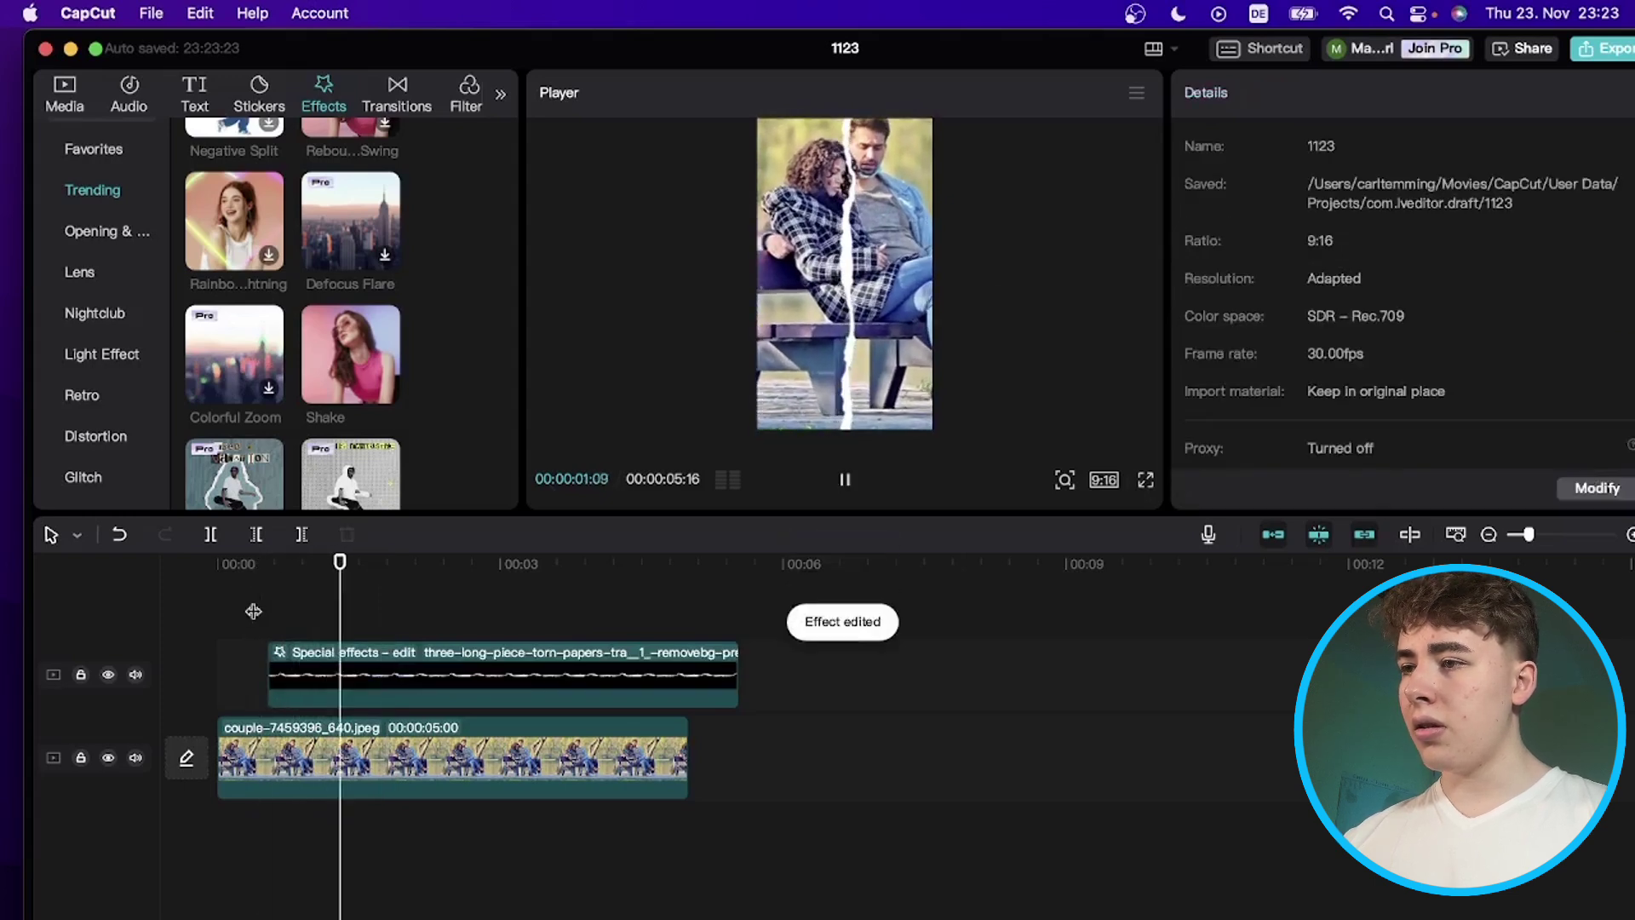
{"action": "key", "text": "space"}
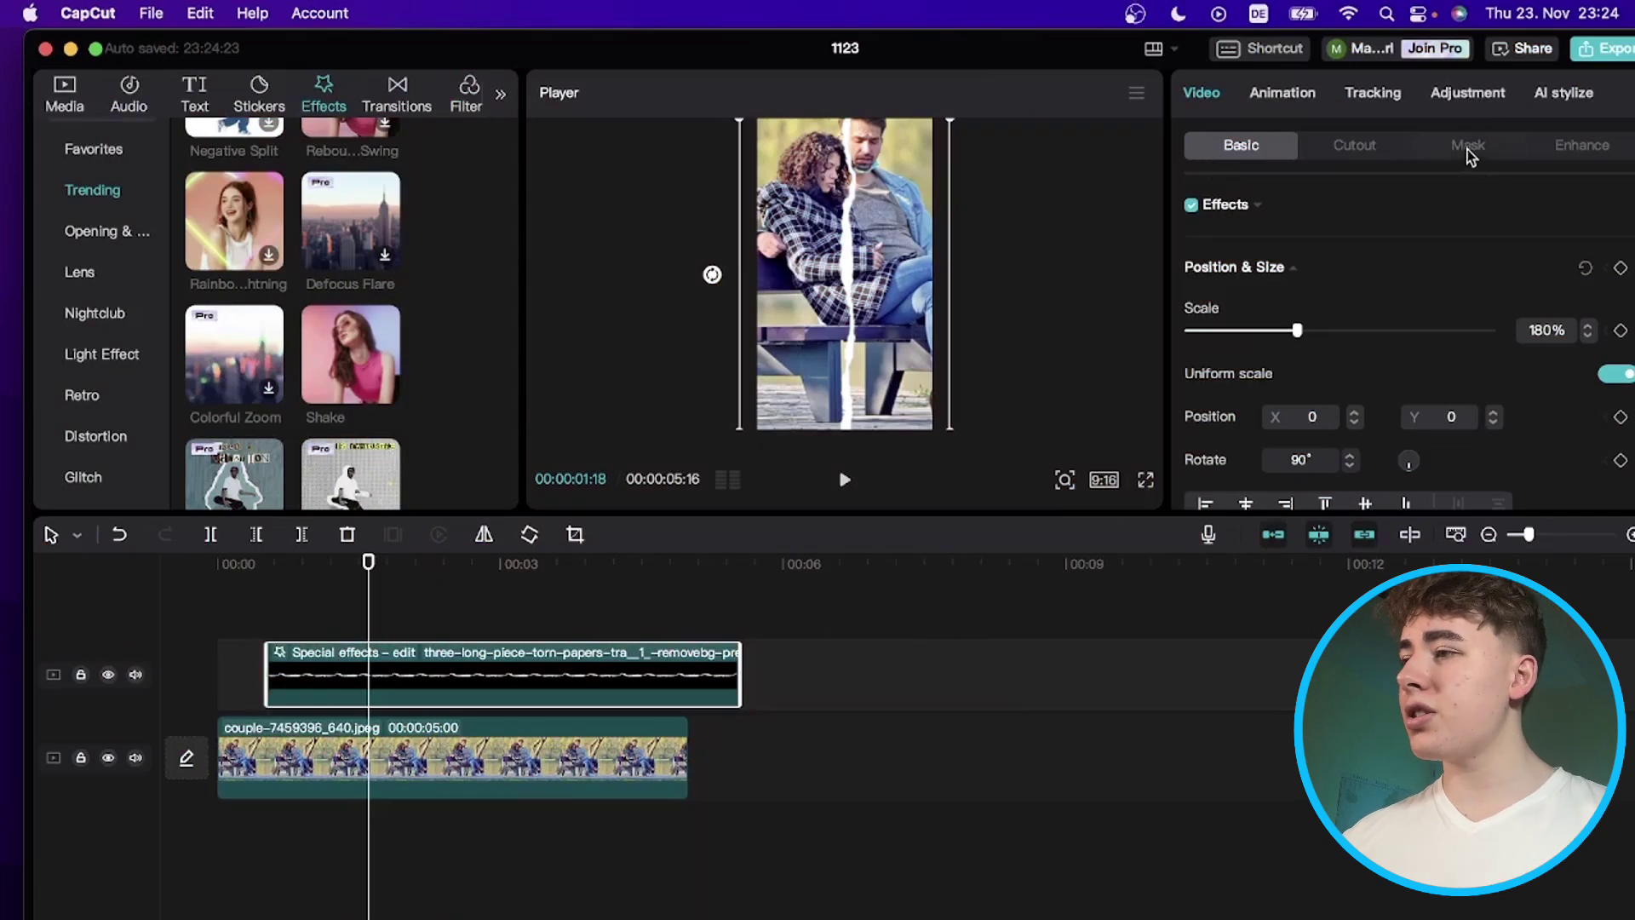
Step: Add a Split mask to the torn-paper overlay, rotate it to 90° and move it to the frame's lower edge at X 301, Y 1
{"action": "left_click", "coordinate": [1468, 149]}
{"action": "left_click", "coordinate": [1307, 283]}
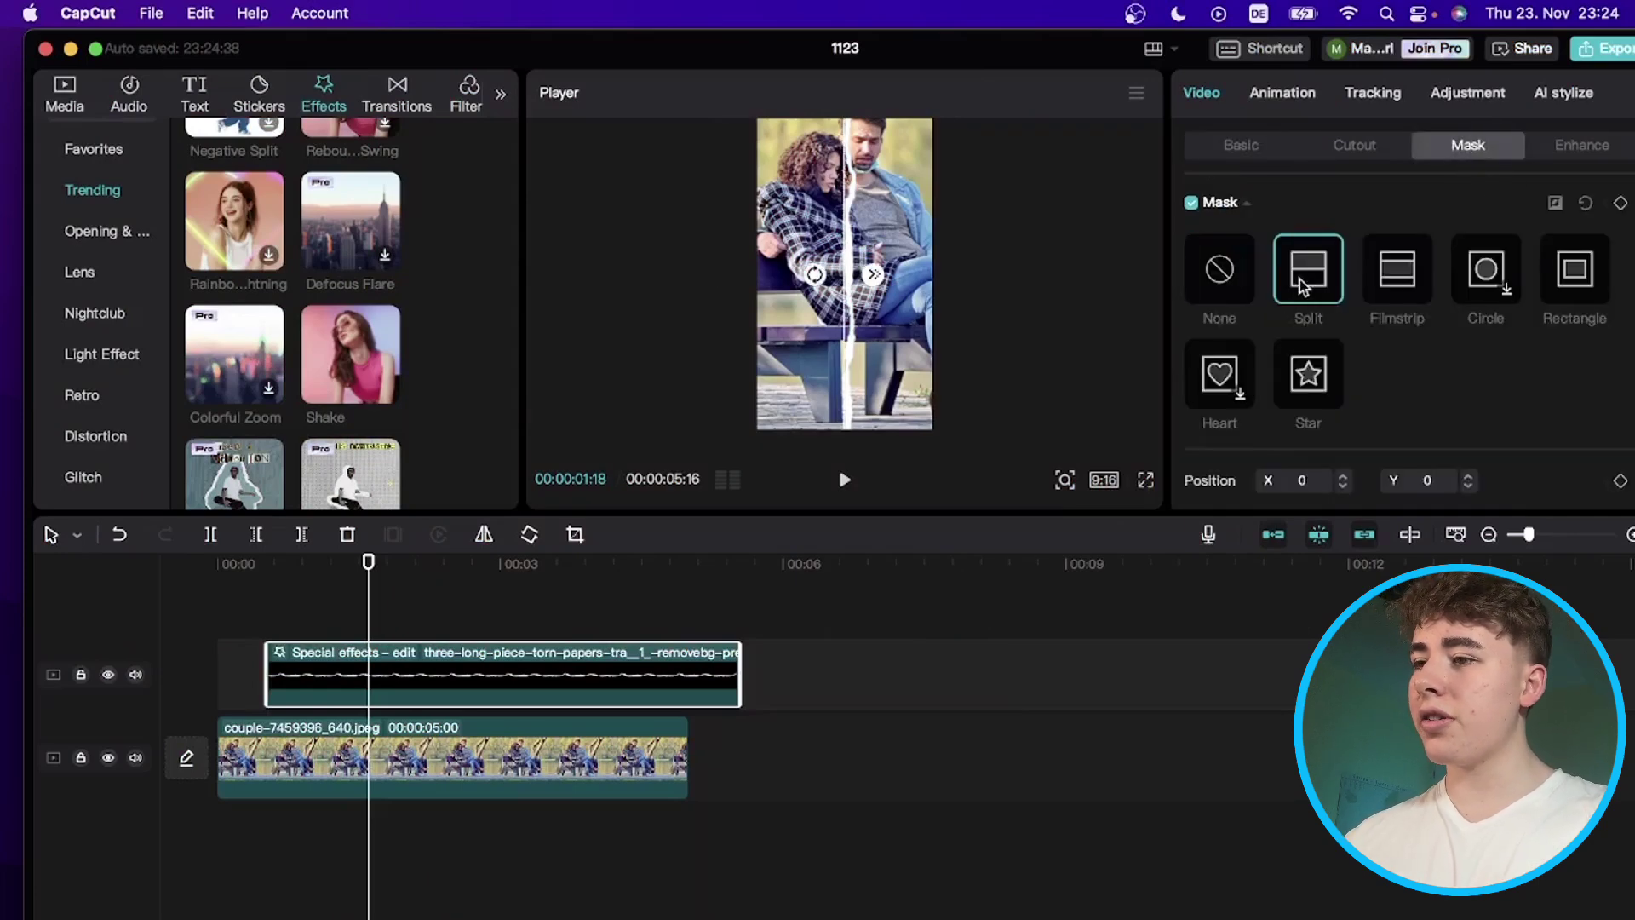
{"action": "left_click_drag", "start_coordinate": [815, 275], "coordinate": [831, 158]}
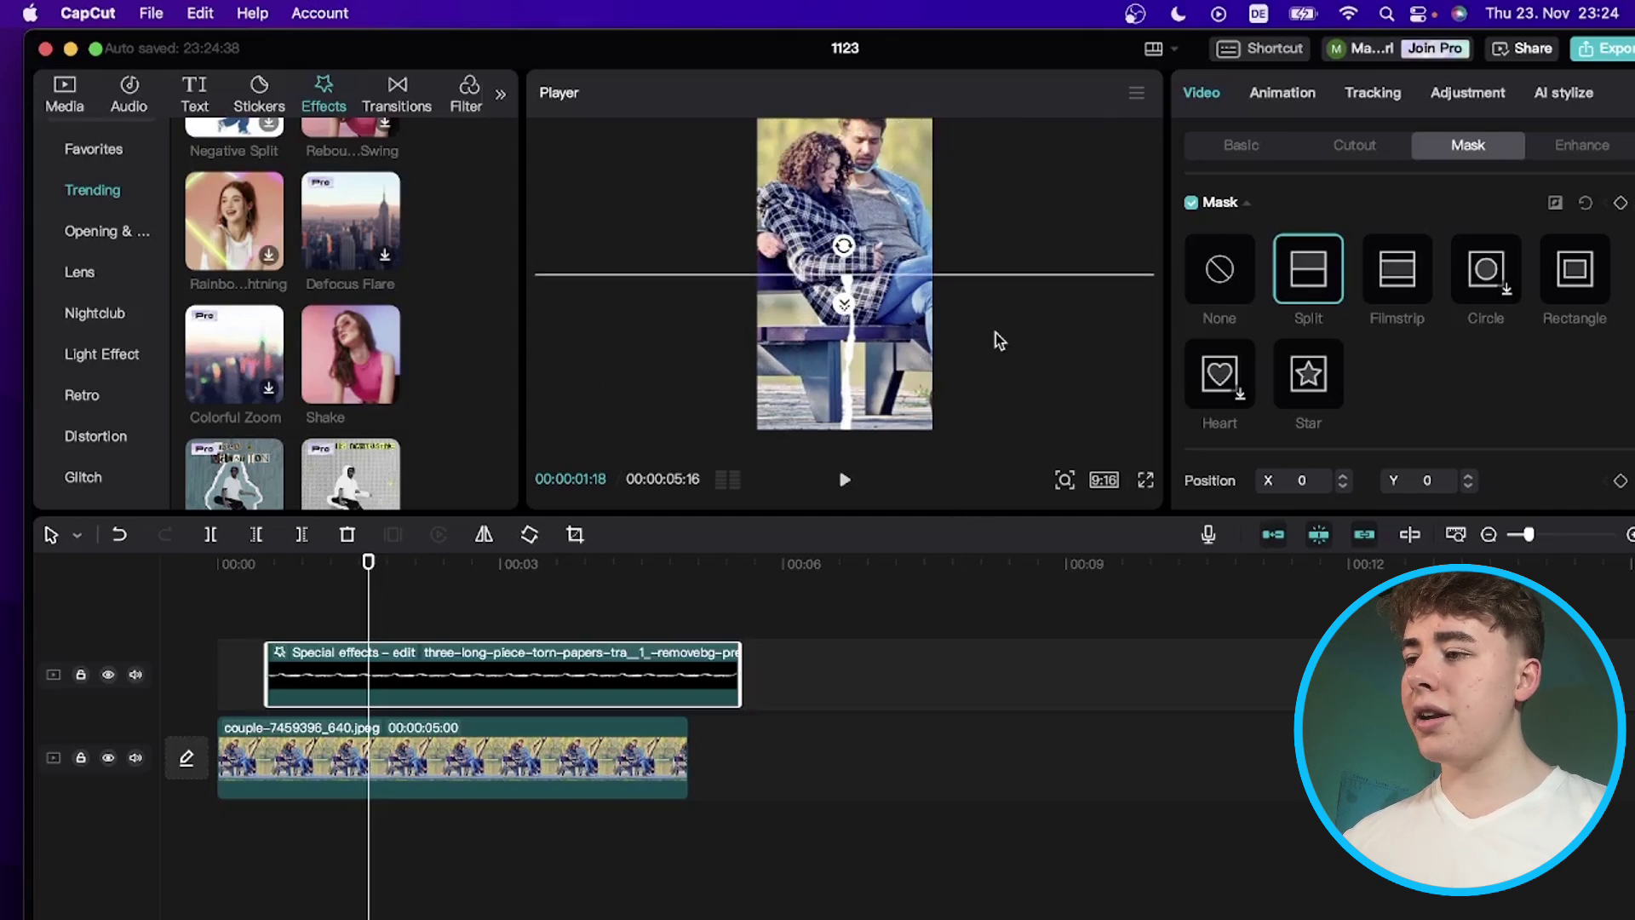
{"action": "left_click_drag", "start_coordinate": [843, 281], "coordinate": [846, 437]}
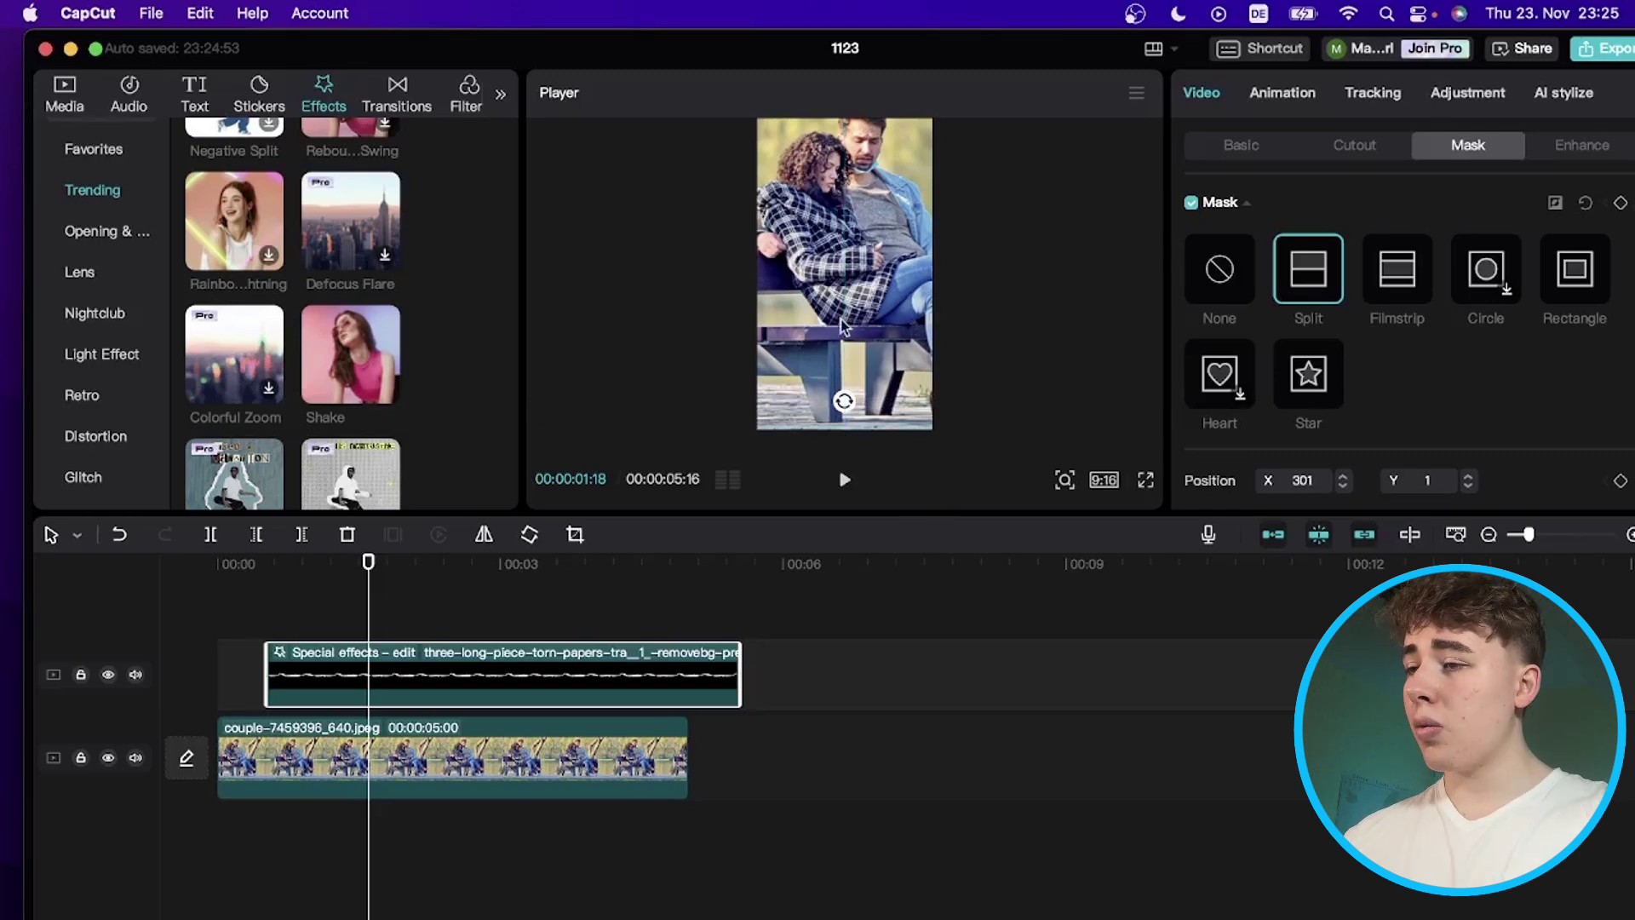
Step: Add a mask position keyframe at the start of the torn-paper clip, at 00:00:00:16
{"action": "left_click", "coordinate": [277, 625]}
{"action": "left_click_drag", "start_coordinate": [278, 624], "coordinate": [268, 624]}
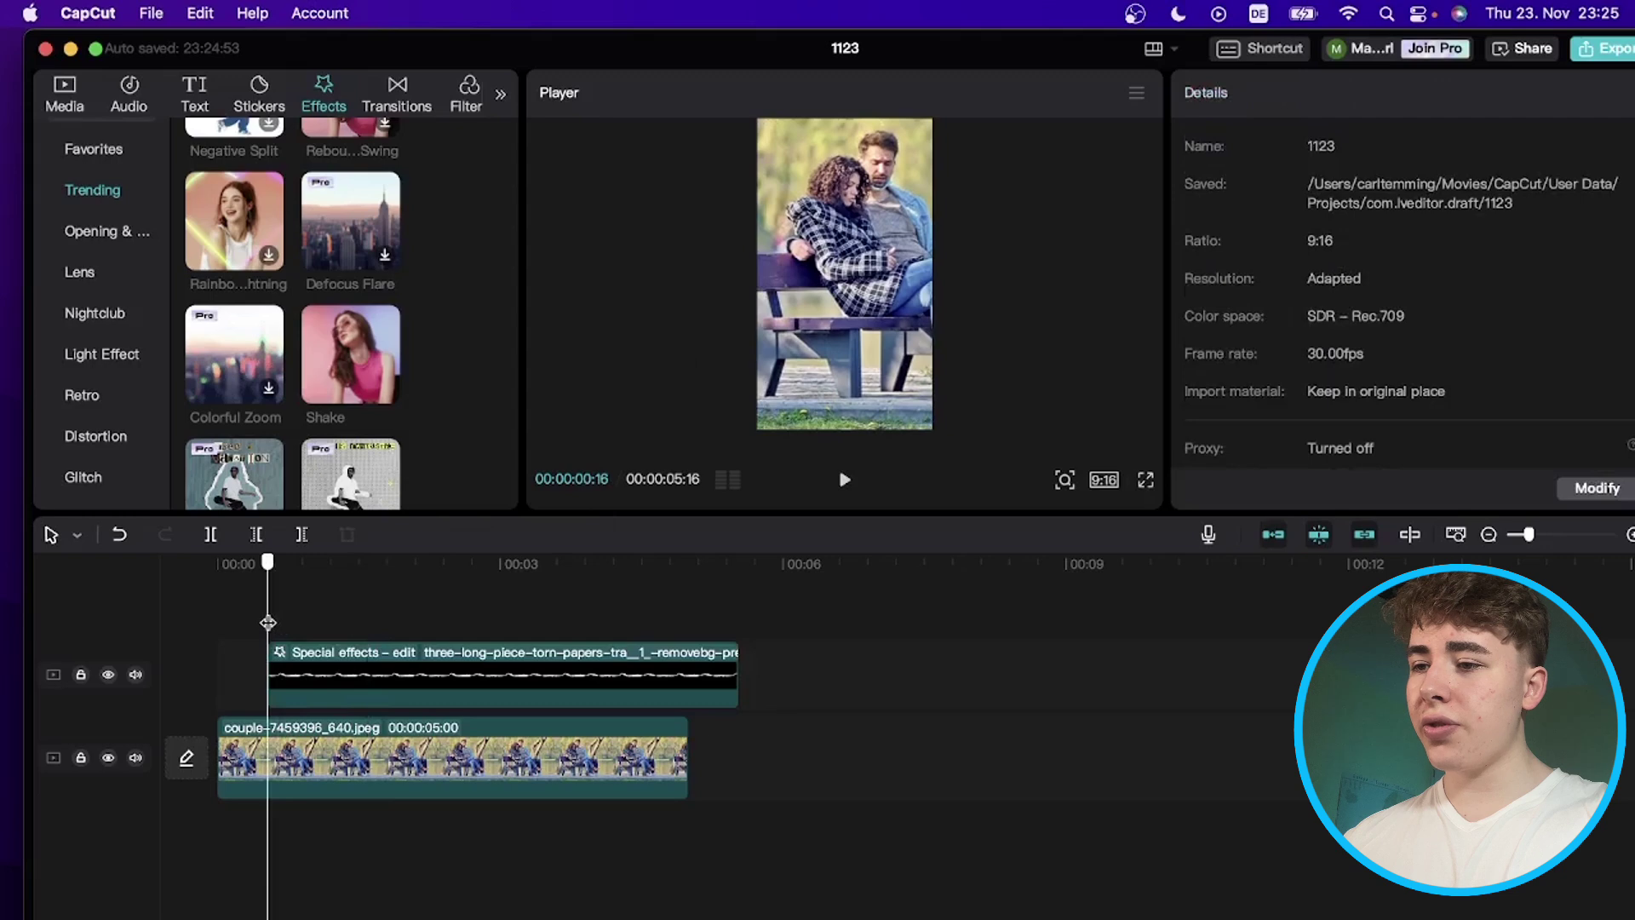
{"action": "left_click", "coordinate": [269, 676]}
{"action": "scroll", "coordinate": [1603, 443], "scroll_direction": "down", "scroll_amount": 2}
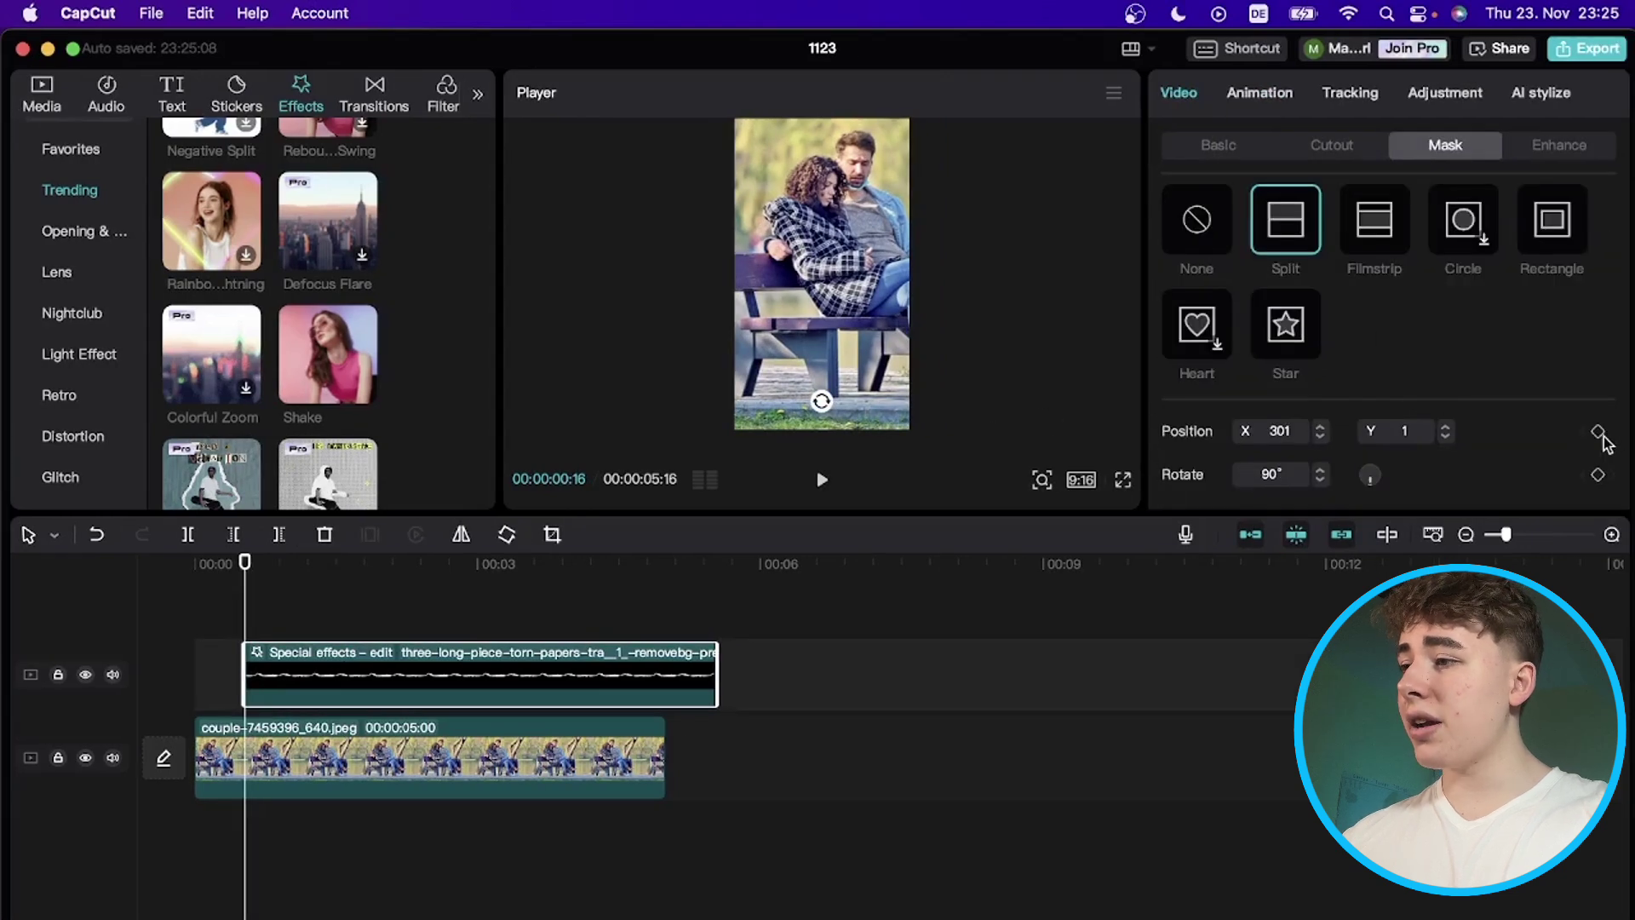
{"action": "left_click", "coordinate": [1598, 431]}
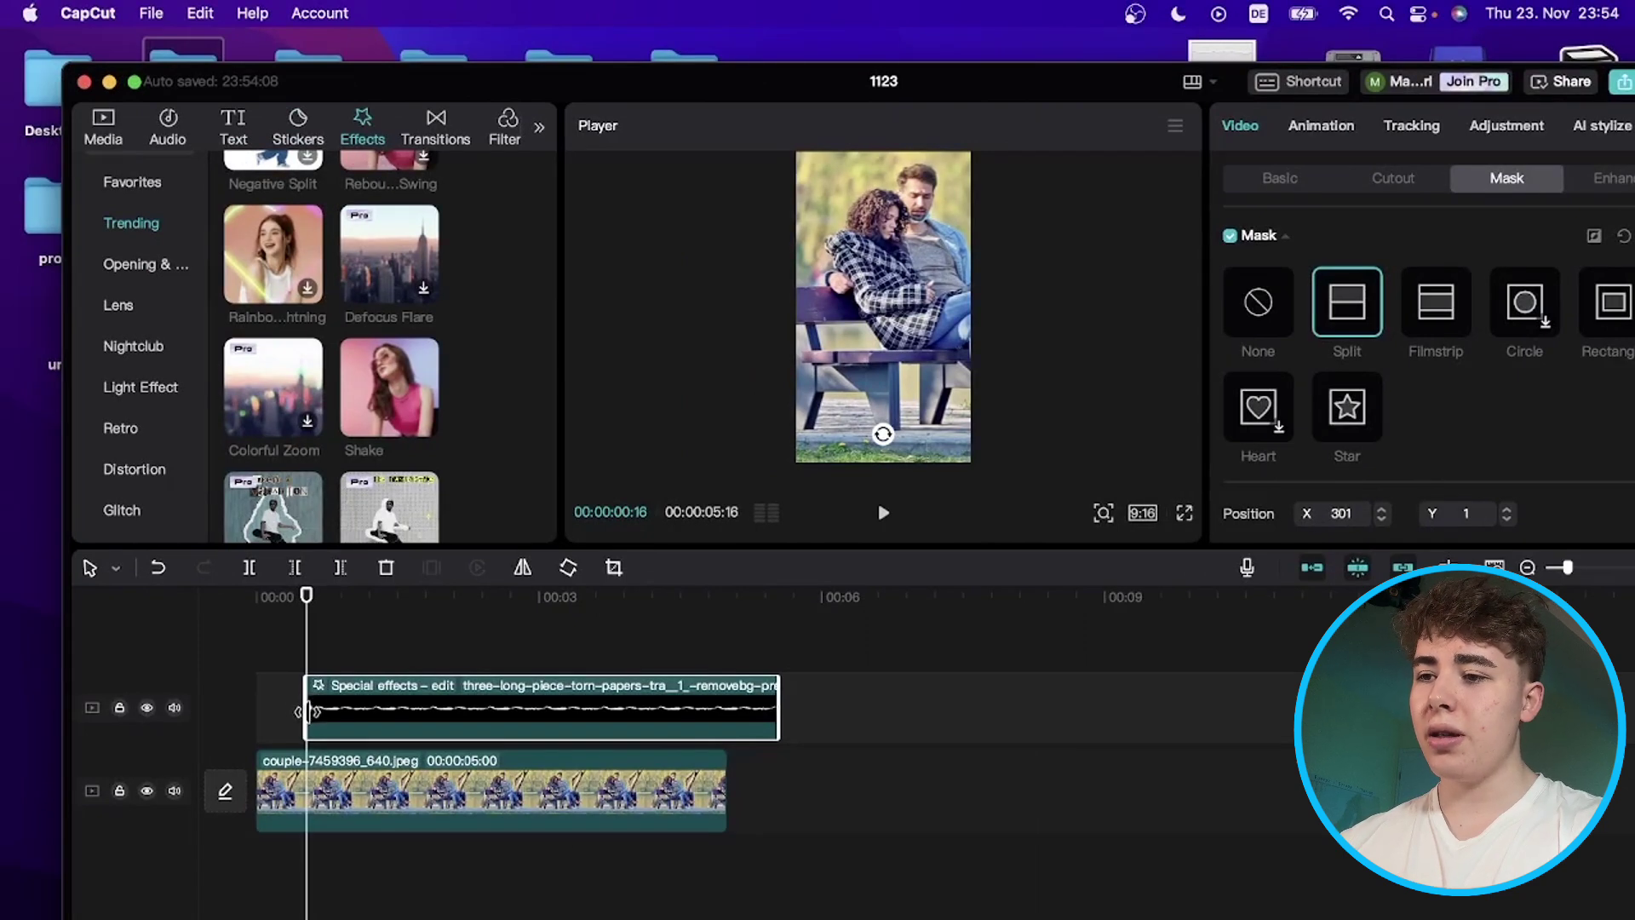
Step: Add a mask position keyframe at 00:00:01:06 and move the split line to the frame's upper edge at X −301
{"action": "scroll", "coordinate": [315, 714], "scroll_direction": "up", "scroll_amount": 5}
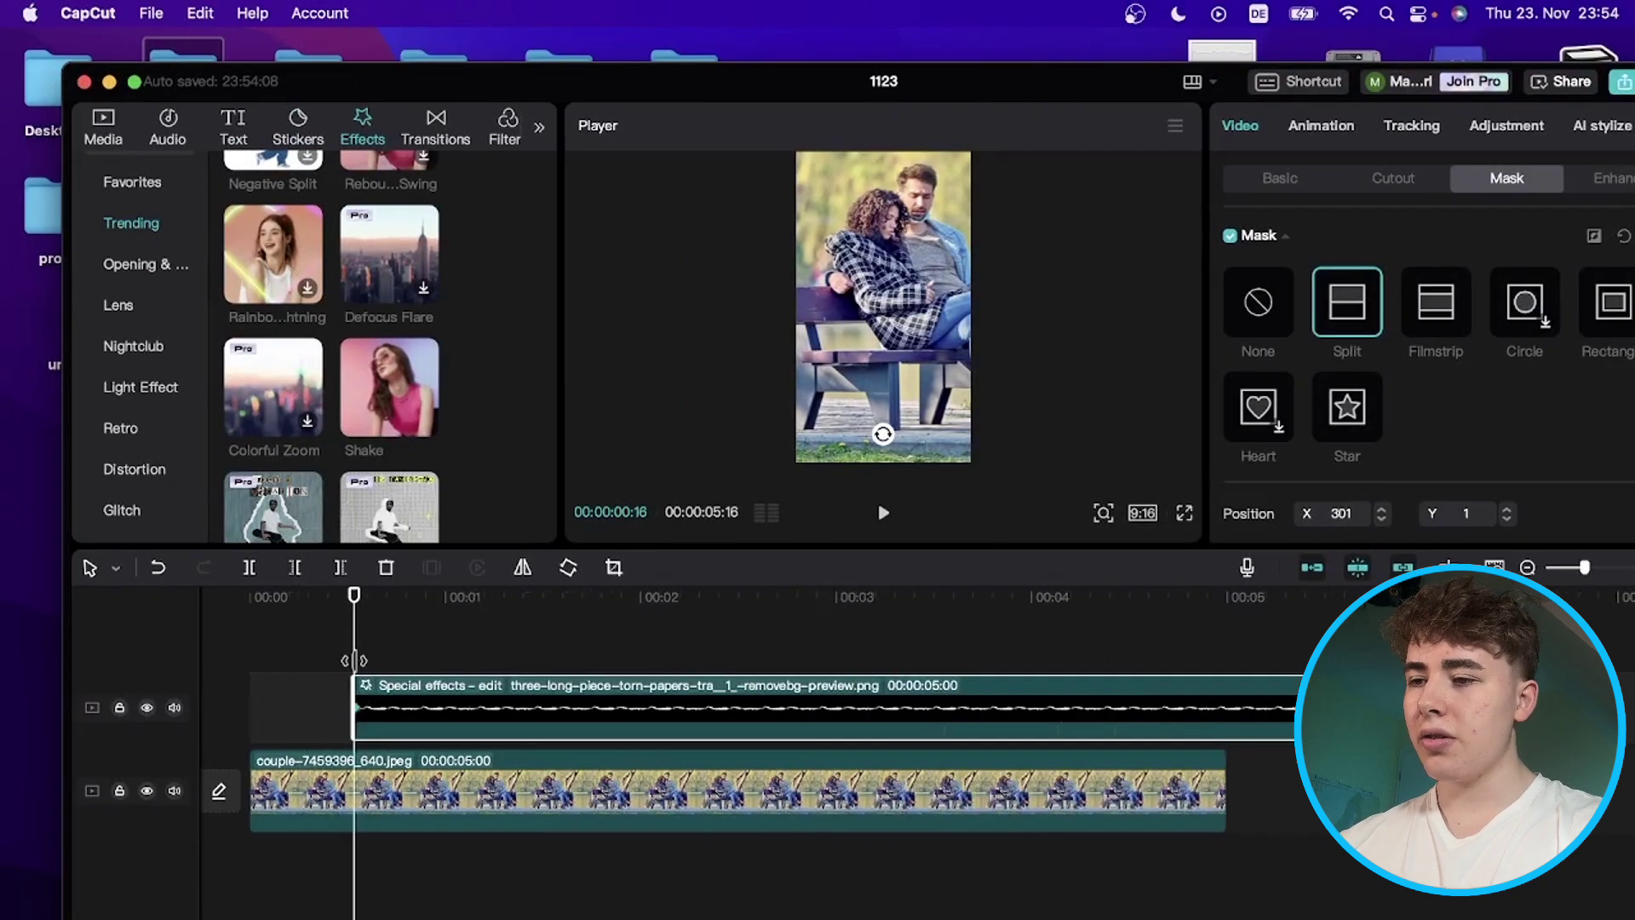
{"action": "scroll", "coordinate": [354, 660], "scroll_direction": "up", "scroll_amount": 3}
{"action": "scroll", "coordinate": [354, 660], "scroll_direction": "down", "scroll_amount": 4}
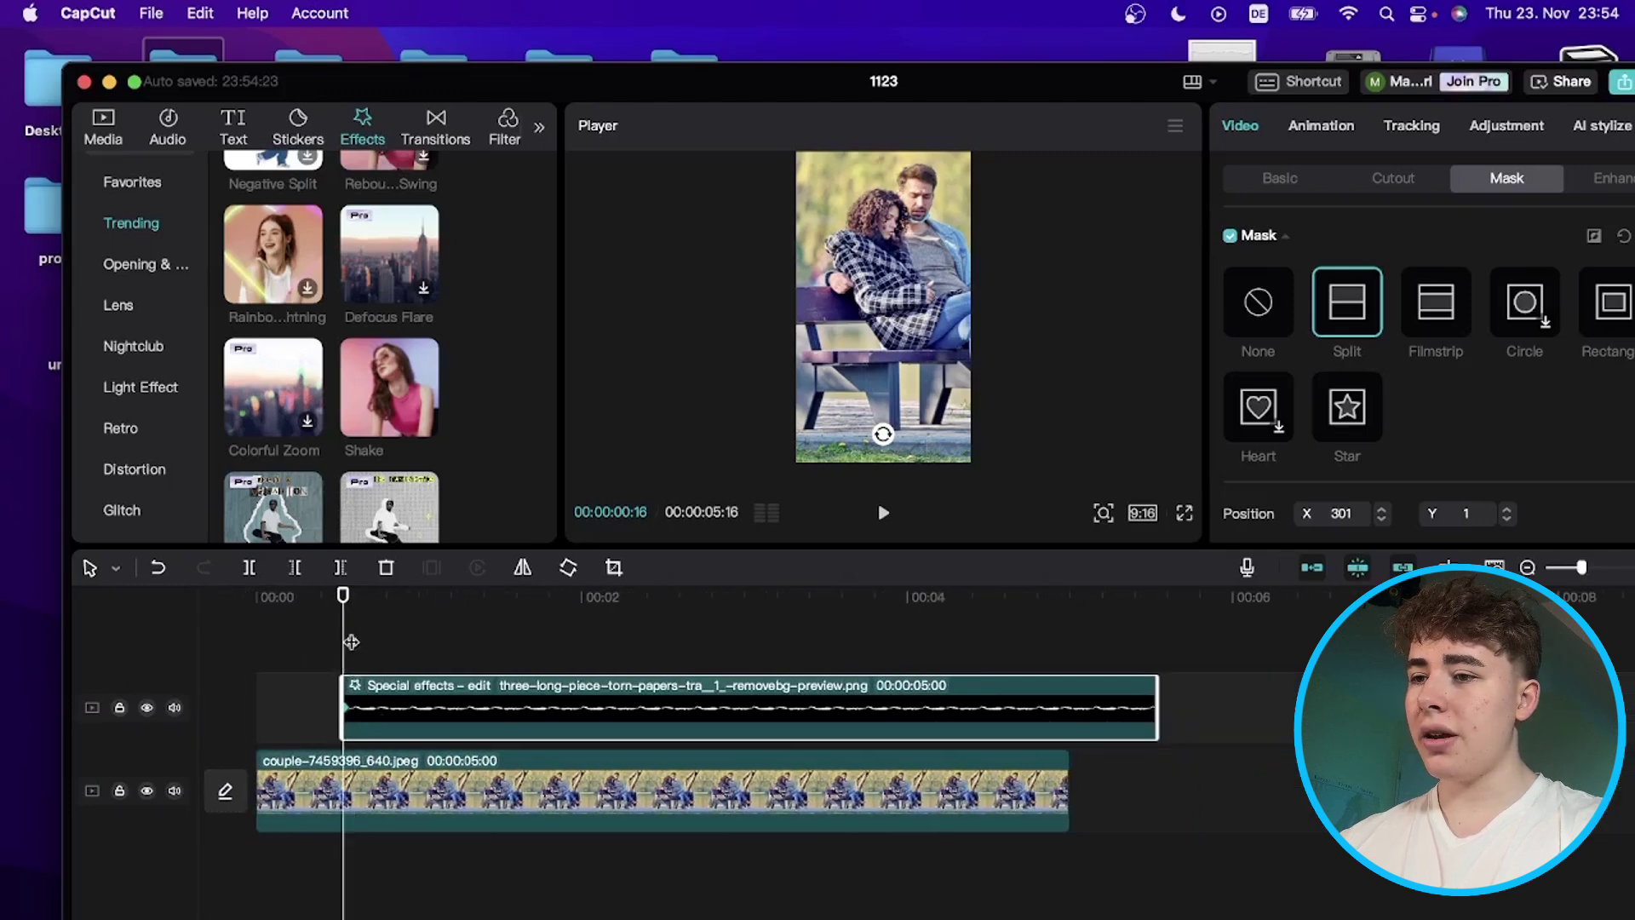
{"action": "left_click_drag", "start_coordinate": [342, 645], "coordinate": [449, 647]}
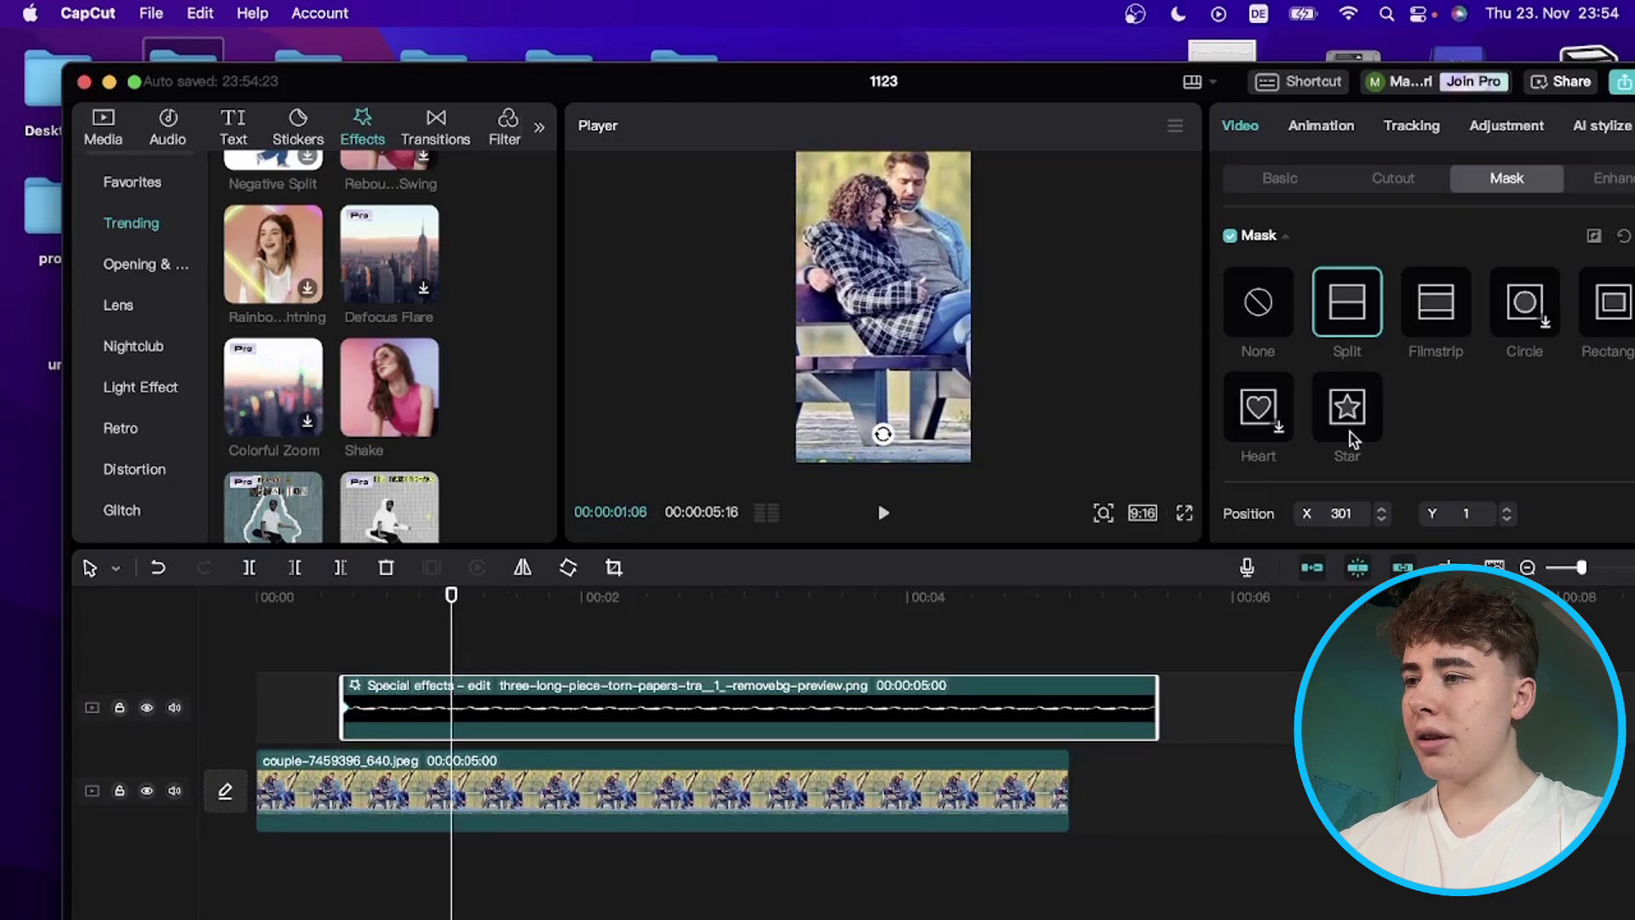
{"action": "double_click", "coordinate": [1120, 94]}
{"action": "scroll", "coordinate": [1601, 443], "scroll_direction": "down", "scroll_amount": 2}
{"action": "left_click", "coordinate": [1599, 401]}
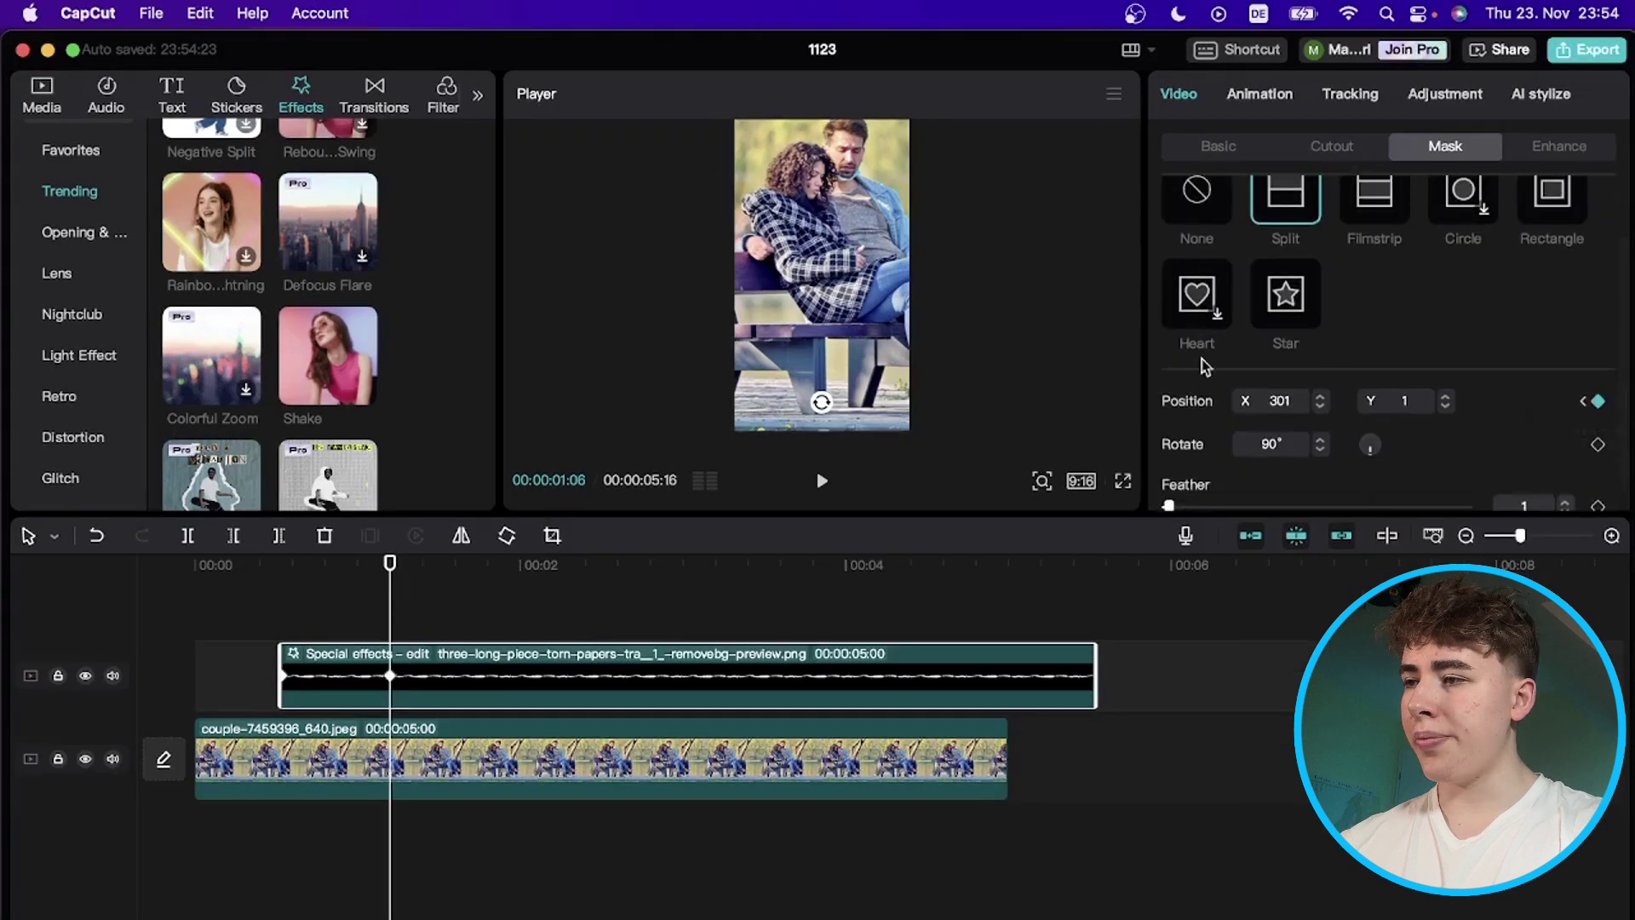
{"action": "left_click_drag", "start_coordinate": [833, 430], "coordinate": [840, 150]}
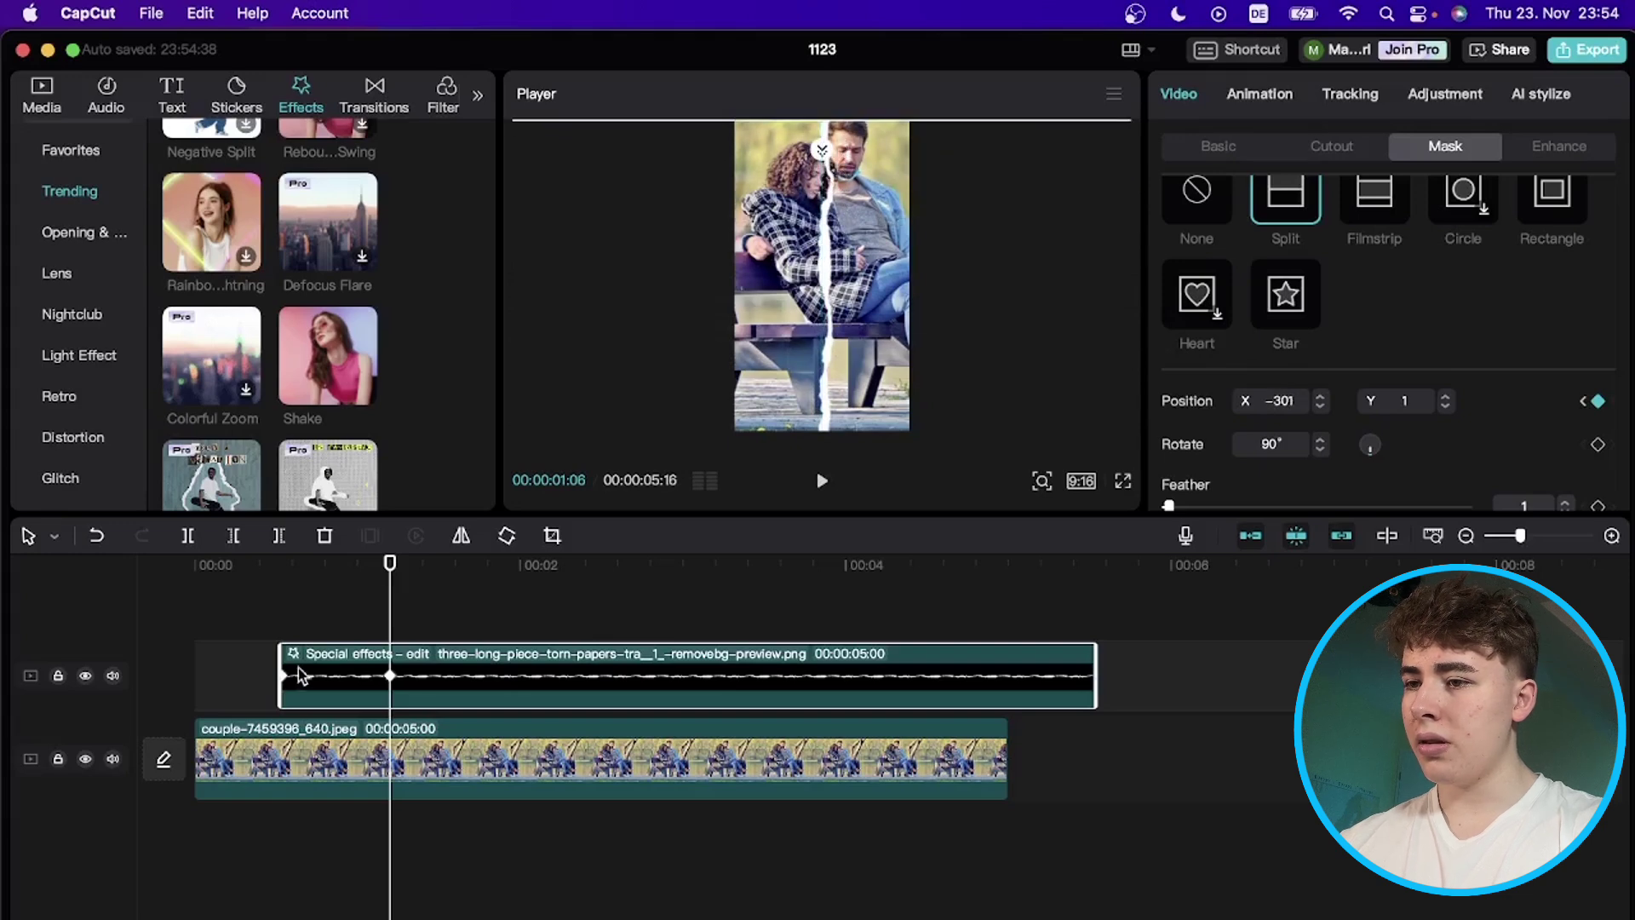
Step: Play back the tear animation from the start of the torn-paper clip
{"action": "left_click", "coordinate": [282, 620]}
{"action": "key", "text": "space"}
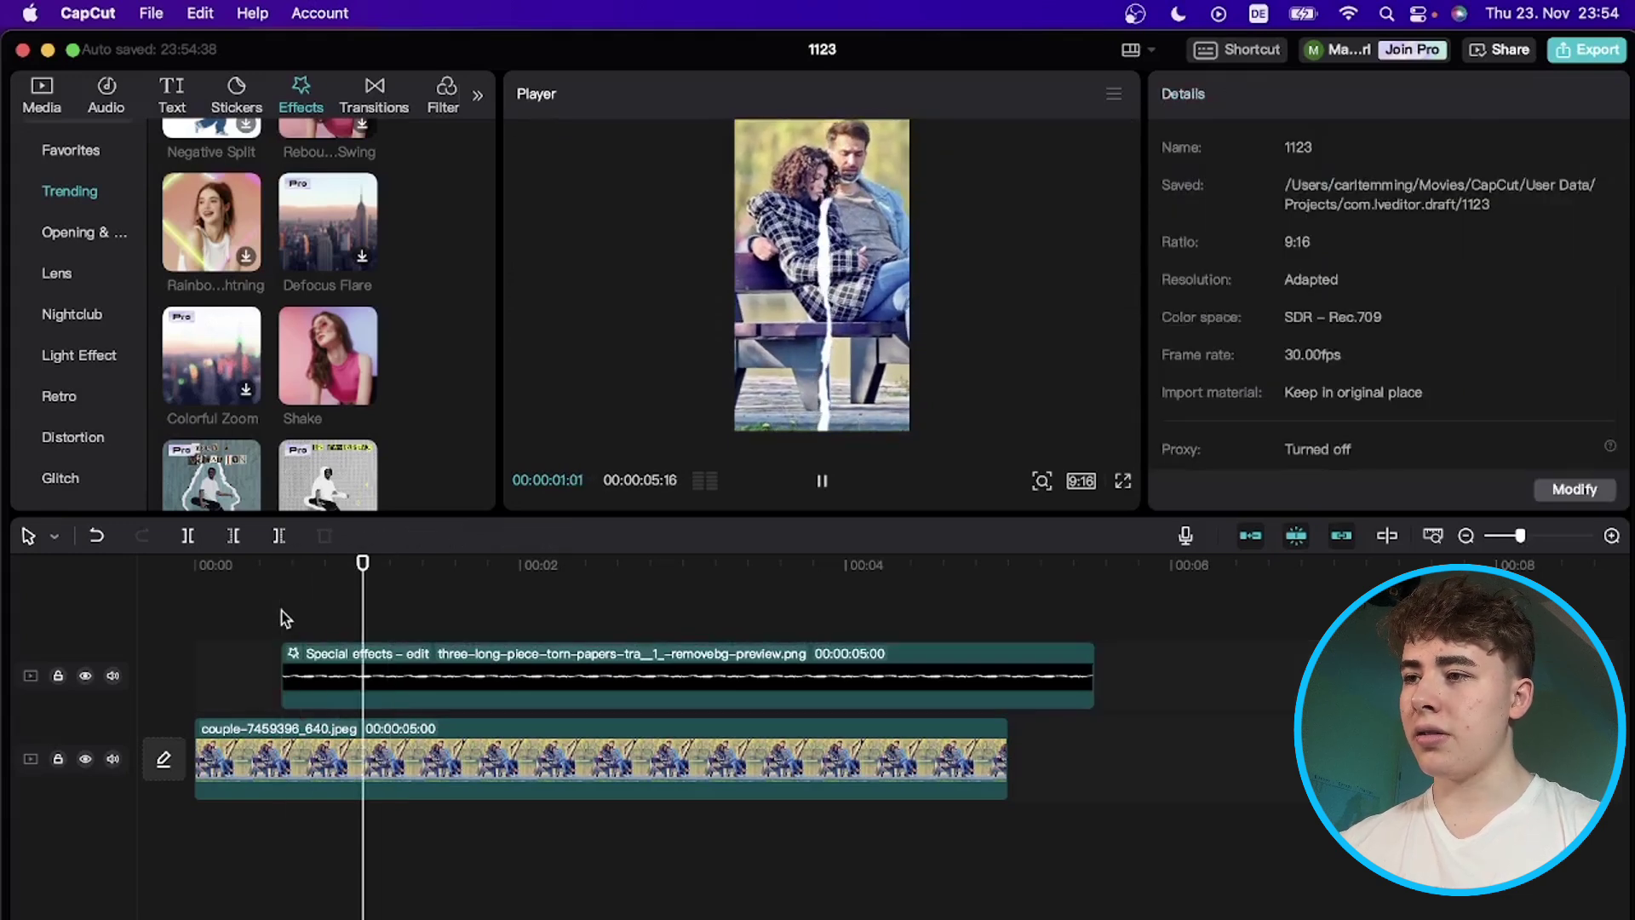
{"action": "key", "text": "space"}
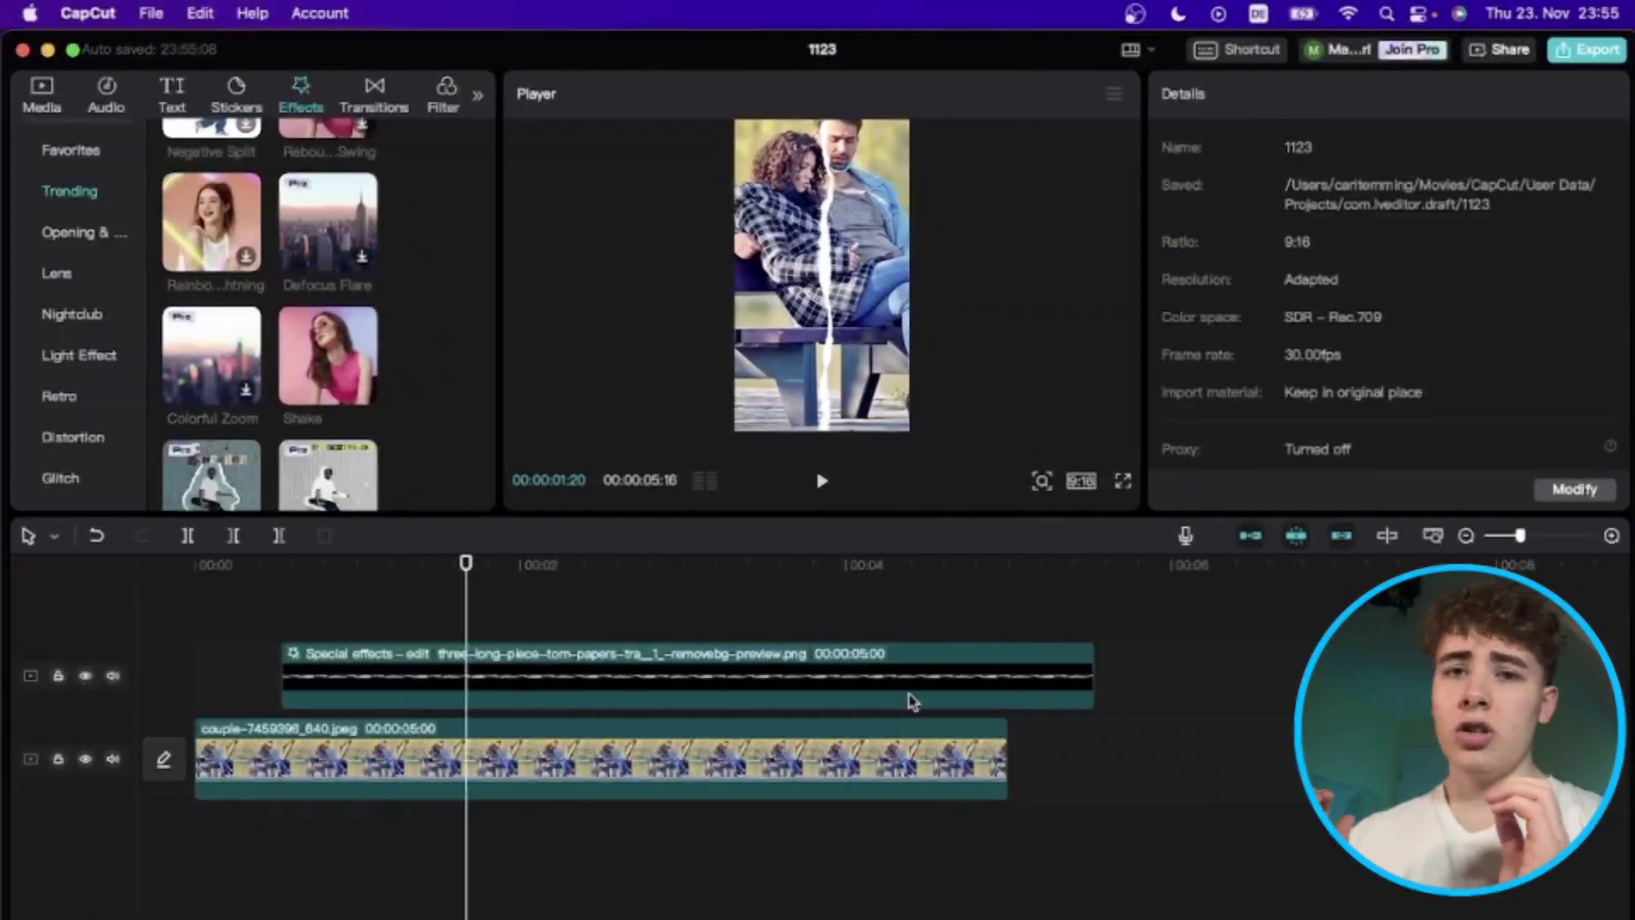
Step: Duplicate the torn-paper clip and align the copy above the original with the same start time
{"action": "left_click", "coordinate": [633, 657]}
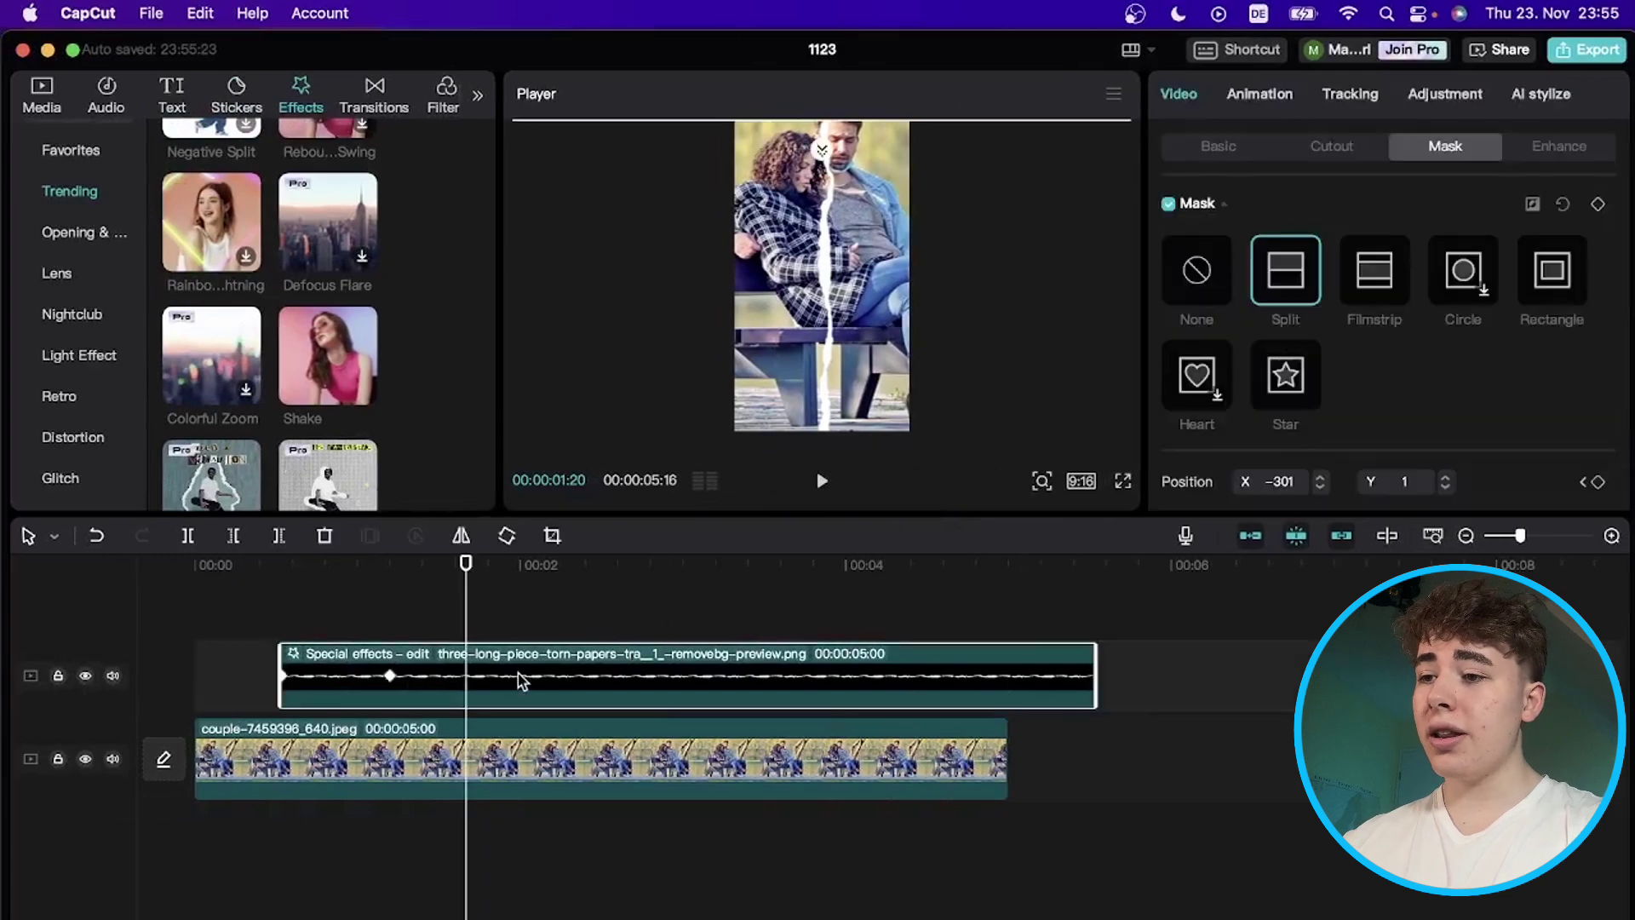
{"action": "key", "text": "super+c"}
{"action": "key", "text": "super+v"}
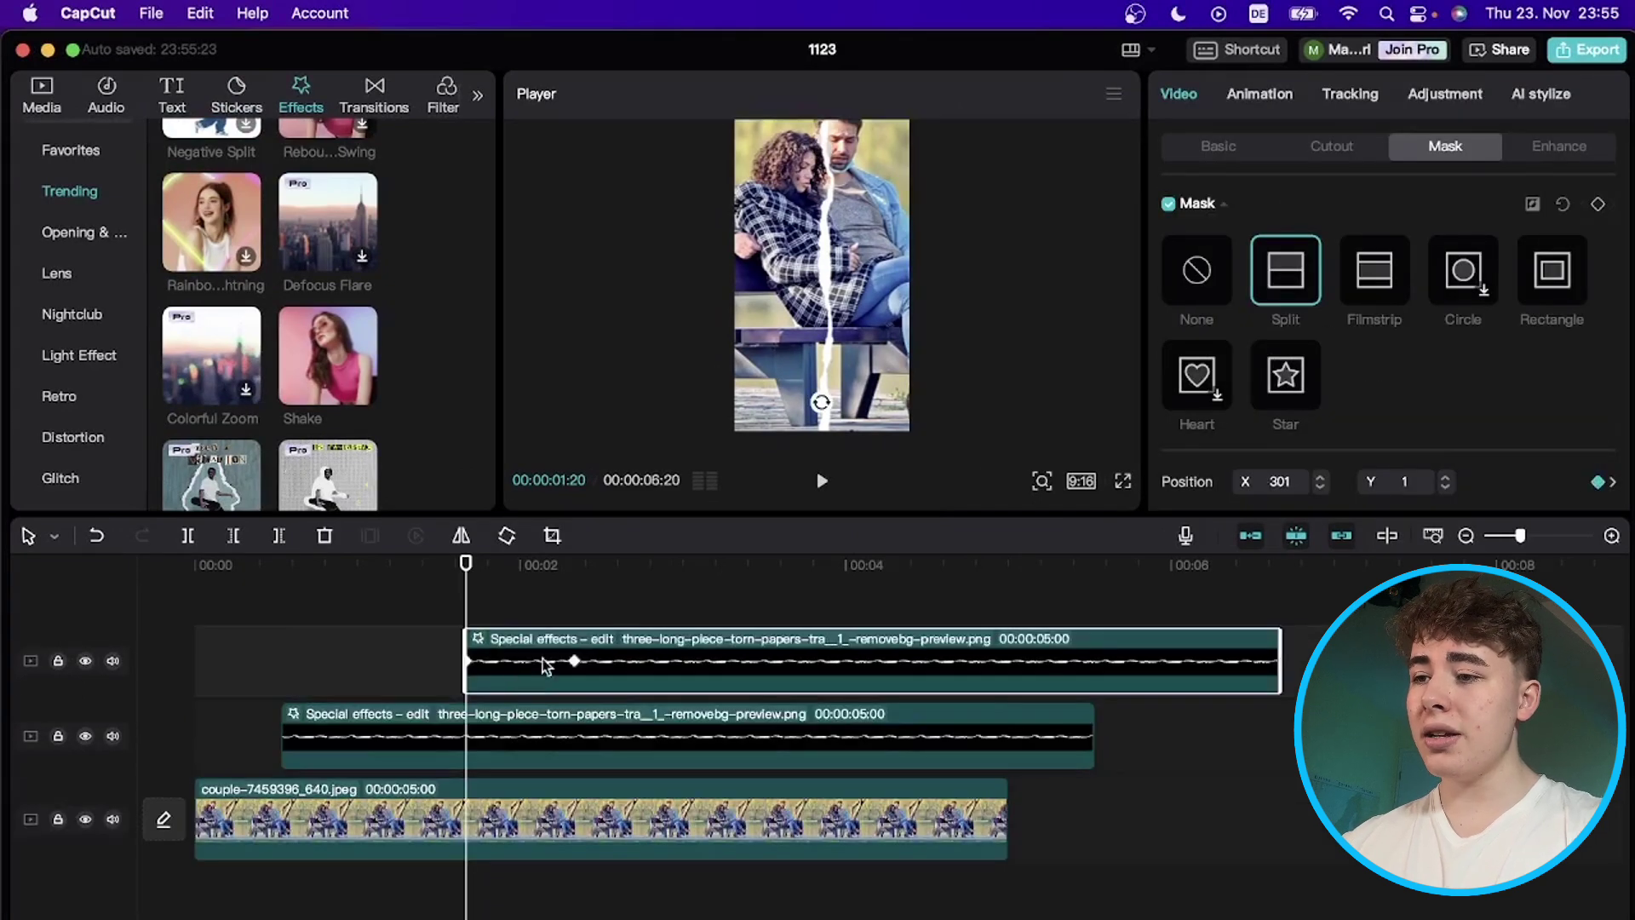
{"action": "left_click_drag", "start_coordinate": [691, 664], "coordinate": [512, 667]}
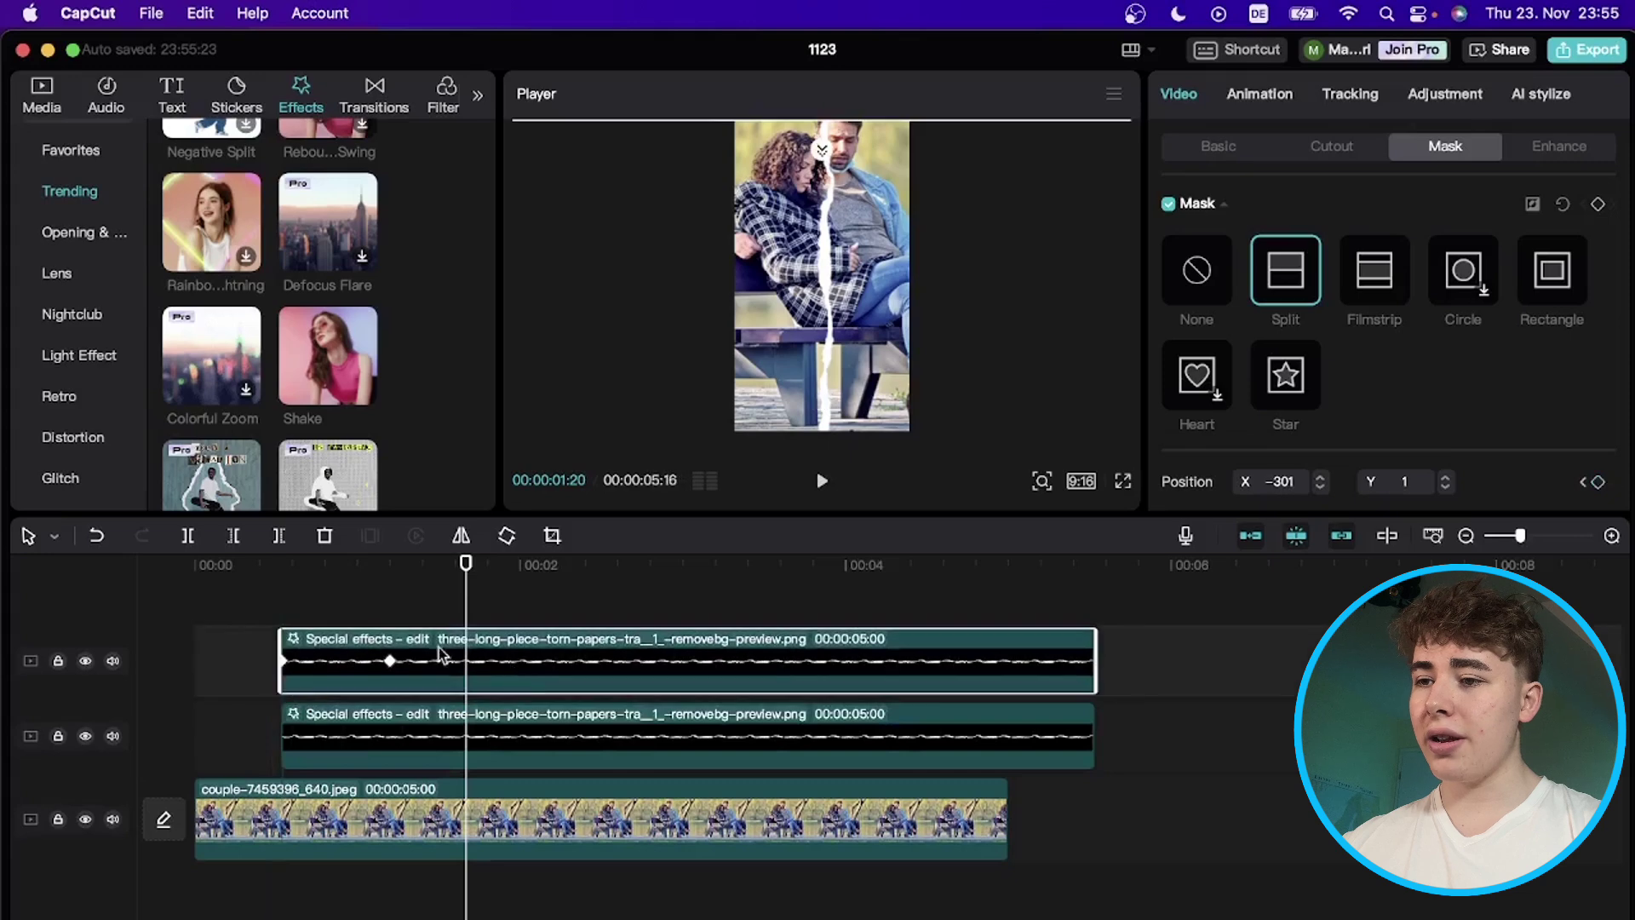
Step: Examine the stacked torn-paper clips frame by frame from 00:00:00:16 to 00:00:01:00
{"action": "left_click", "coordinate": [274, 612]}
{"action": "key", "text": "Right"}
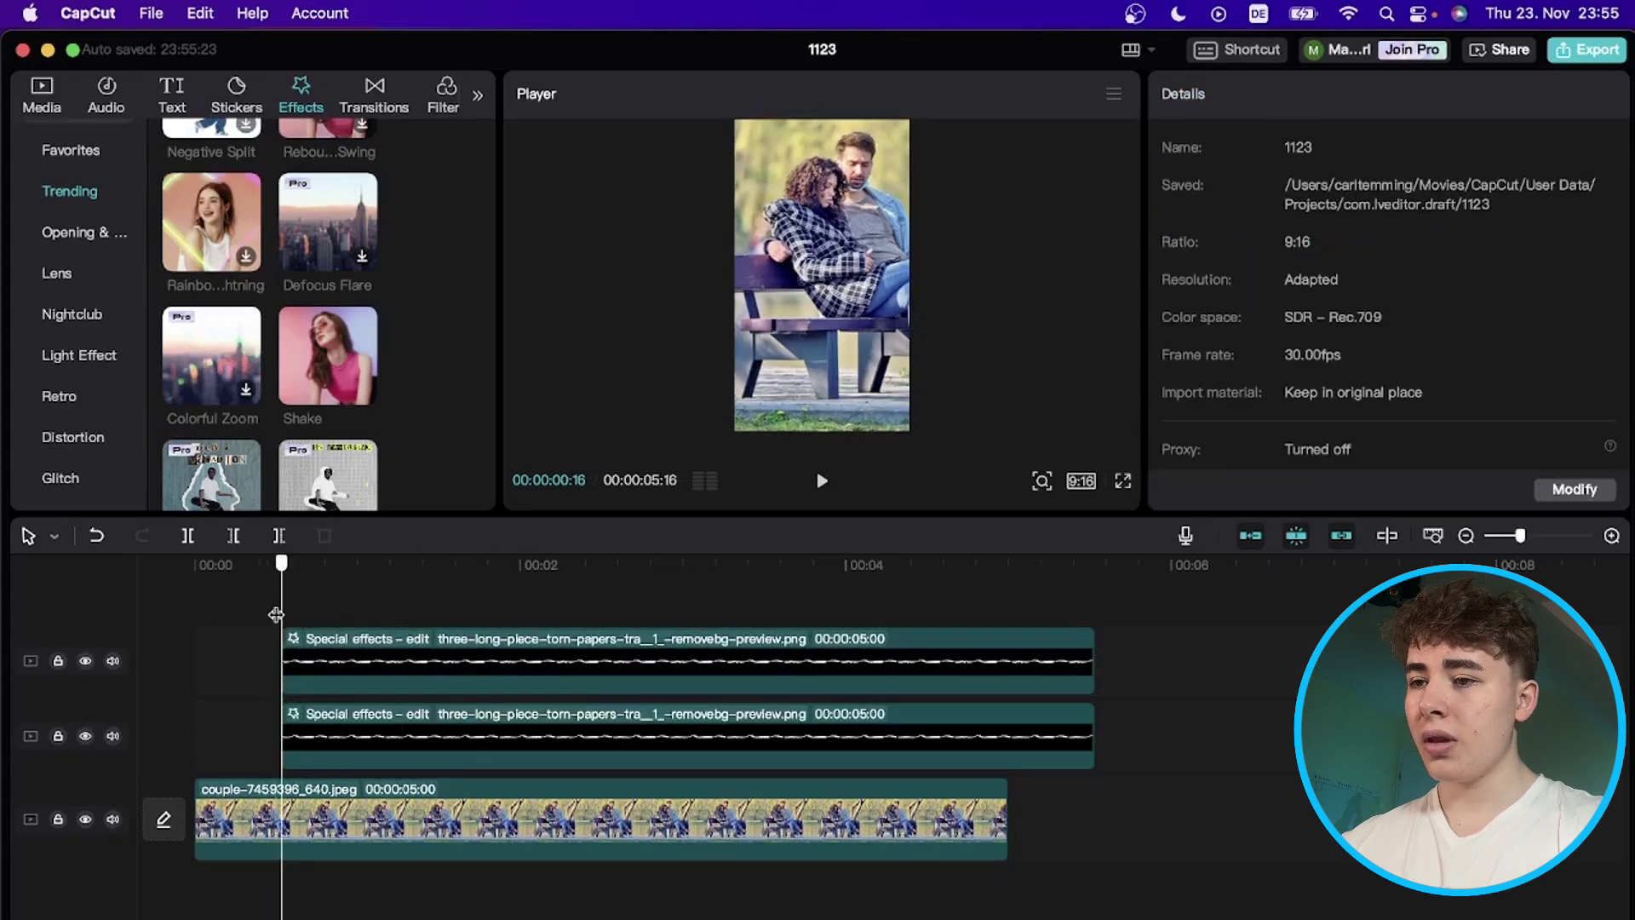
{"action": "key", "text": "Right"}
{"action": "key", "text": "Right"}
{"action": "key", "text": "Right"}
{"action": "key", "text": "Right"}
{"action": "key", "text": "Right"}
{"action": "key", "text": "Right"}
{"action": "key", "text": "Right"}
{"action": "key", "text": "Right"}
{"action": "key", "text": "Right"}
{"action": "key", "text": "Right"}
{"action": "key", "text": "Right"}
{"action": "key", "text": "Right"}
{"action": "key", "text": "Right"}
{"action": "key", "text": "Right"}
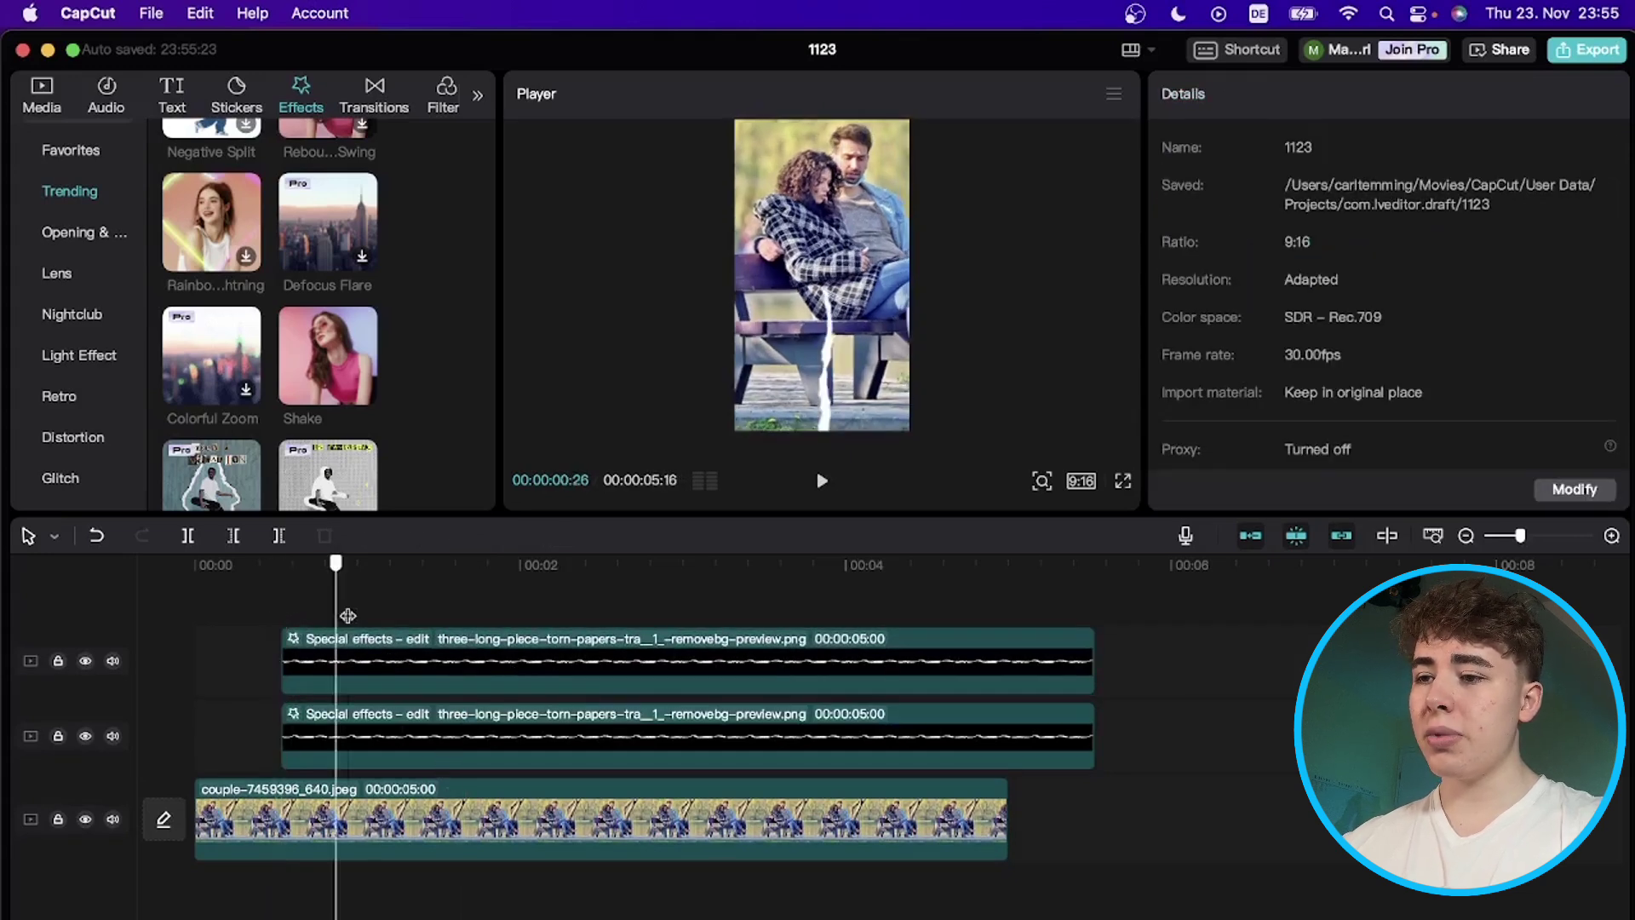
Step: Set the lower torn-paper clip's saturation to −50
{"action": "left_click", "coordinate": [467, 749]}
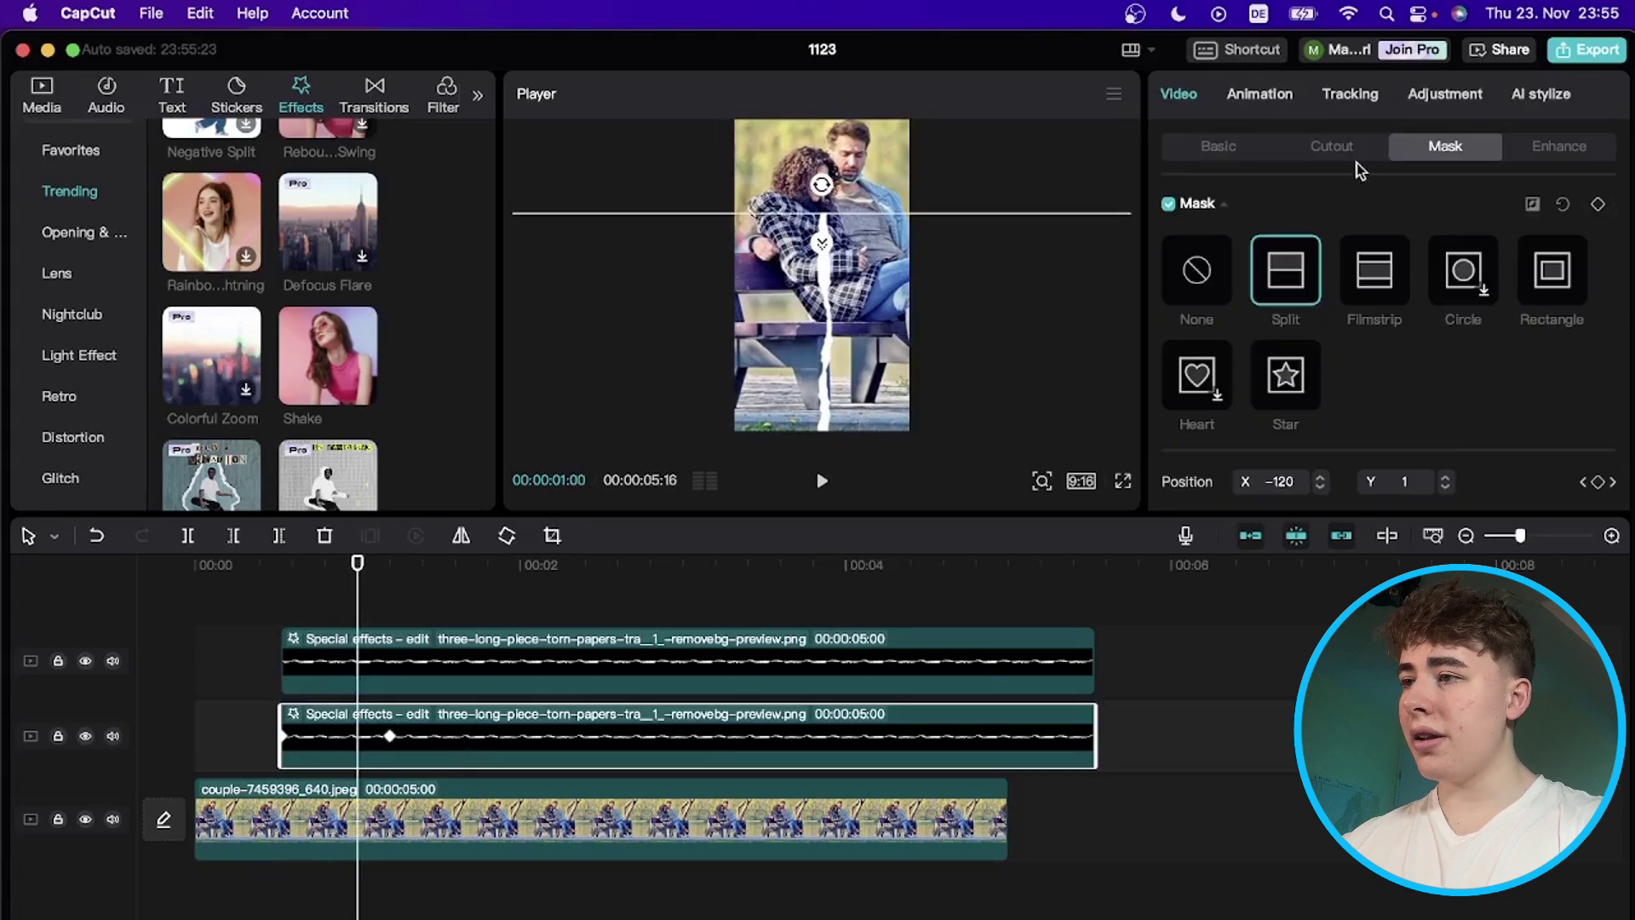
{"action": "left_click", "coordinate": [1445, 95]}
{"action": "scroll", "coordinate": [1320, 407], "scroll_direction": "down", "scroll_amount": 5}
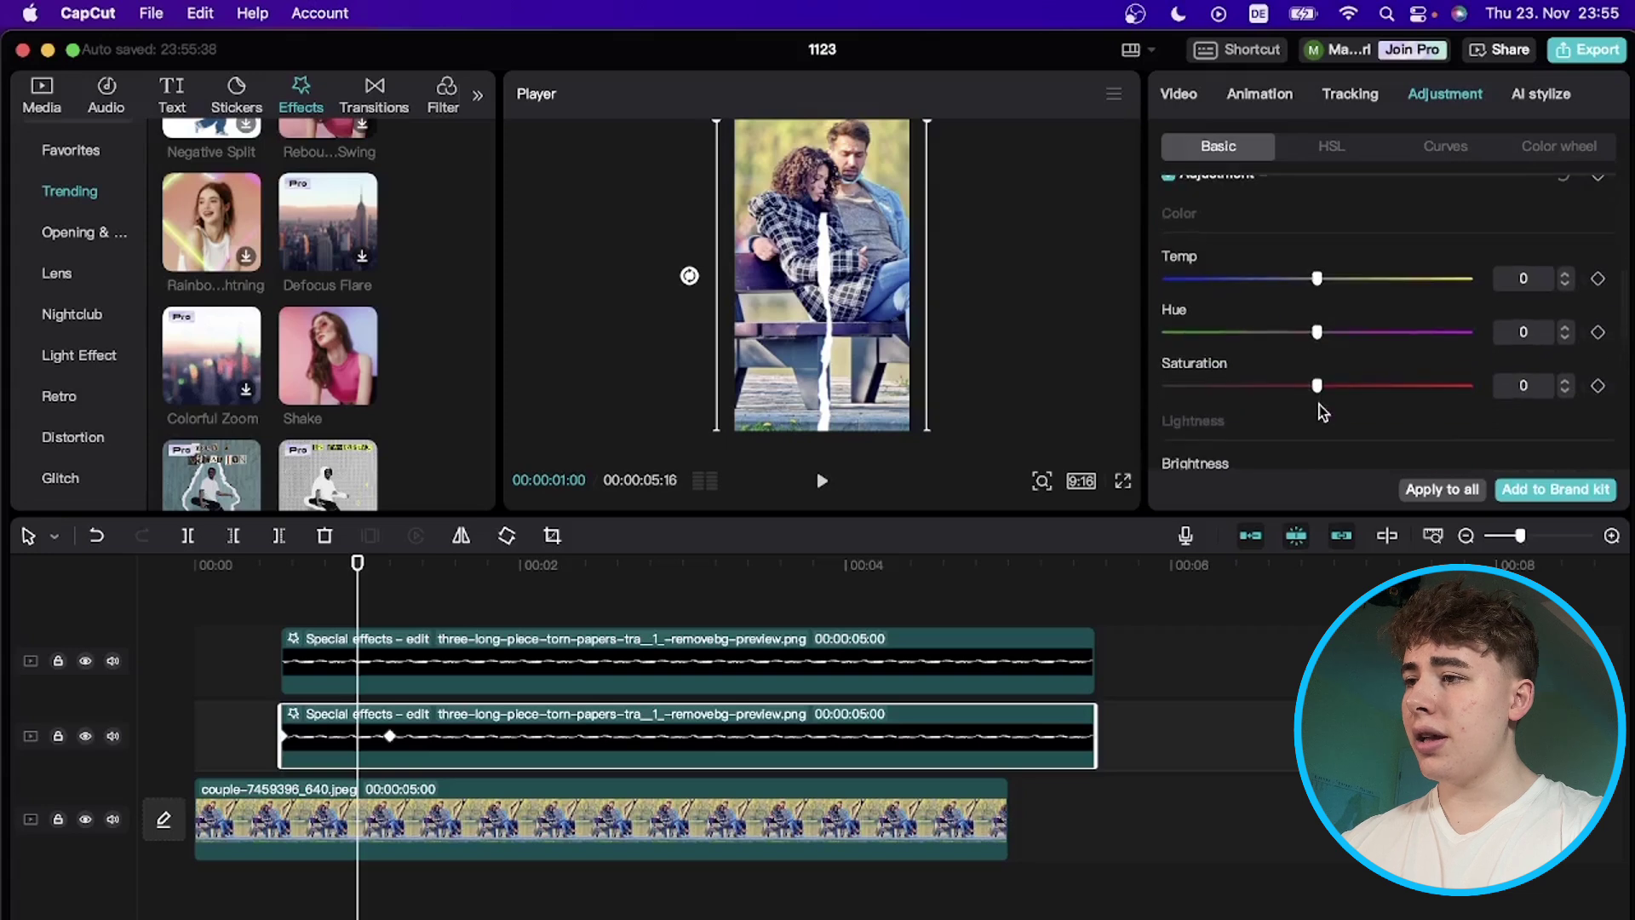
{"action": "left_click_drag", "start_coordinate": [1318, 388], "coordinate": [1120, 396]}
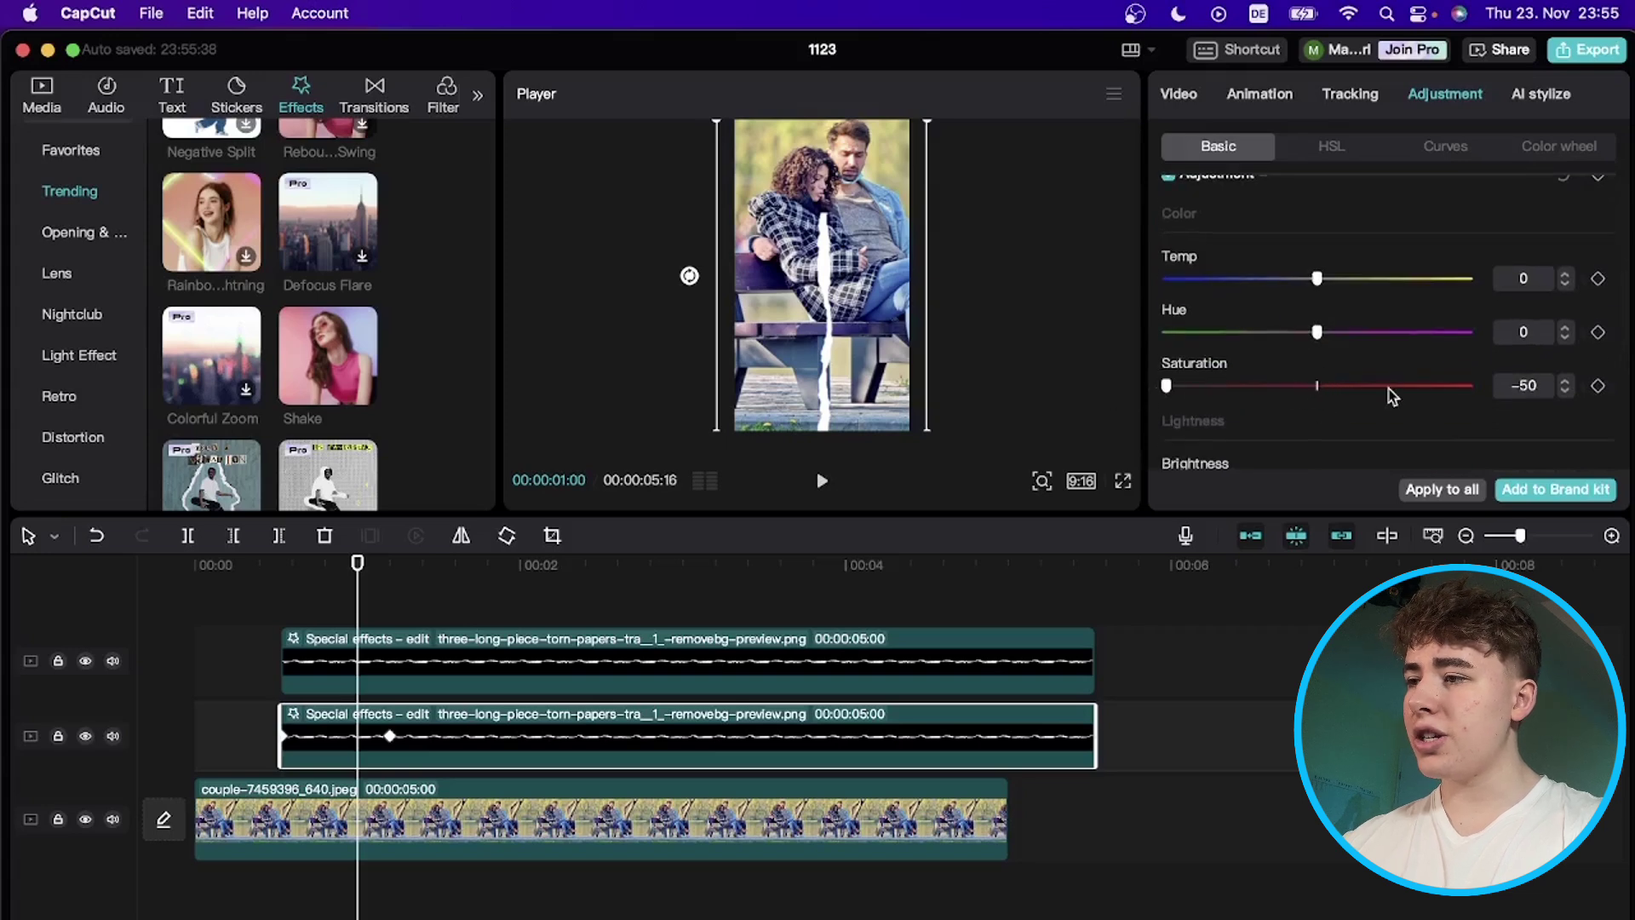
Step: Darken the lower torn-paper clip with brightness −50, contrast −50, shadow −48 and highlight −46
{"action": "scroll", "coordinate": [1391, 394], "scroll_direction": "down", "scroll_amount": 5}
{"action": "scroll", "coordinate": [1387, 394], "scroll_direction": "up", "scroll_amount": 3}
{"action": "left_click_drag", "start_coordinate": [1319, 271], "coordinate": [1154, 273]}
{"action": "left_click_drag", "start_coordinate": [1316, 327], "coordinate": [1154, 327]}
{"action": "left_click_drag", "start_coordinate": [1319, 435], "coordinate": [1170, 432]}
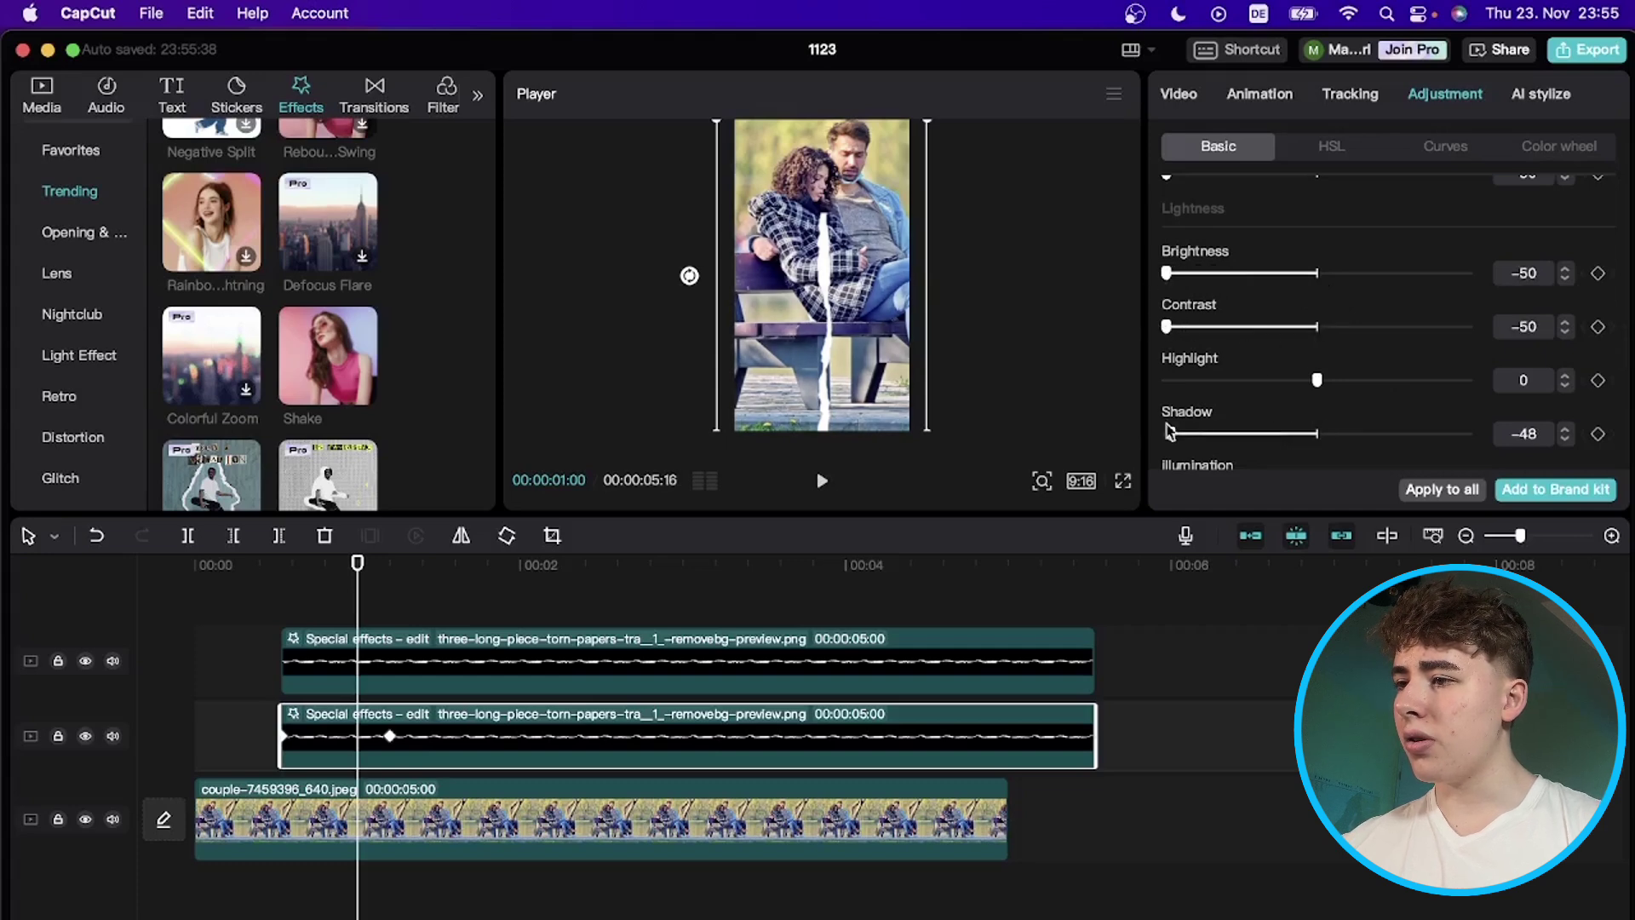
{"action": "left_click_drag", "start_coordinate": [1317, 380], "coordinate": [1178, 382]}
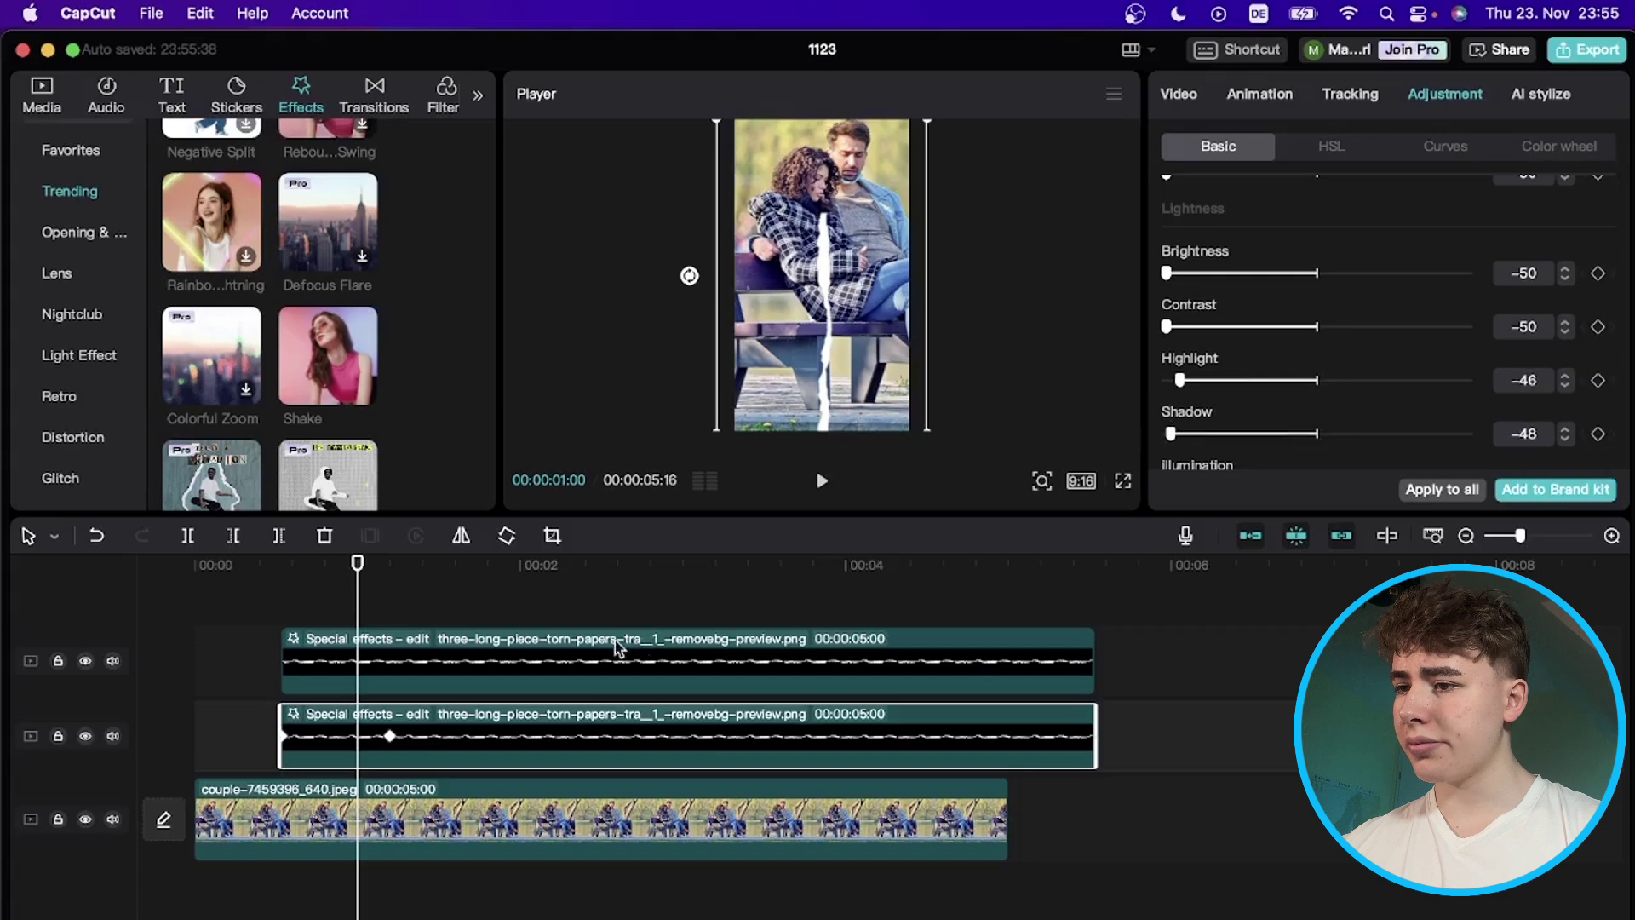
Step: Offset the lower torn-paper clip horizontally to position X 20 and play back the tear animation
{"action": "left_click", "coordinate": [577, 651]}
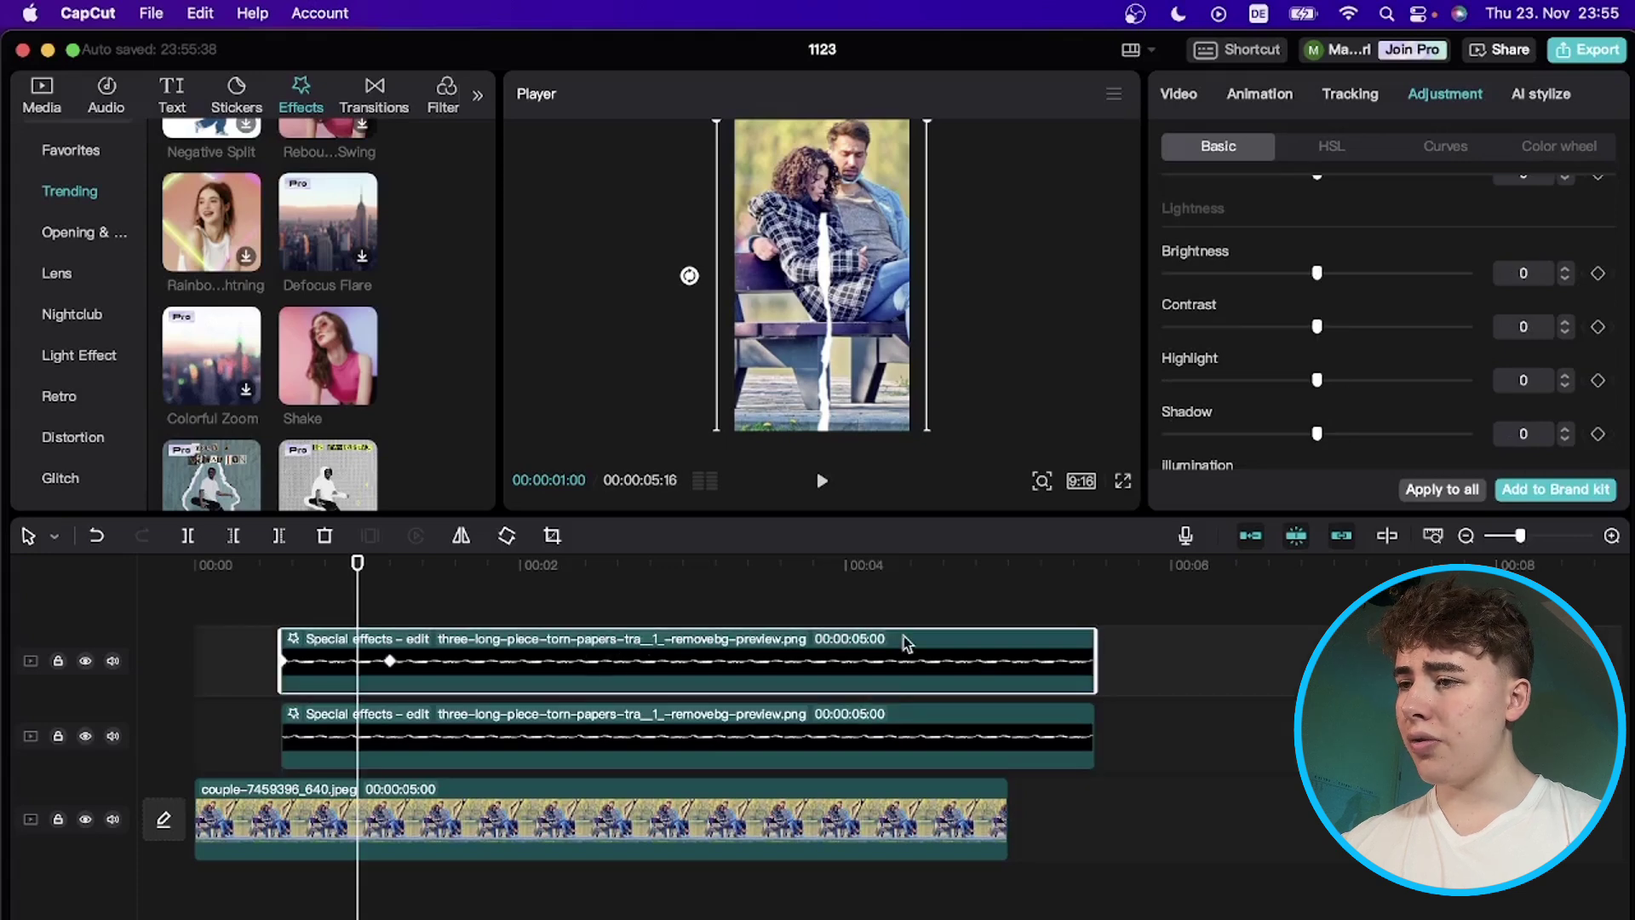
{"action": "left_click", "coordinate": [715, 717]}
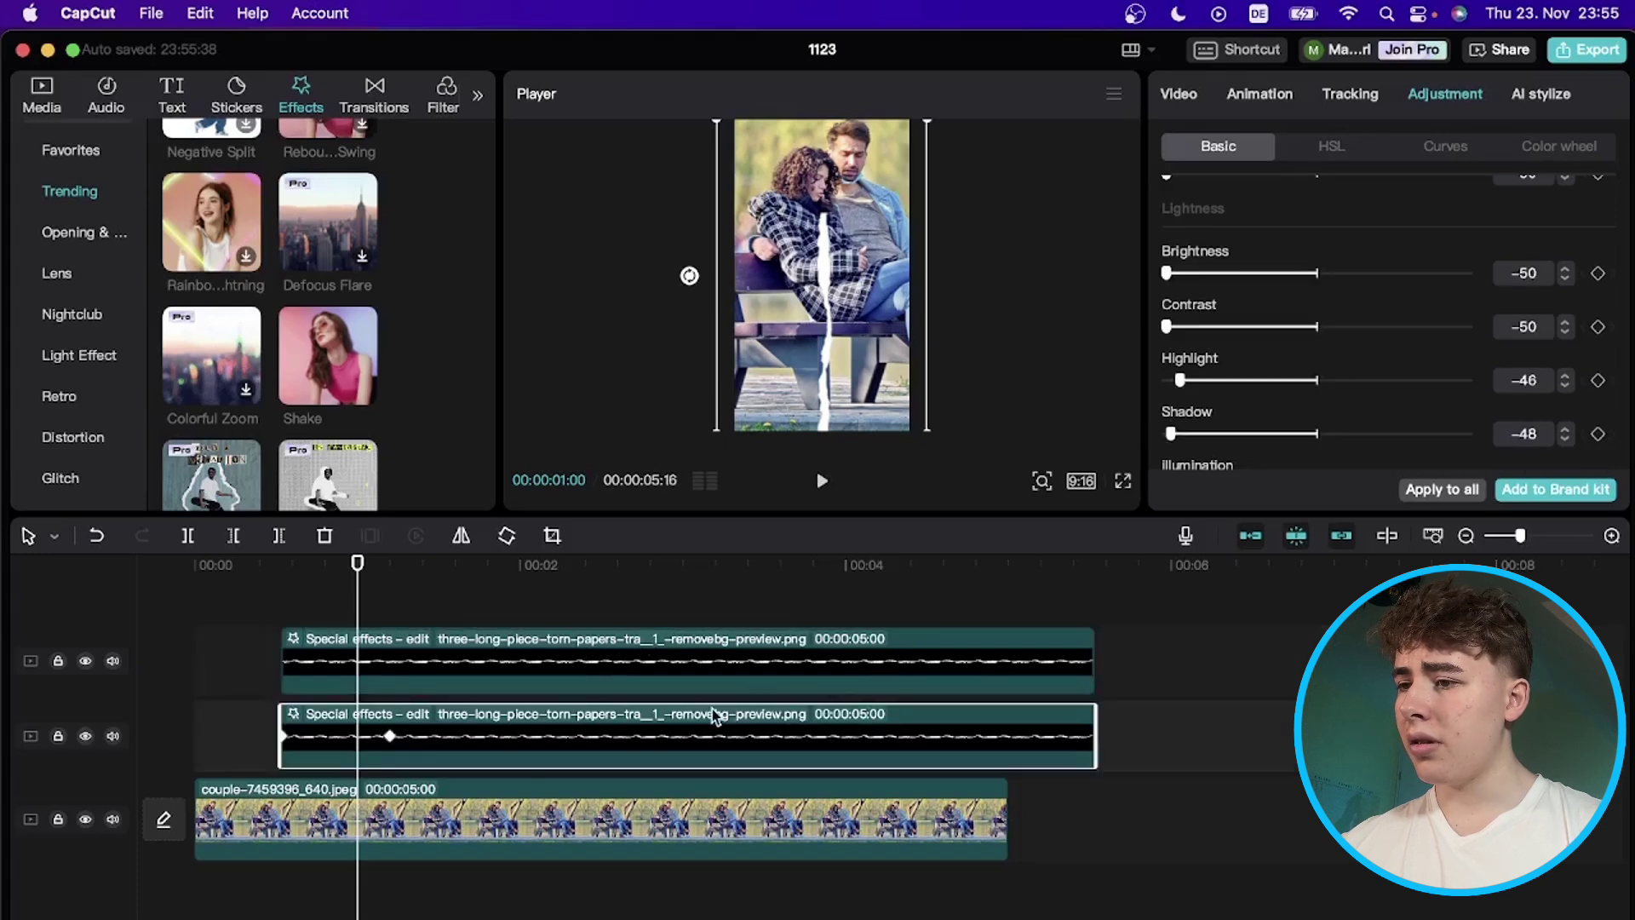
{"action": "left_click", "coordinate": [1177, 96]}
{"action": "left_click", "coordinate": [1219, 147]}
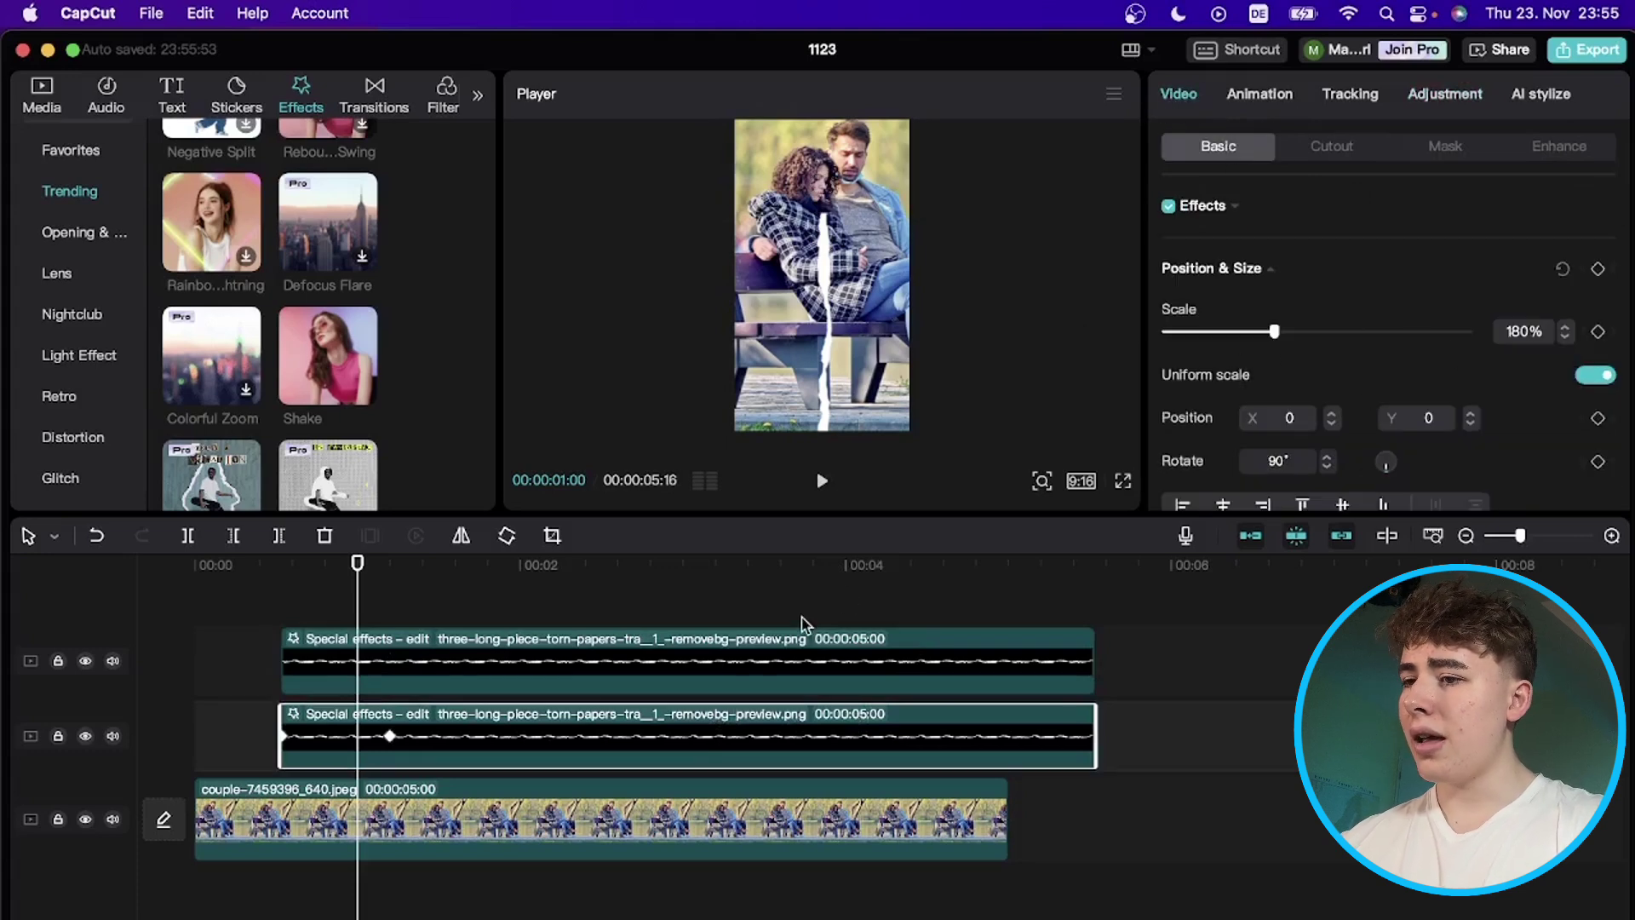
{"action": "scroll", "coordinate": [1285, 371], "scroll_direction": "down", "scroll_amount": 1}
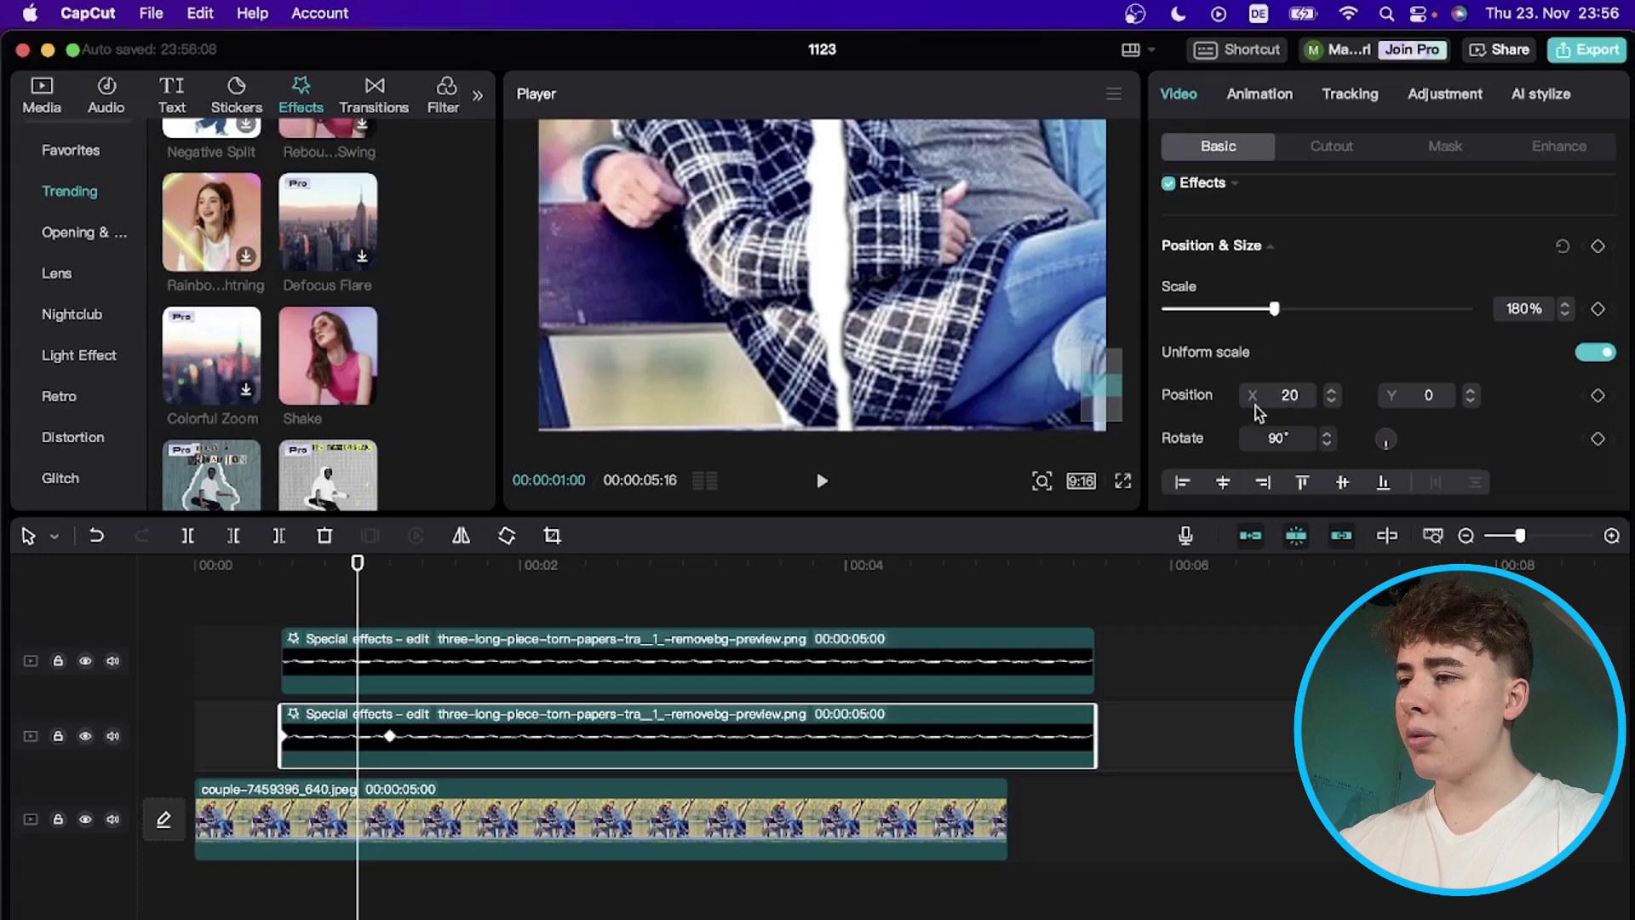
{"action": "scroll", "coordinate": [824, 292], "scroll_direction": "down", "scroll_amount": 6}
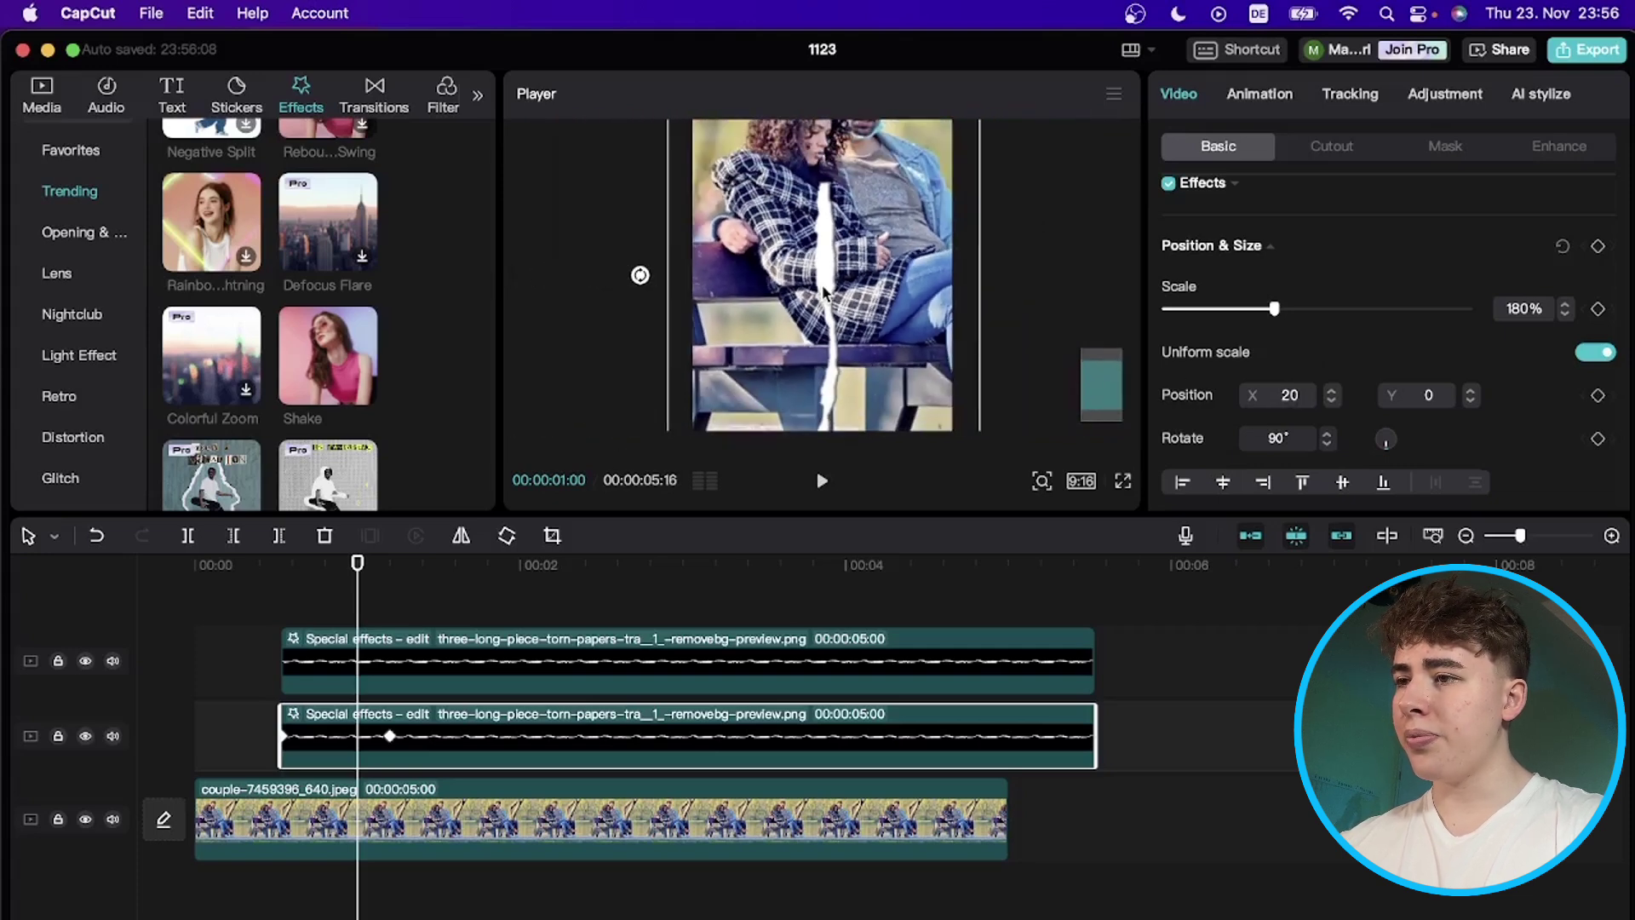
{"action": "scroll", "coordinate": [824, 292], "scroll_direction": "down", "scroll_amount": 1}
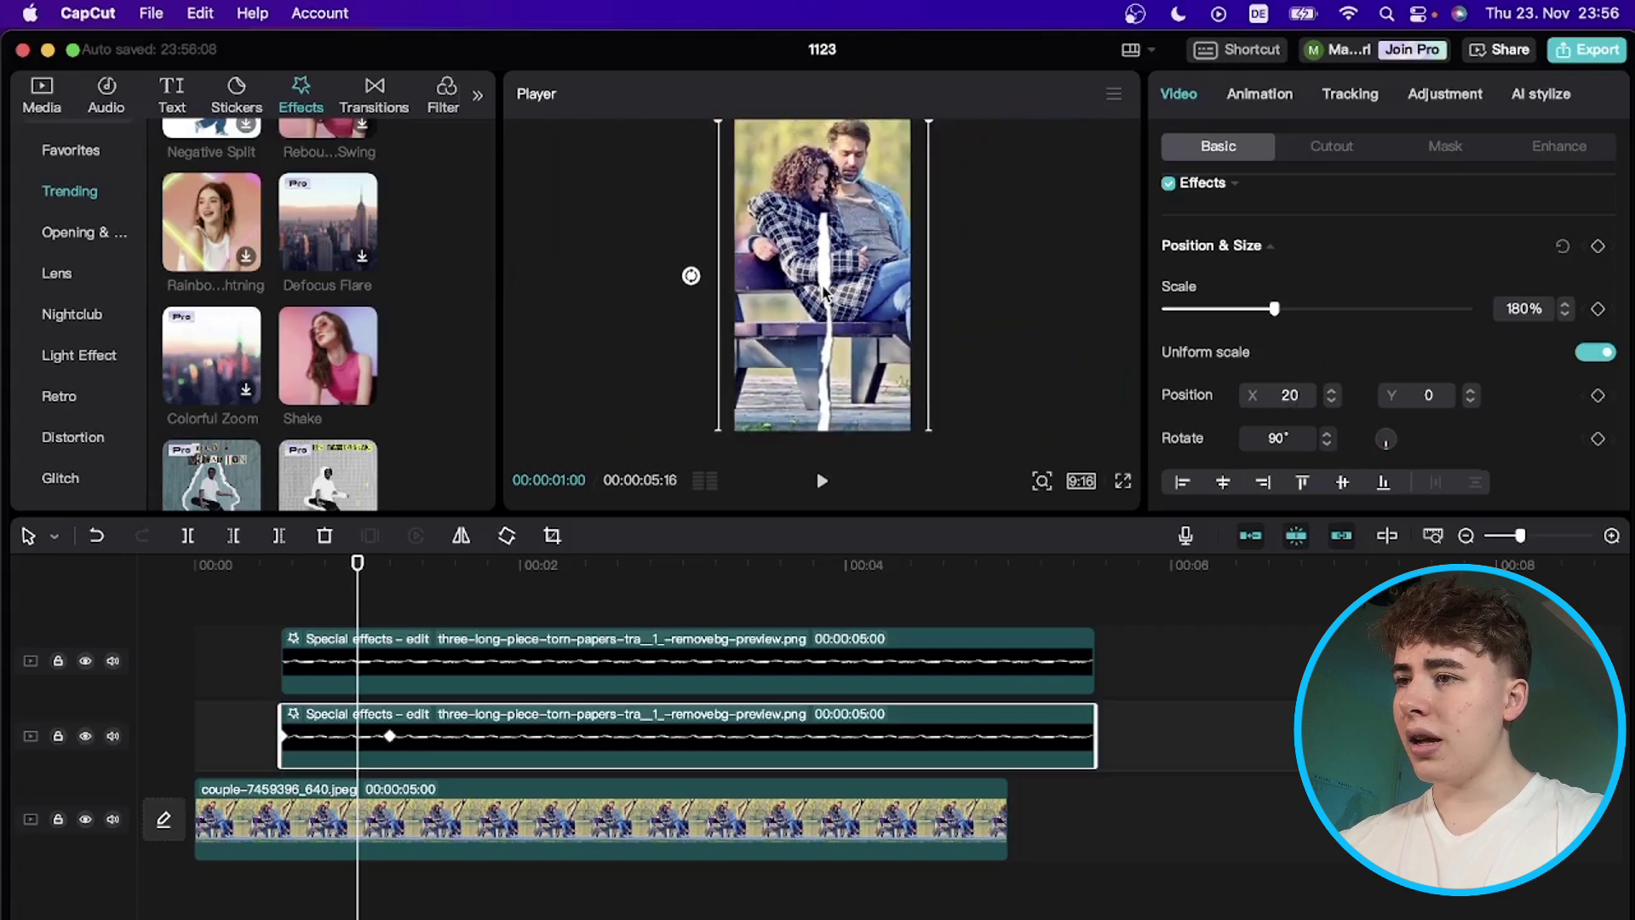
{"action": "left_click", "coordinate": [269, 610]}
{"action": "key", "text": "space"}
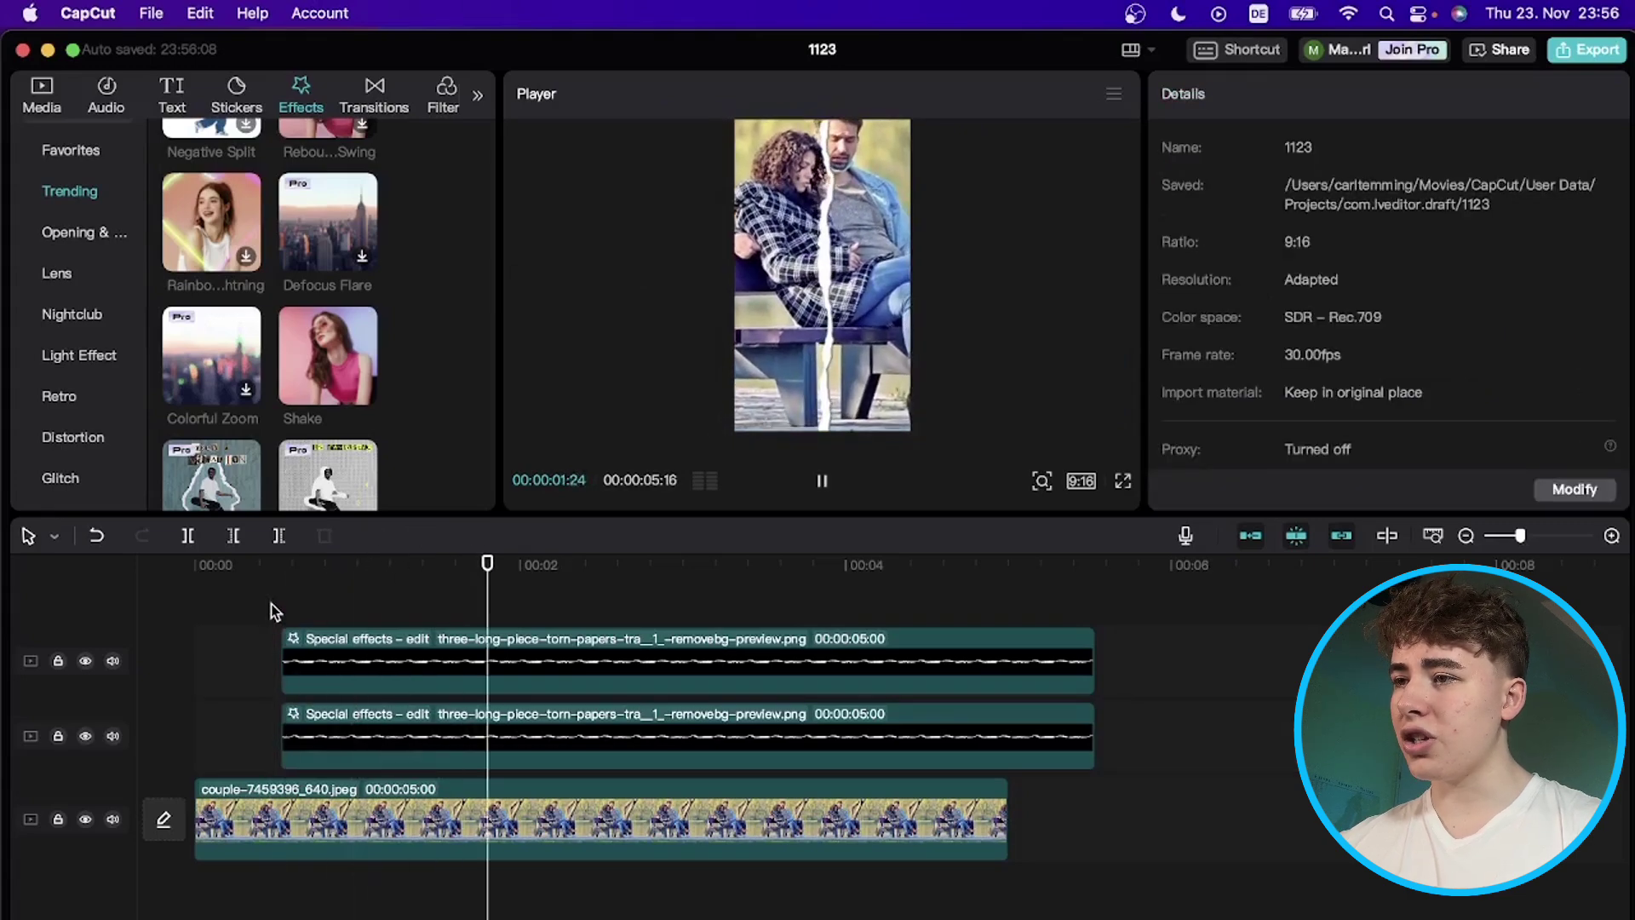
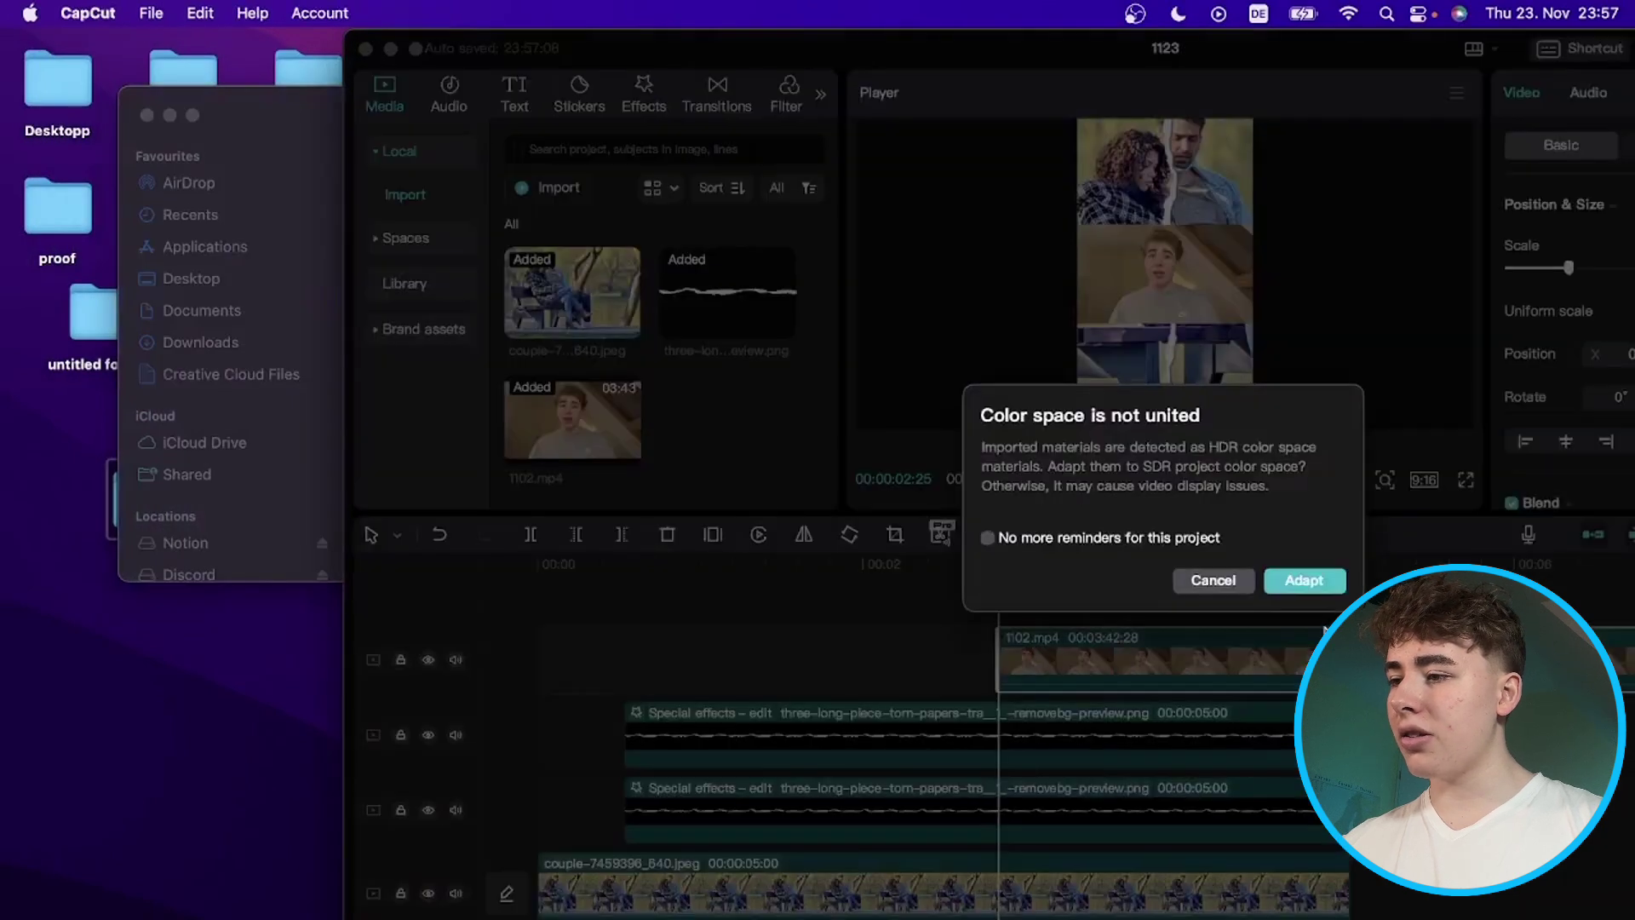
Step: Adapt the imported 1102.mp4 to the SDR color space and place it on the main track directly after the couple photo
{"action": "left_click", "coordinate": [1320, 582]}
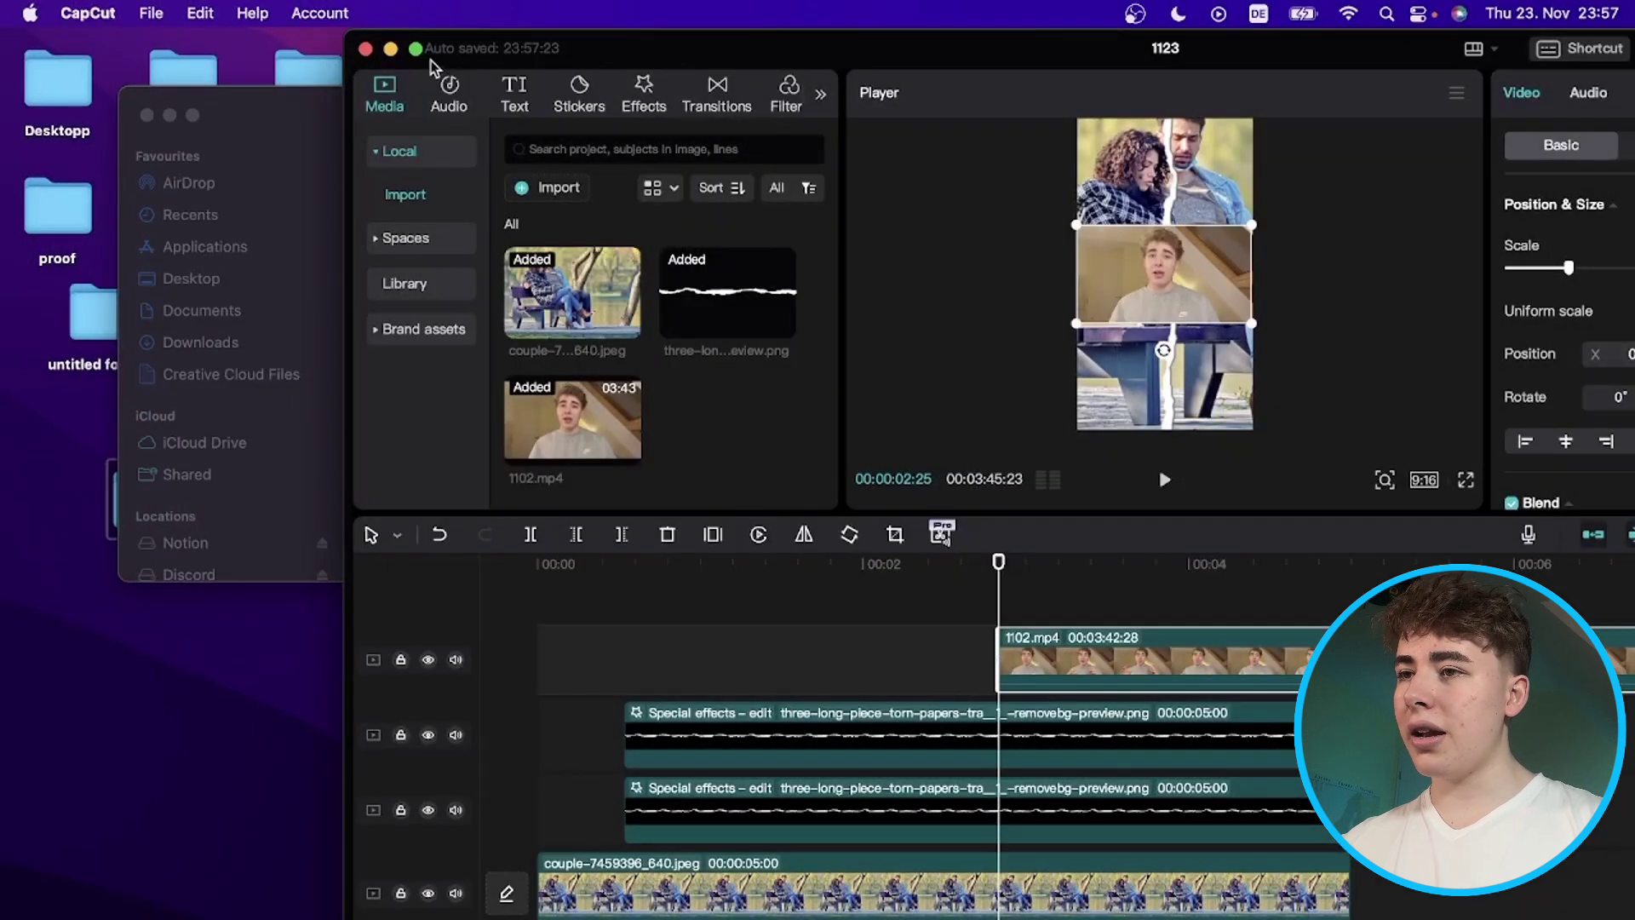
{"action": "scroll", "coordinate": [875, 667], "scroll_direction": "right", "scroll_amount": 2}
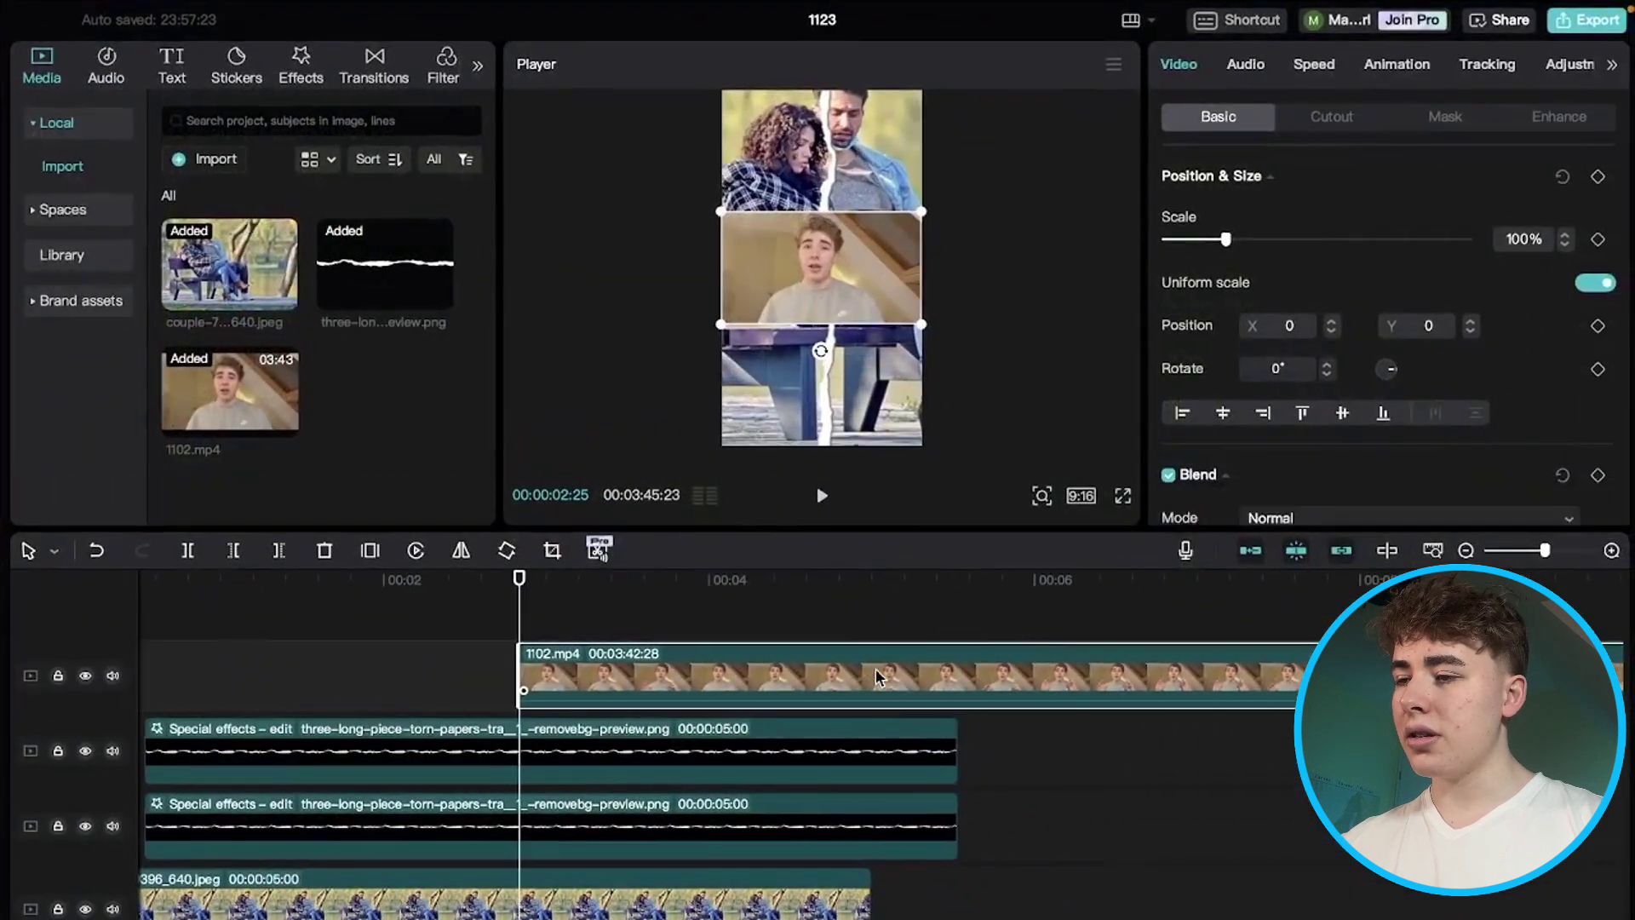
{"action": "left_click_drag", "start_coordinate": [754, 654], "coordinate": [1122, 881]}
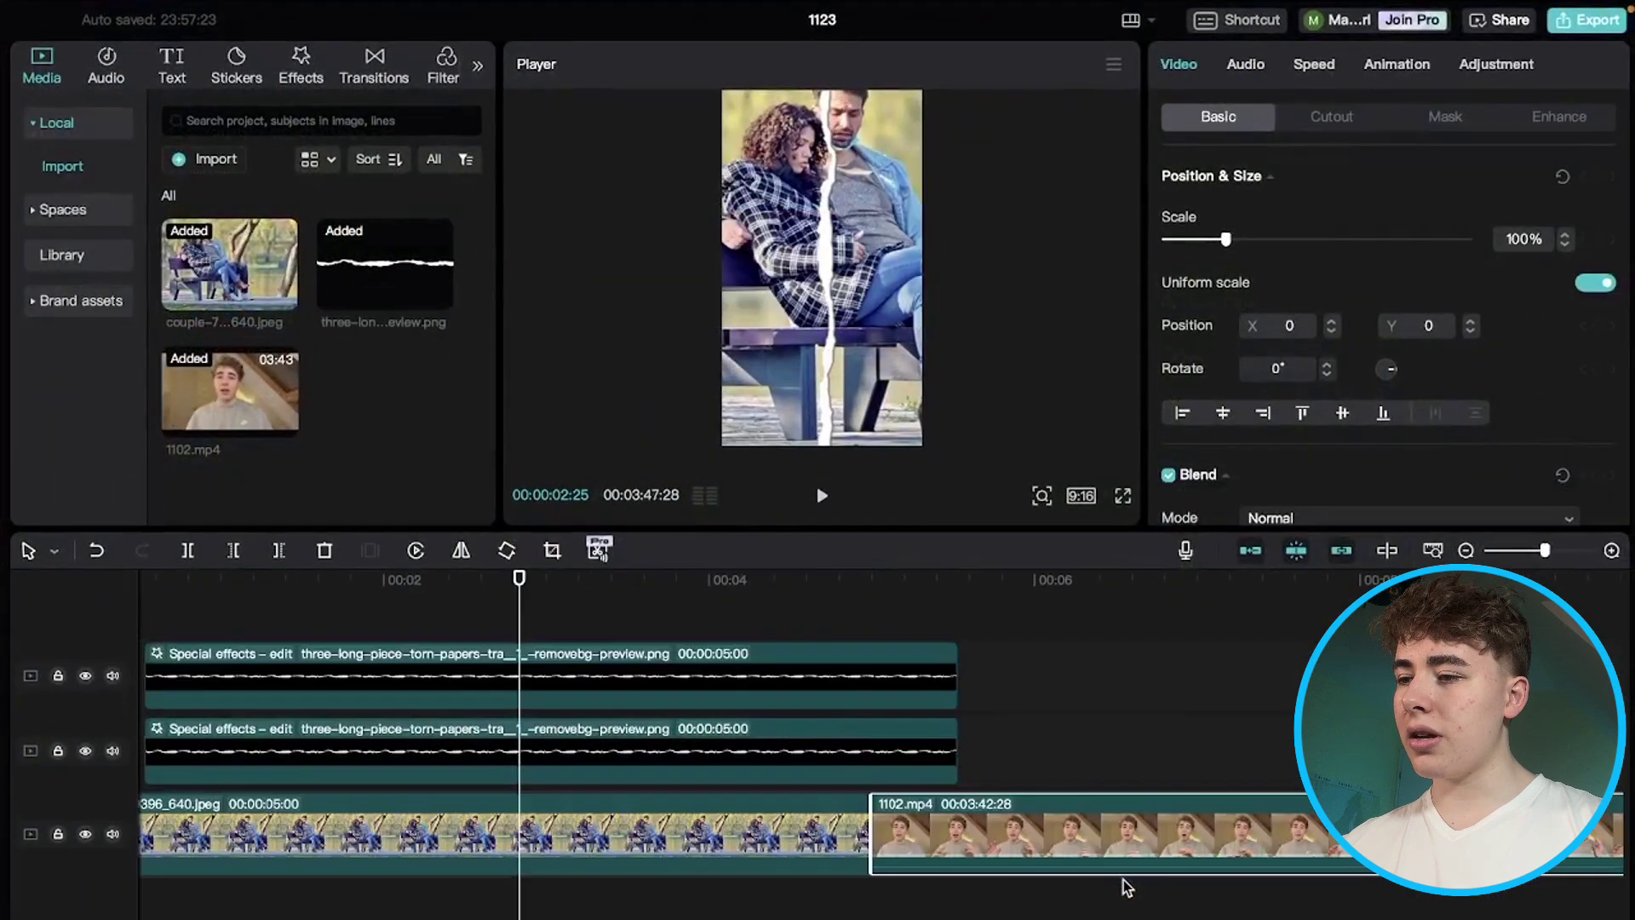
Step: Scale 1102.mp4 to 314% so it fills the vertical frame, keeping it centred at X 0, Y 0
{"action": "left_click", "coordinate": [1053, 728]}
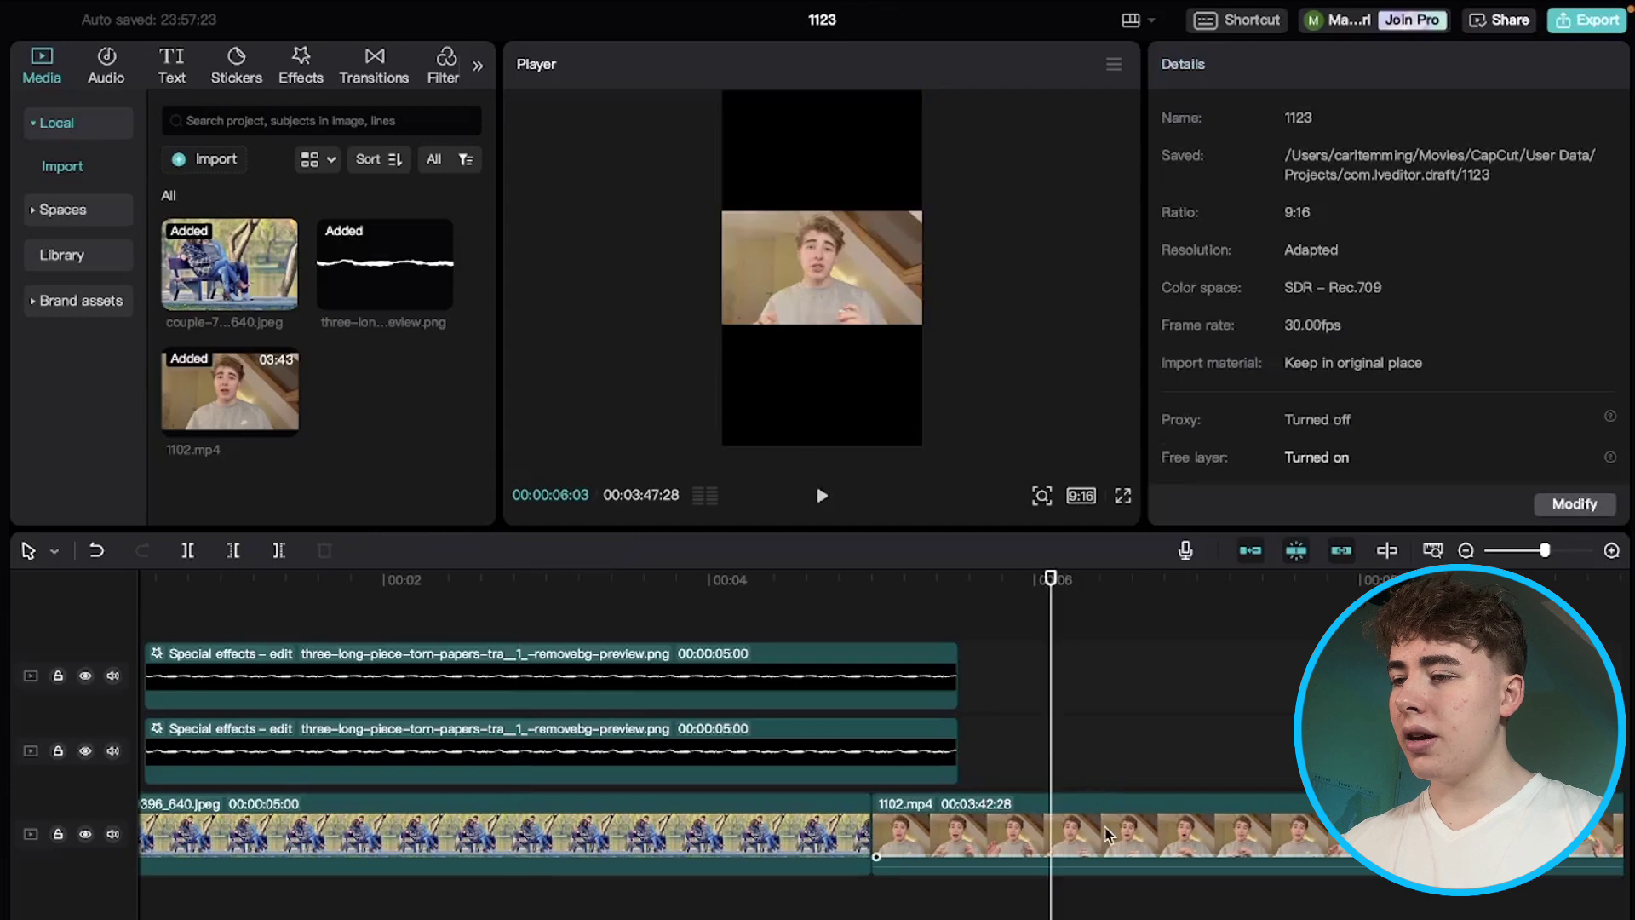
{"action": "left_click", "coordinate": [916, 285]}
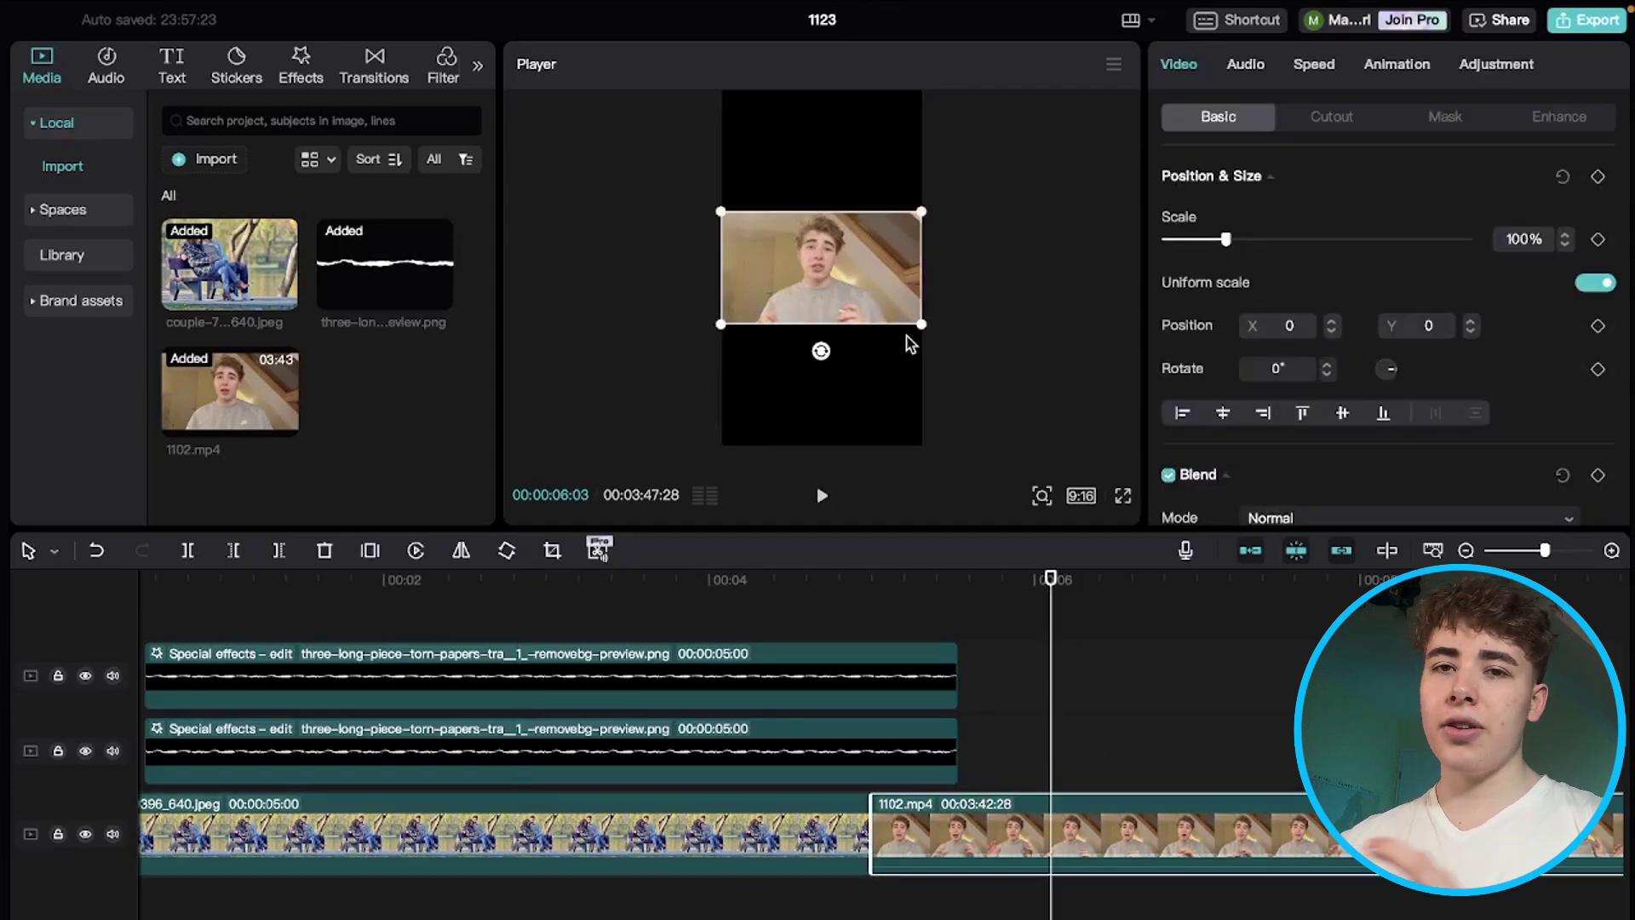
{"action": "left_click_drag", "start_coordinate": [926, 329], "coordinate": [1150, 464]}
{"action": "left_click_drag", "start_coordinate": [860, 356], "coordinate": [874, 360]}
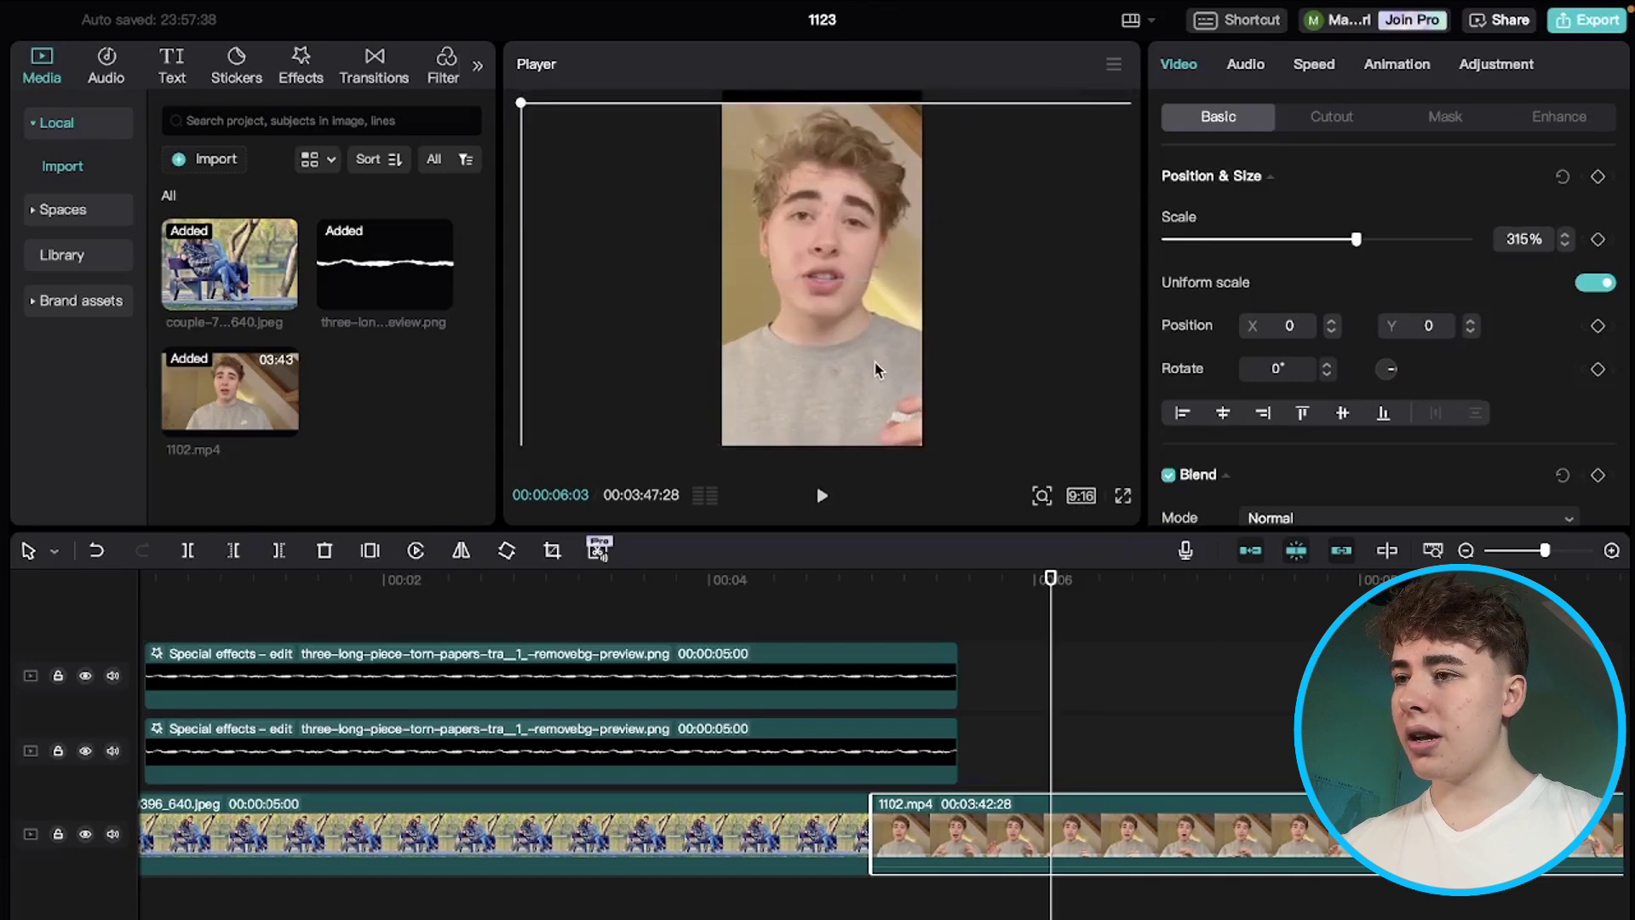
{"action": "left_click_drag", "start_coordinate": [523, 103], "coordinate": [485, 99]}
{"action": "left_click_drag", "start_coordinate": [804, 196], "coordinate": [867, 226]}
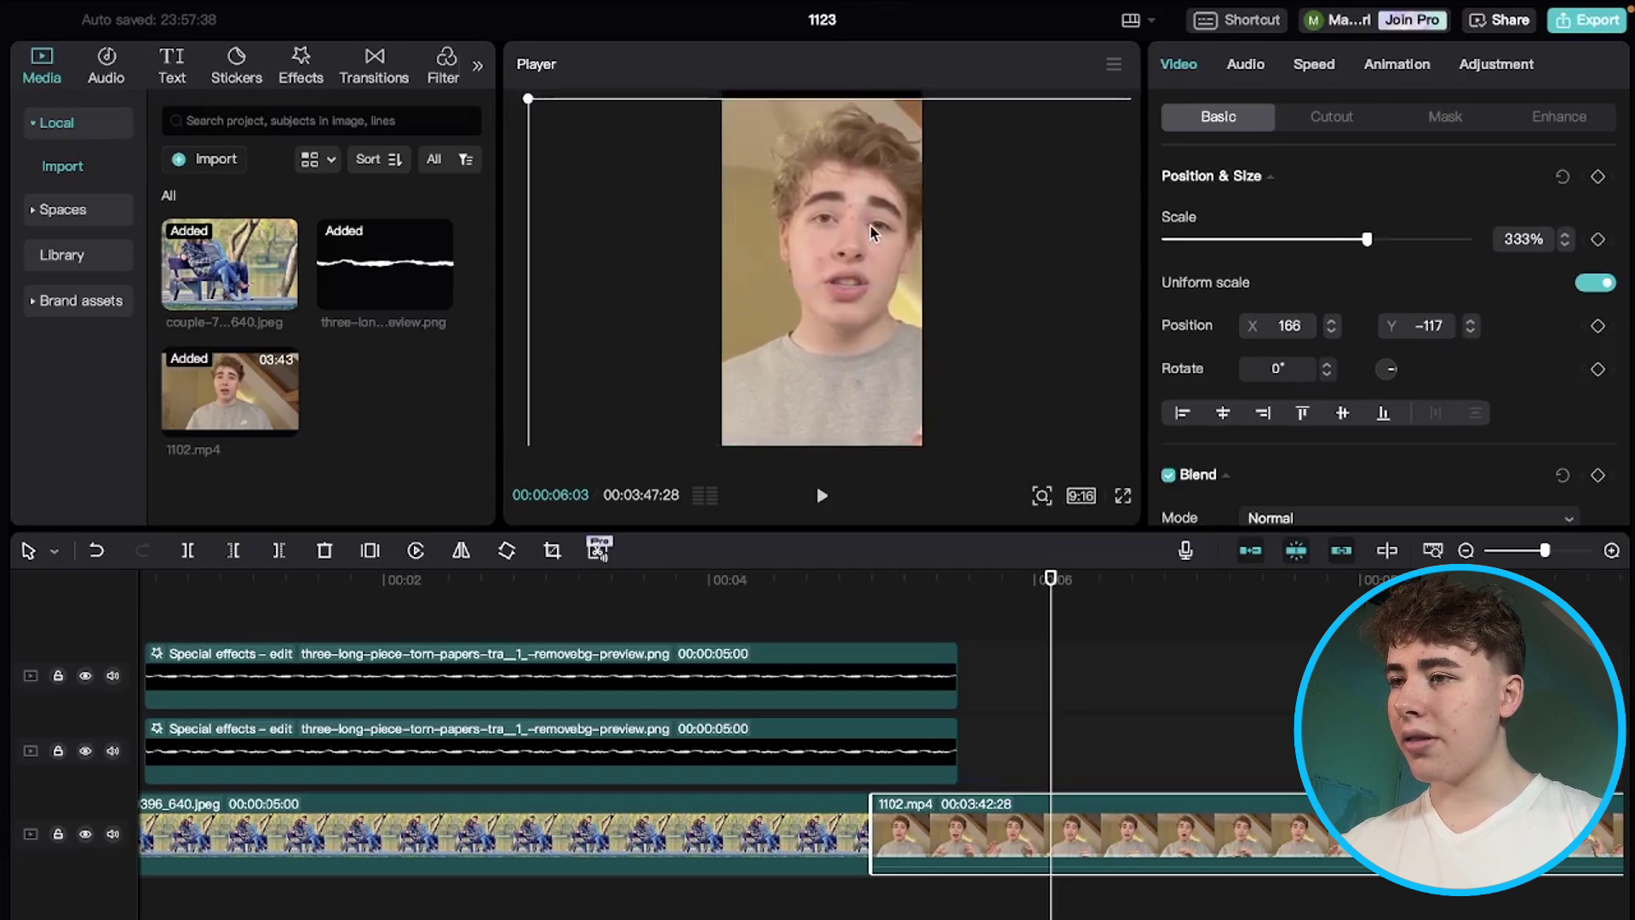
{"action": "left_click_drag", "start_coordinate": [543, 101], "coordinate": [555, 114]}
{"action": "left_click_drag", "start_coordinate": [790, 196], "coordinate": [783, 206]}
{"action": "left_click_drag", "start_coordinate": [1125, 102], "coordinate": [1137, 97]}
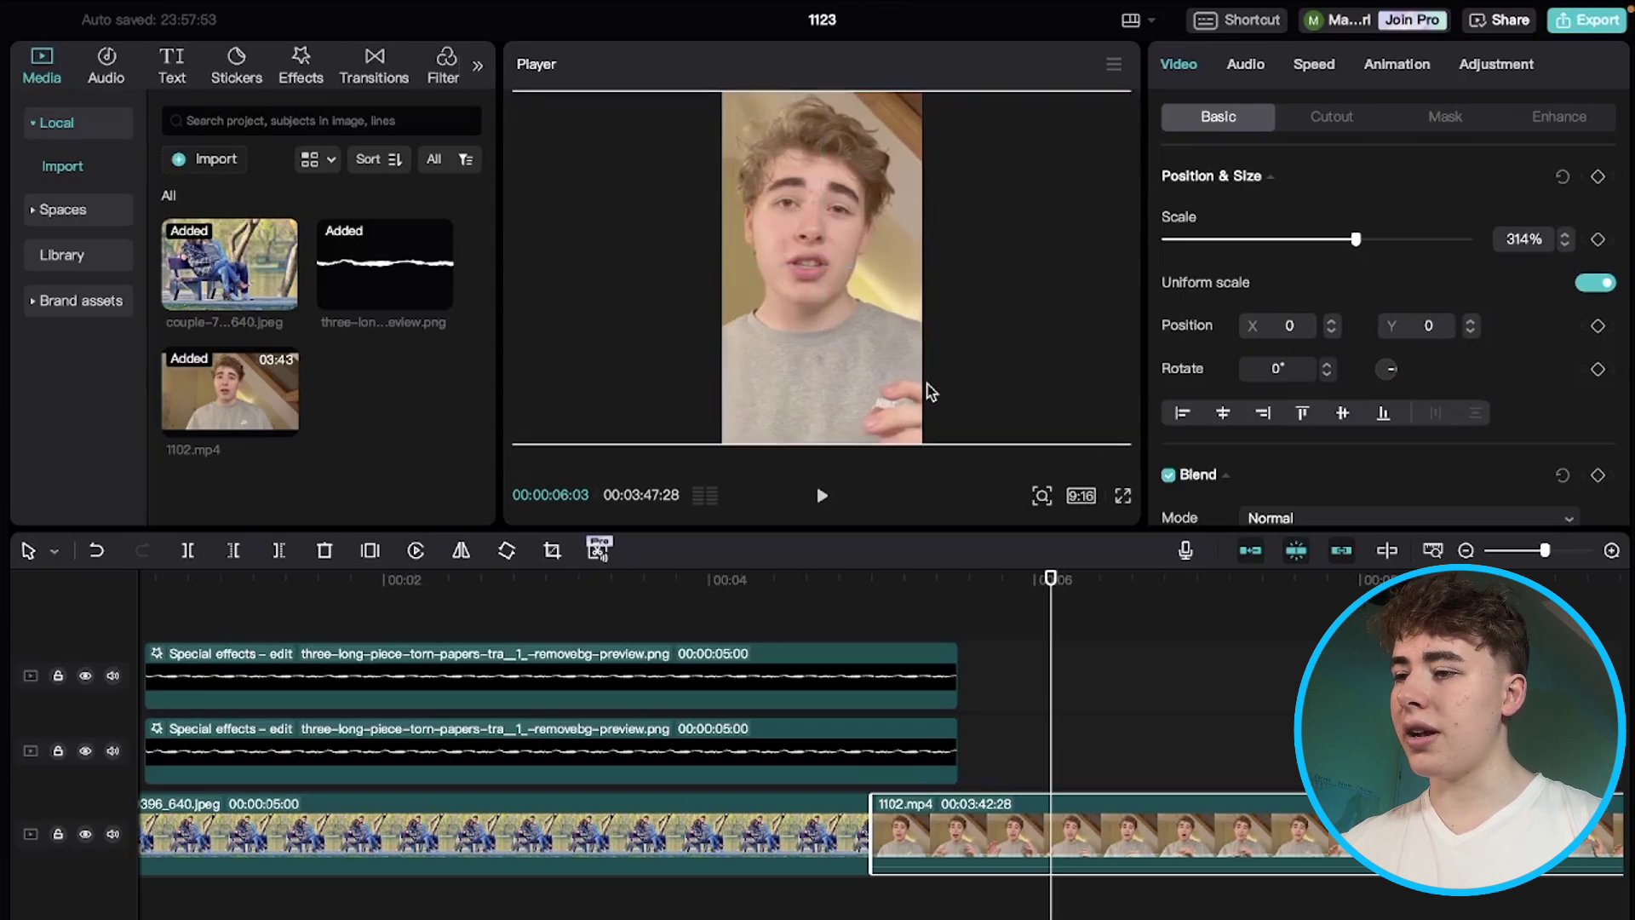
Step: Move the couple photo and both torn-paper clips onto tracks above 1102.mp4, with the photo starting at 00:00 together with the video
{"action": "left_click", "coordinate": [877, 625]}
{"action": "scroll", "coordinate": [606, 766], "scroll_direction": "down", "scroll_amount": 2}
{"action": "left_click_drag", "start_coordinate": [442, 839], "coordinate": [443, 775]}
{"action": "left_click", "coordinate": [979, 676]}
{"action": "left_click_drag", "start_coordinate": [981, 677], "coordinate": [542, 802]}
{"action": "left_click_drag", "start_coordinate": [639, 826], "coordinate": [621, 825]}
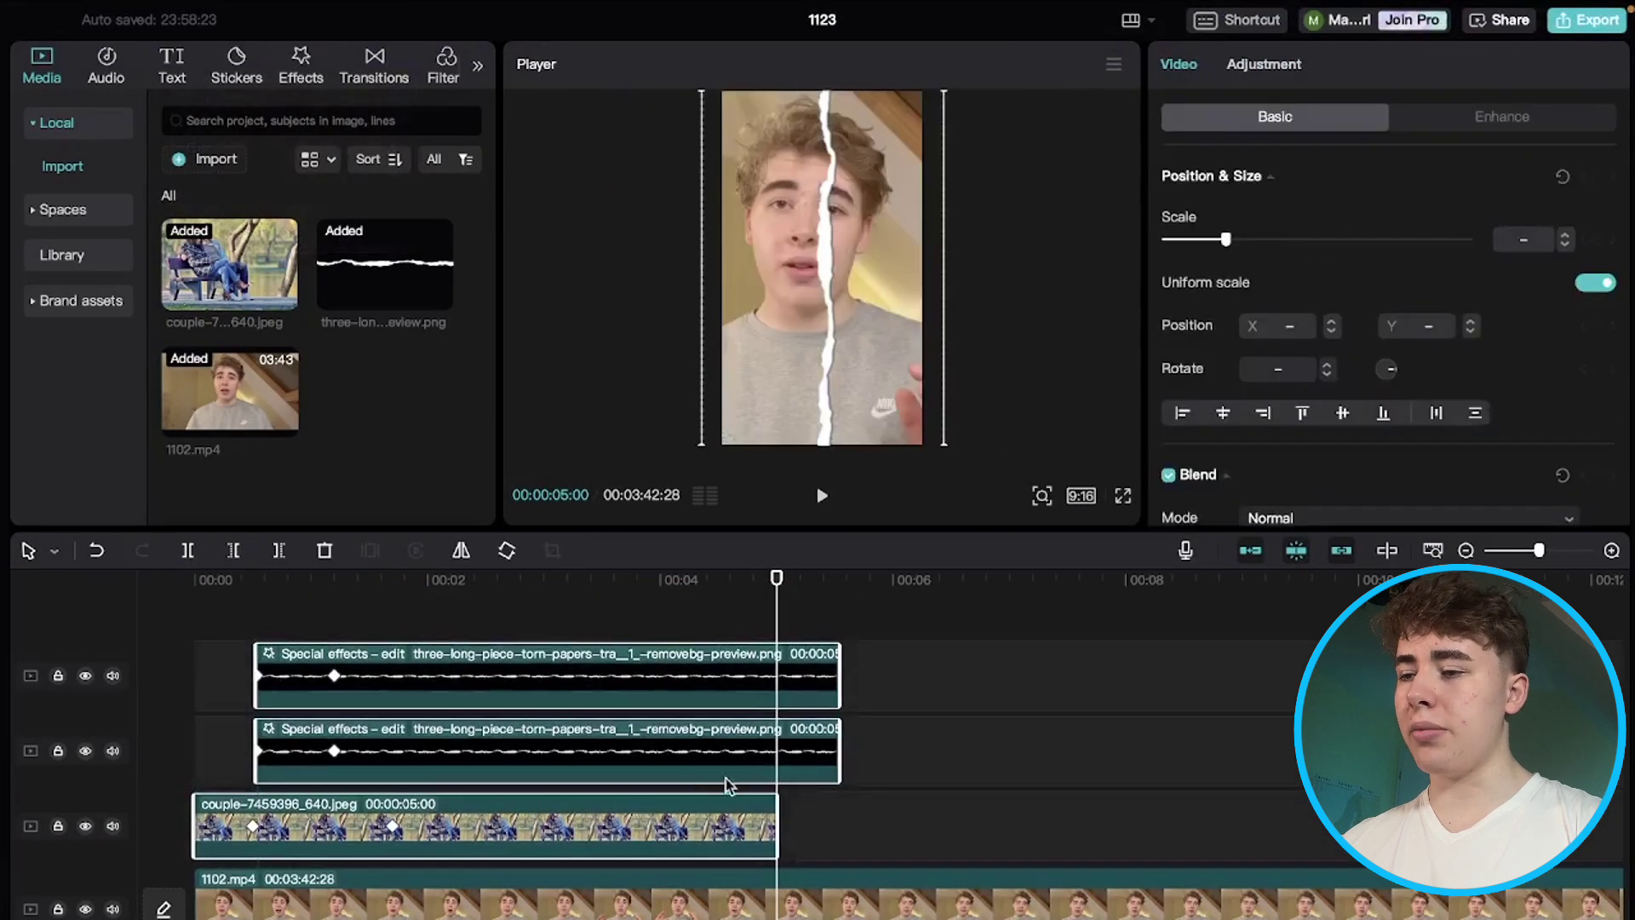
Step: Move the 1102.mp4 clip to the topmost track above both torn-paper clips, starting at 00:00
{"action": "left_click", "coordinate": [213, 728]}
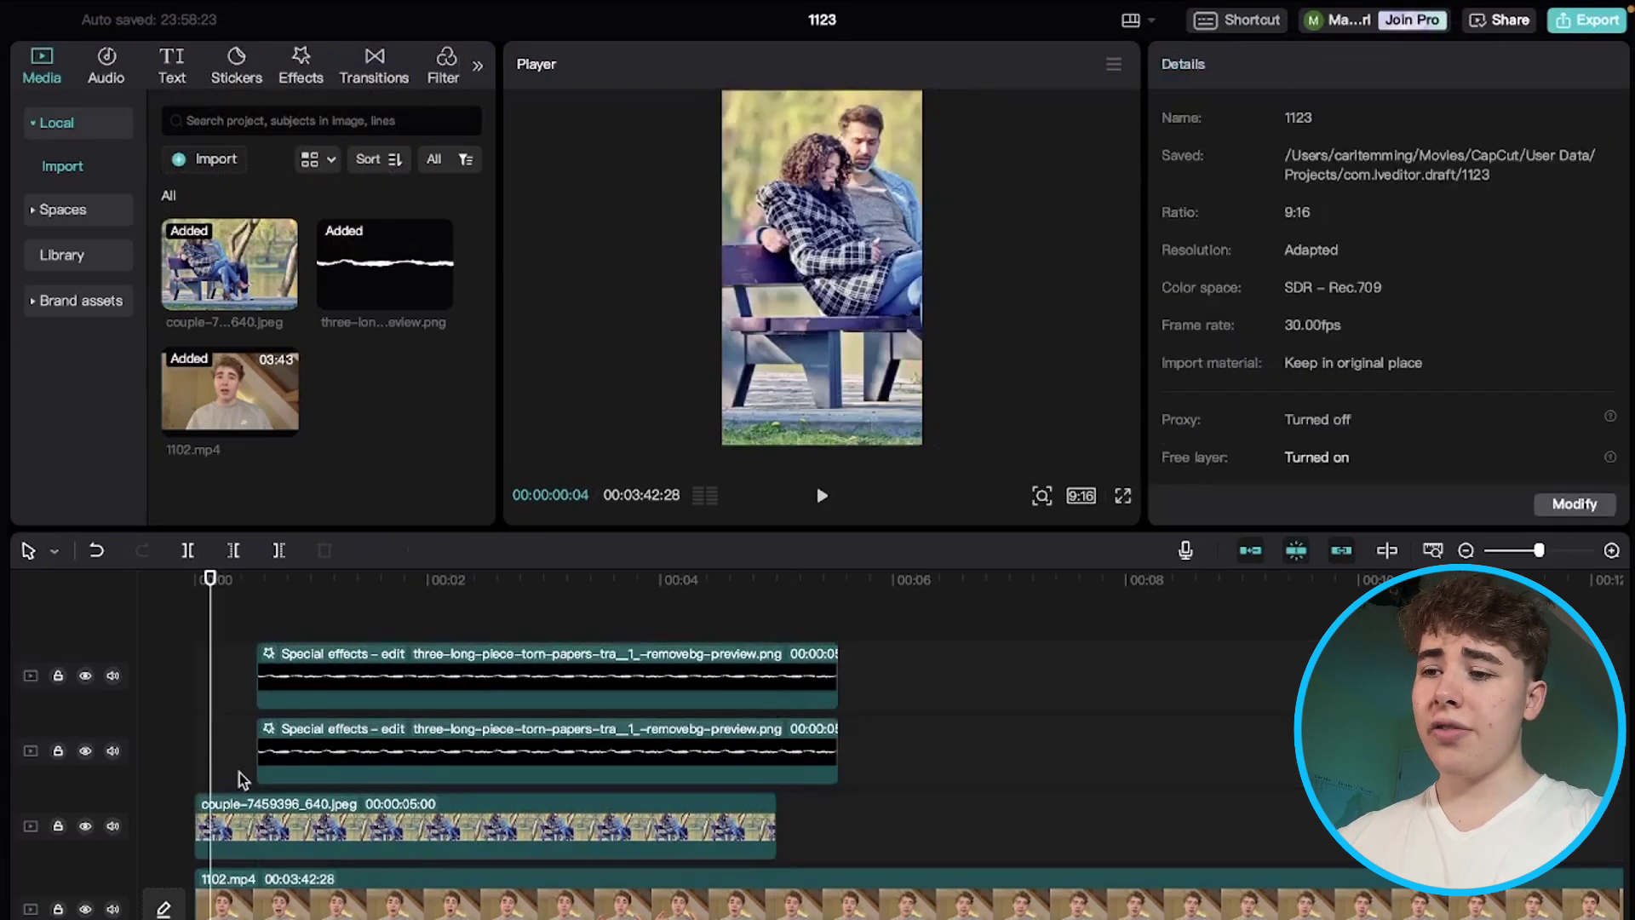
{"action": "left_click", "coordinate": [316, 913]}
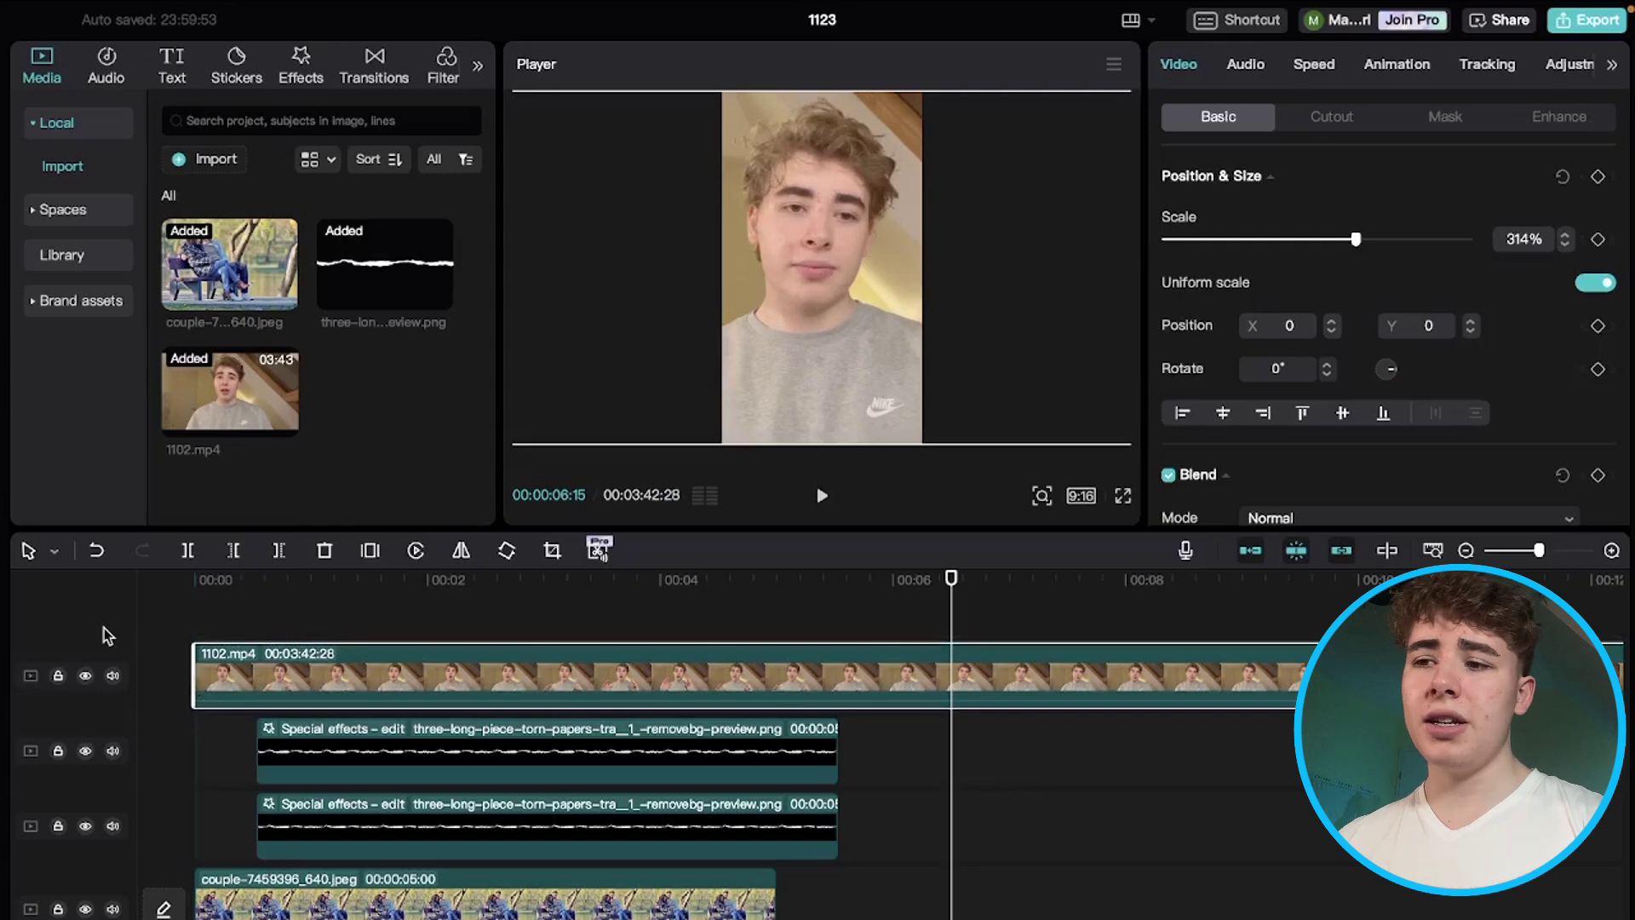
{"action": "left_click", "coordinate": [233, 606]}
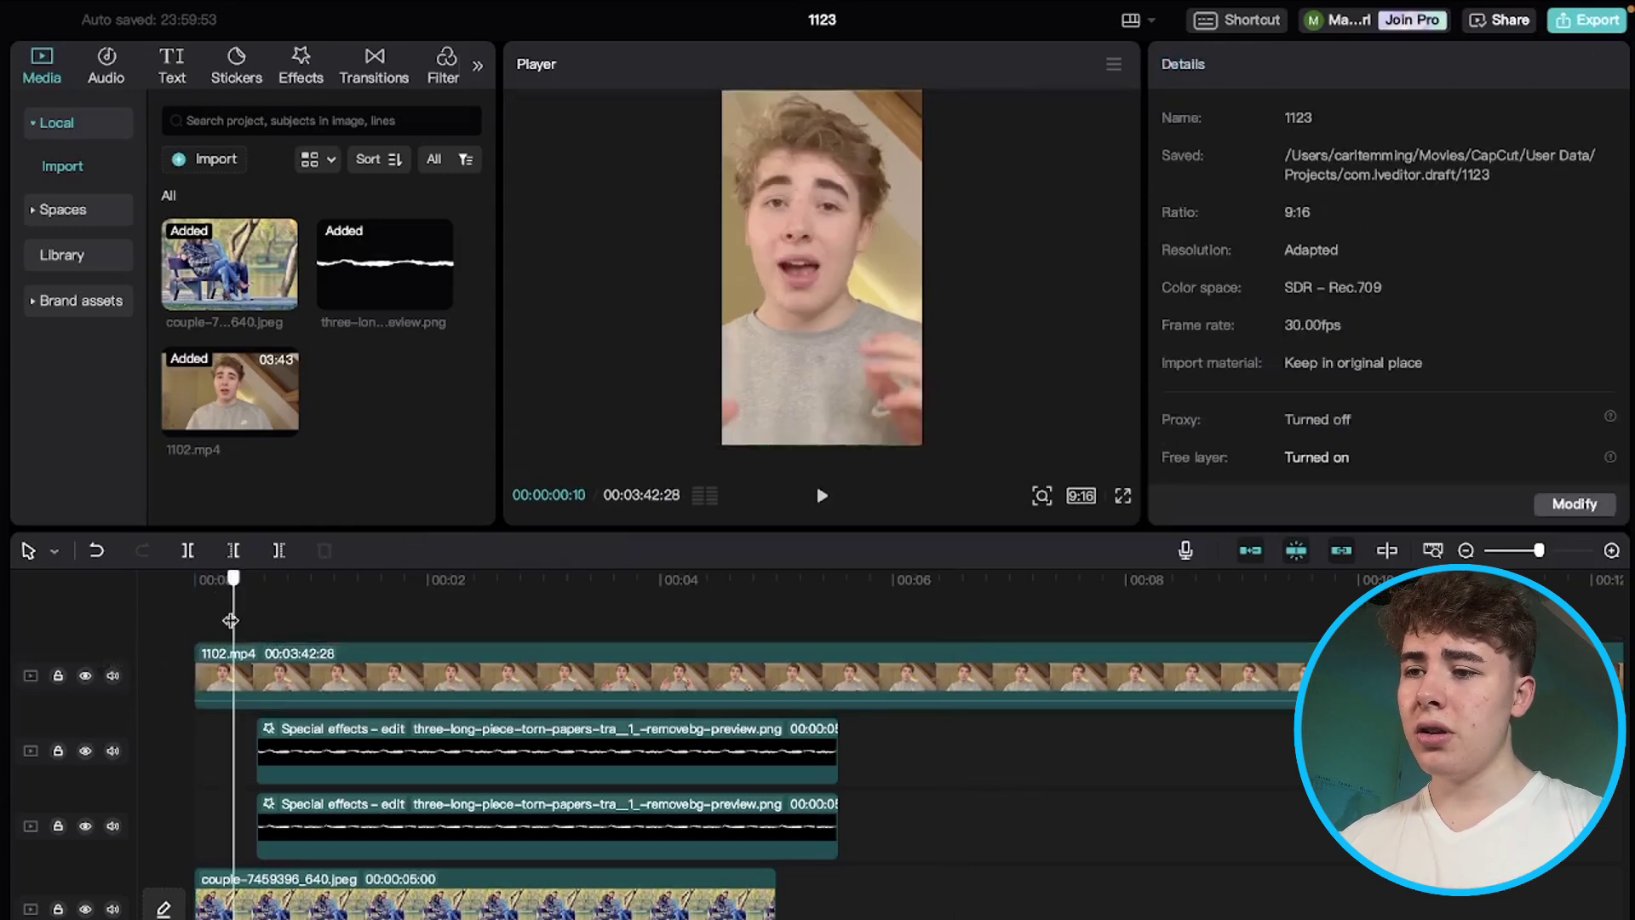
Step: Duplicate the 1102.mp4 clip onto a new track above it at 00:00:00:00 and deactivate the lower copy
{"action": "left_click_drag", "start_coordinate": [233, 620], "coordinate": [199, 620]}
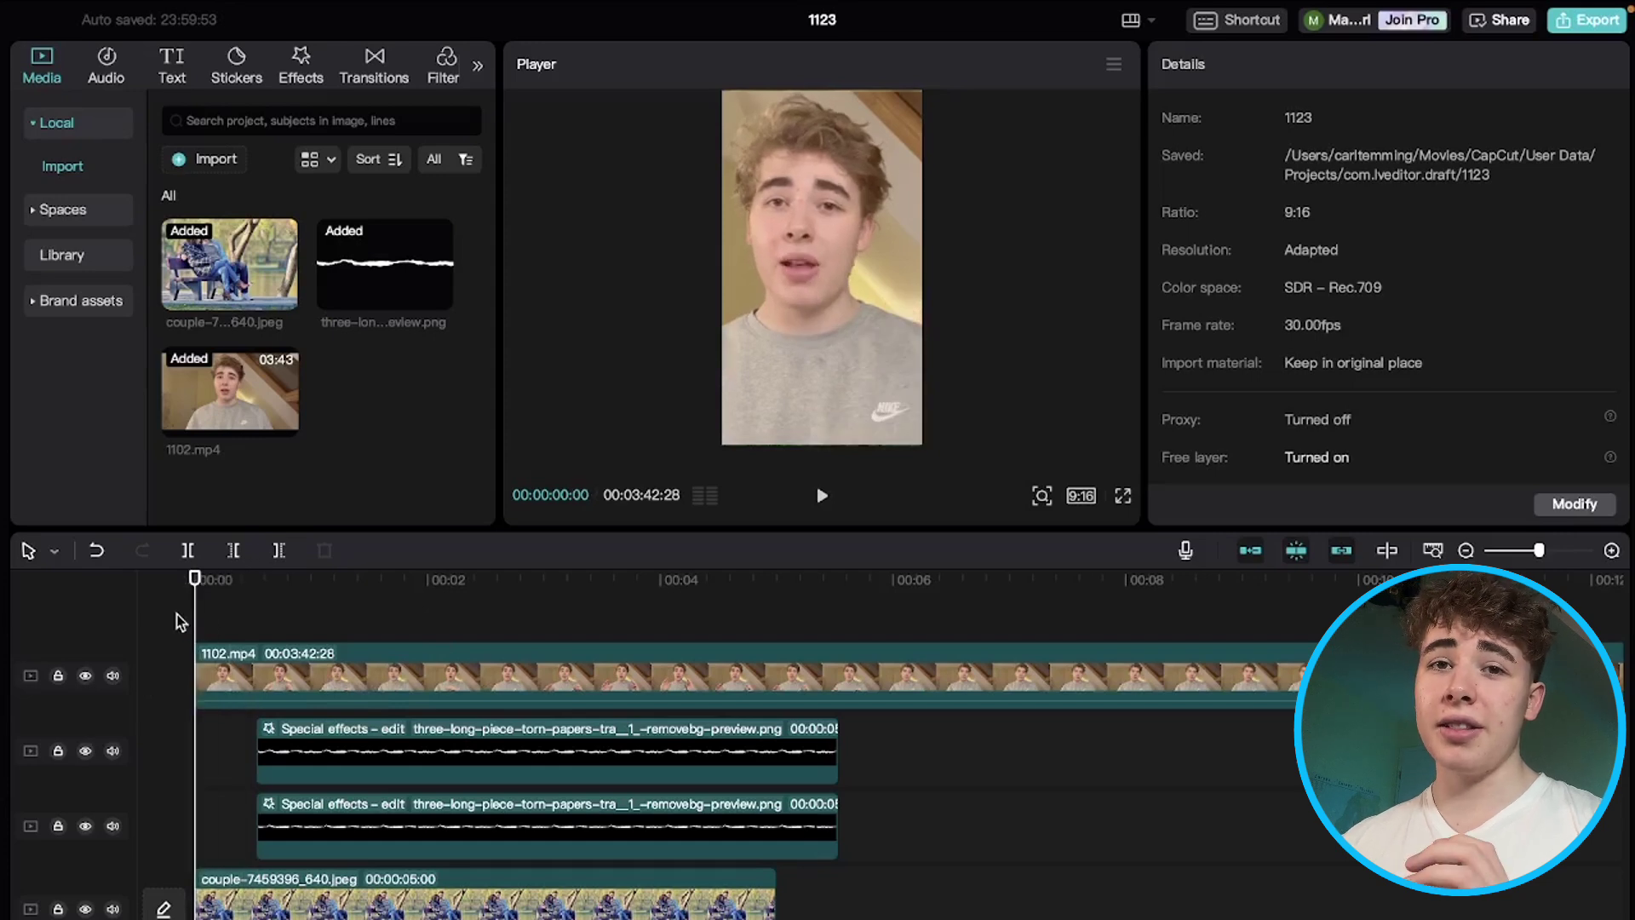
{"action": "left_click", "coordinate": [212, 675]}
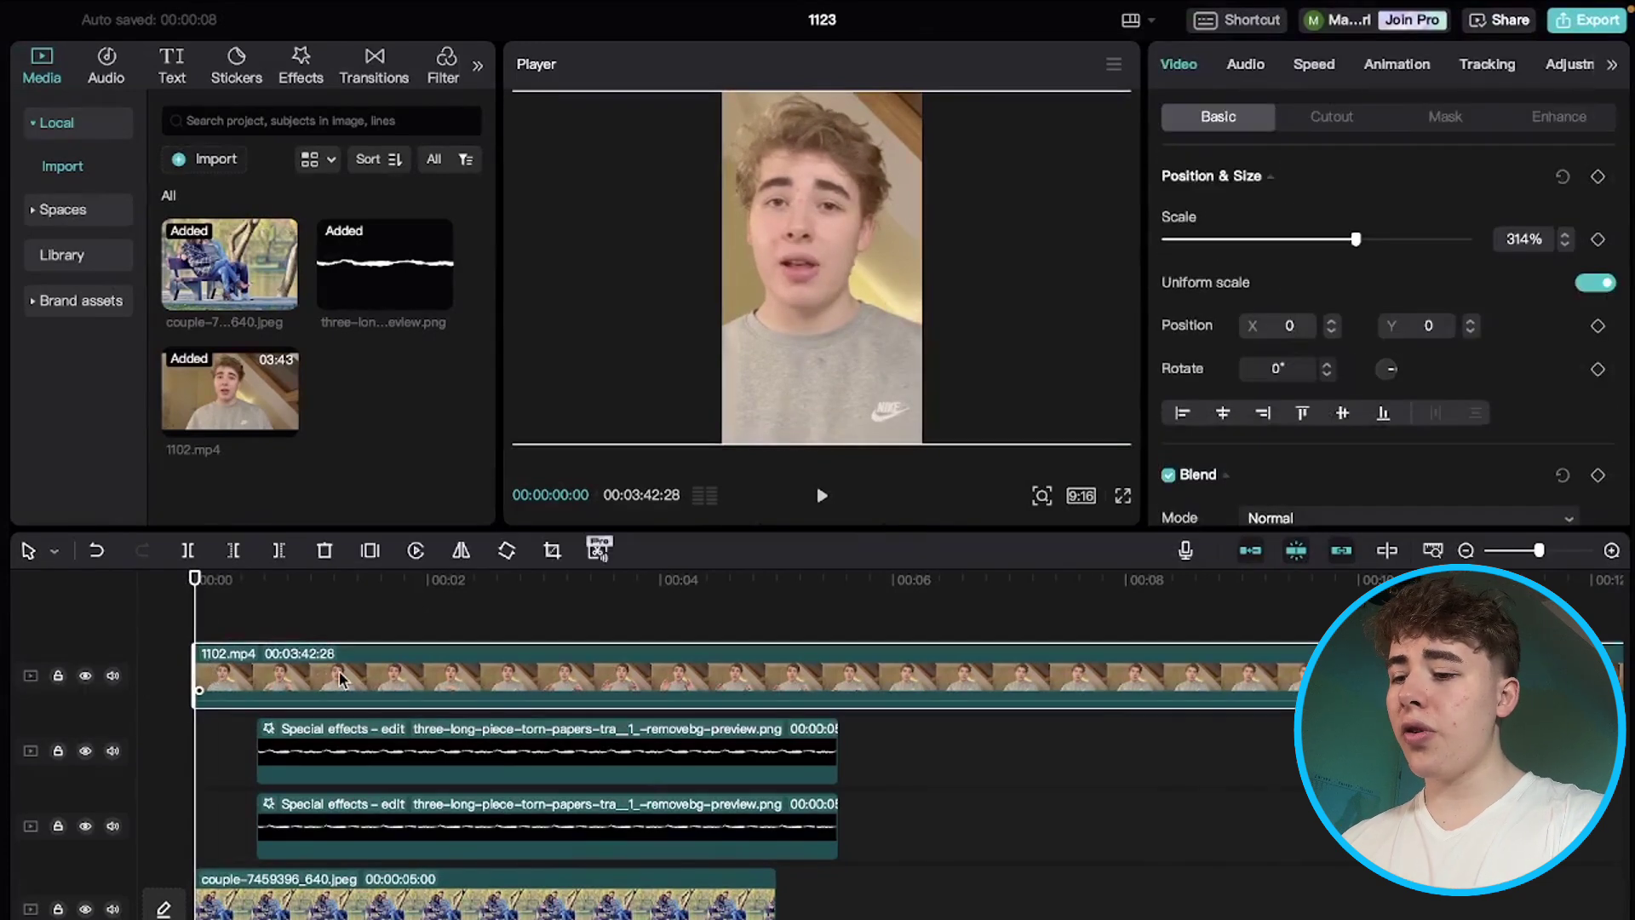
{"action": "key", "text": "ctrl+c"}
{"action": "key", "text": "ctrl+v"}
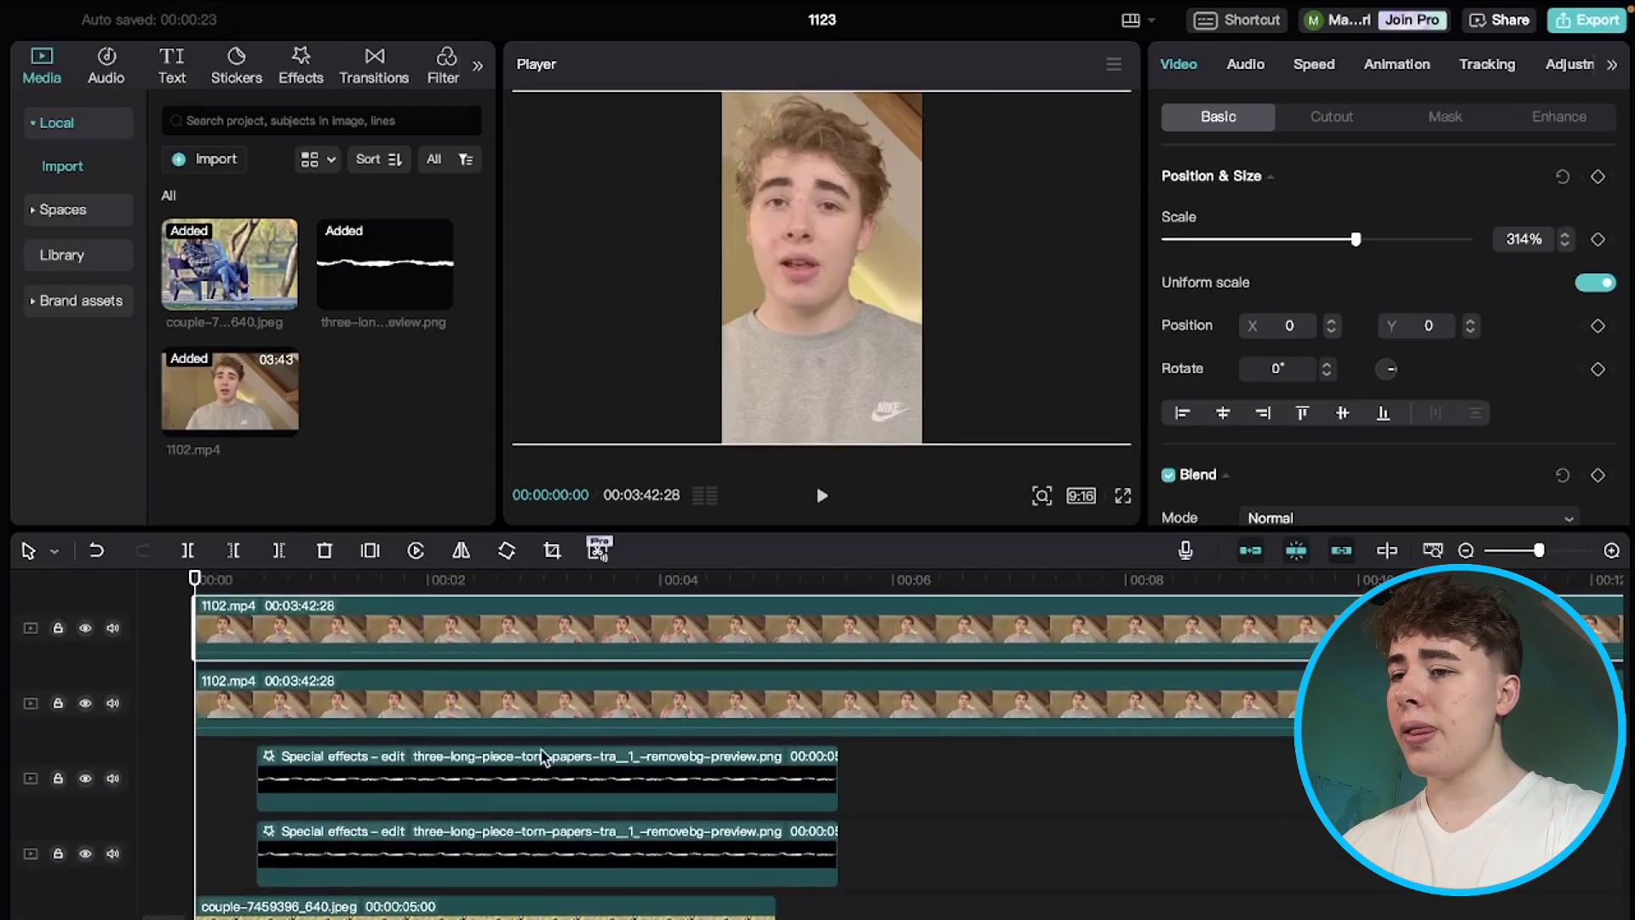
{"action": "left_click", "coordinate": [381, 686]}
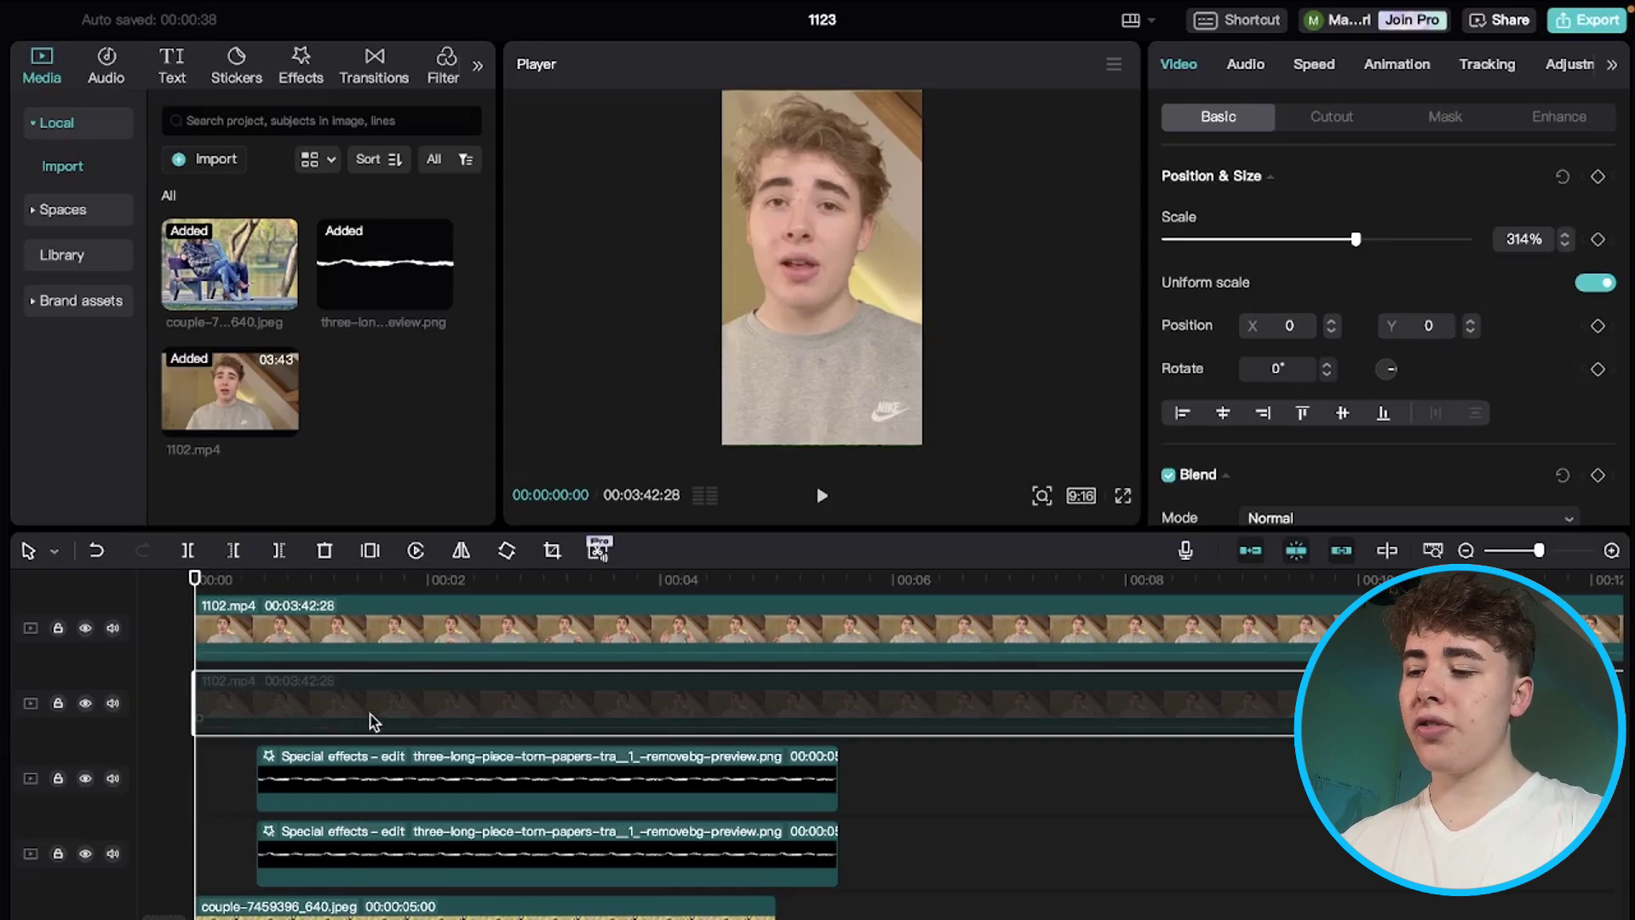
Step: Remove the upper 1102.mp4 copy's background with auto cutout and scrub back through the clip to check it
{"action": "left_click", "coordinate": [340, 620]}
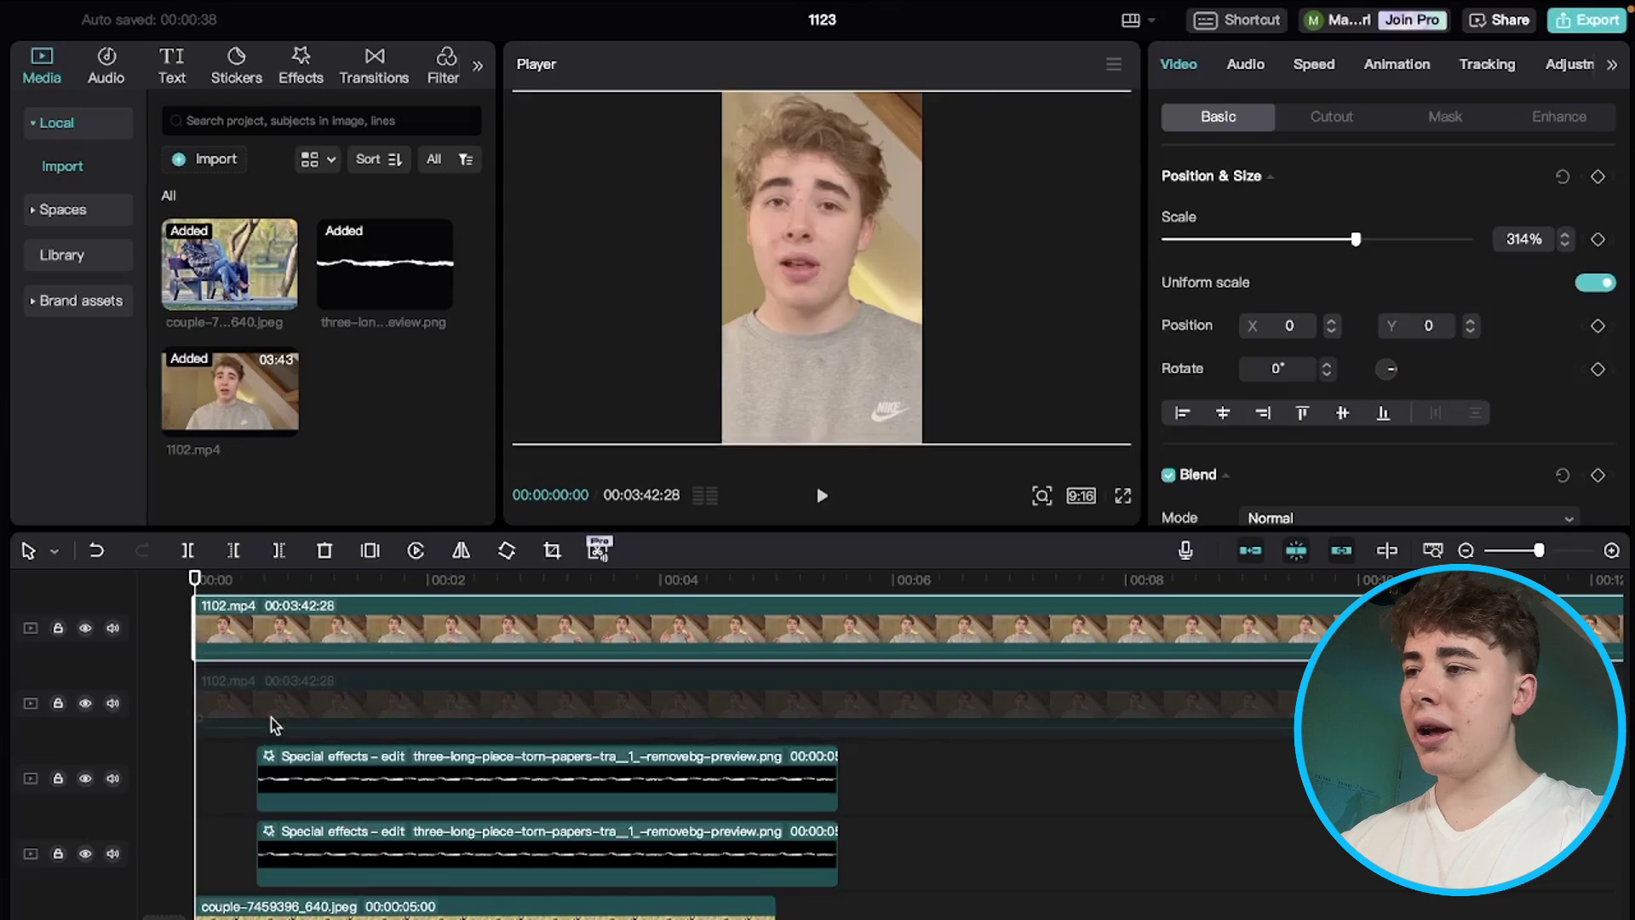
{"action": "left_click", "coordinate": [1333, 116]}
{"action": "scroll", "coordinate": [1308, 246], "scroll_direction": "down", "scroll_amount": 3}
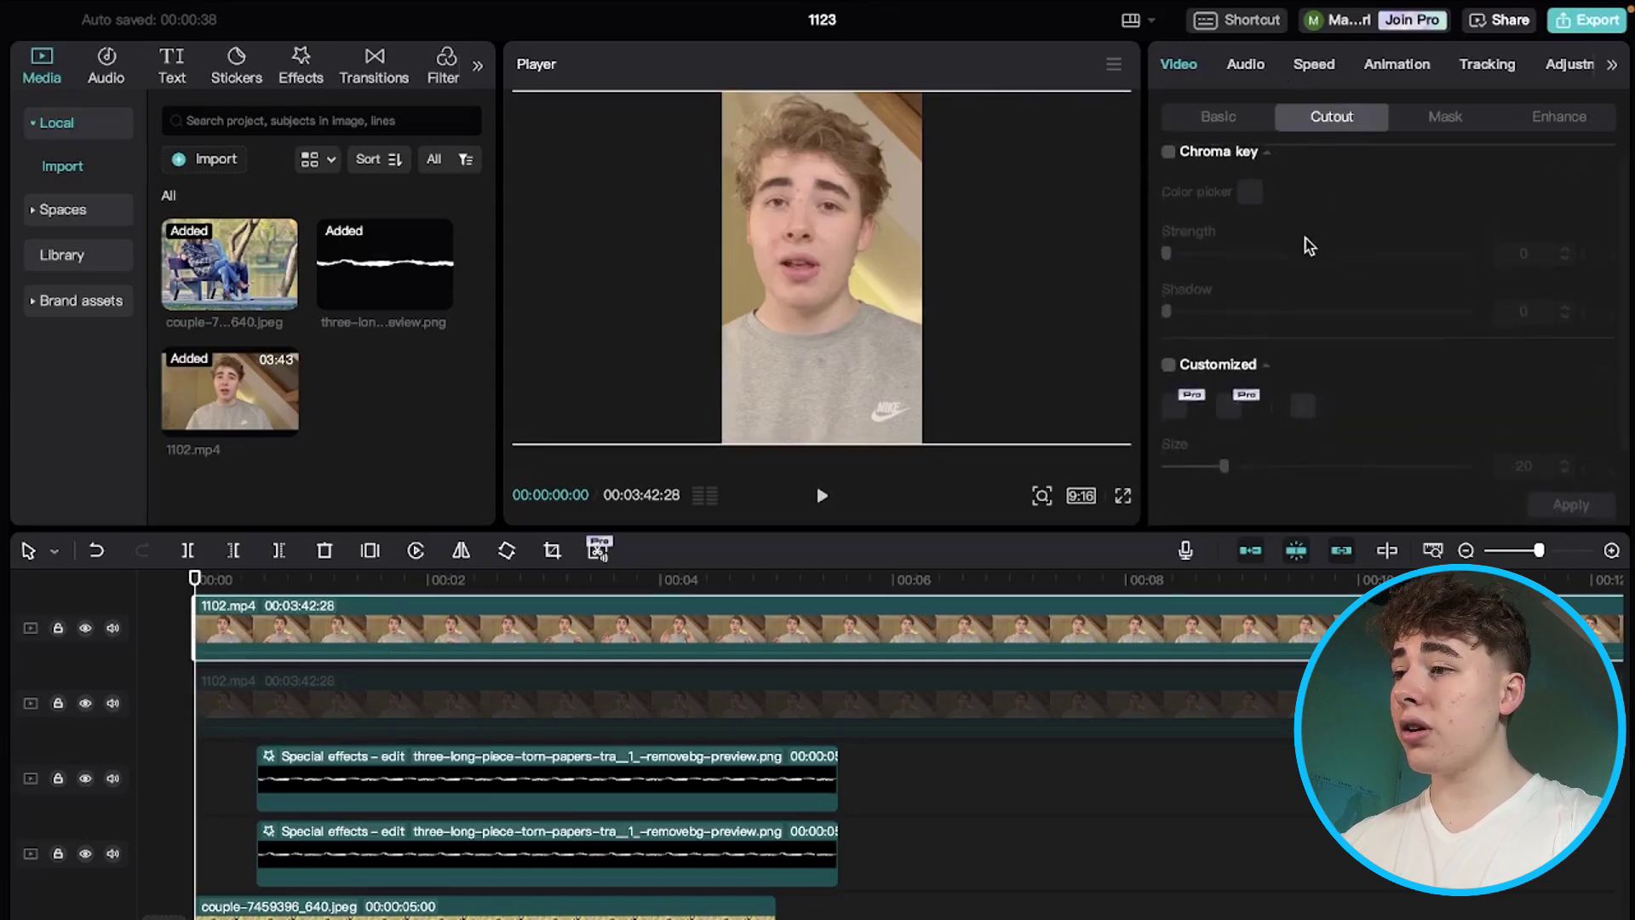
{"action": "left_click", "coordinate": [1168, 470]}
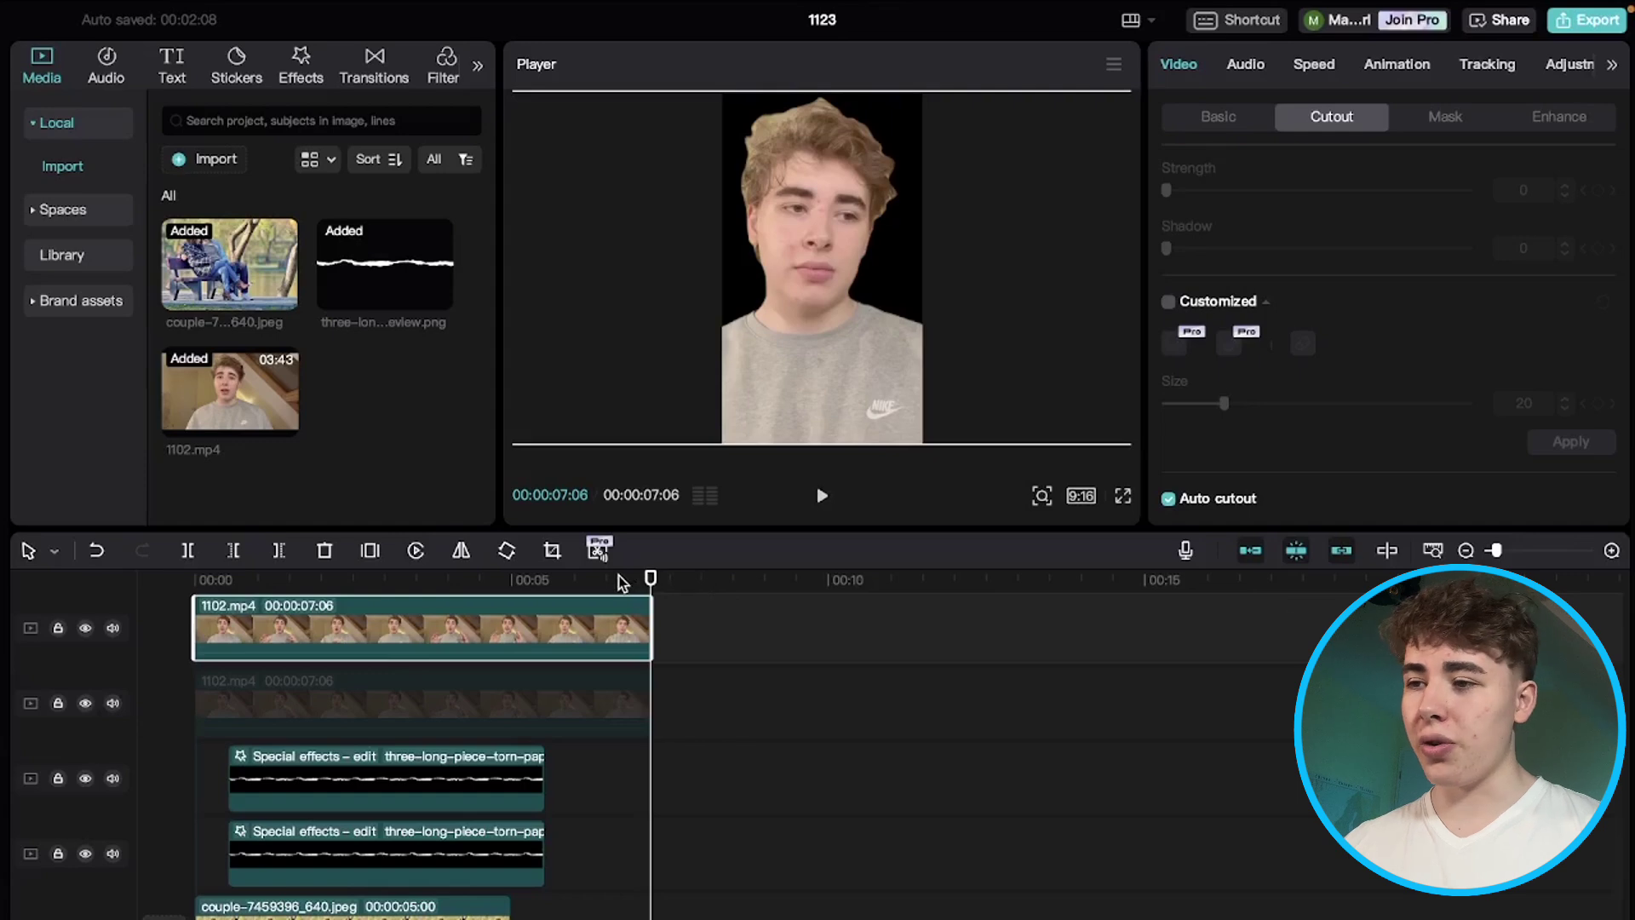
{"action": "left_click_drag", "start_coordinate": [641, 594], "coordinate": [227, 587]}
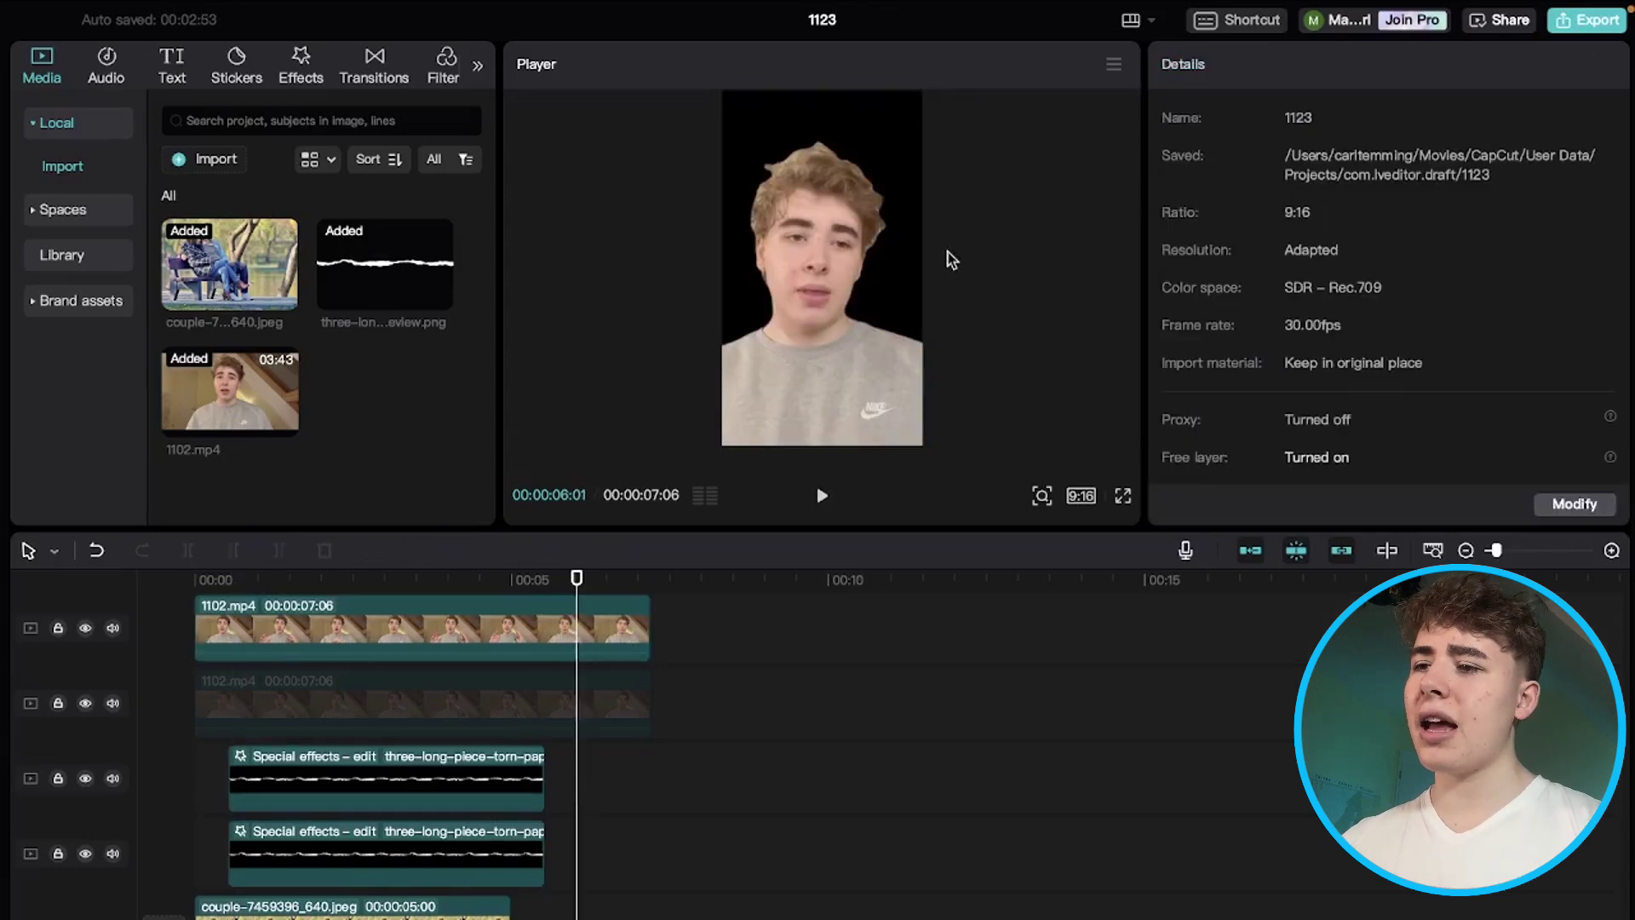
{"action": "left_click_drag", "start_coordinate": [577, 583], "coordinate": [188, 594]}
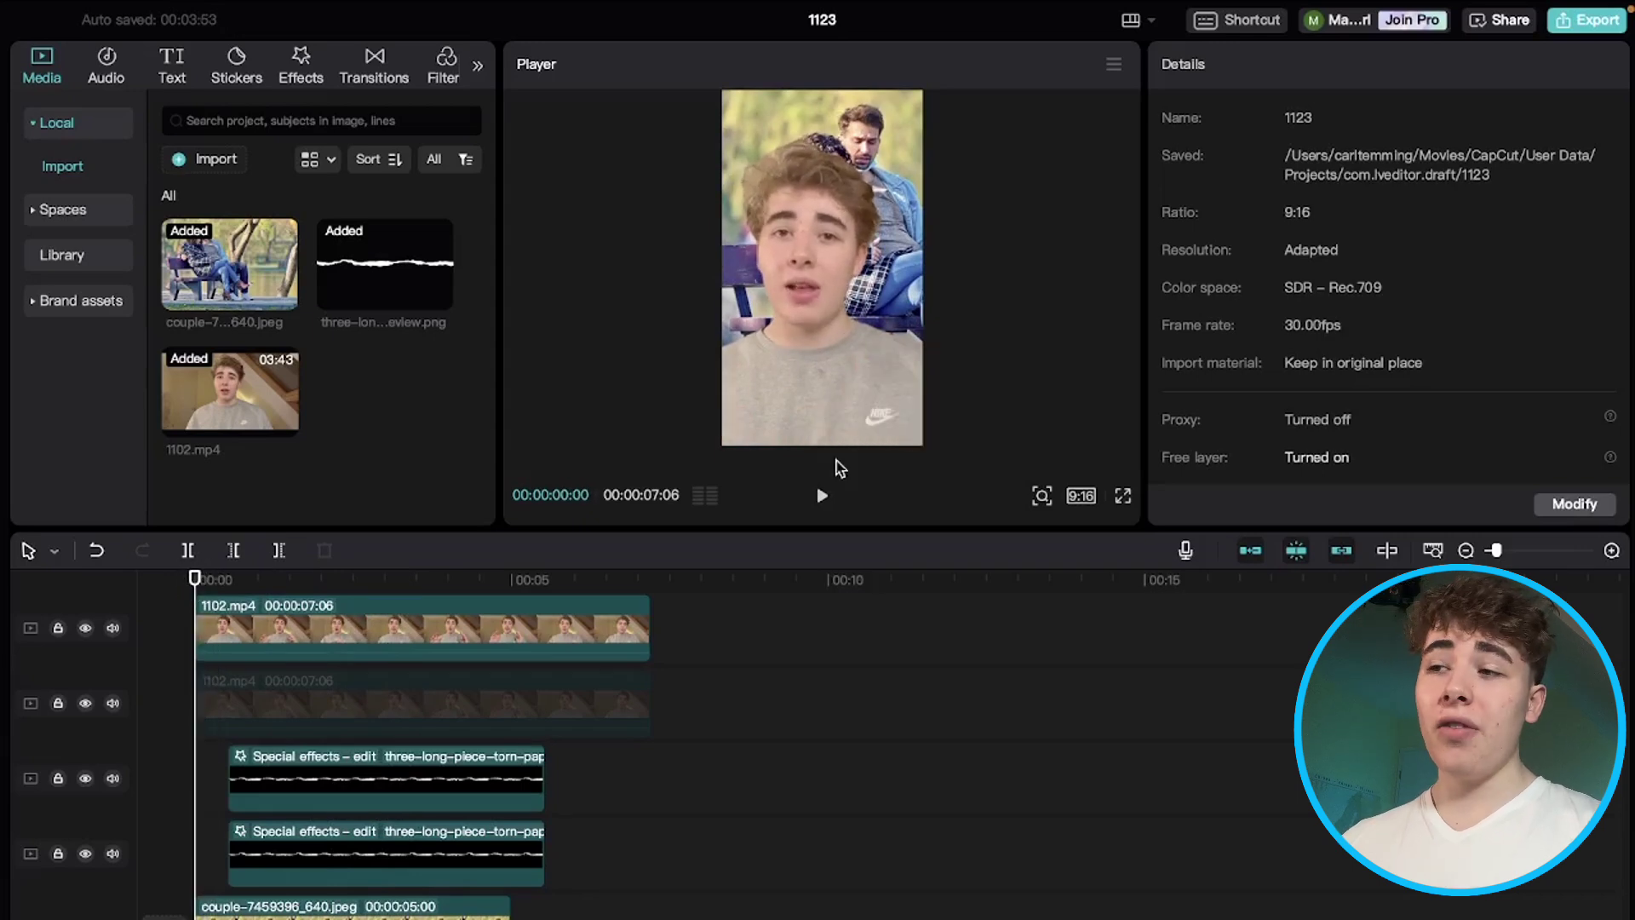
Step: Keyframe the cutout clip's position to rise from Y −3595 at 00:00:01:11 to Y −245 at 00:00:02:19
{"action": "scroll", "coordinate": [338, 617], "scroll_direction": "up", "scroll_amount": 2}
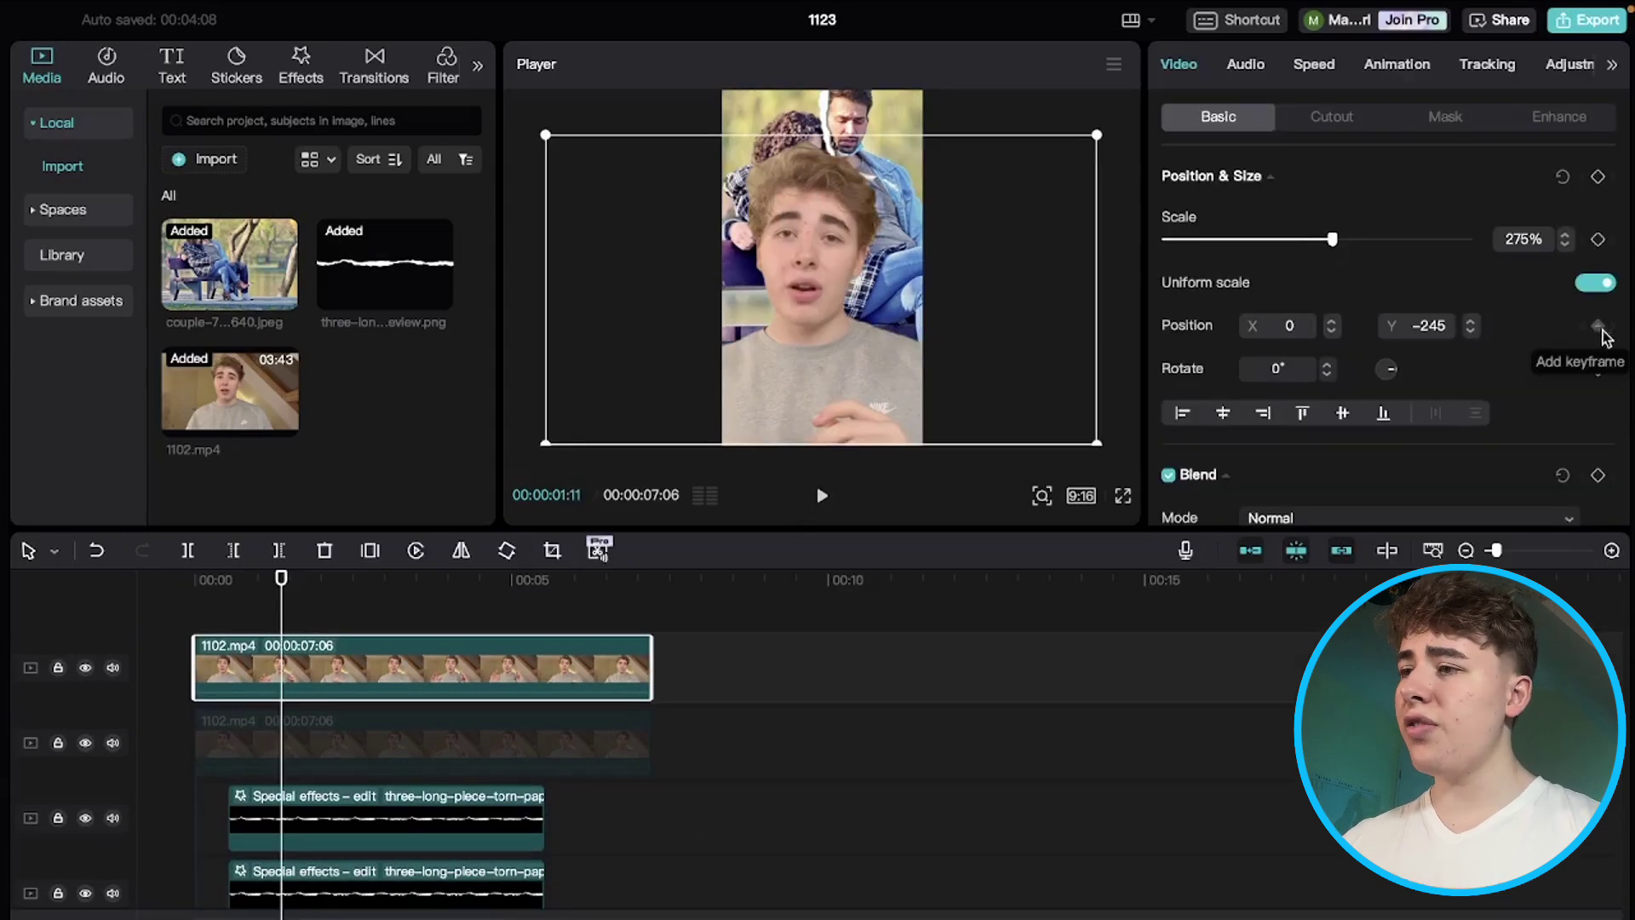
{"action": "left_click", "coordinate": [1599, 332]}
{"action": "left_click_drag", "start_coordinate": [283, 609], "coordinate": [362, 610]}
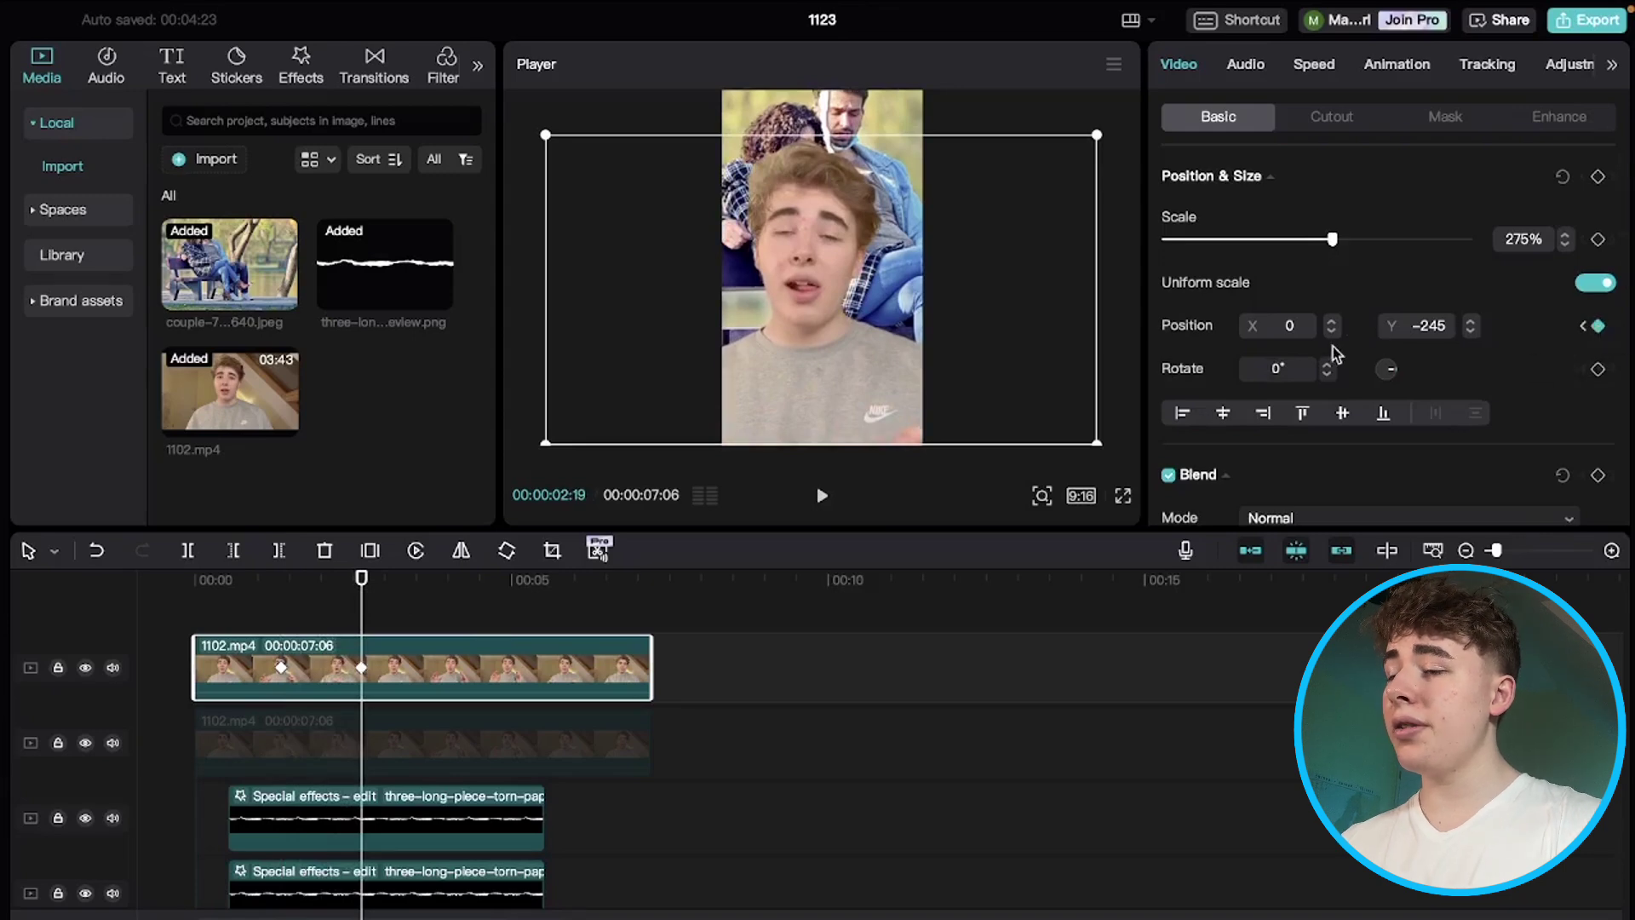
{"action": "left_click", "coordinate": [284, 627]}
{"action": "left_click", "coordinate": [298, 669]}
{"action": "left_click", "coordinate": [282, 668]}
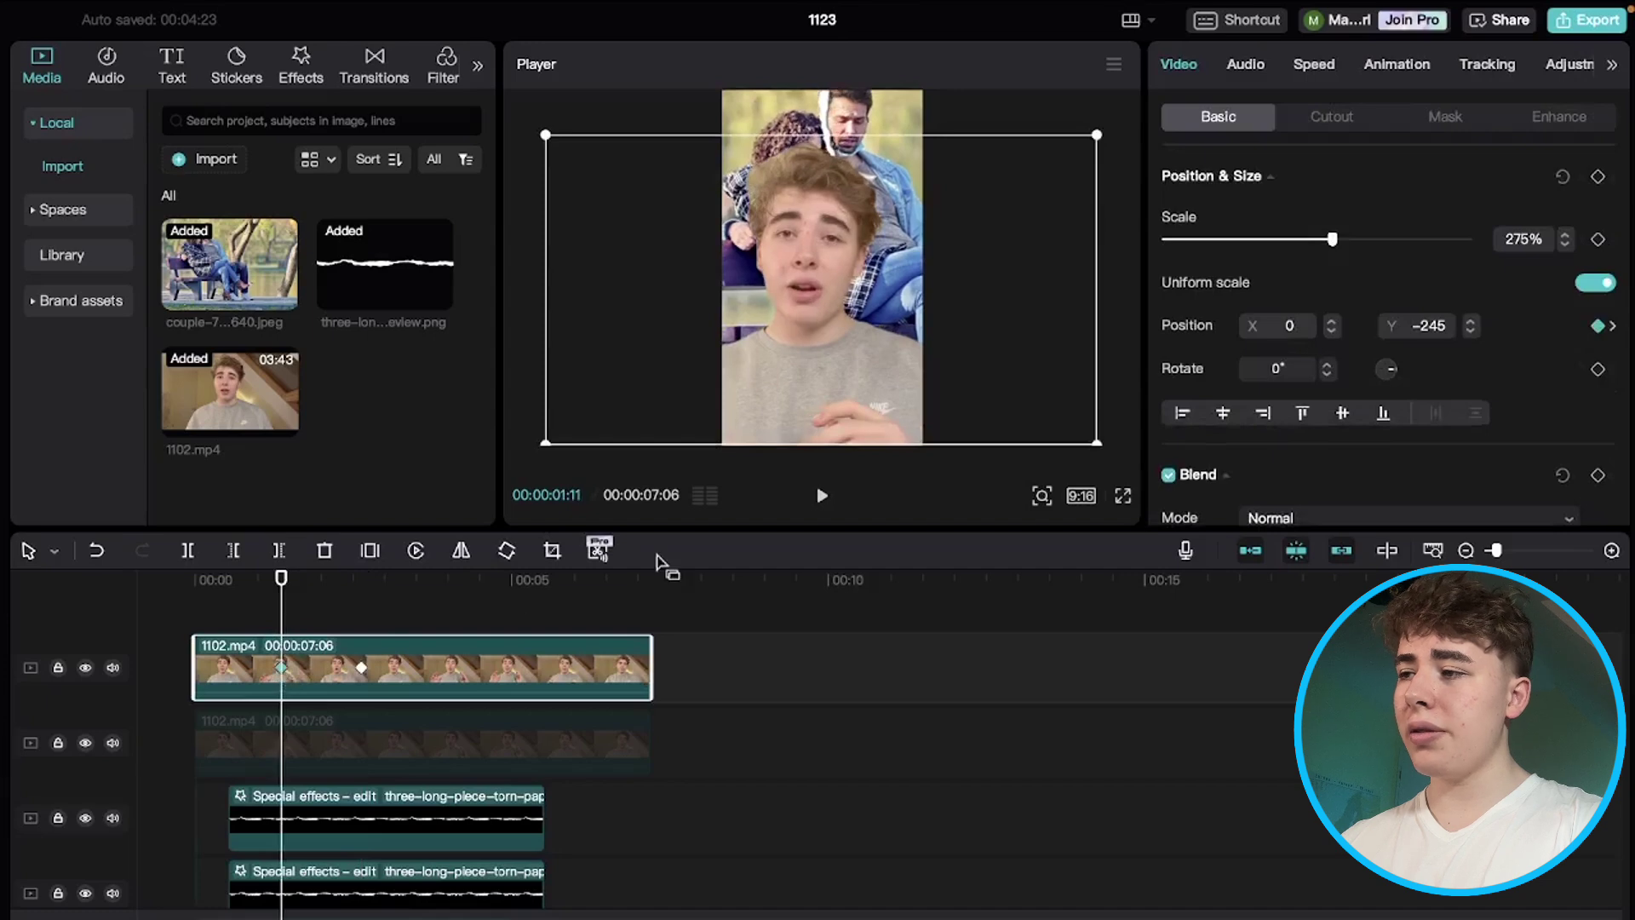
{"action": "left_click_drag", "start_coordinate": [822, 246], "coordinate": [845, 517]}
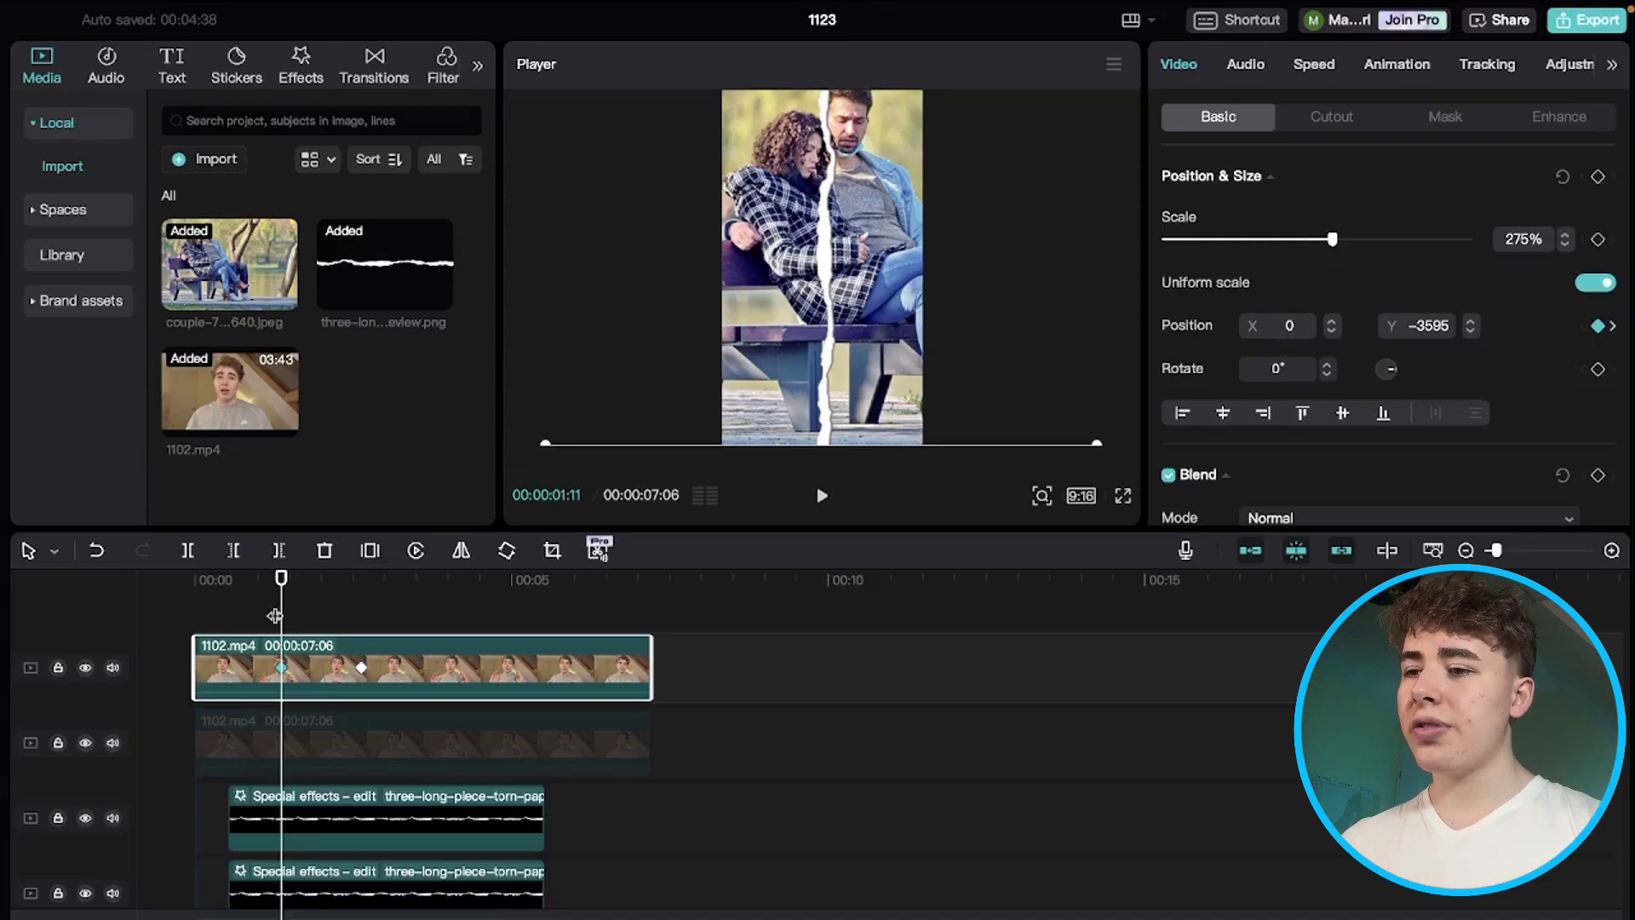
Step: Temporarily reactivate the lower 1102.mp4 copy to compare it with the cutout, and deactivate it again
{"action": "left_click", "coordinate": [257, 736]}
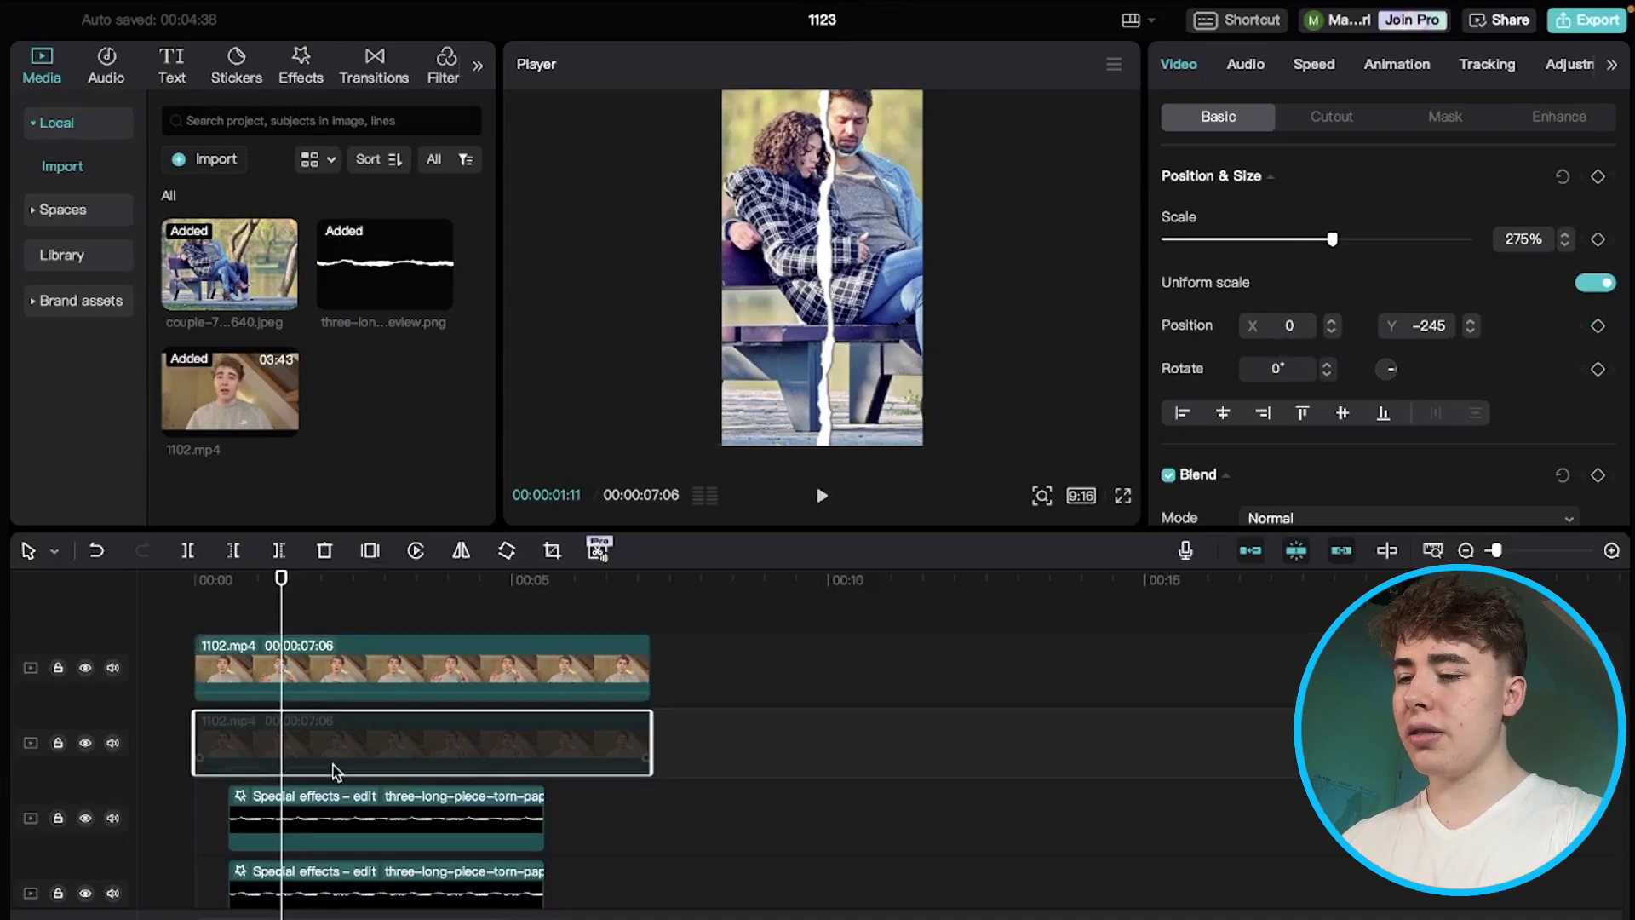
{"action": "left_click_drag", "start_coordinate": [332, 771], "coordinate": [334, 762]}
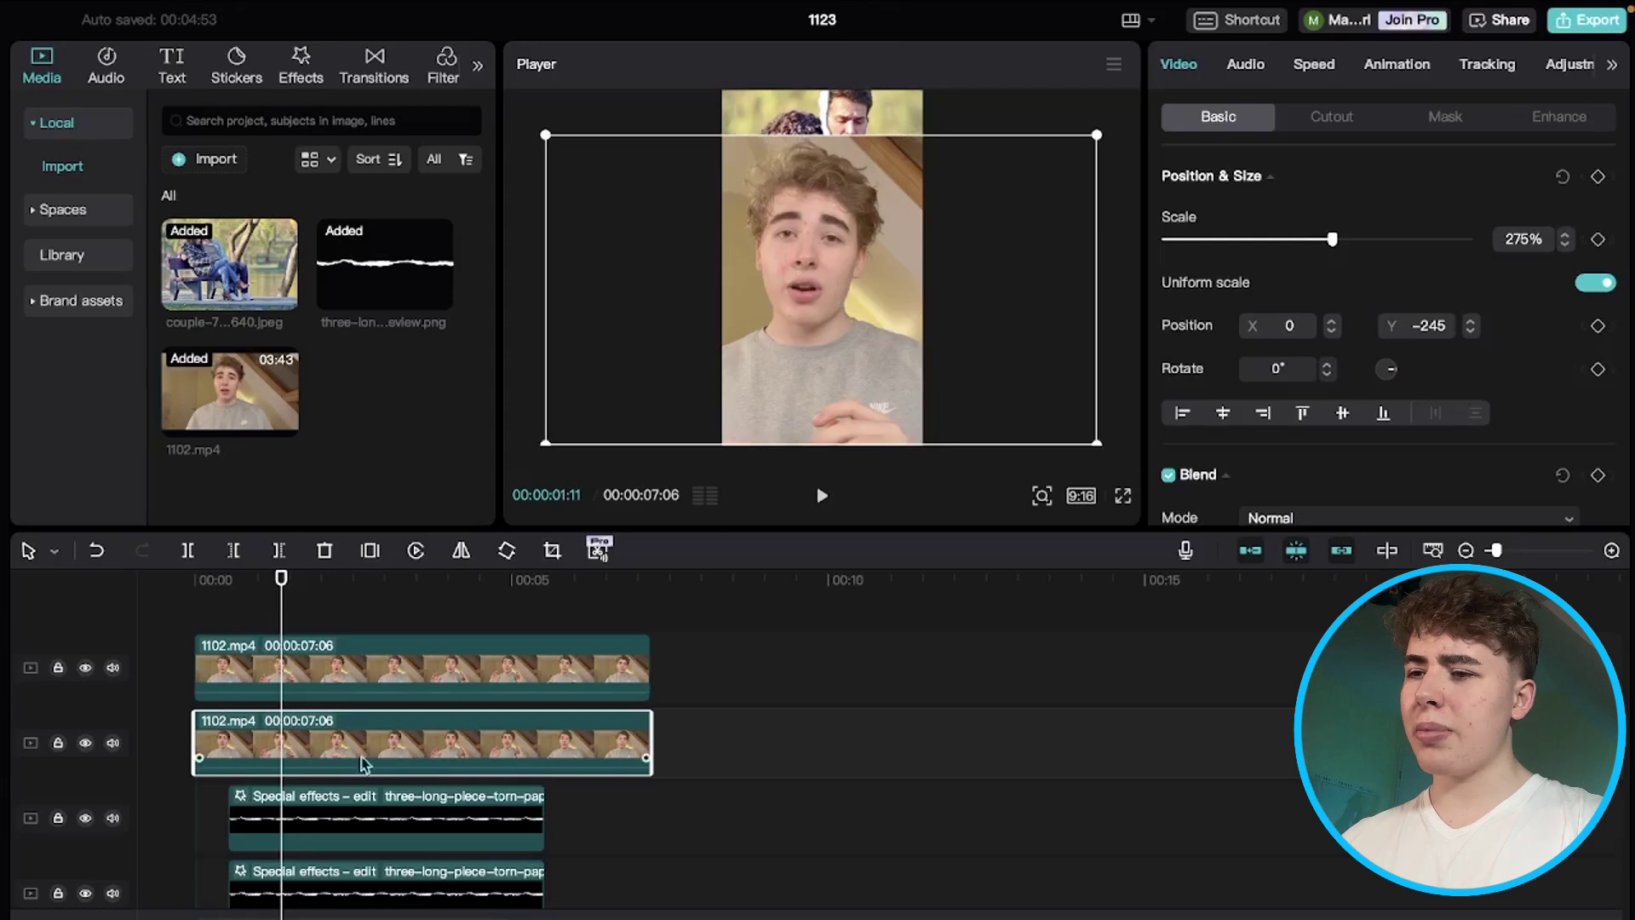
{"action": "left_click_drag", "start_coordinate": [341, 739], "coordinate": [368, 664]}
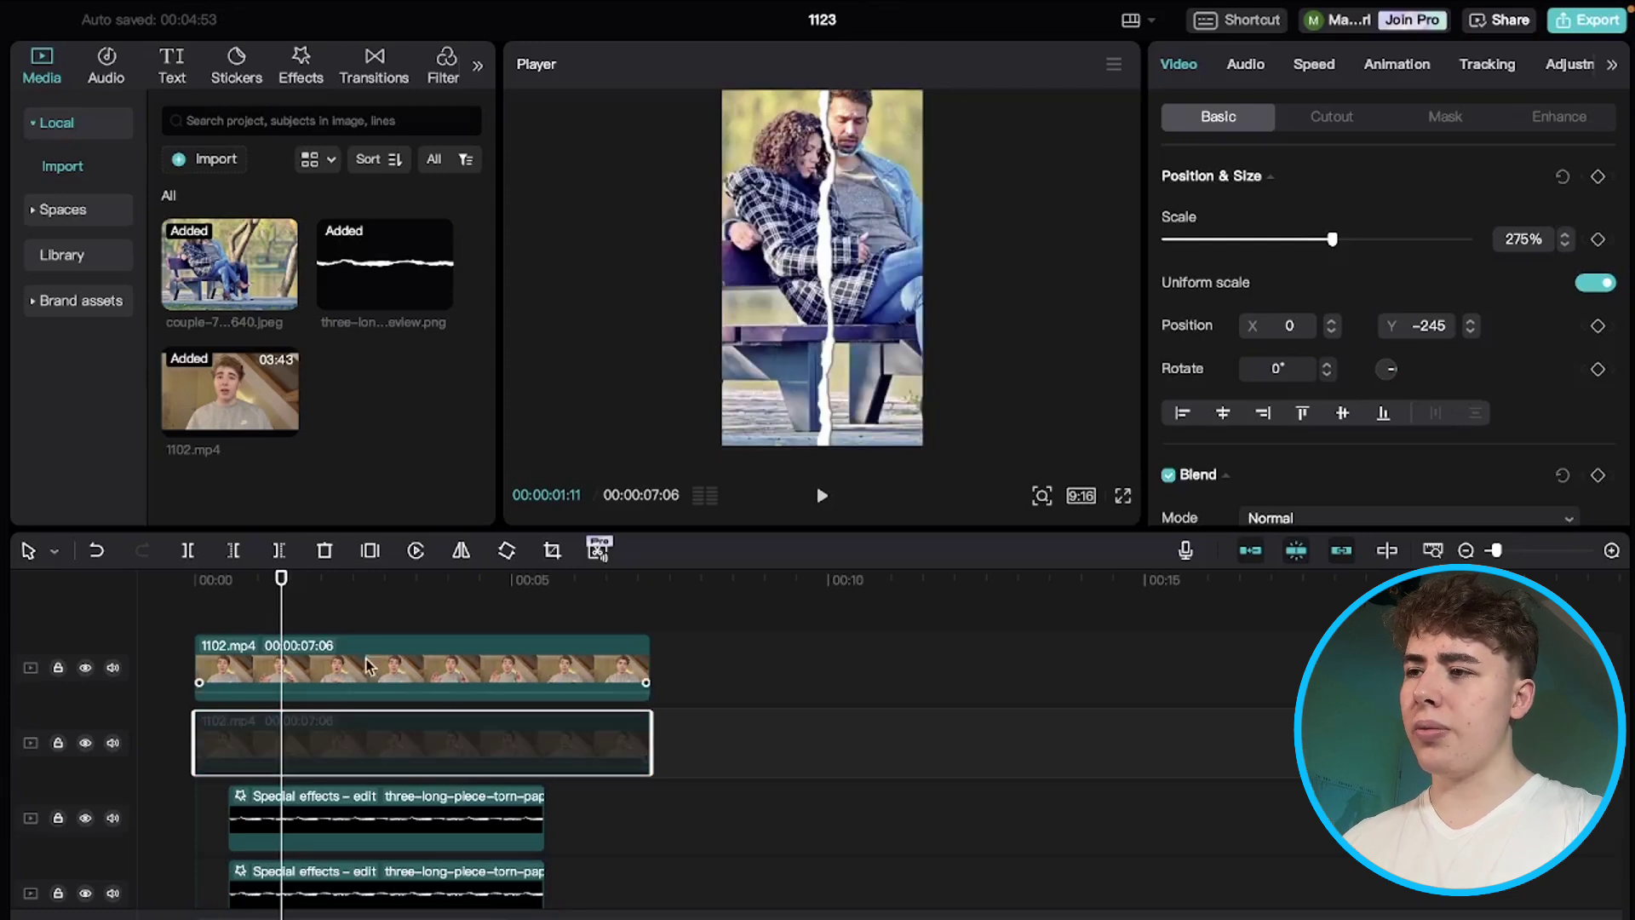
Step: Play back the cutout's rising animation from the start of the timeline
{"action": "left_click", "coordinate": [210, 630]}
{"action": "left_click", "coordinate": [192, 634]}
{"action": "key", "text": "space"}
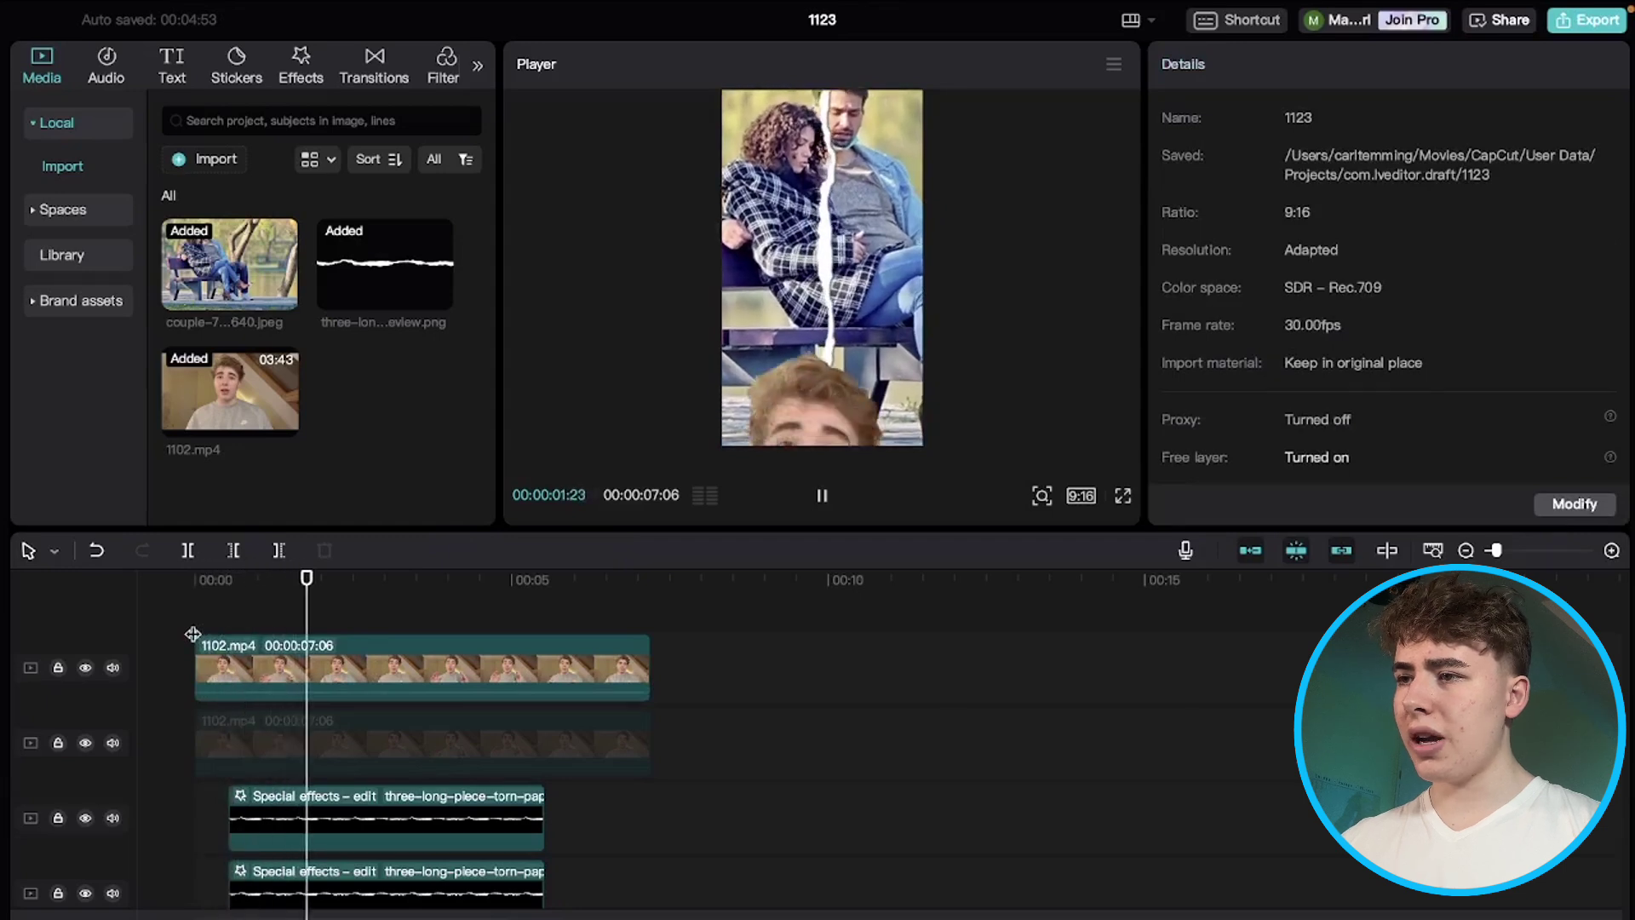
{"action": "key", "text": "space"}
Step: Speed up the rise by moving the cutout clip's second position keyframe to about 00:00:02:02 and play it back
{"action": "left_click", "coordinate": [320, 667]}
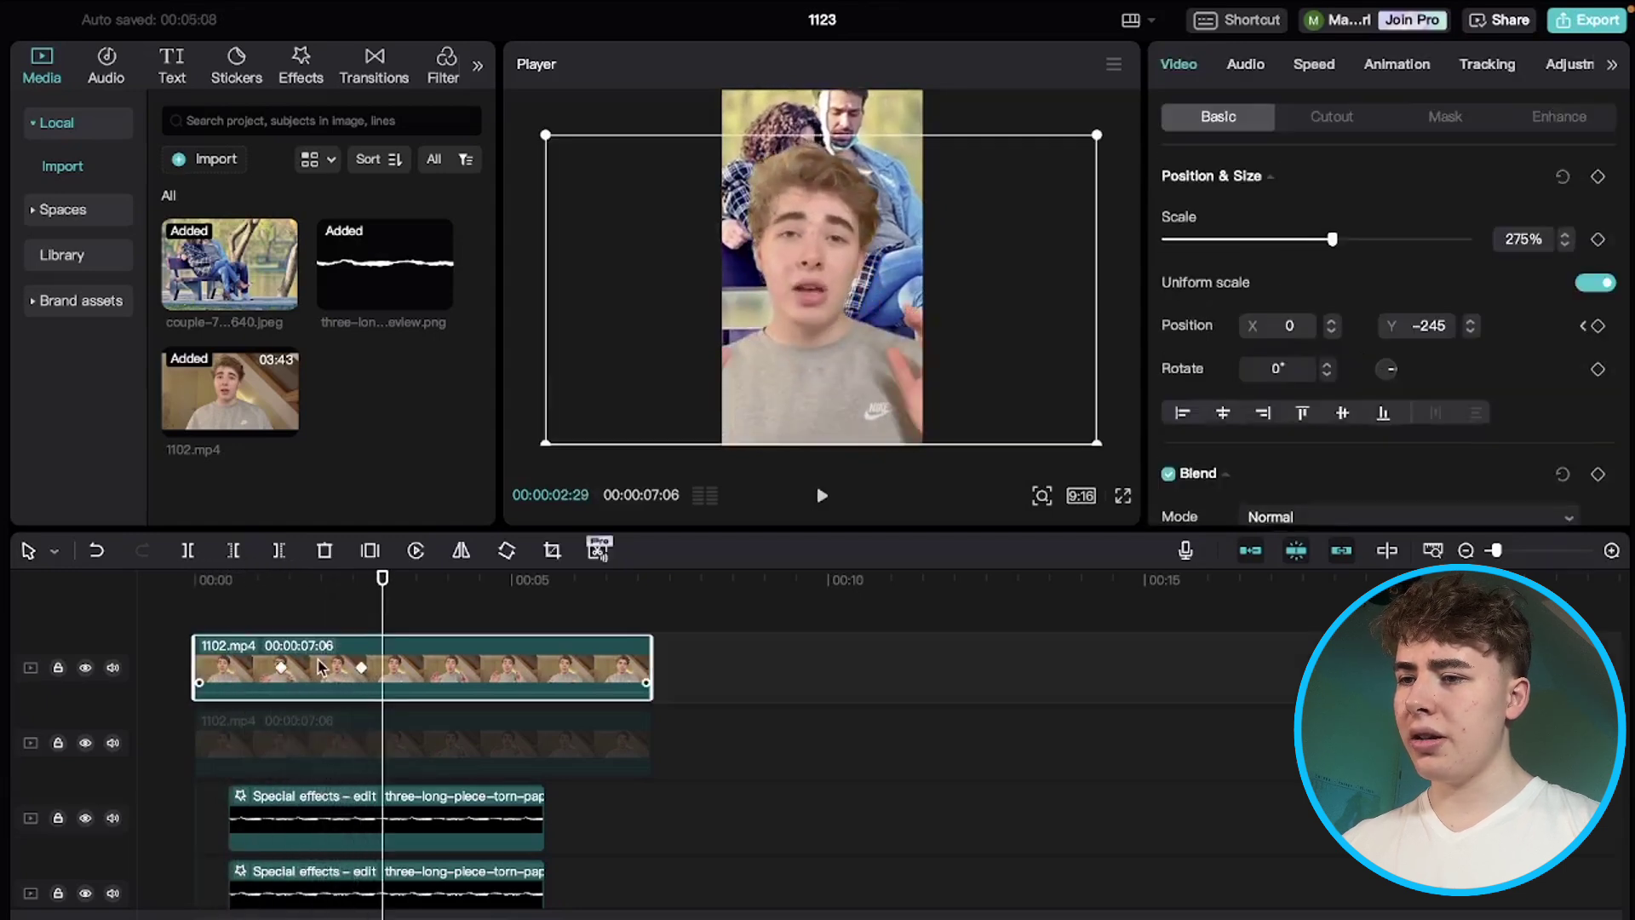
{"action": "left_click_drag", "start_coordinate": [362, 668], "coordinate": [328, 675]}
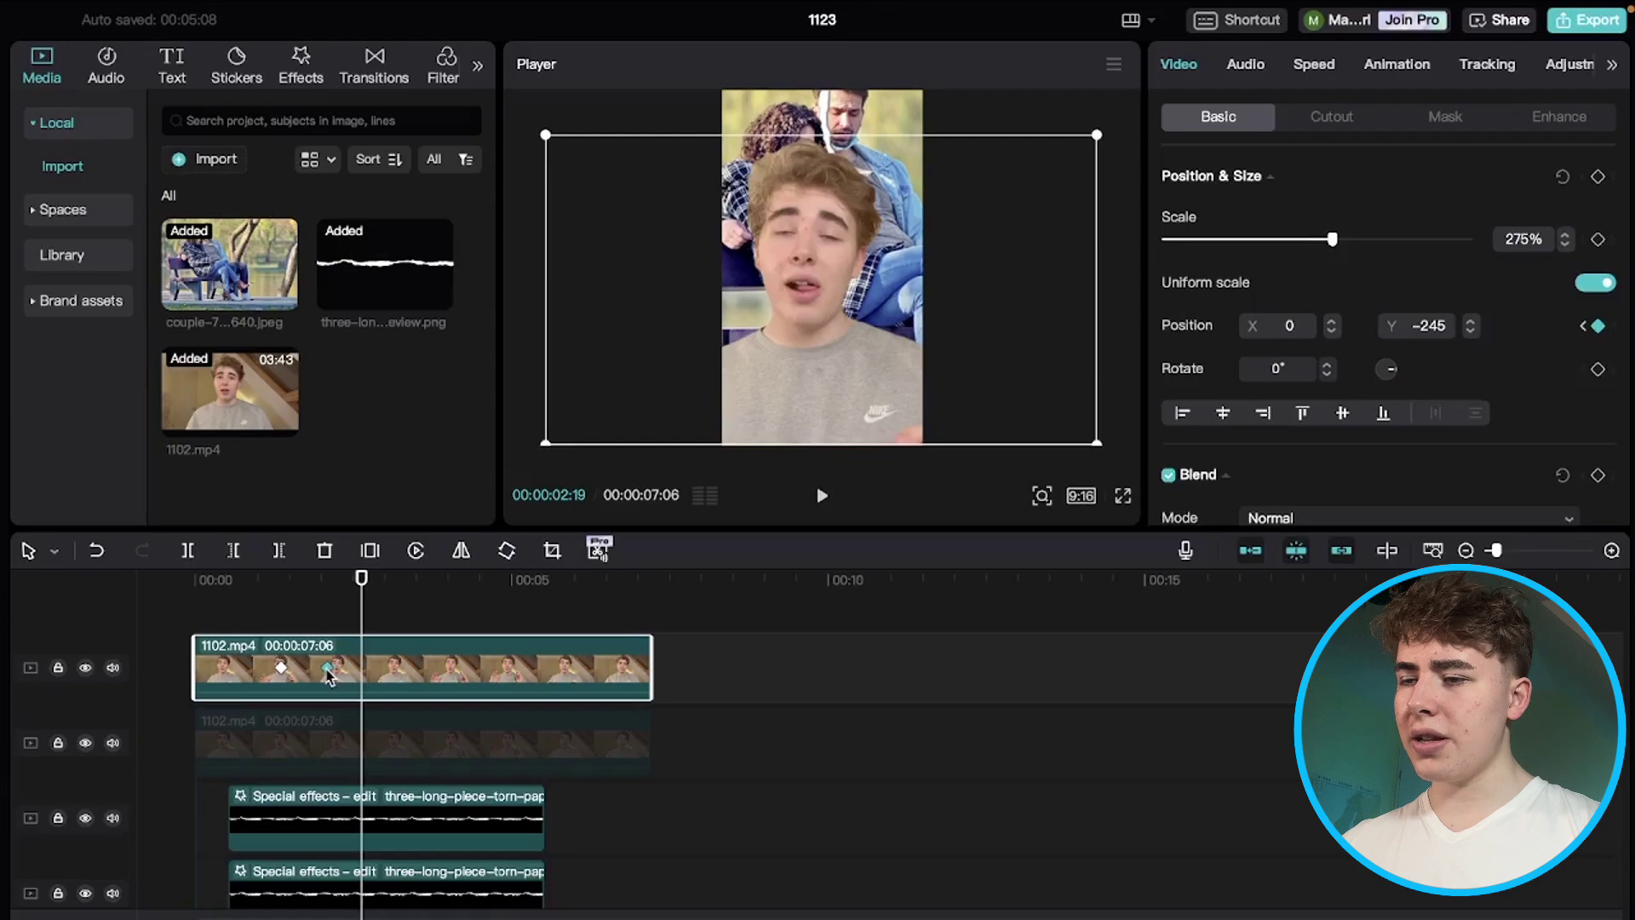
{"action": "left_click", "coordinate": [262, 635]}
{"action": "key", "text": "space"}
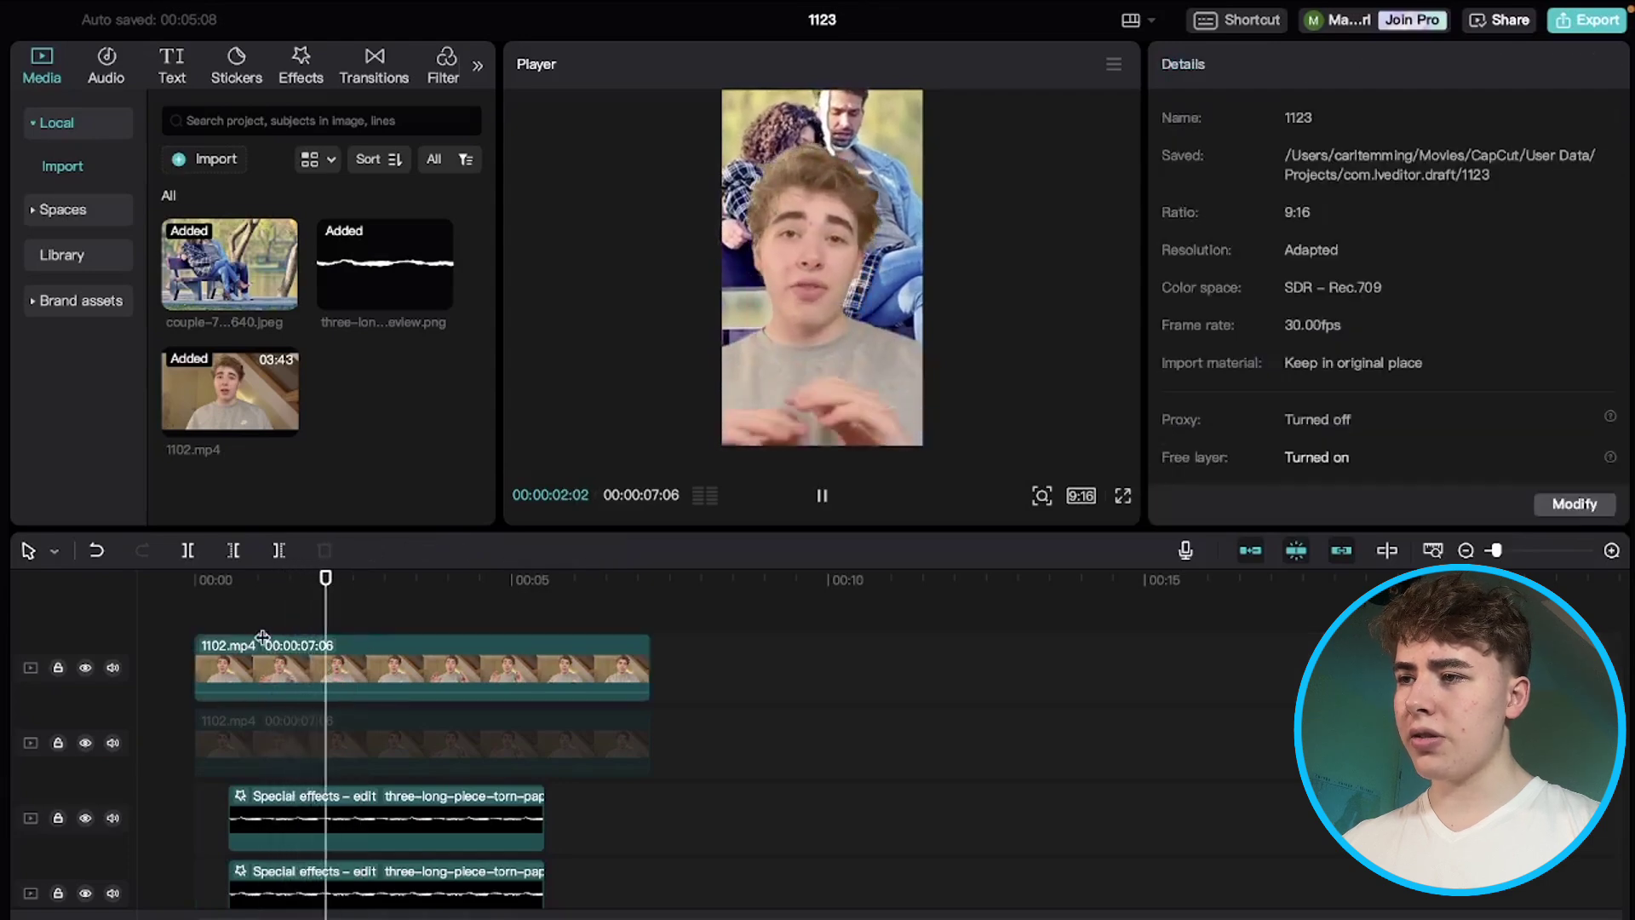
{"action": "key", "text": "space"}
Step: Show the keyframe tracks of the cutout clip and expand the graph for its Y position
{"action": "left_click", "coordinate": [290, 628]}
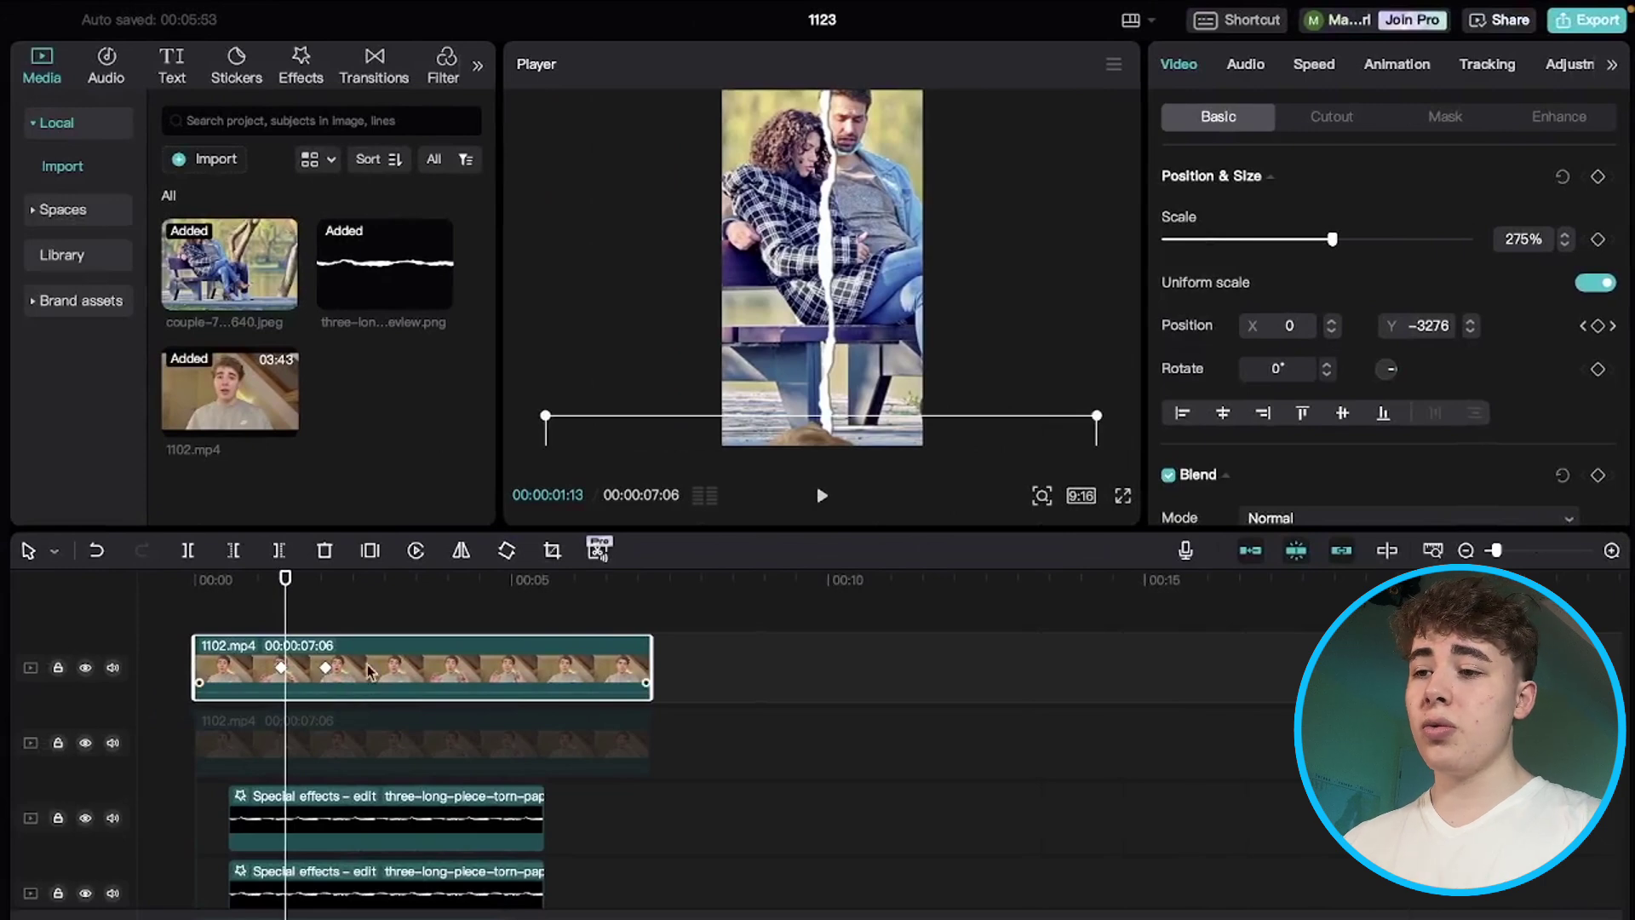
{"action": "right_click", "coordinate": [399, 666]}
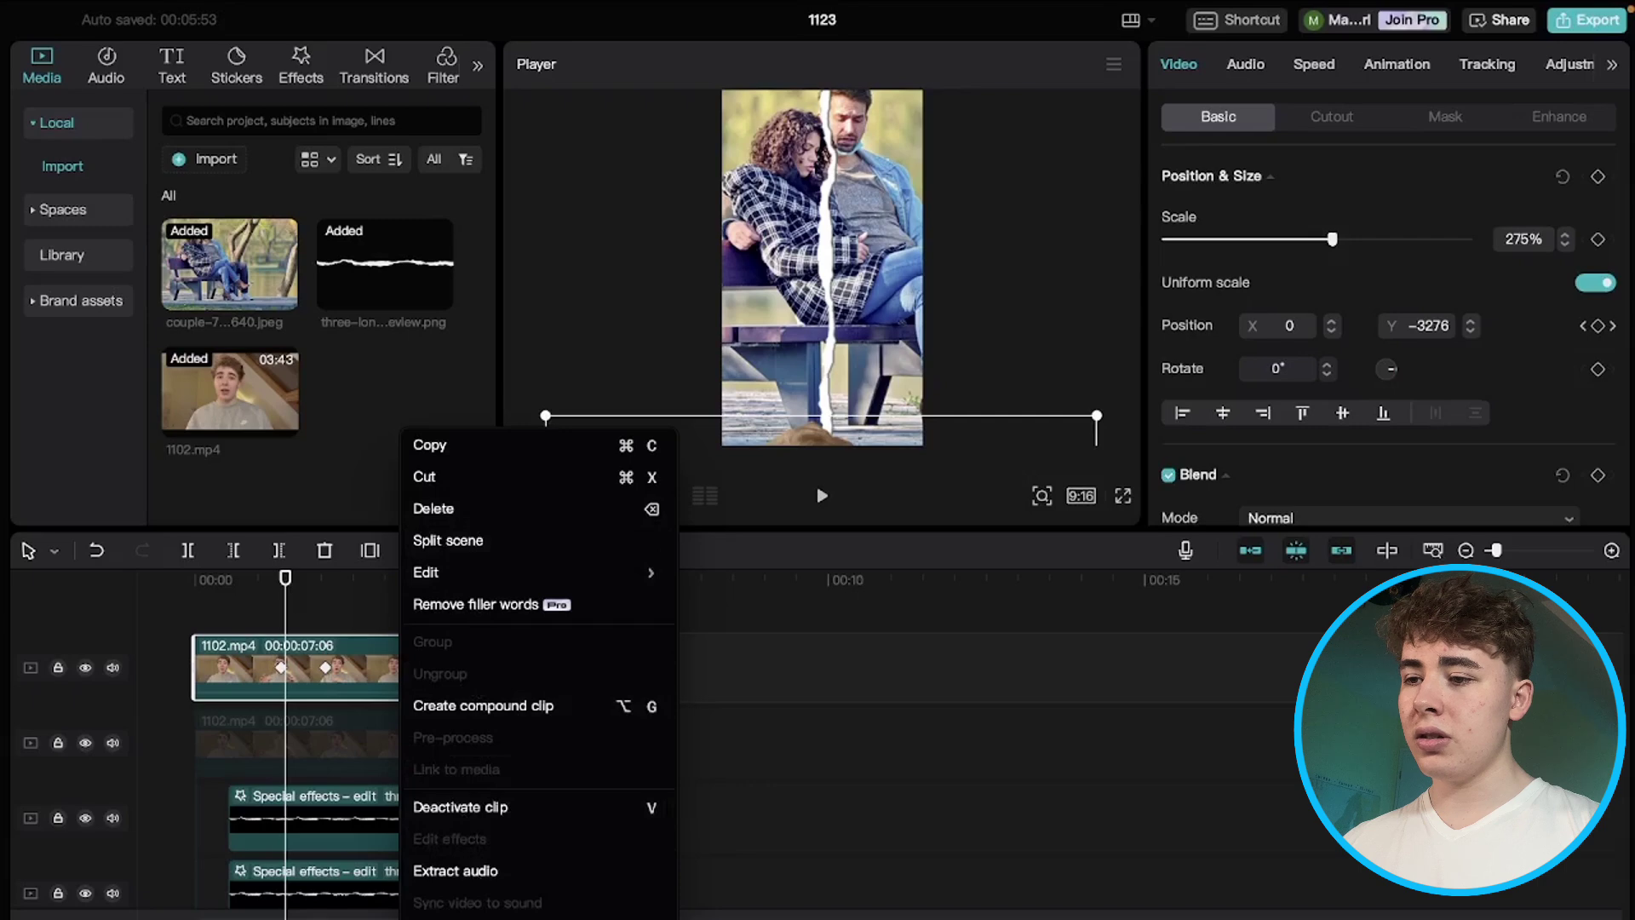
{"action": "left_click", "coordinate": [539, 749]}
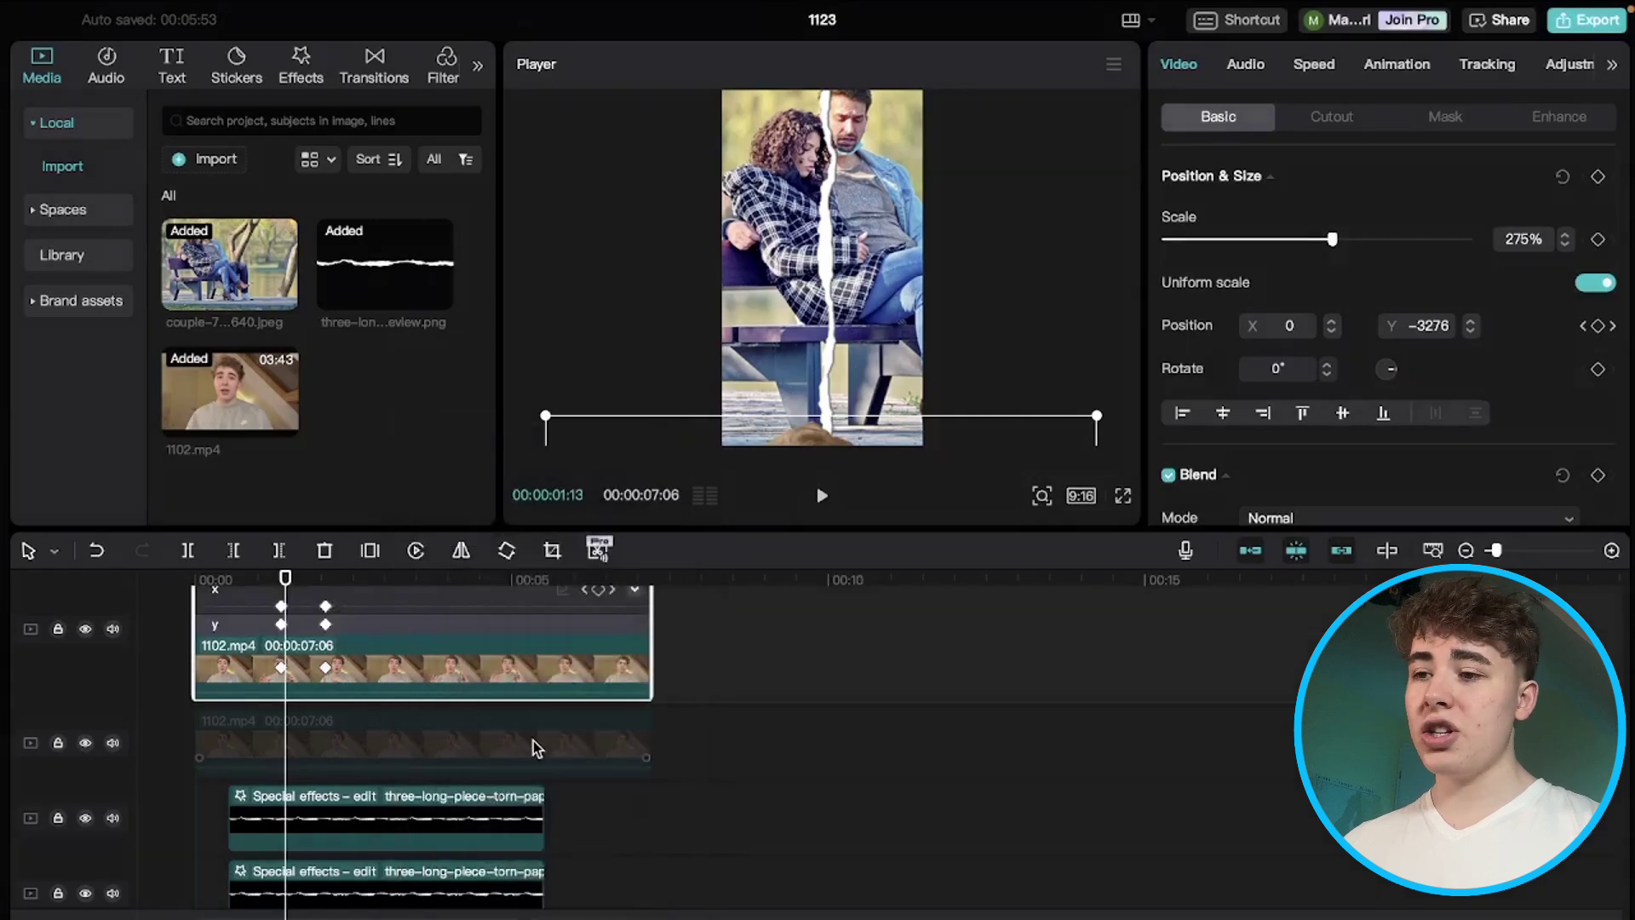
{"action": "left_click", "coordinate": [366, 685]}
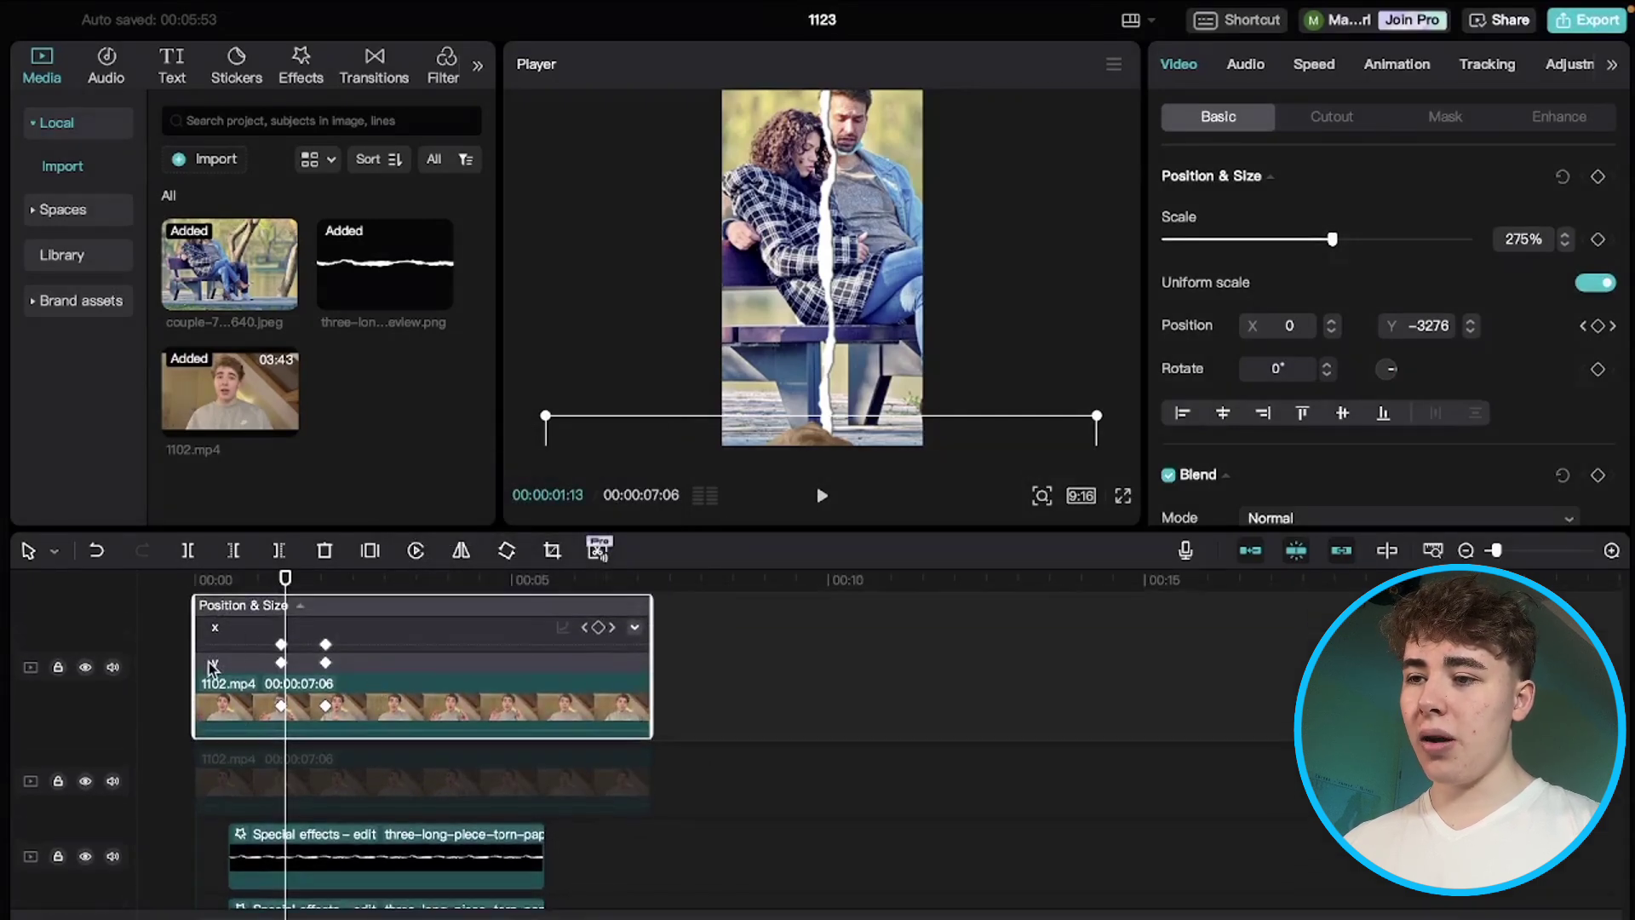
{"action": "scroll", "coordinate": [230, 654], "scroll_direction": "down", "scroll_amount": 1}
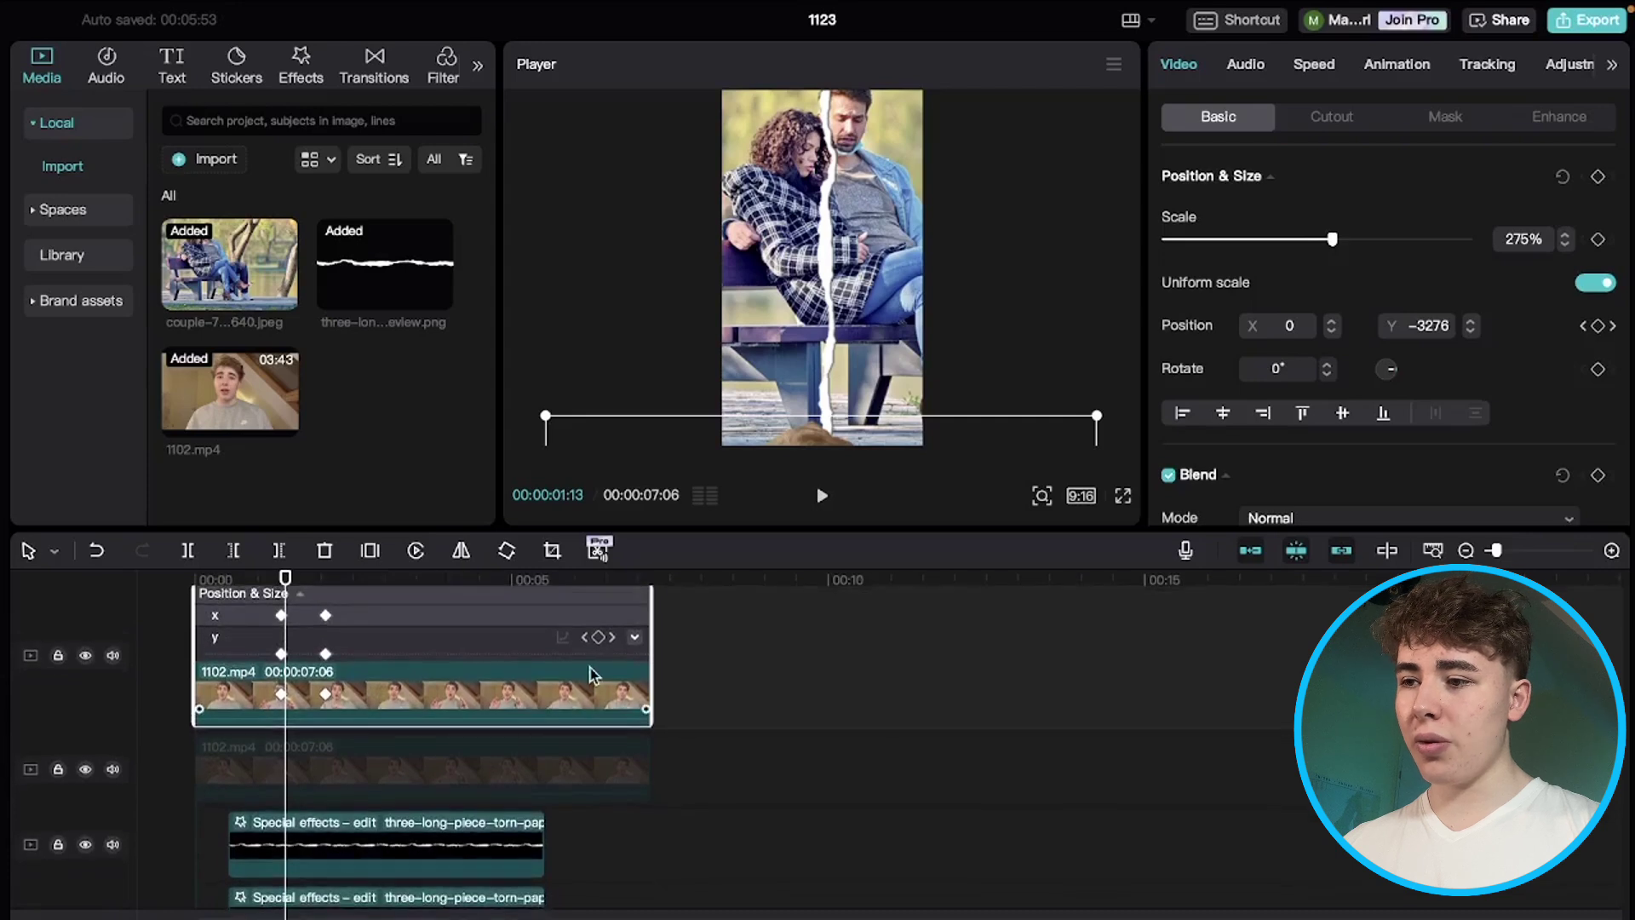
{"action": "left_click", "coordinate": [635, 640]}
{"action": "scroll", "coordinate": [554, 637], "scroll_direction": "up", "scroll_amount": 3}
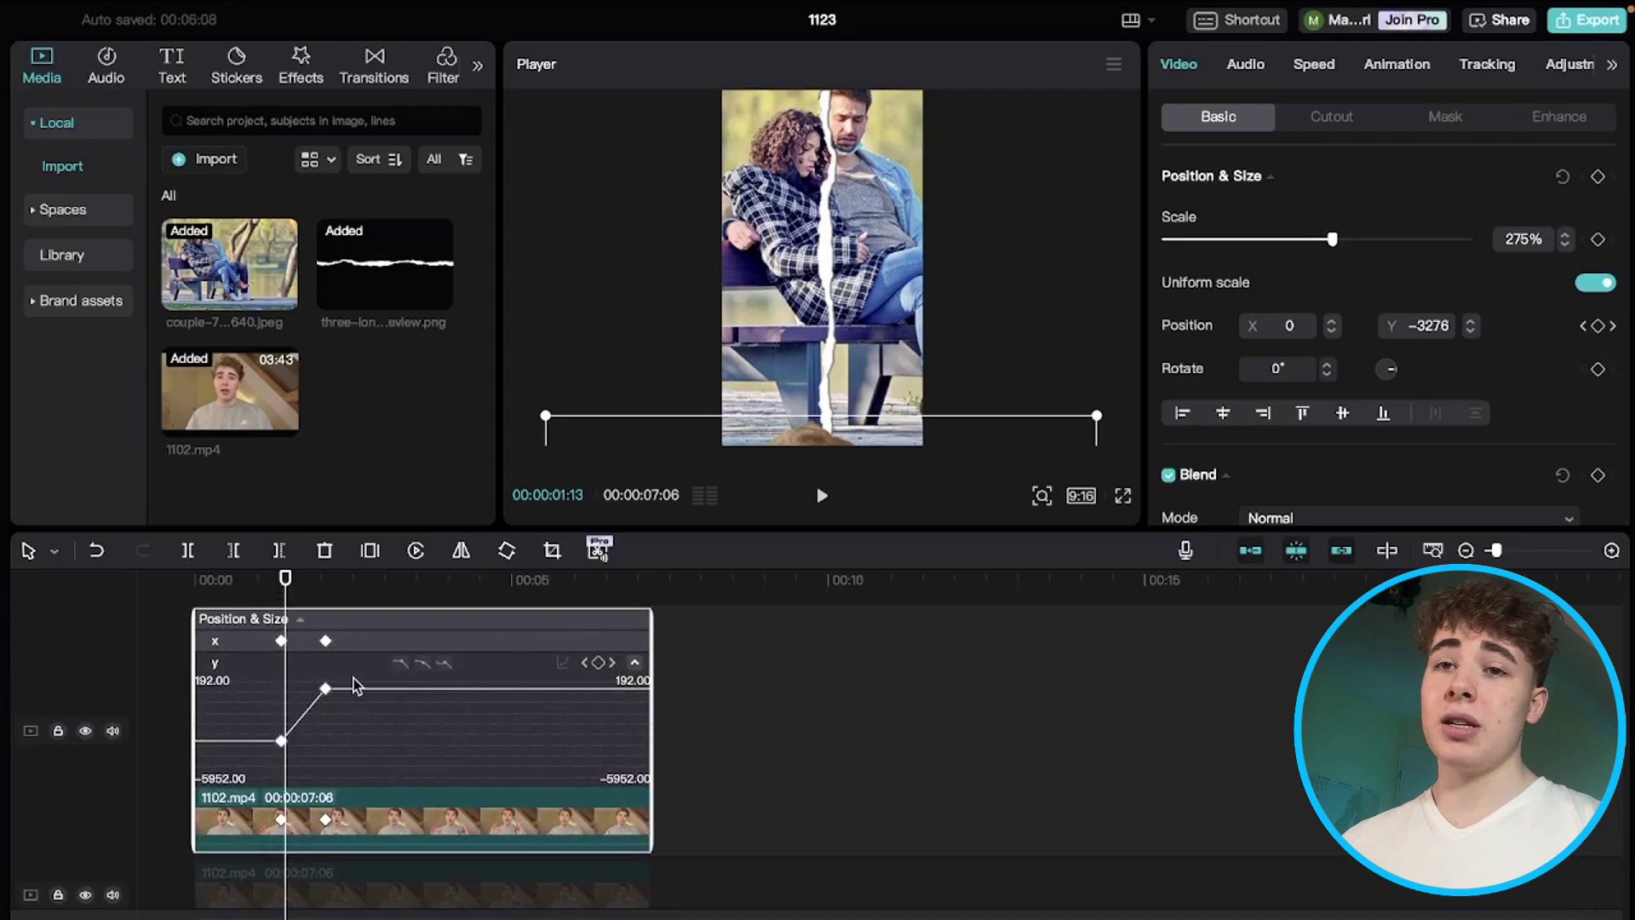
Step: Ease the rise by applying Auto curve to both Y position keyframes of the cutout clip
{"action": "left_click", "coordinate": [282, 741]}
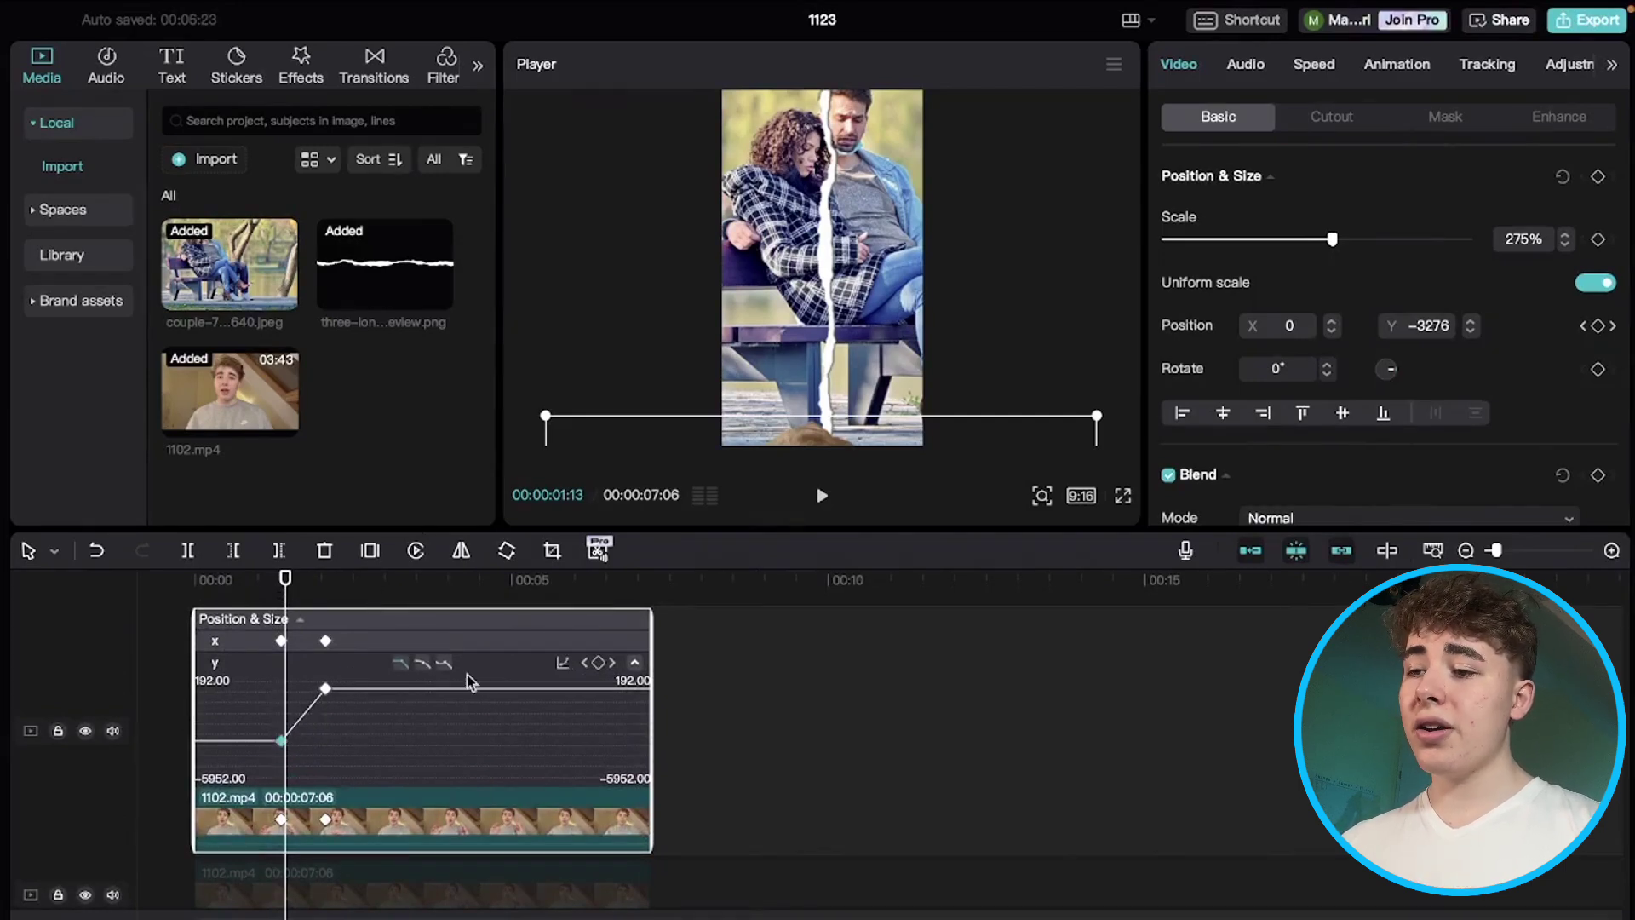
{"action": "left_click", "coordinate": [422, 663]}
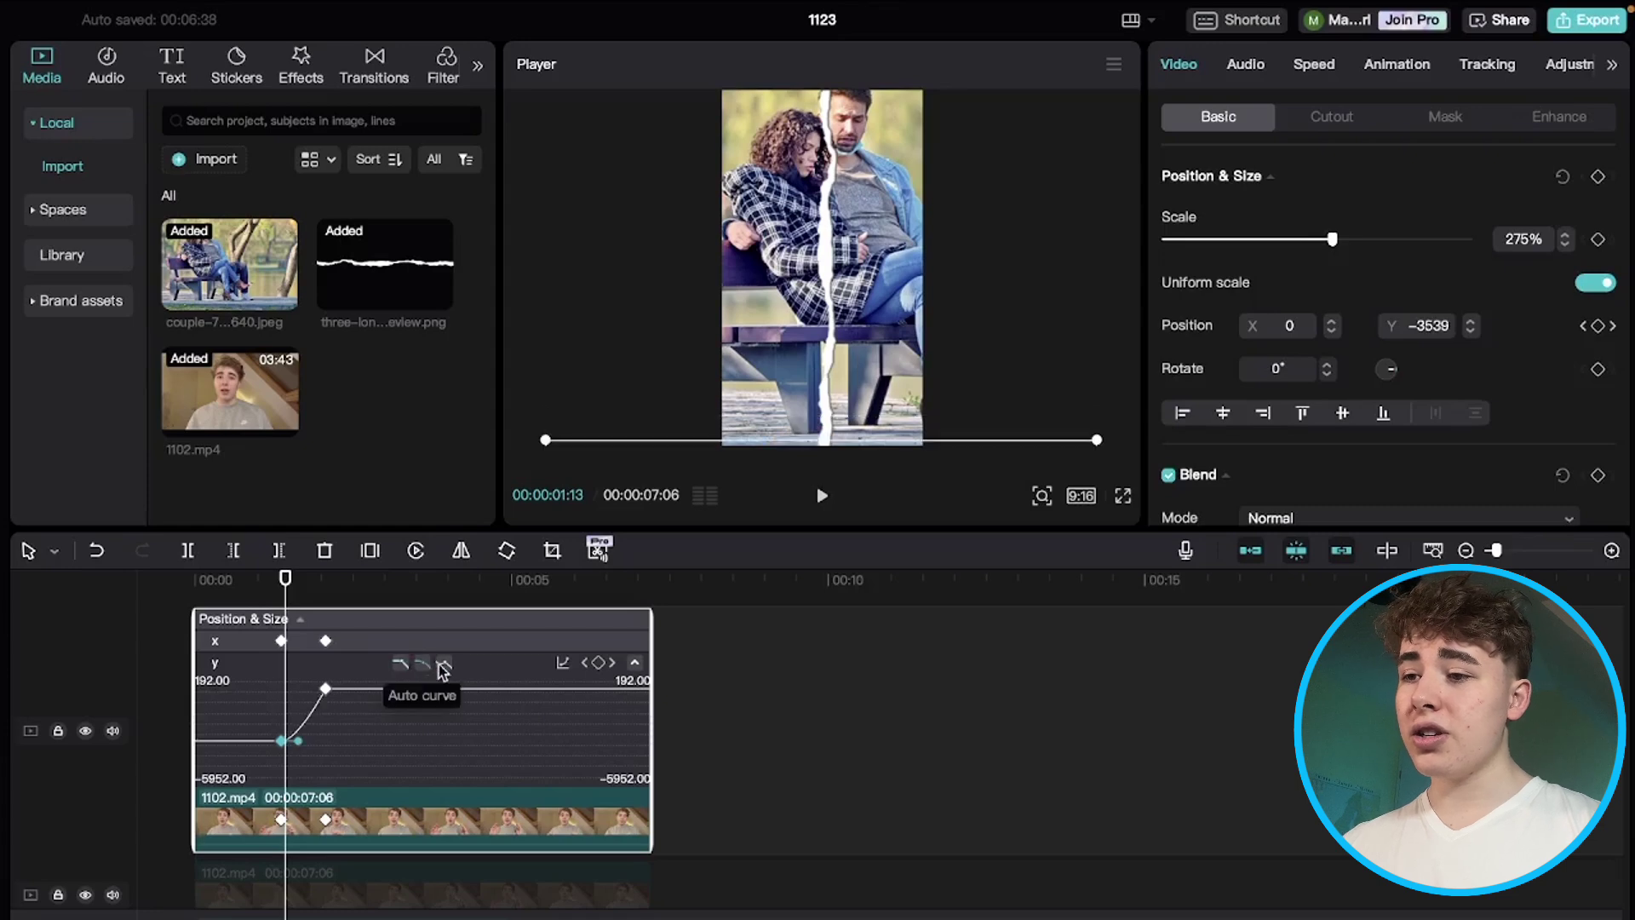
{"action": "left_click", "coordinate": [326, 689]}
{"action": "left_click", "coordinate": [421, 665]}
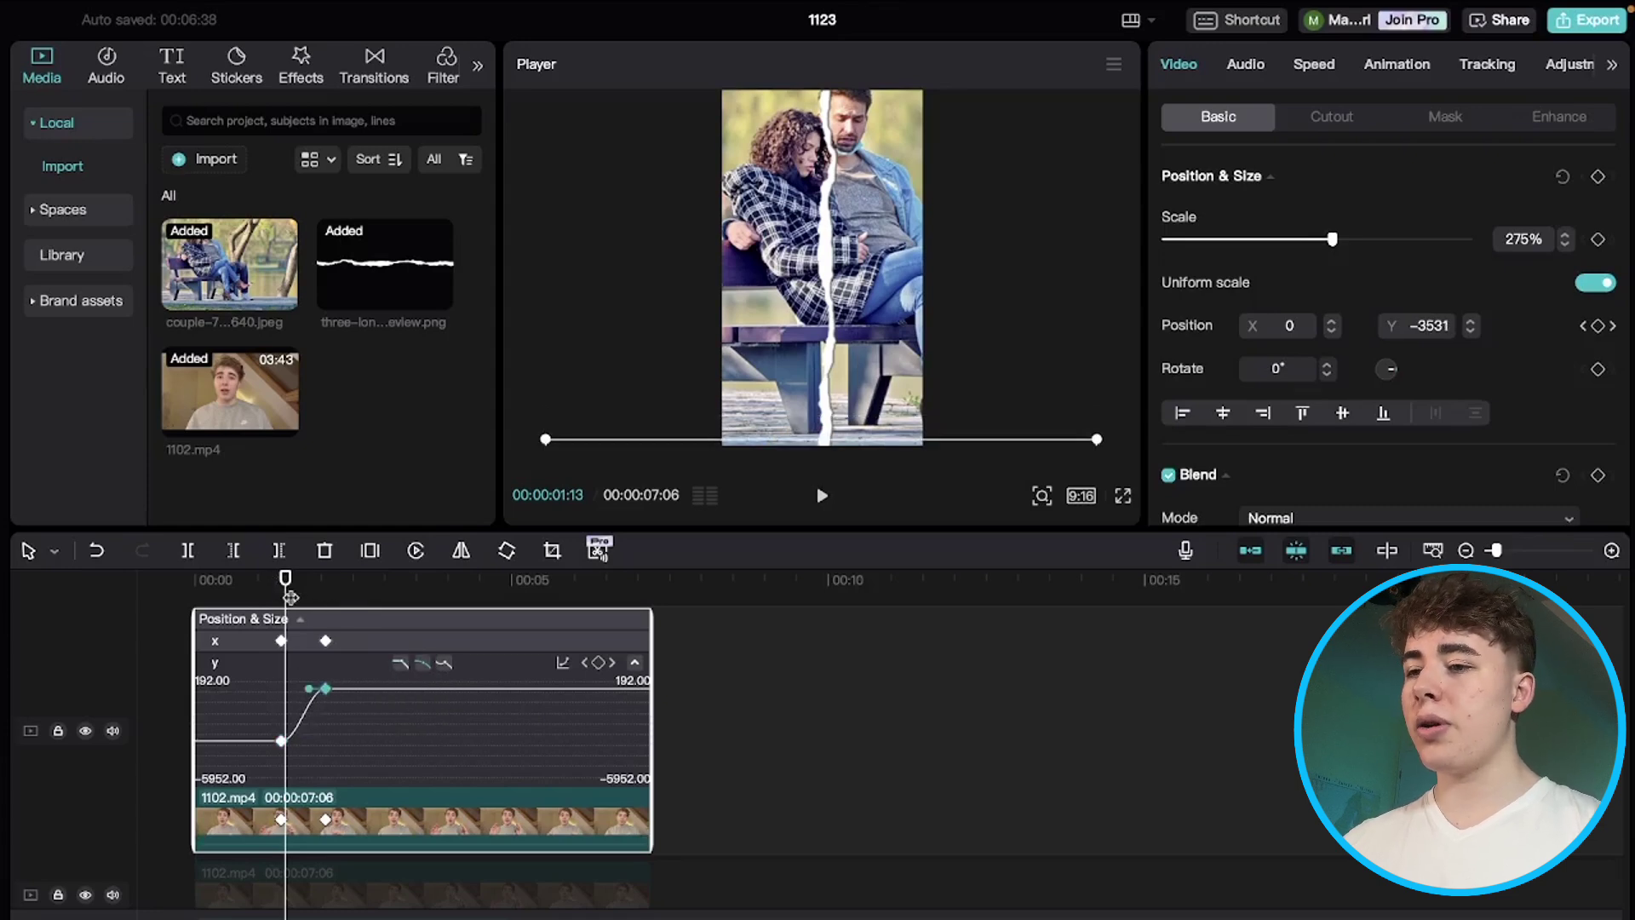
Step: Hide the keyframe graph, then play back and scrub through the eased rise of the cutout clip
{"action": "right_click", "coordinate": [468, 813]}
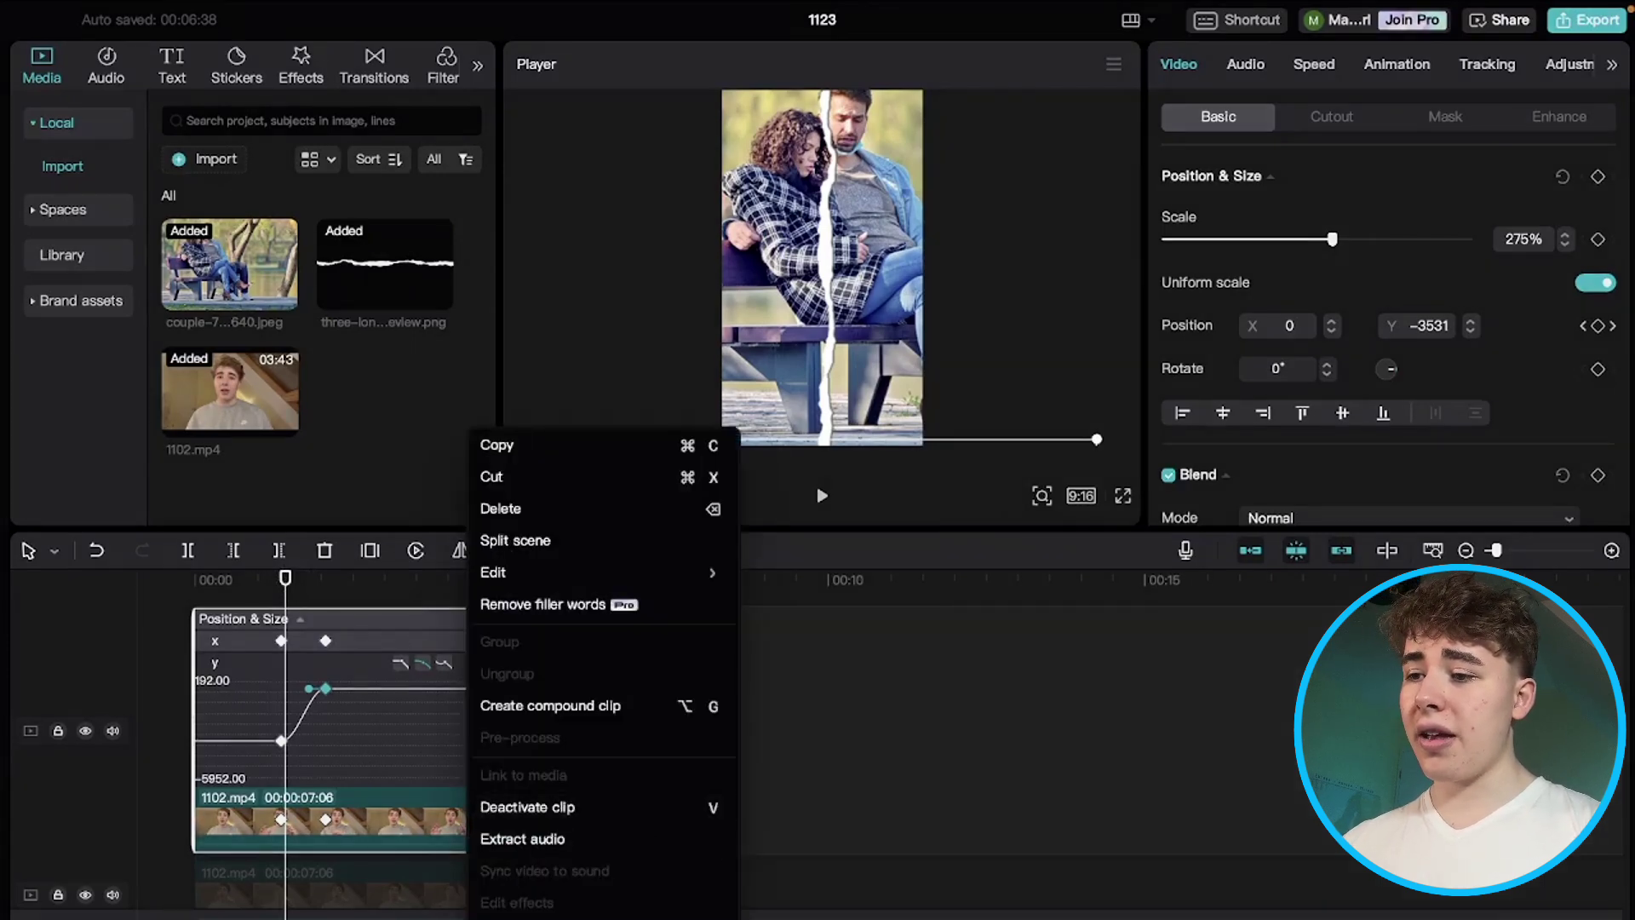
{"action": "key", "text": "Escape"}
{"action": "left_click", "coordinate": [255, 608]}
{"action": "key", "text": "space"}
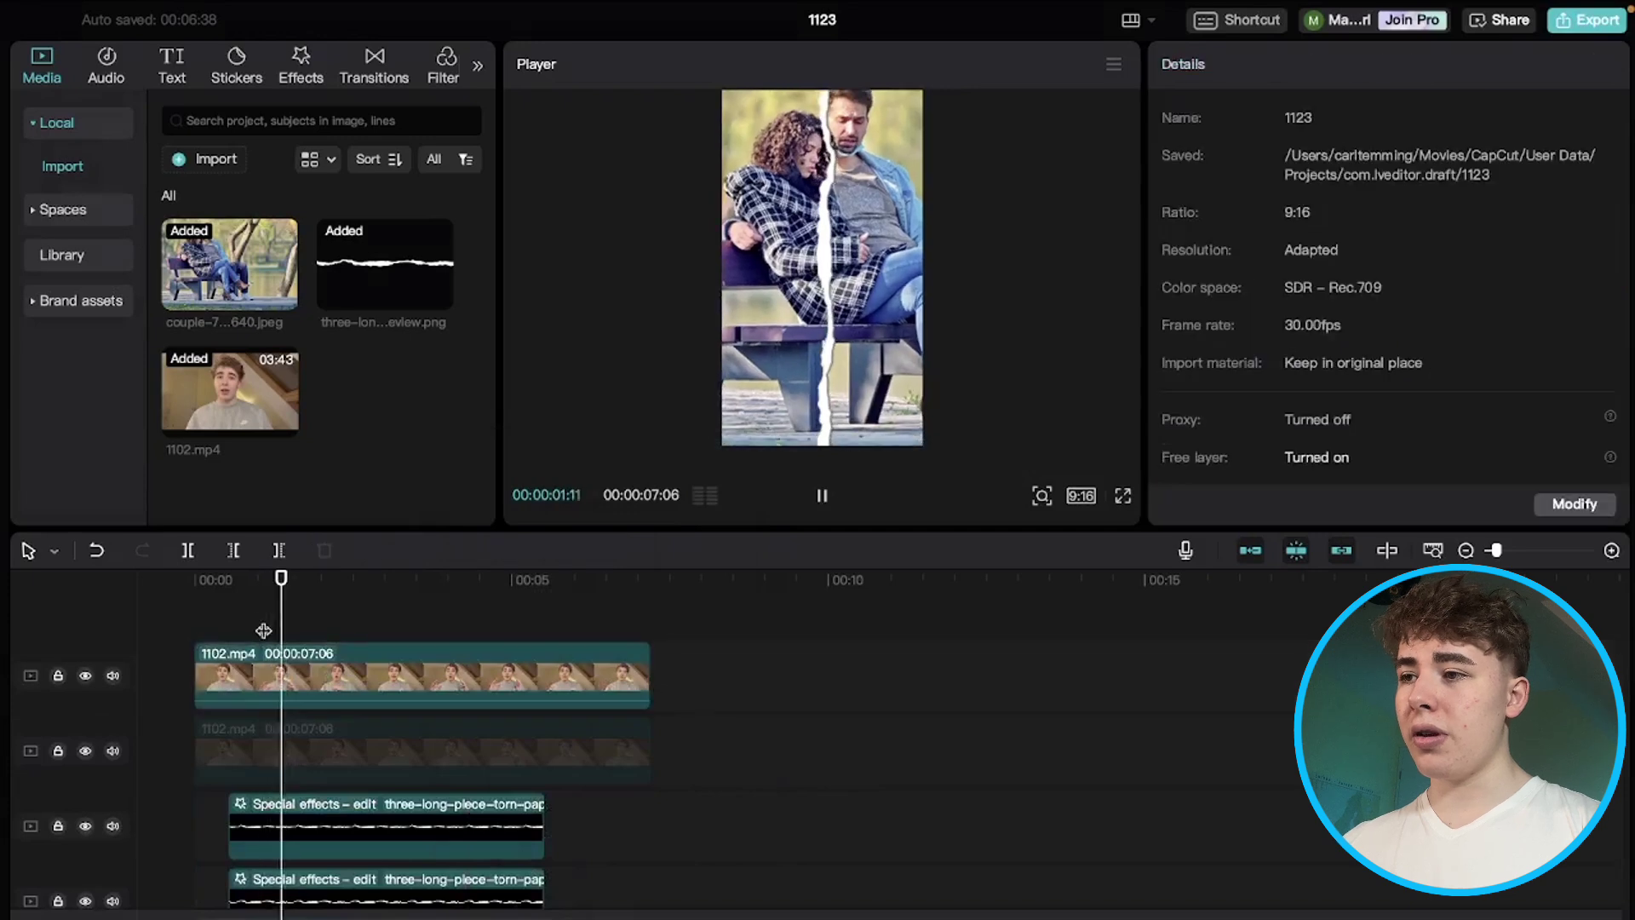
{"action": "key", "text": "space"}
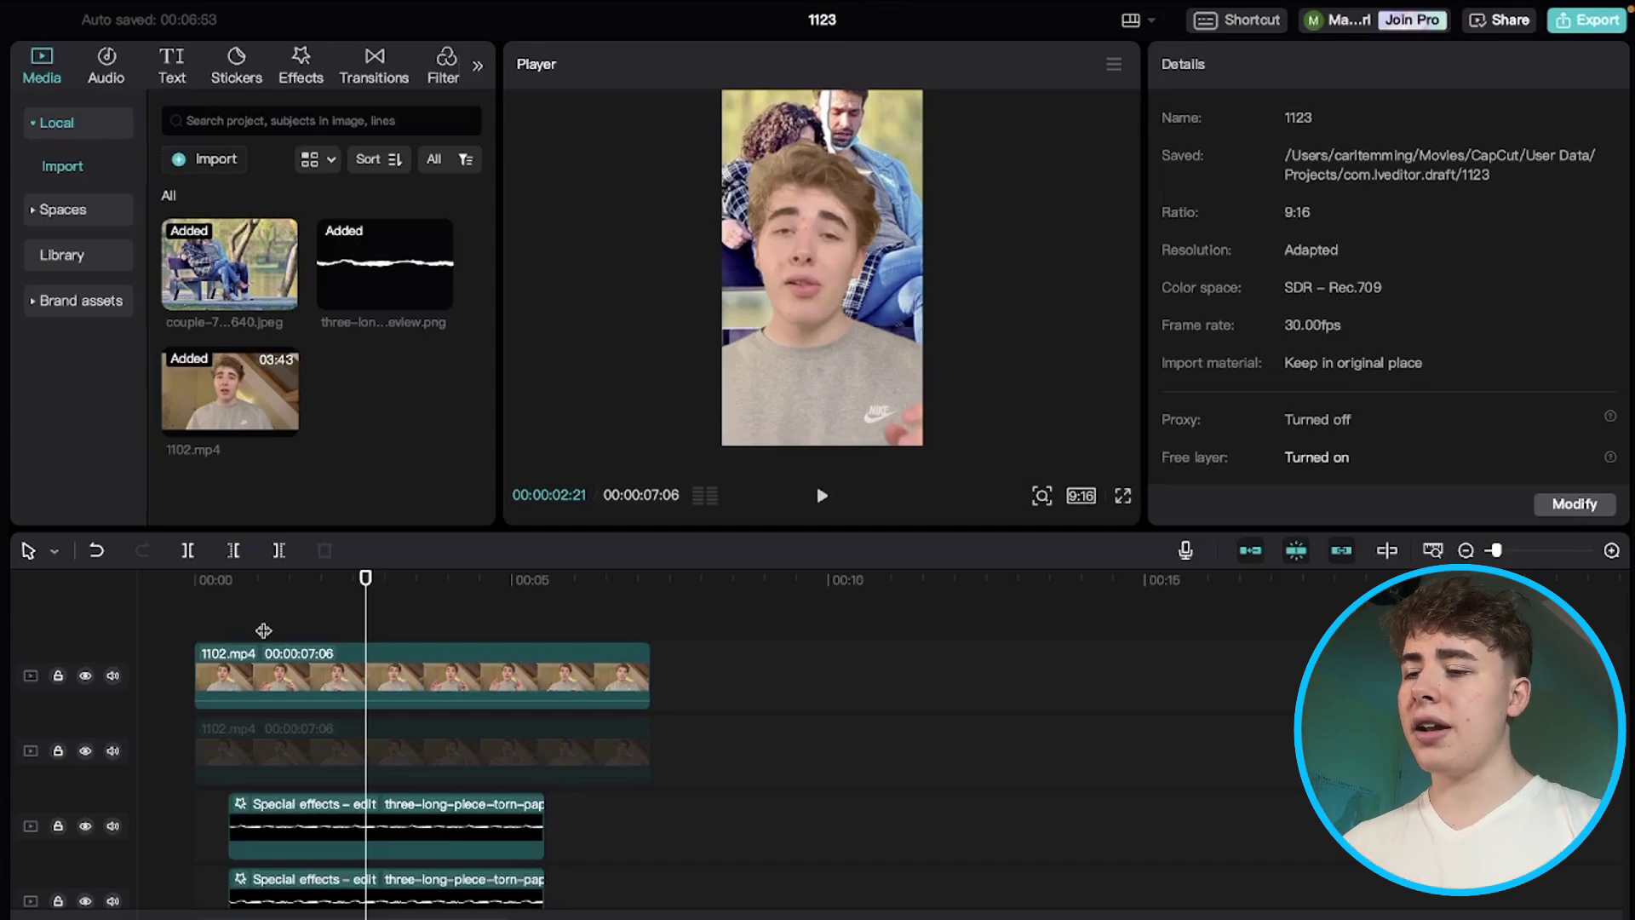
{"action": "left_click", "coordinate": [284, 632]}
{"action": "left_click_drag", "start_coordinate": [284, 632], "coordinate": [276, 632]}
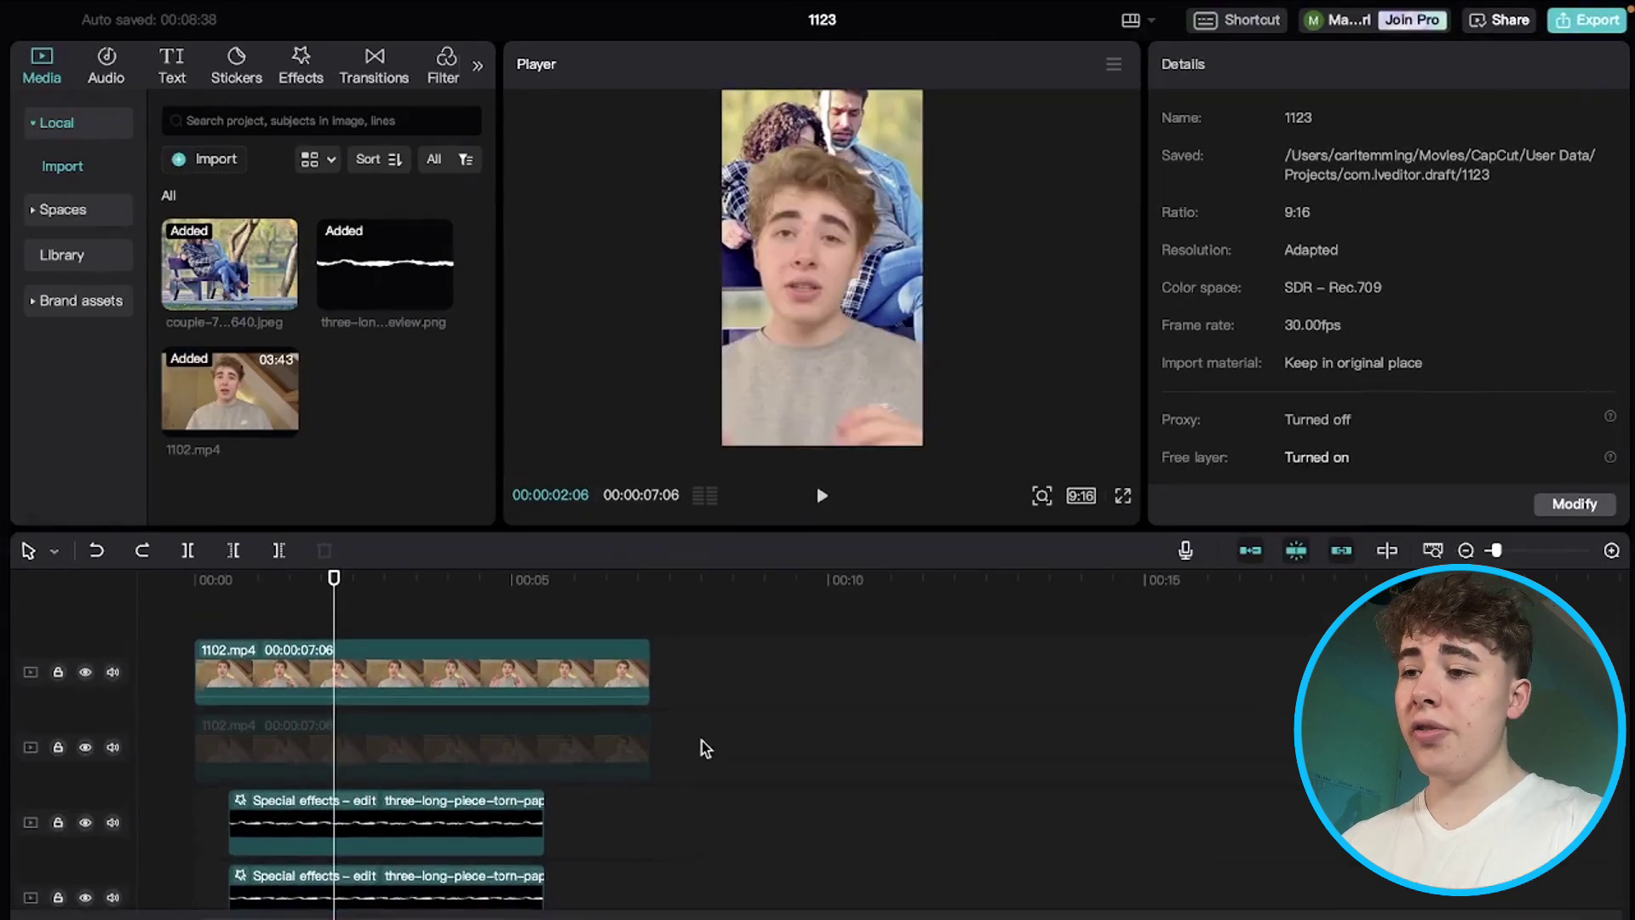
Step: Duplicate the cutout clip onto a track above and trim the copy's start to its first position keyframe
{"action": "left_click", "coordinate": [365, 664]}
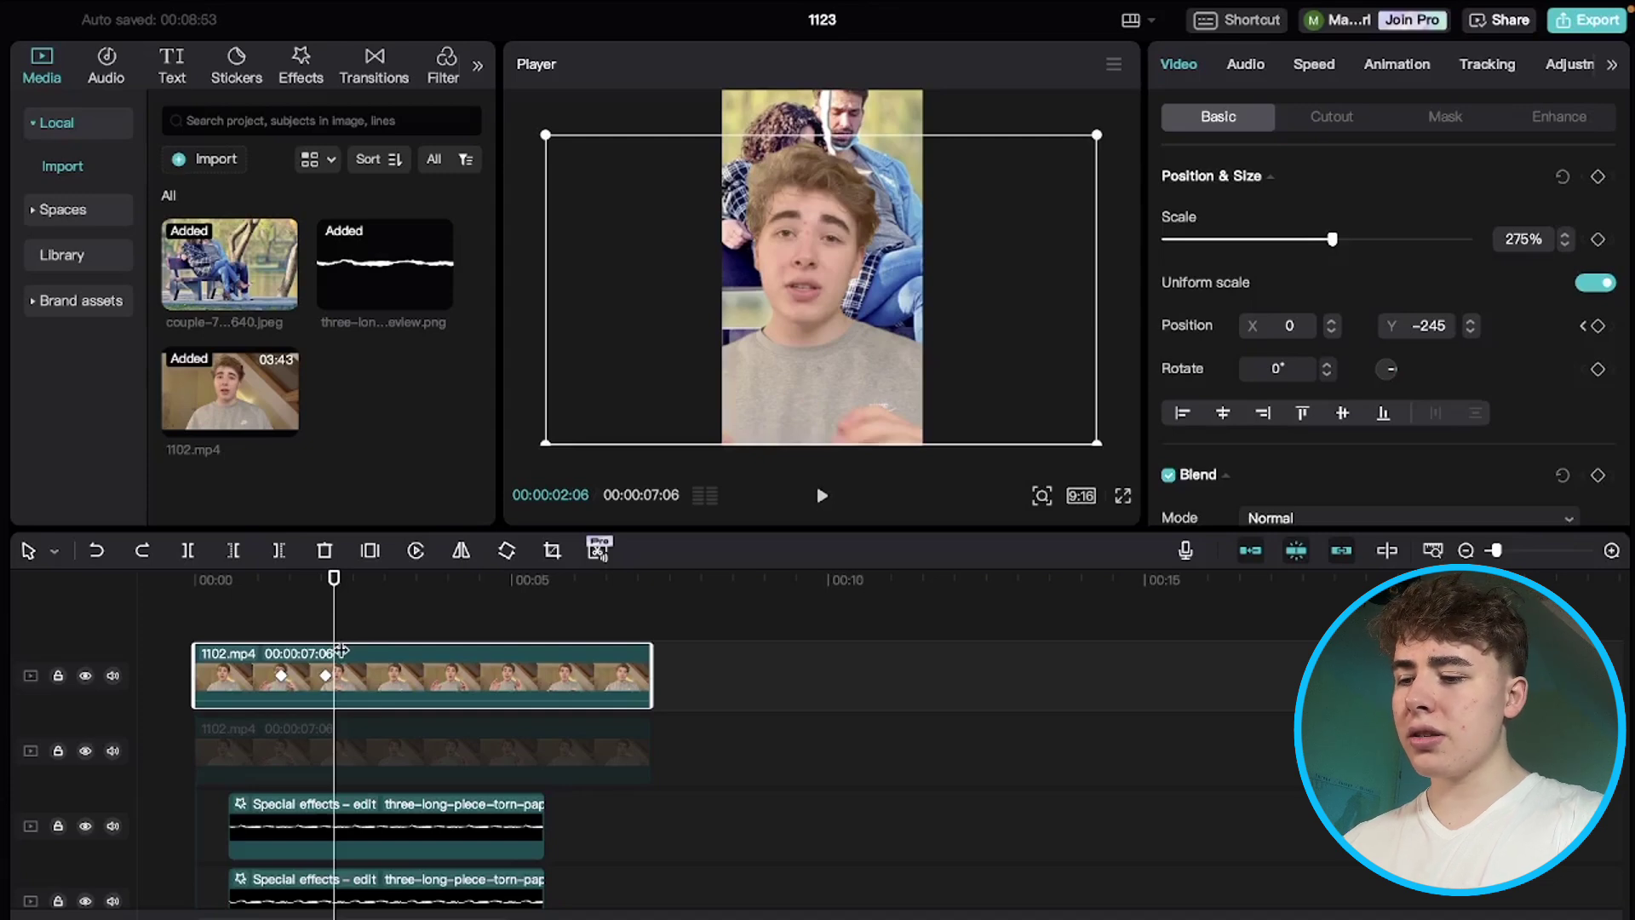
{"action": "left_click_drag", "start_coordinate": [340, 652], "coordinate": [277, 649]}
{"action": "left_click", "coordinate": [259, 632]}
{"action": "left_click", "coordinate": [243, 669]}
{"action": "scroll", "coordinate": [279, 649], "scroll_direction": "up", "scroll_amount": 5}
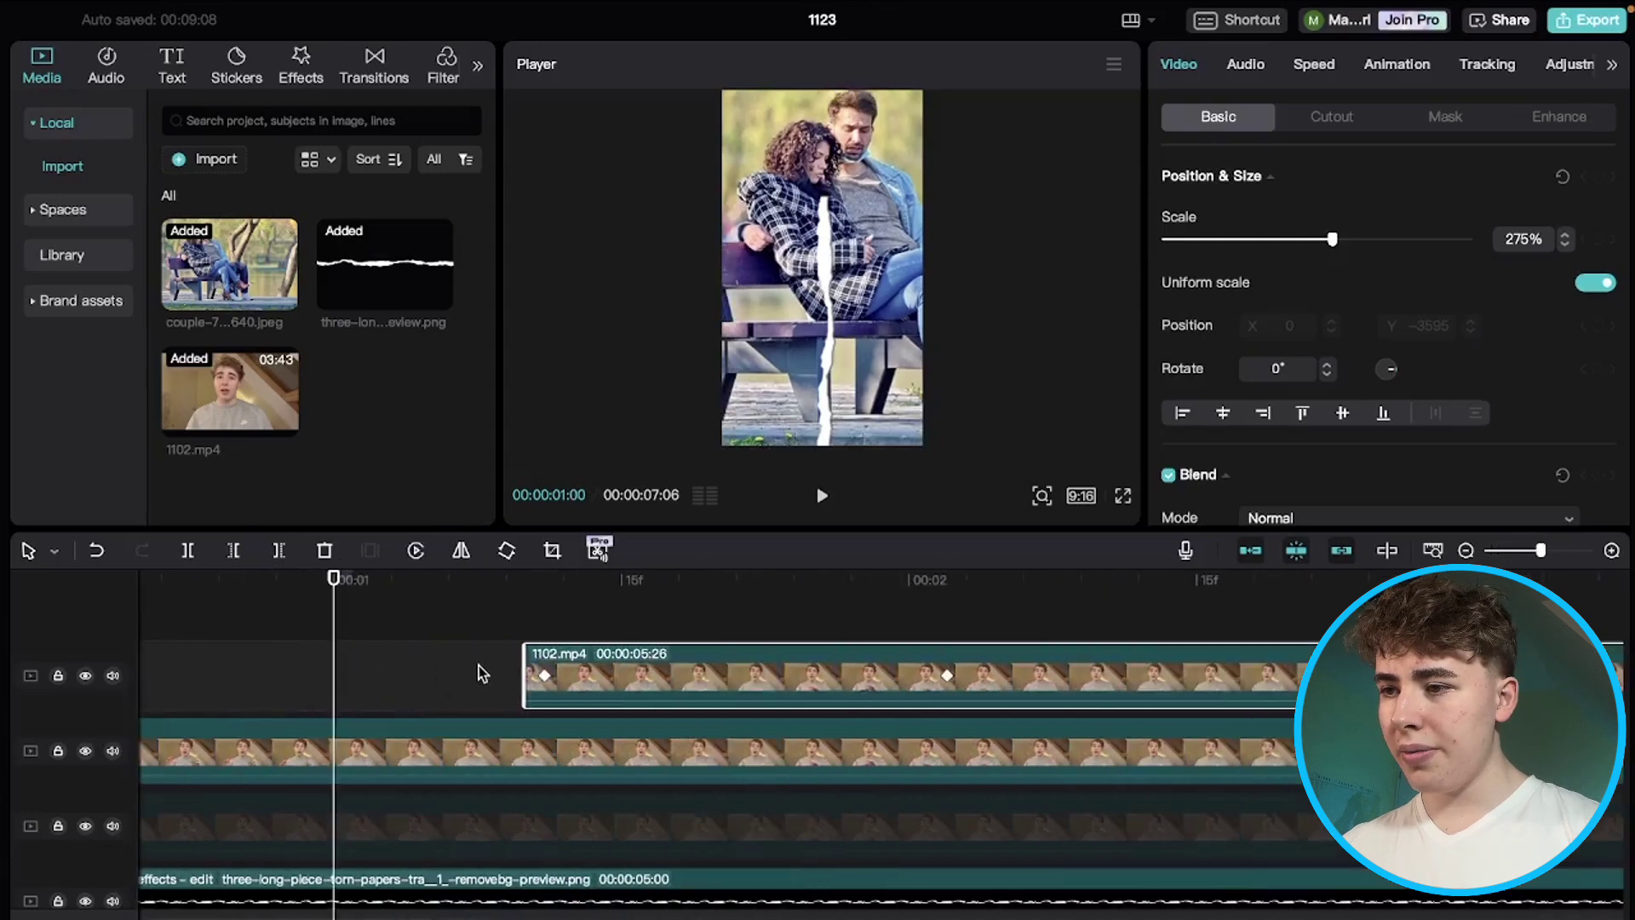
{"action": "left_click_drag", "start_coordinate": [521, 654], "coordinate": [545, 654]}
Step: Trim the end of the upper cutout copy back to its second position keyframe, at about 00:00:02:02
{"action": "scroll", "coordinate": [631, 677], "scroll_direction": "down", "scroll_amount": 5}
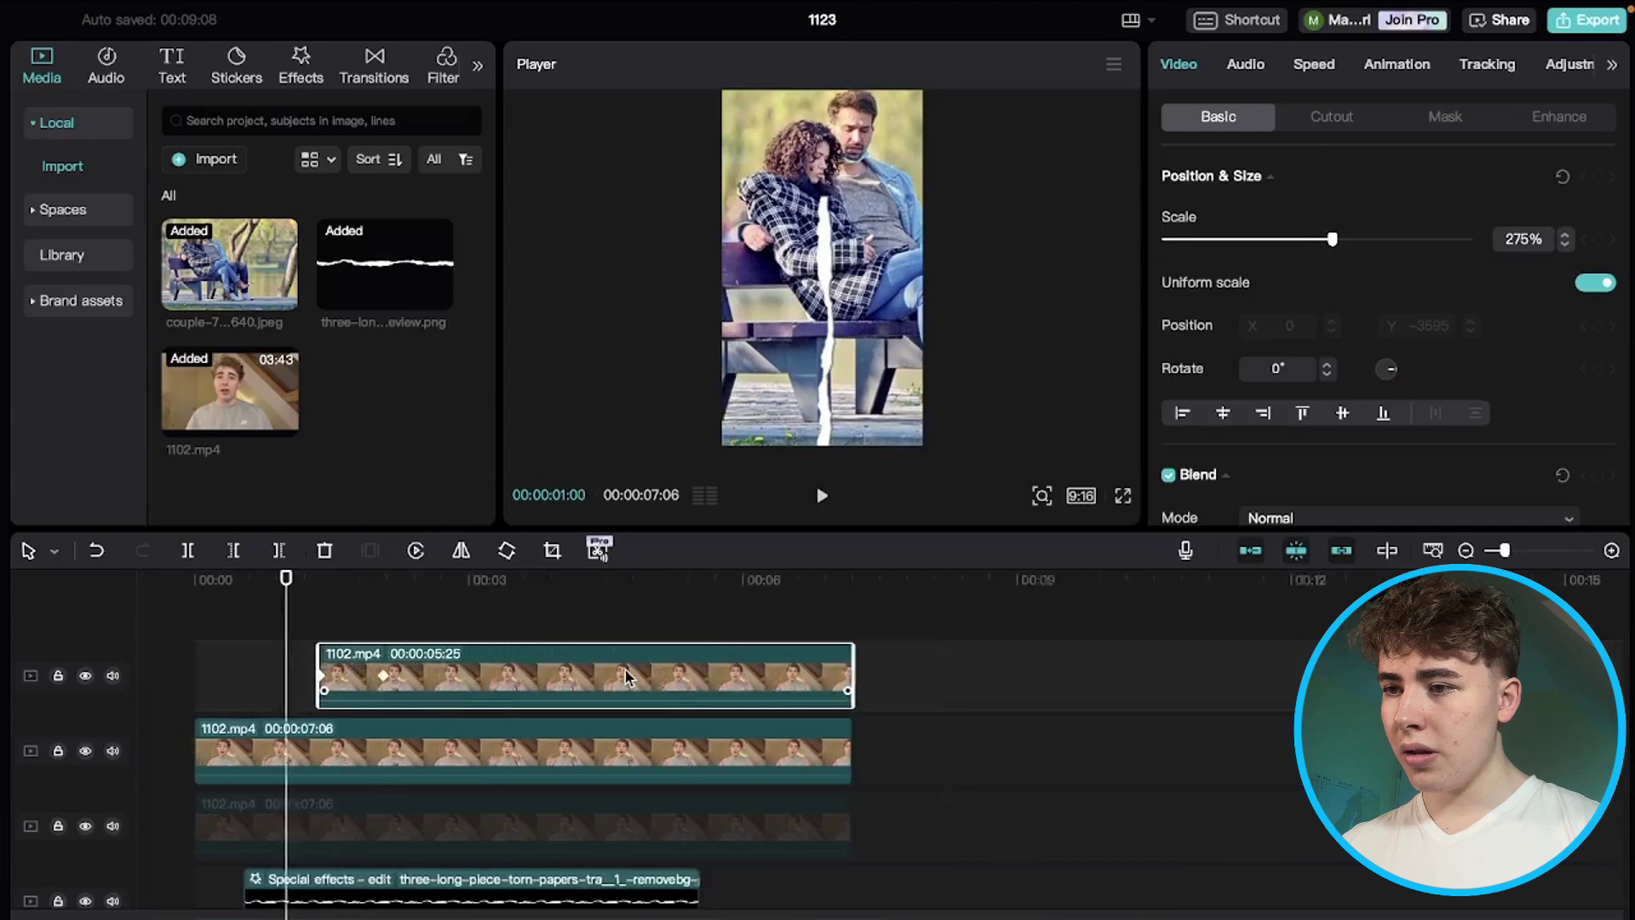
{"action": "left_click_drag", "start_coordinate": [741, 671], "coordinate": [361, 673]}
{"action": "scroll", "coordinate": [353, 700], "scroll_direction": "up", "scroll_amount": 3}
{"action": "scroll", "coordinate": [353, 700], "scroll_direction": "up", "scroll_amount": 3}
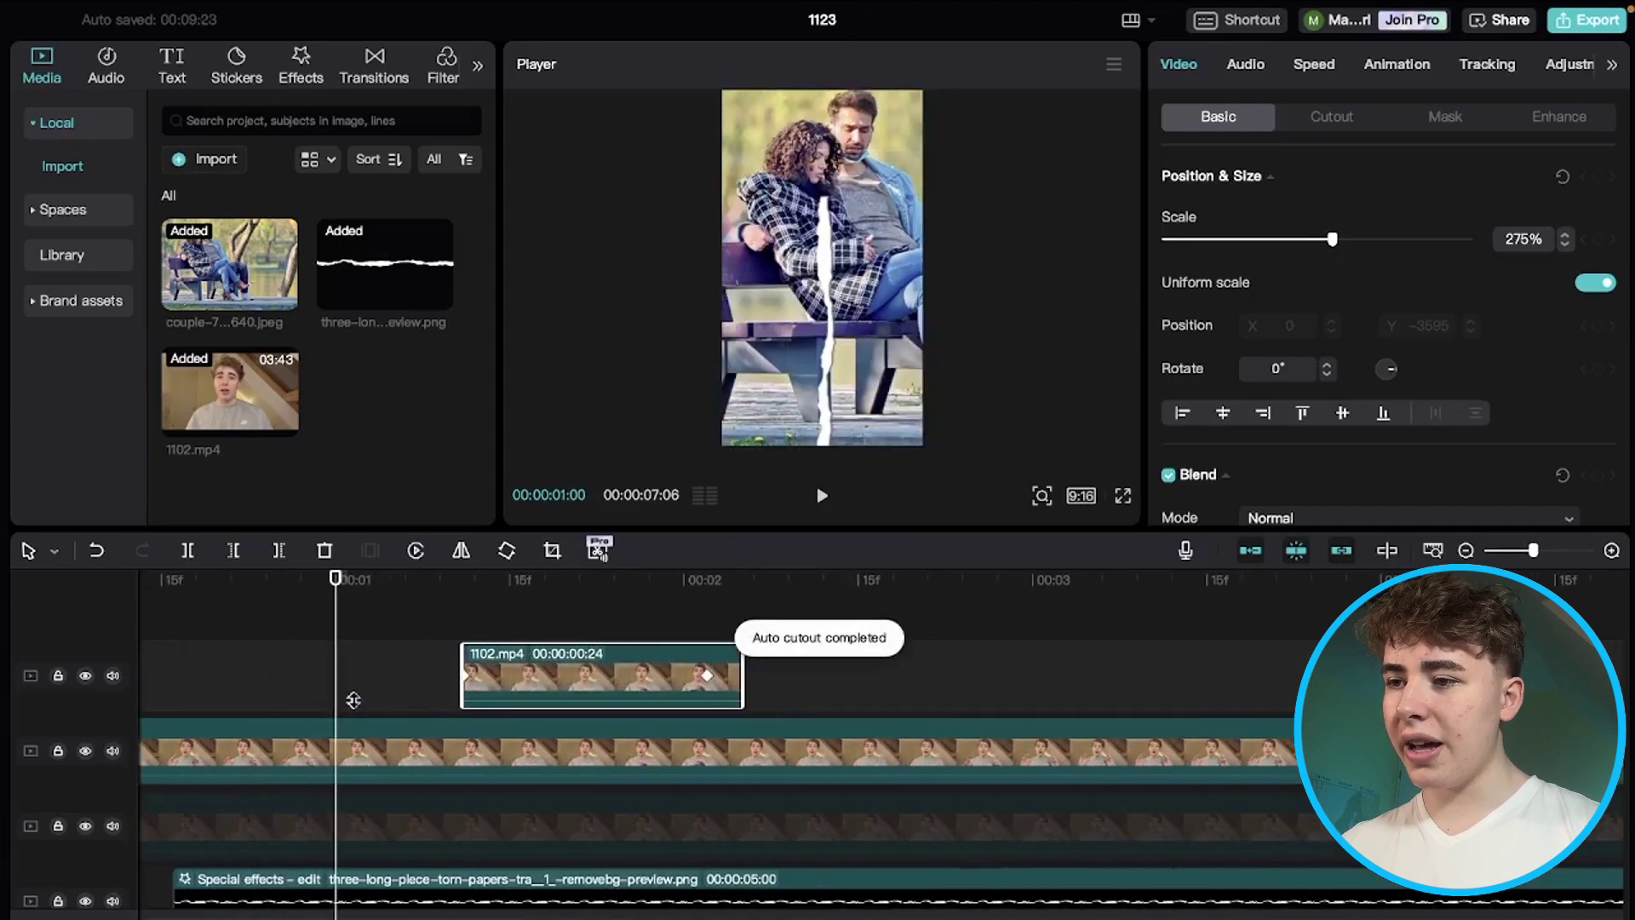
{"action": "left_click_drag", "start_coordinate": [1112, 694], "coordinate": [1048, 698]}
{"action": "scroll", "coordinate": [341, 681], "scroll_direction": "down", "scroll_amount": 3}
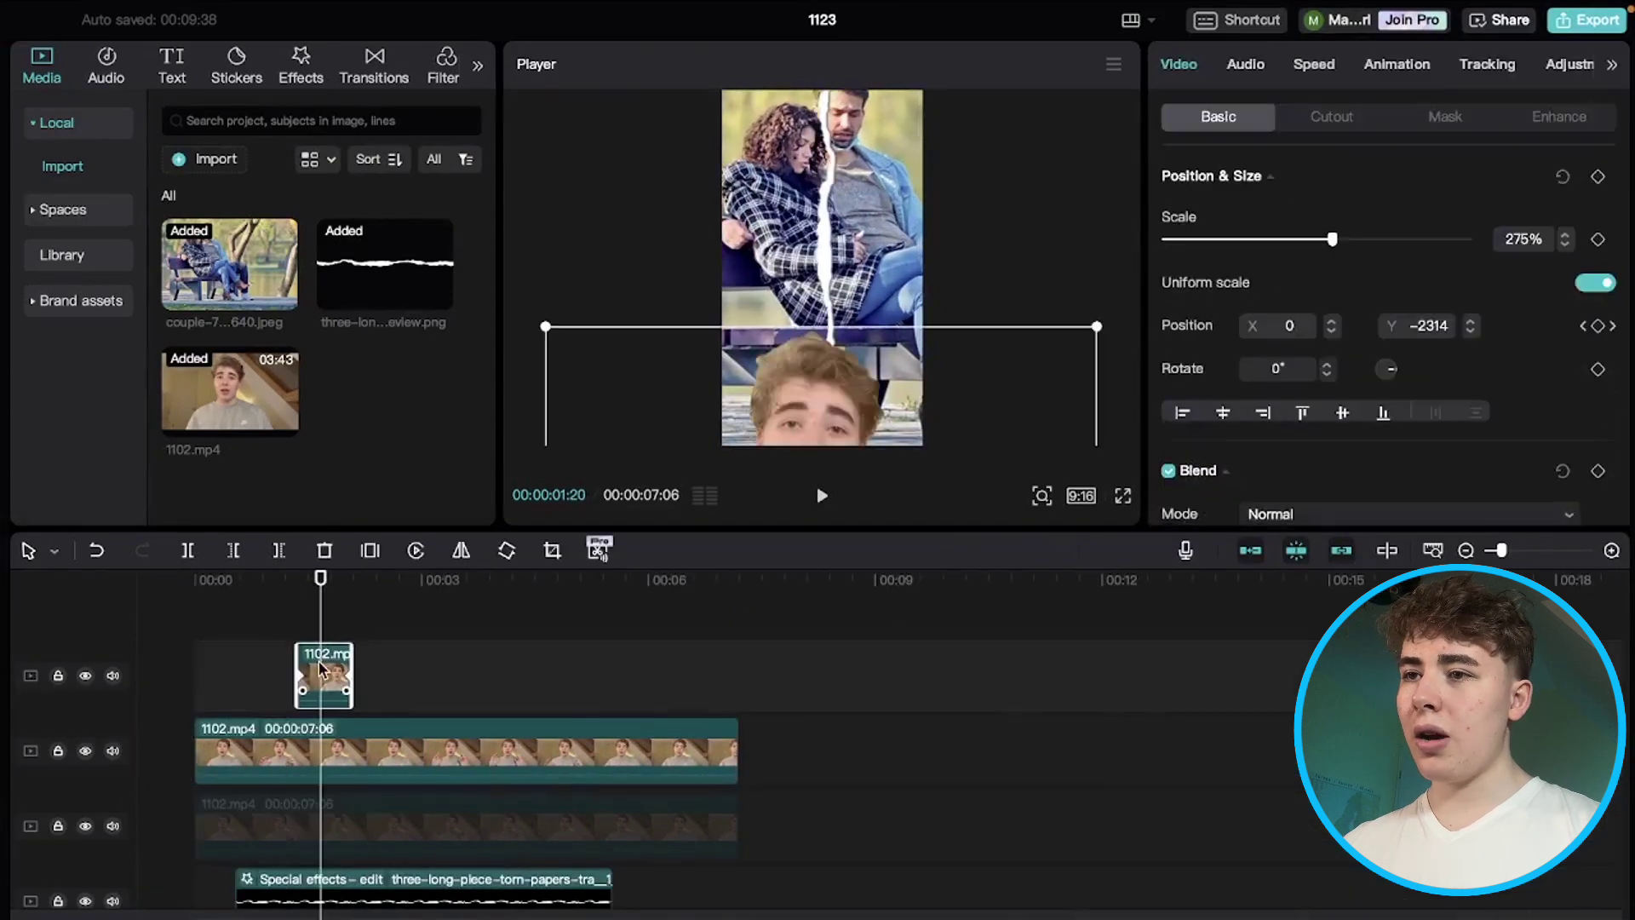
Step: Apply the Motion Blur lens effect to the short cutout copy on the uppermost track
{"action": "left_click", "coordinate": [302, 71]}
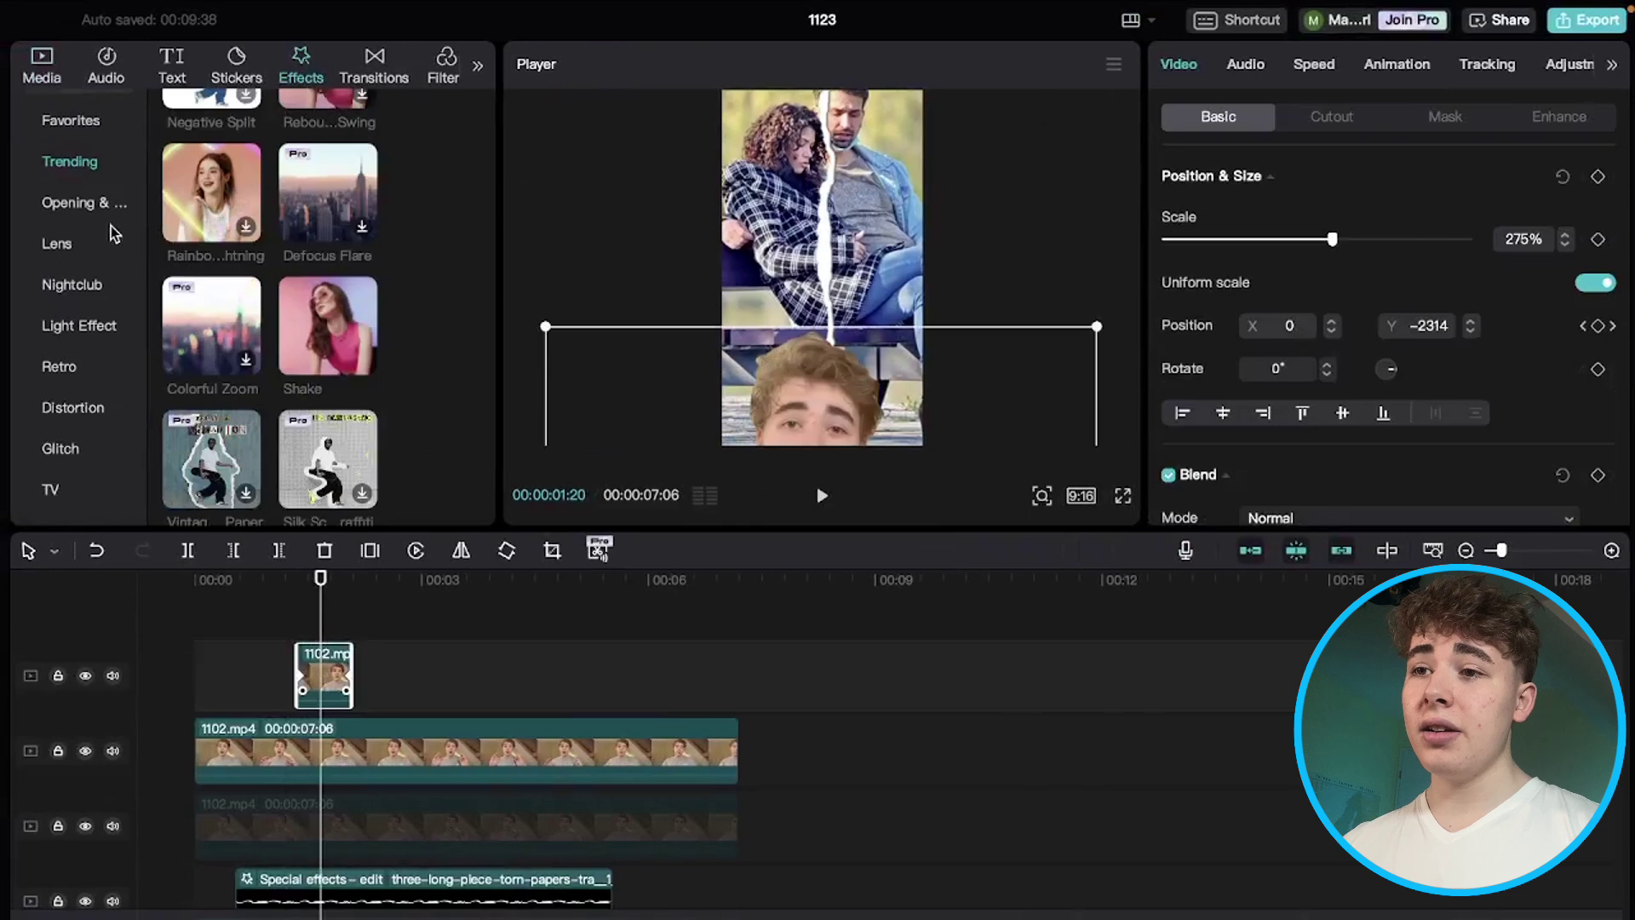
{"action": "left_click", "coordinate": [57, 245]}
{"action": "scroll", "coordinate": [306, 407], "scroll_direction": "down", "scroll_amount": 2}
{"action": "scroll", "coordinate": [297, 407], "scroll_direction": "down", "scroll_amount": 5}
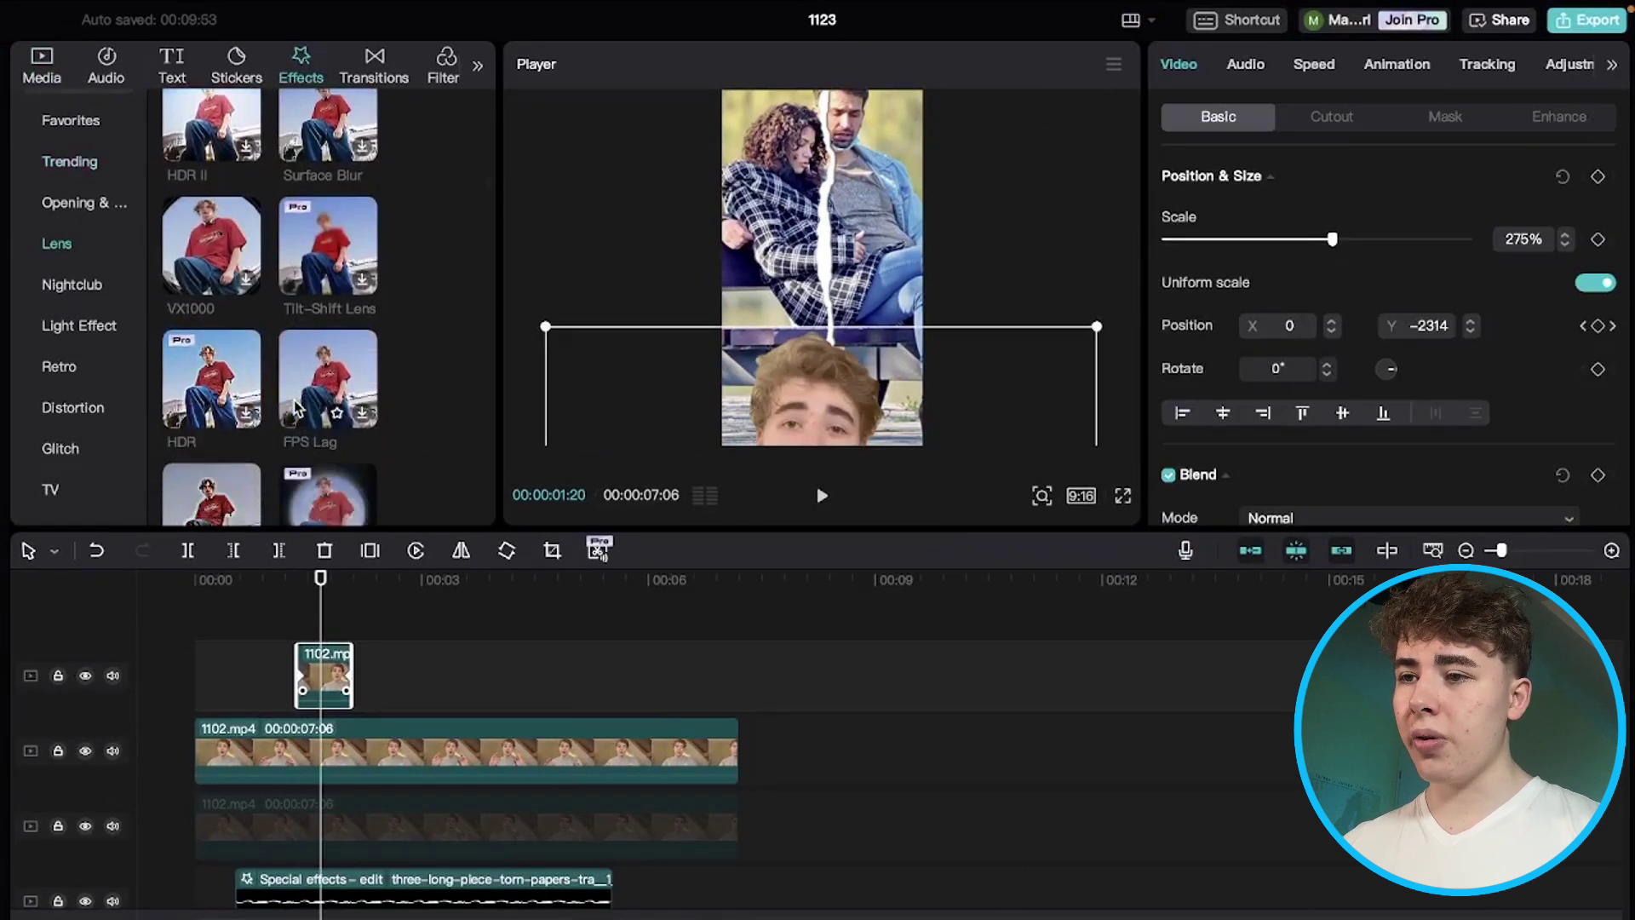
{"action": "left_click_drag", "start_coordinate": [220, 415], "coordinate": [324, 672]}
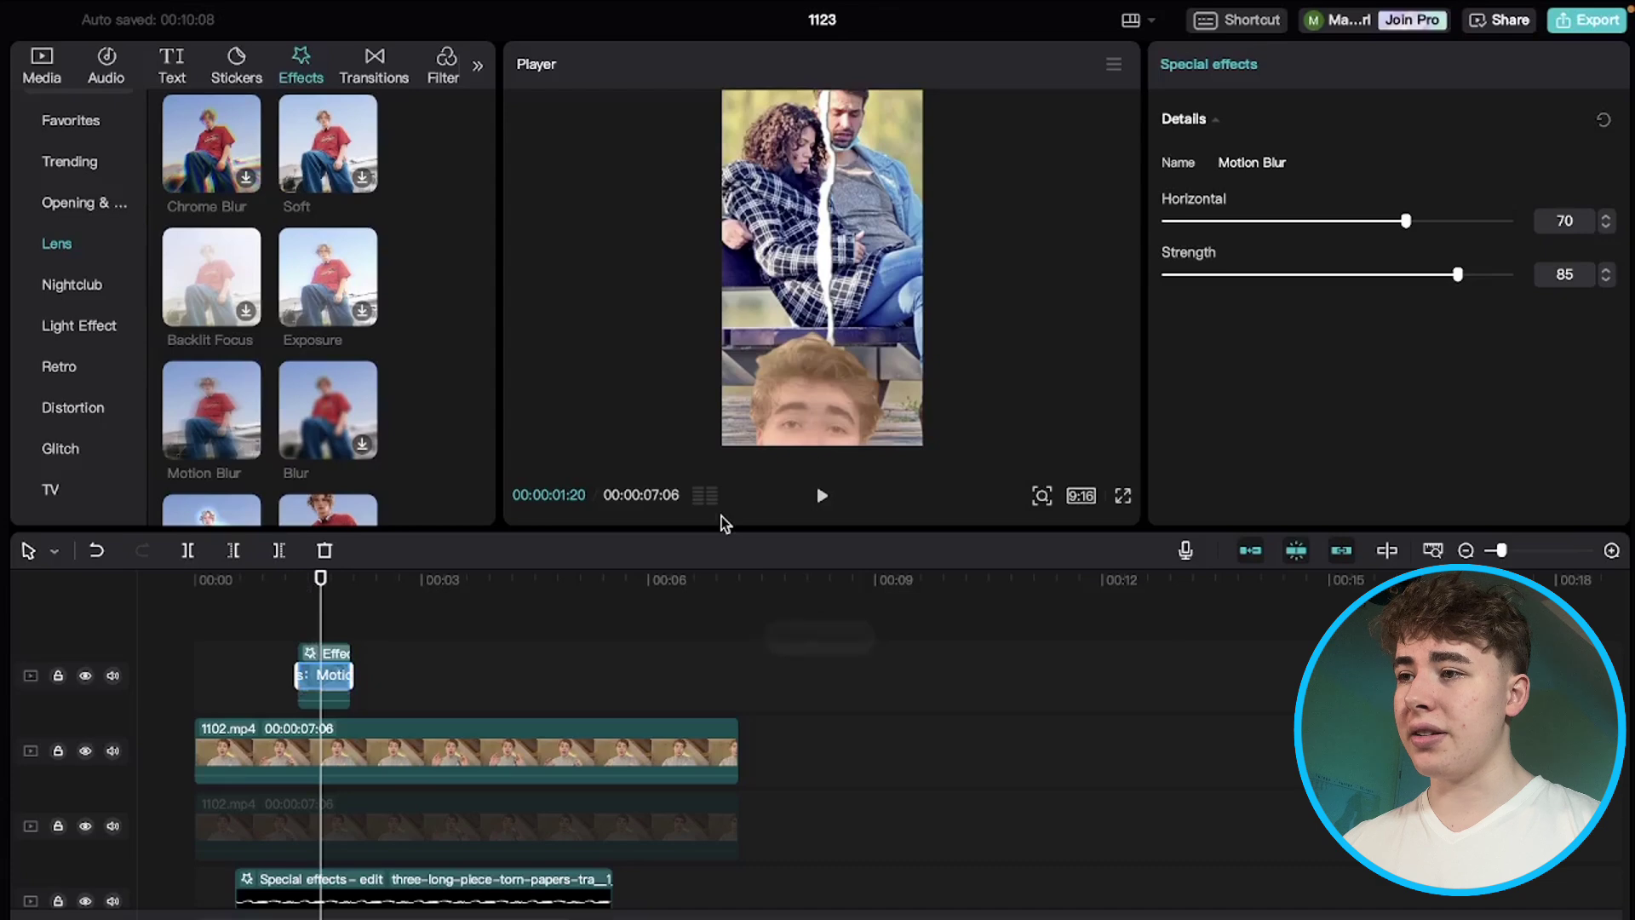
Step: Reduce the Horizontal amount of the short copy's Motion Blur effect and play back the blurred rise
{"action": "mouse_move", "coordinate": [321, 630]}
{"action": "left_mouse_down"}
{"action": "mouse_move", "coordinate": [338, 630]}
{"action": "mouse_move", "coordinate": [325, 636]}
{"action": "left_mouse_up"}
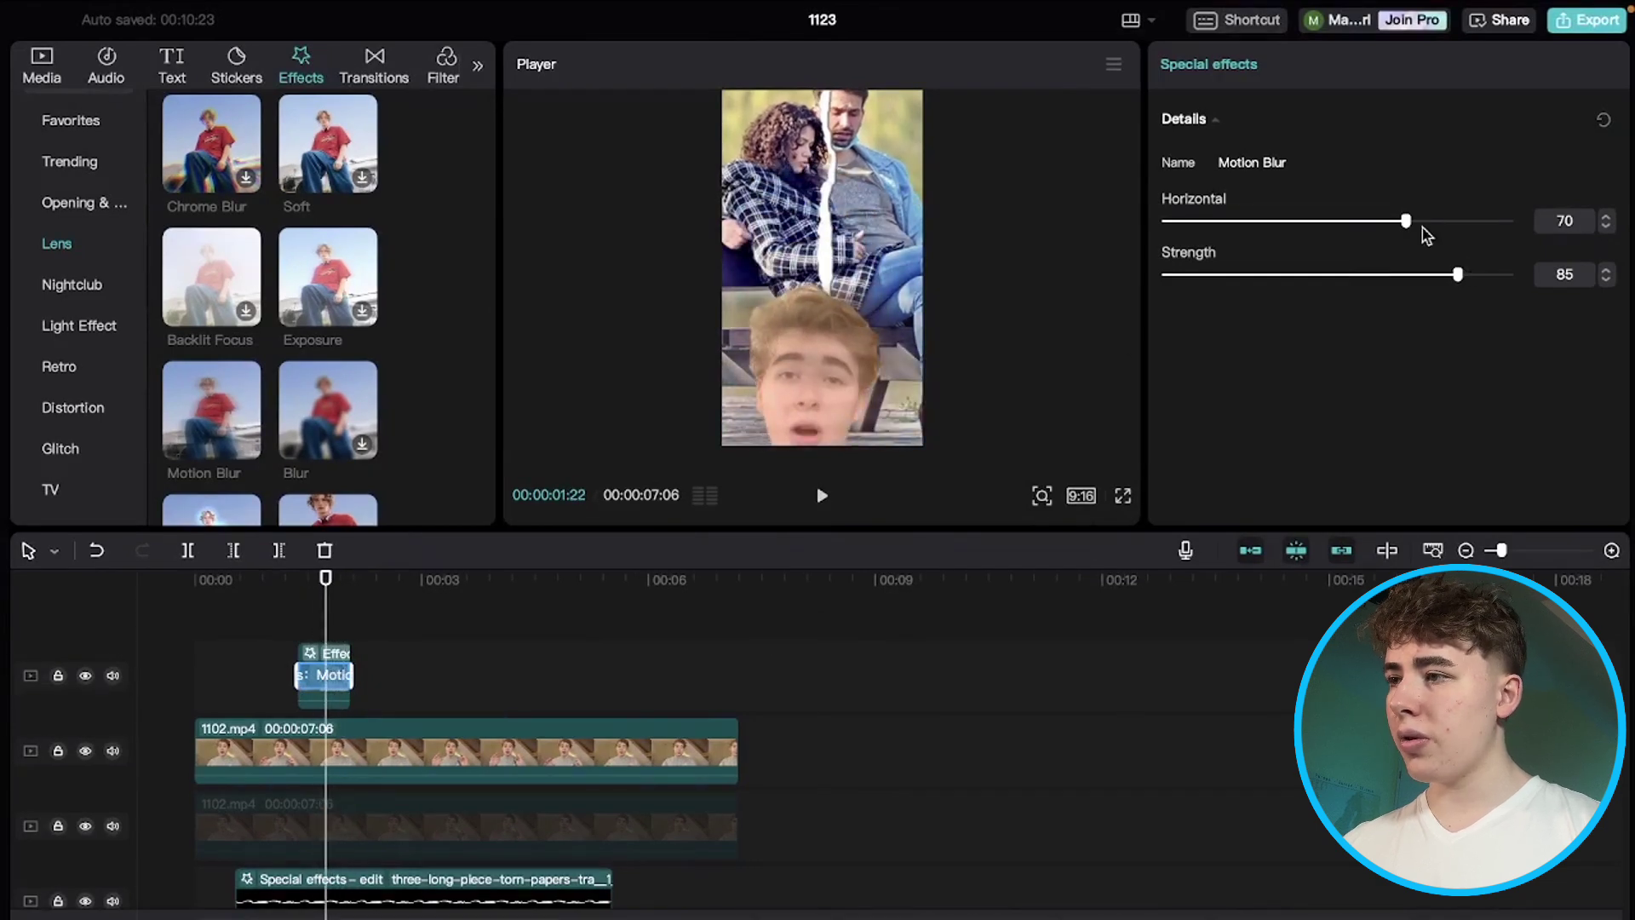
{"action": "left_click_drag", "start_coordinate": [1396, 221], "coordinate": [1352, 231]}
{"action": "left_click", "coordinate": [290, 639]}
{"action": "key", "text": "space"}
{"action": "key", "text": "space"}
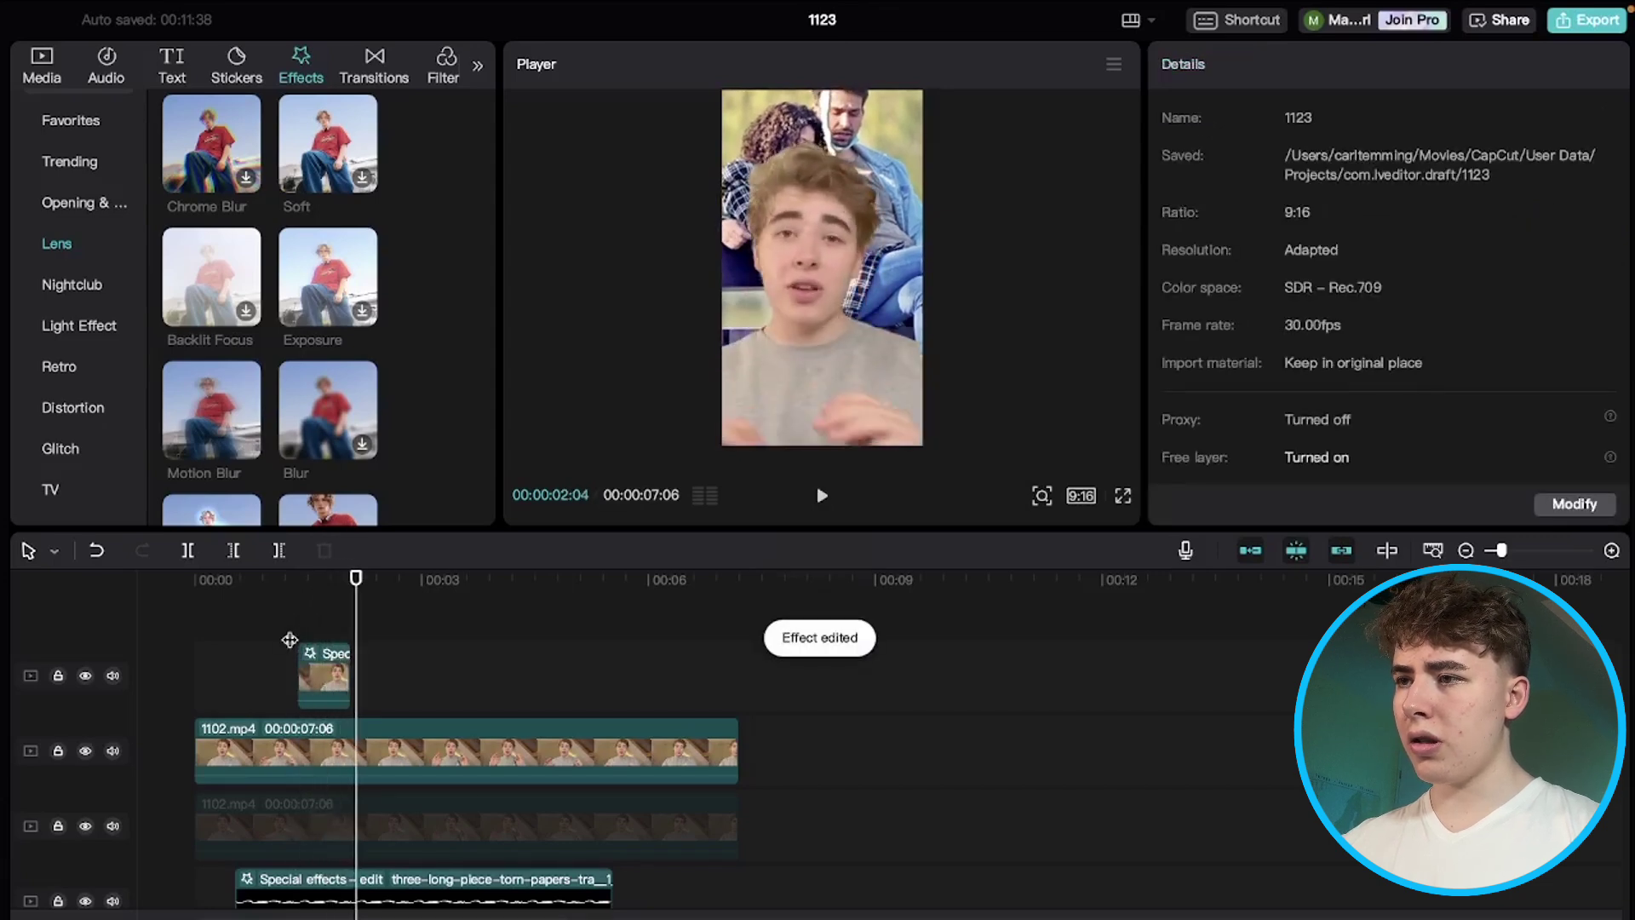
{"action": "left_click", "coordinate": [290, 638]}
{"action": "key", "text": "space"}
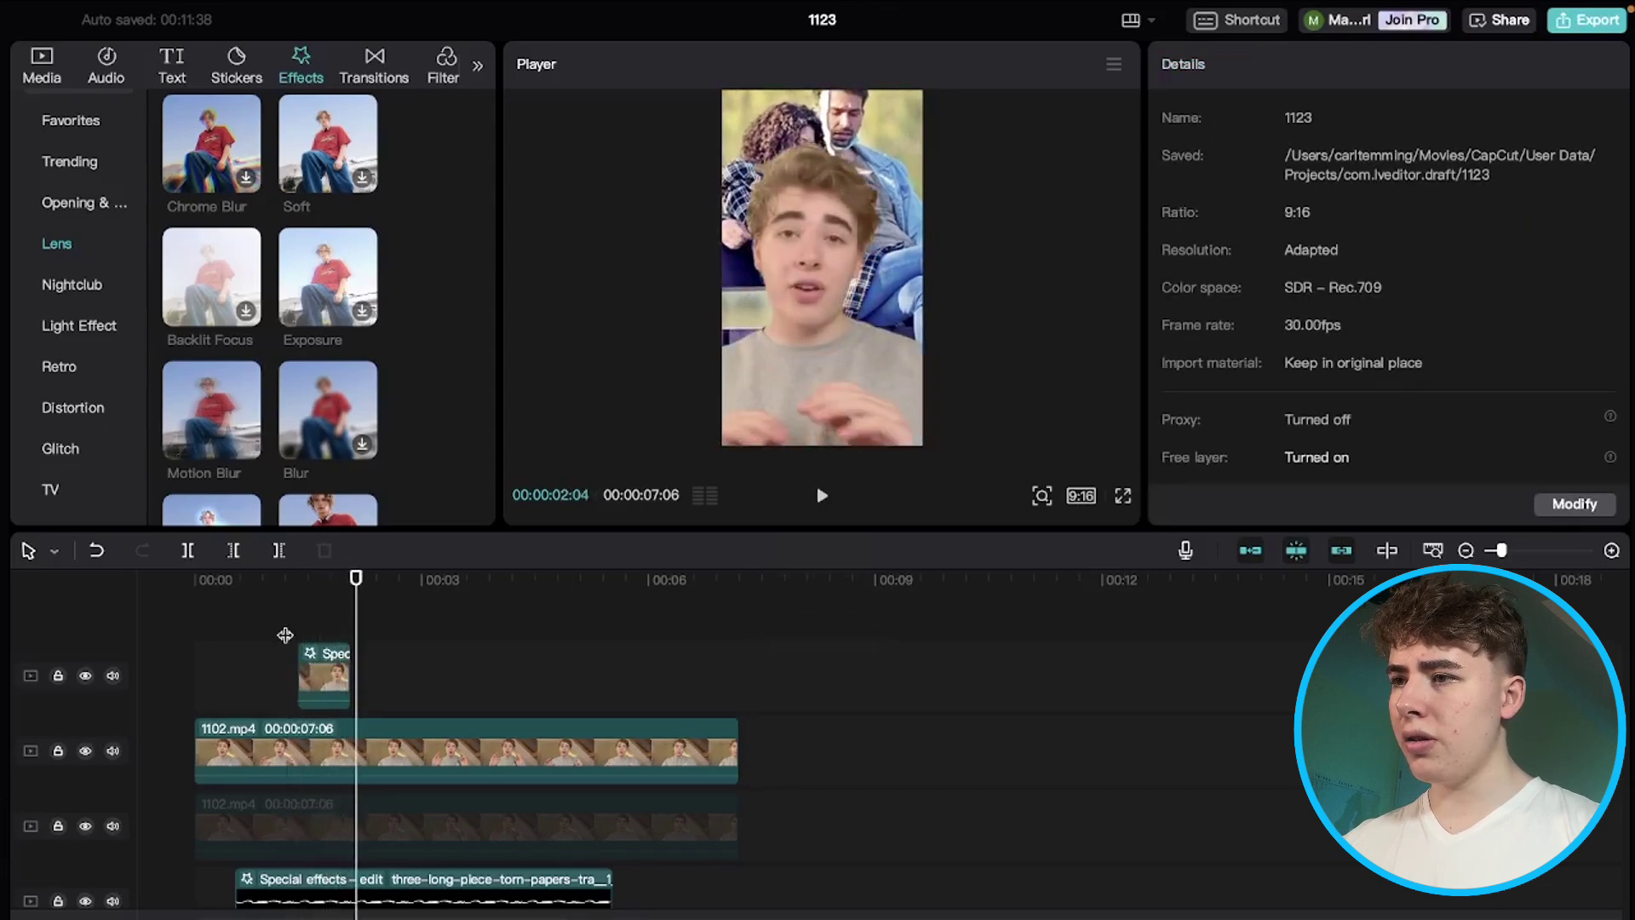
{"action": "left_click", "coordinate": [322, 630]}
{"action": "left_click_drag", "start_coordinate": [321, 630], "coordinate": [326, 632]}
{"action": "key", "text": "space"}
{"action": "key", "text": "space"}
Step: Keyframe the short copy's opacity from 100% at 00:00:01:11 to 2% at 00:00:02:02 and play back the fade
{"action": "left_click", "coordinate": [297, 626]}
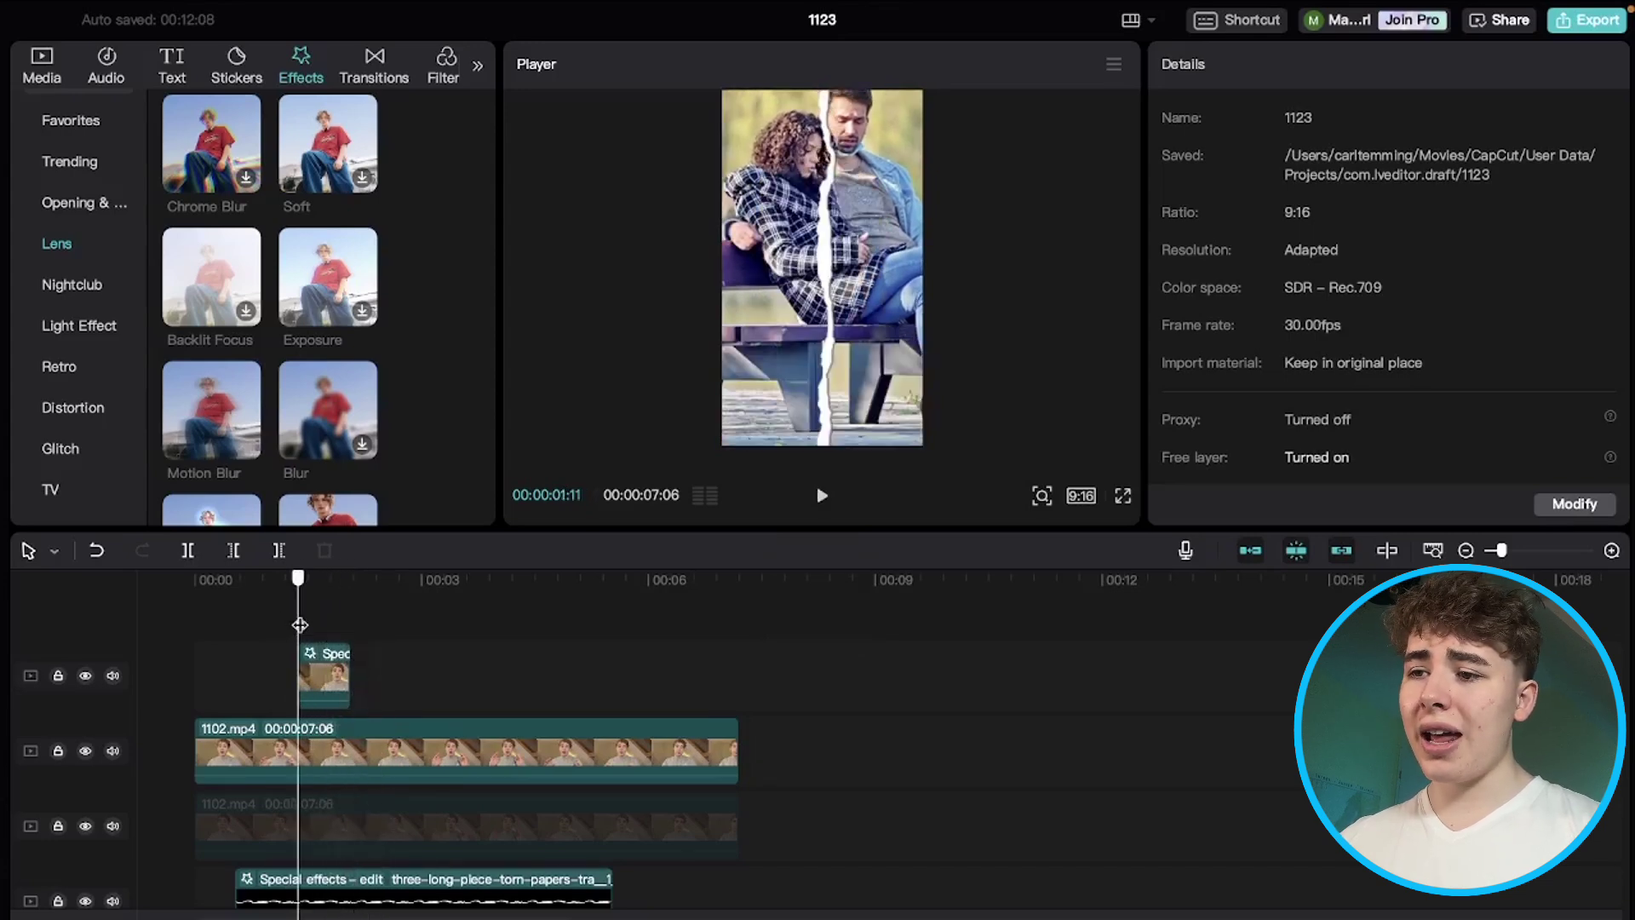
{"action": "left_click", "coordinate": [315, 687]}
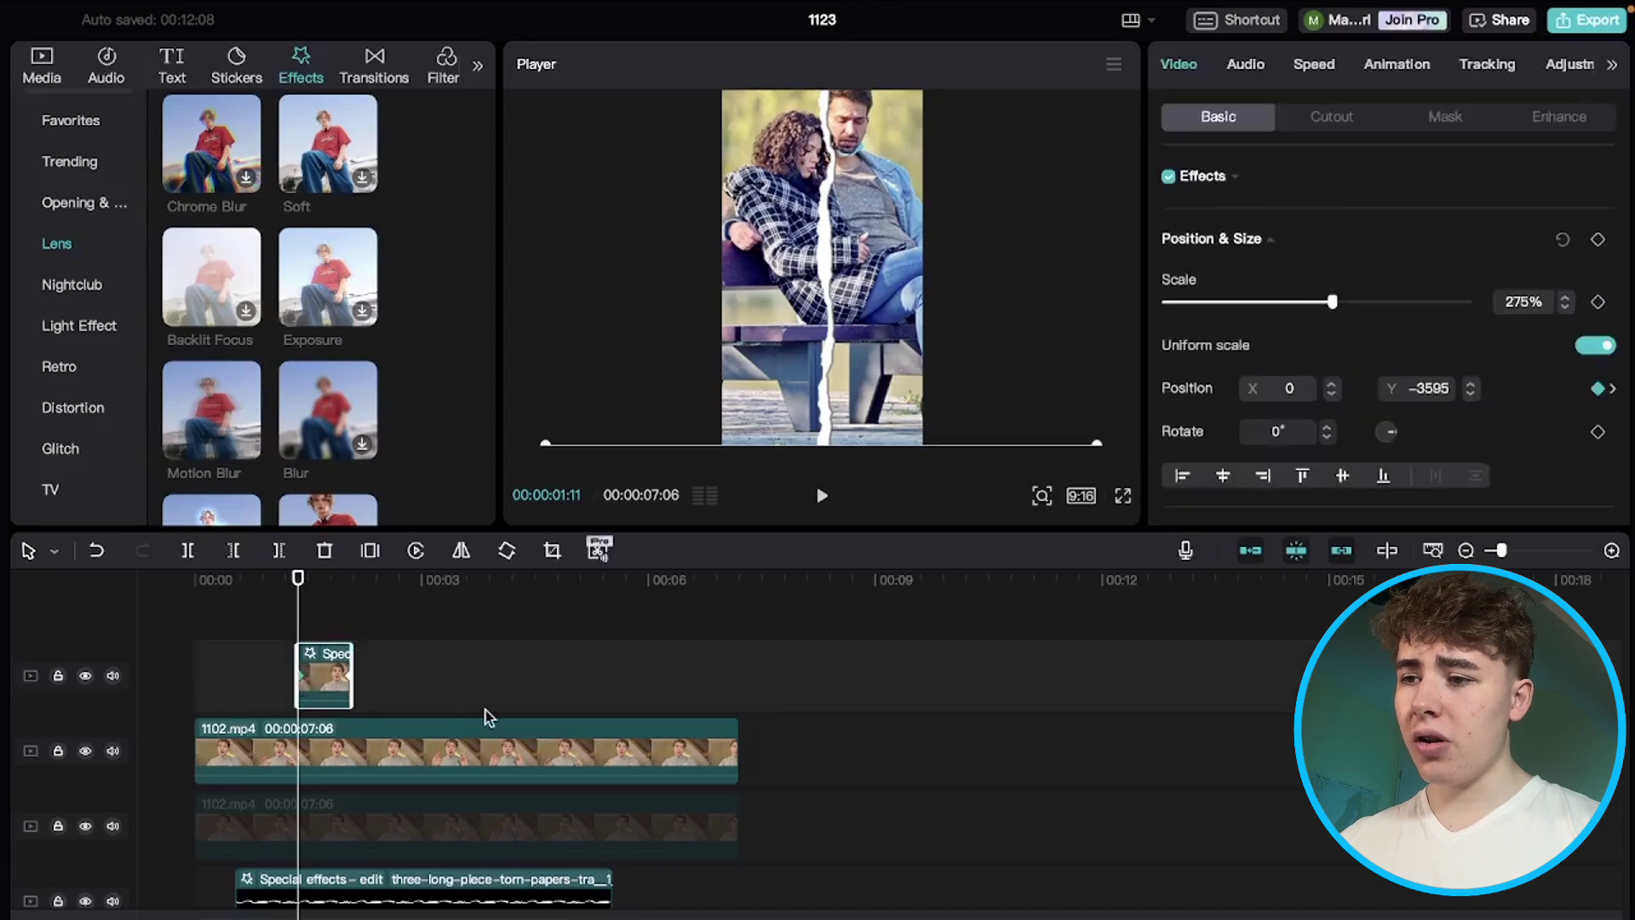
{"action": "scroll", "coordinate": [1476, 324], "scroll_direction": "down", "scroll_amount": 5}
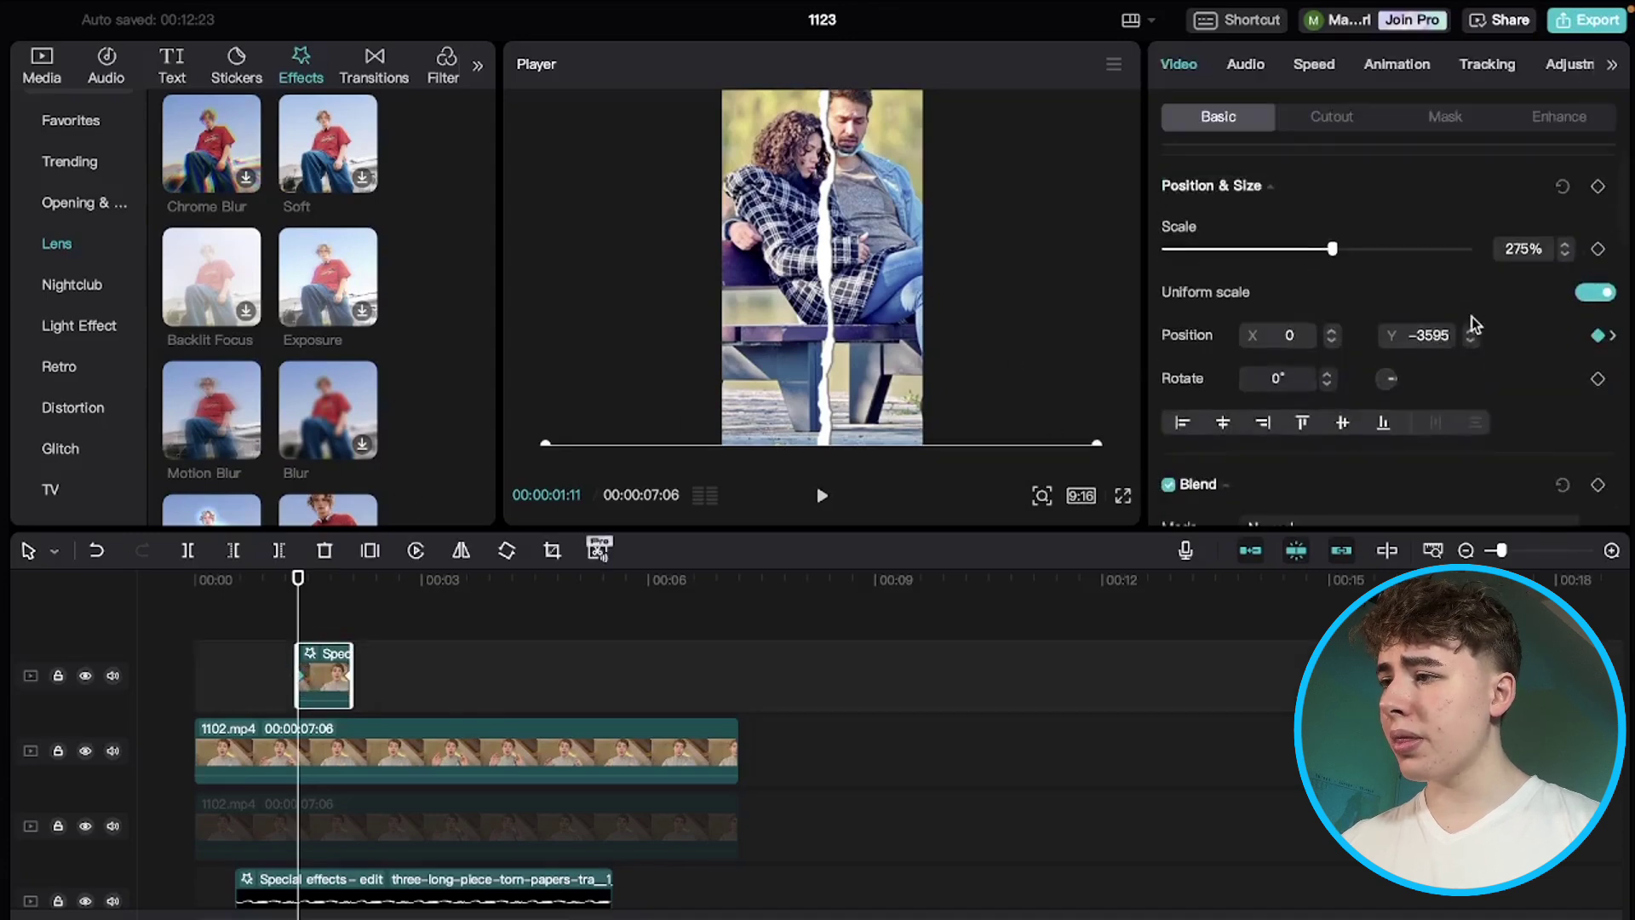
{"action": "left_click", "coordinate": [1599, 324]}
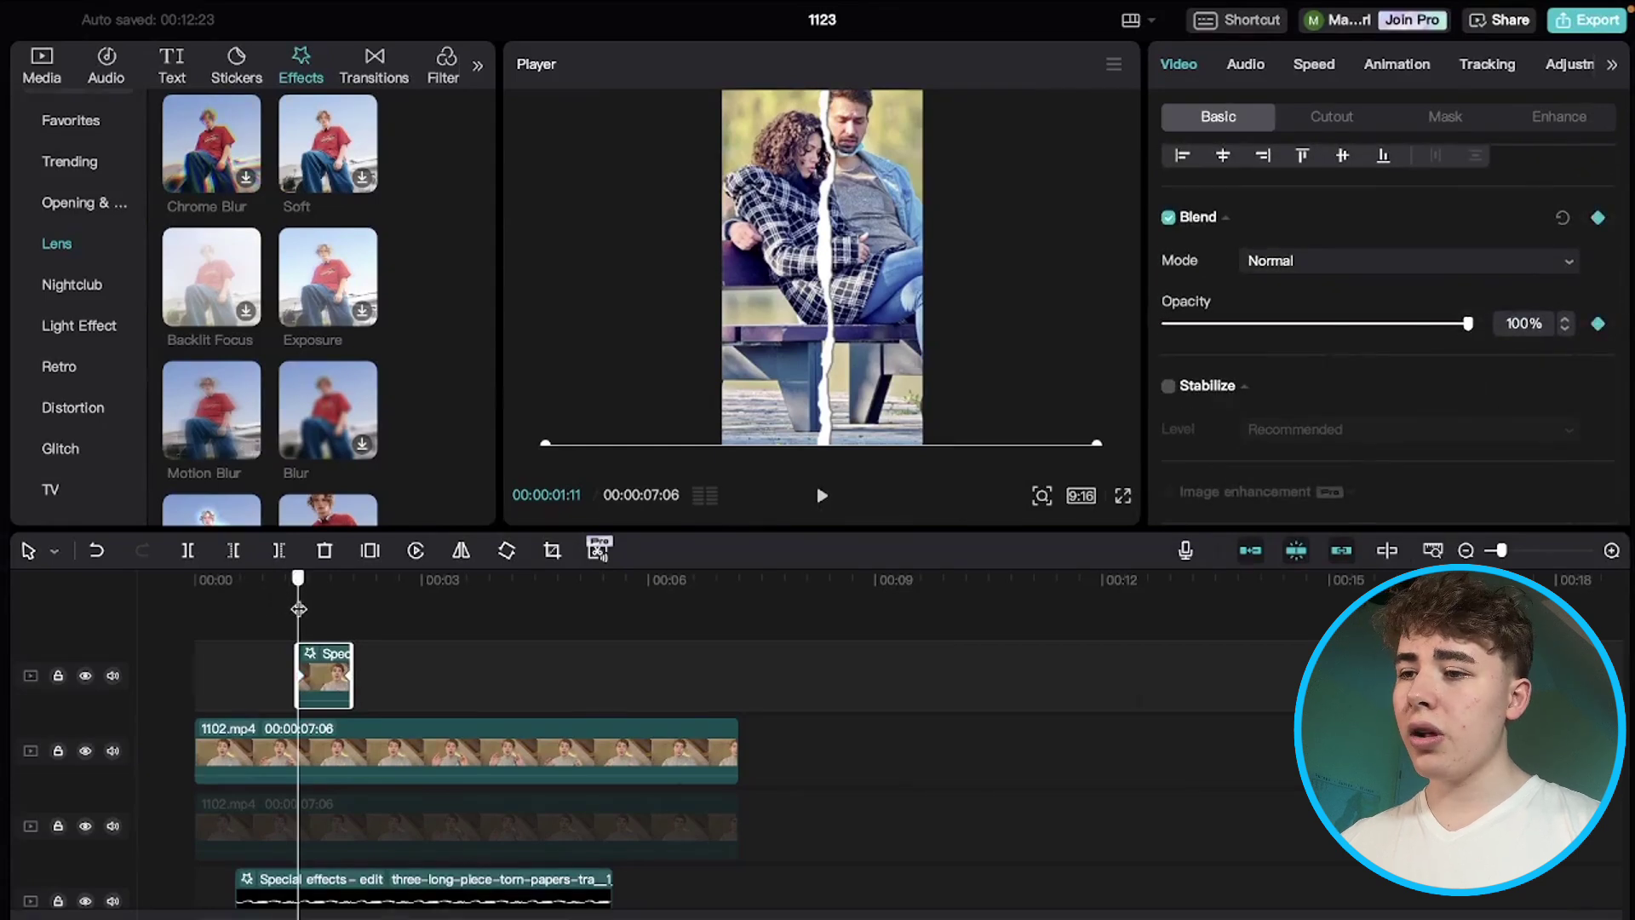
{"action": "left_click_drag", "start_coordinate": [298, 609], "coordinate": [351, 612]}
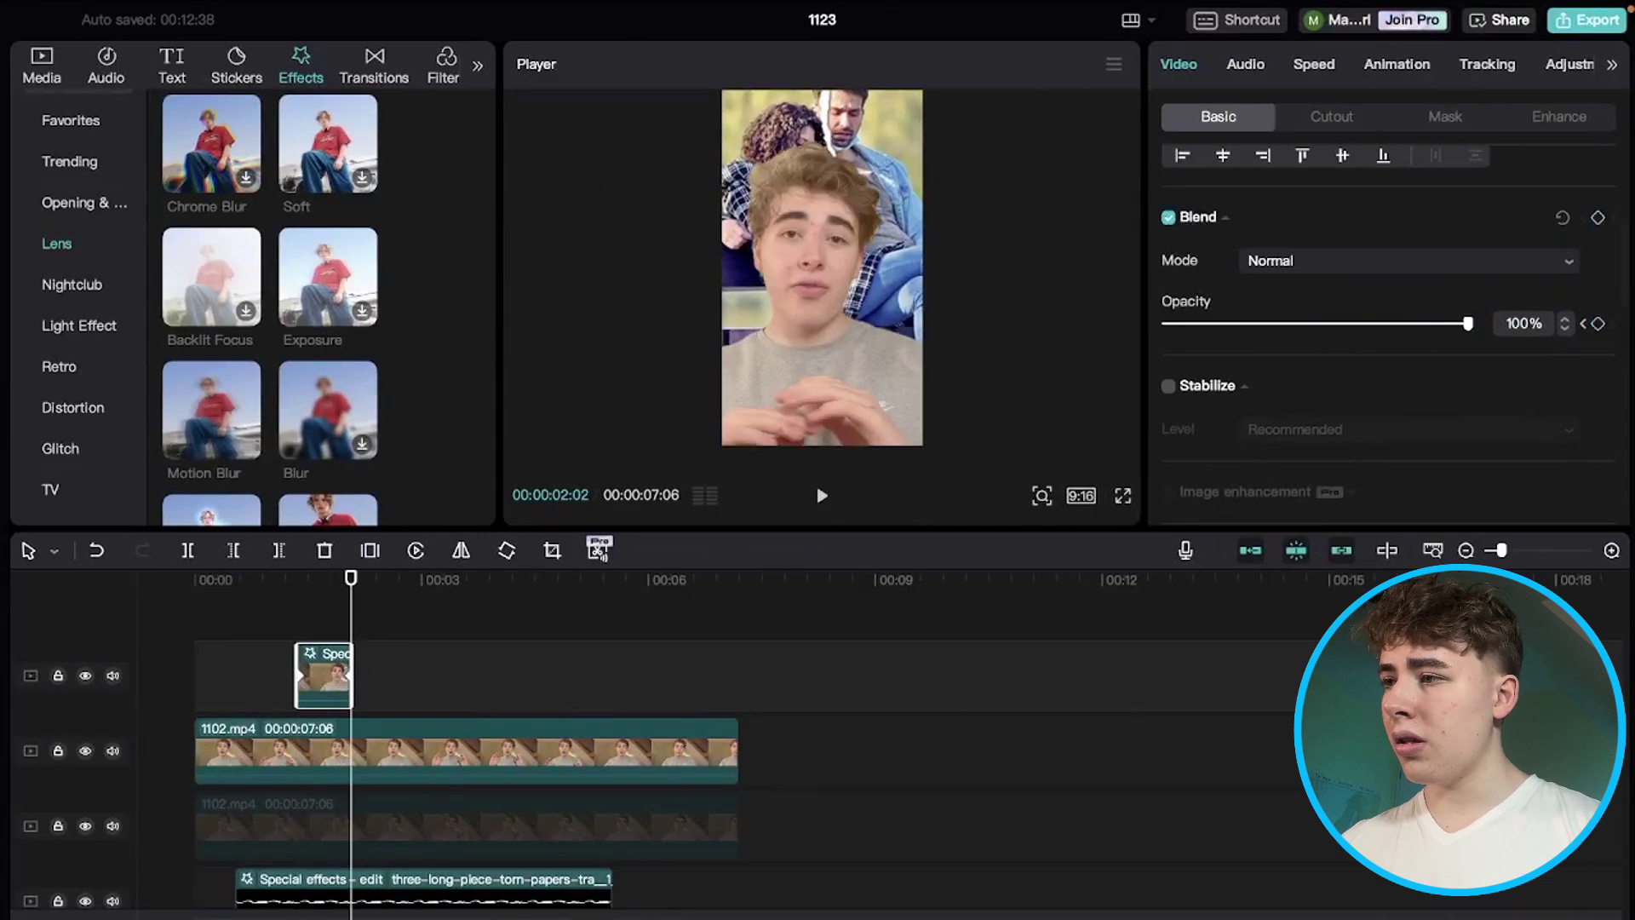
{"action": "left_click_drag", "start_coordinate": [1467, 324], "coordinate": [1165, 349]}
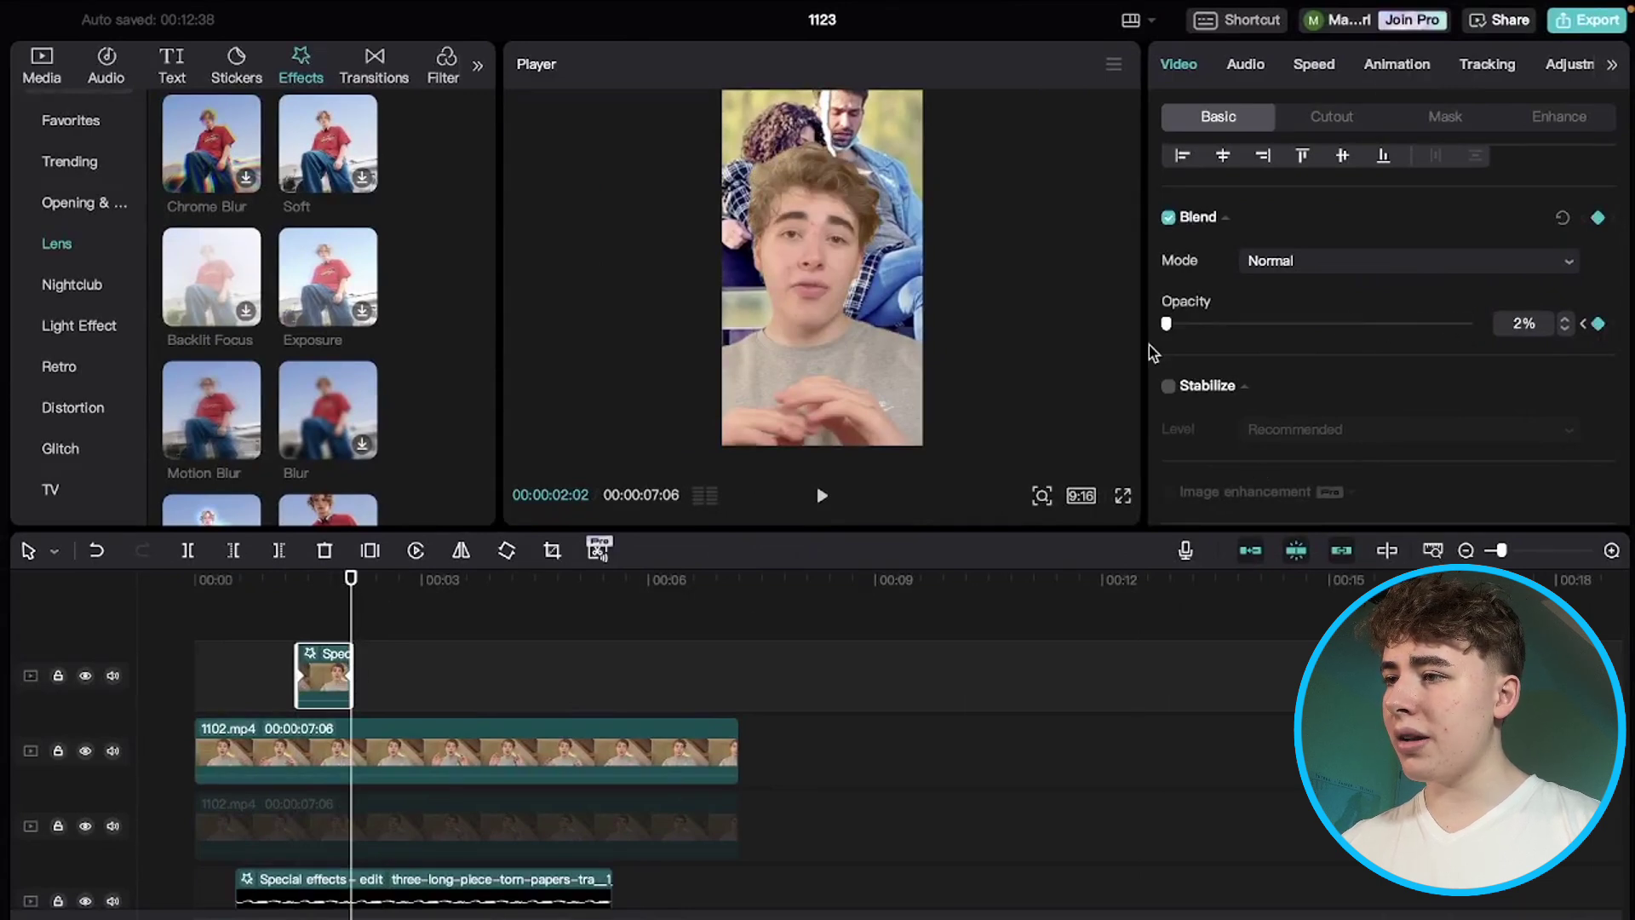
{"action": "left_click", "coordinate": [275, 620]}
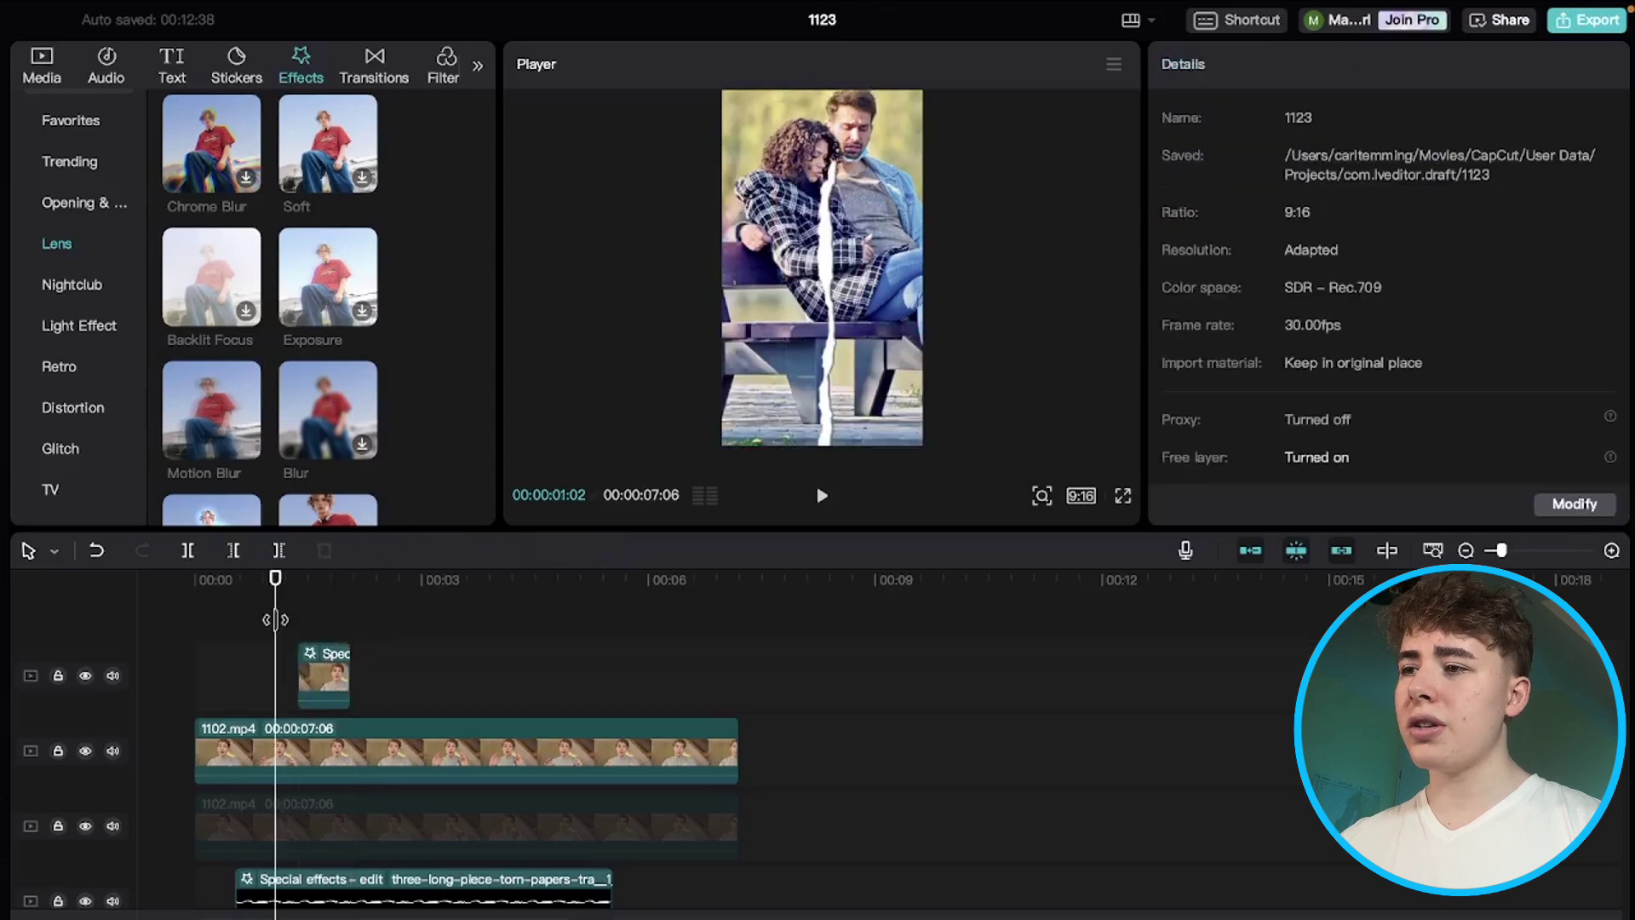
{"action": "key", "text": "space"}
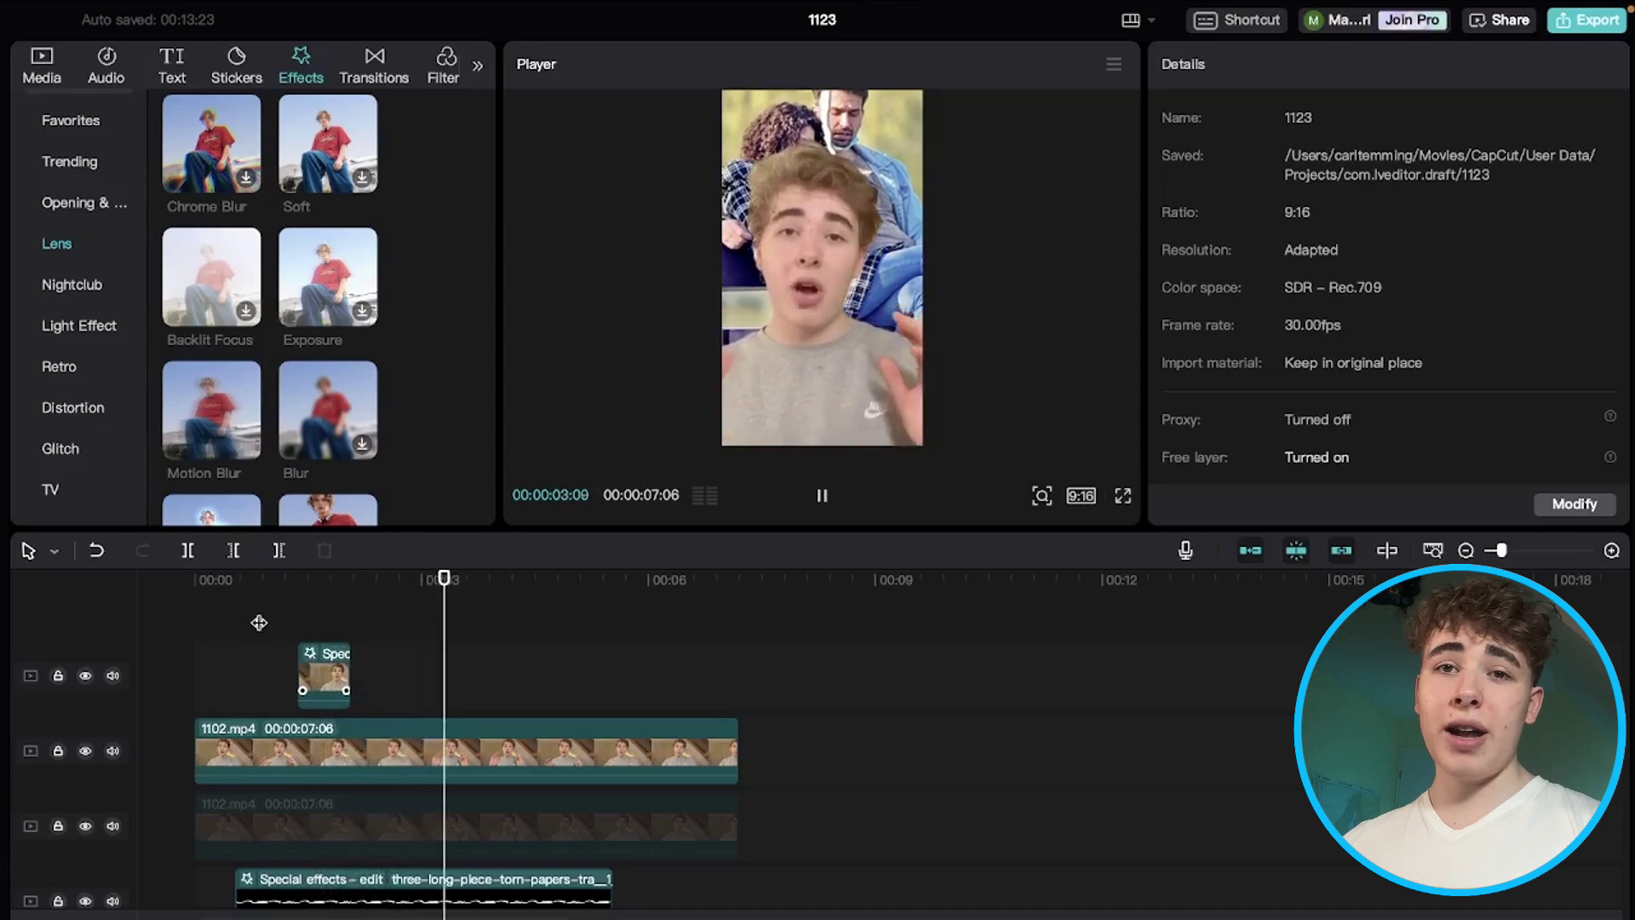
Step: Reactivate the lower 1102.mp4 copy with its background and trim its start to about 00:00:04:16
{"action": "left_click", "coordinate": [534, 769]}
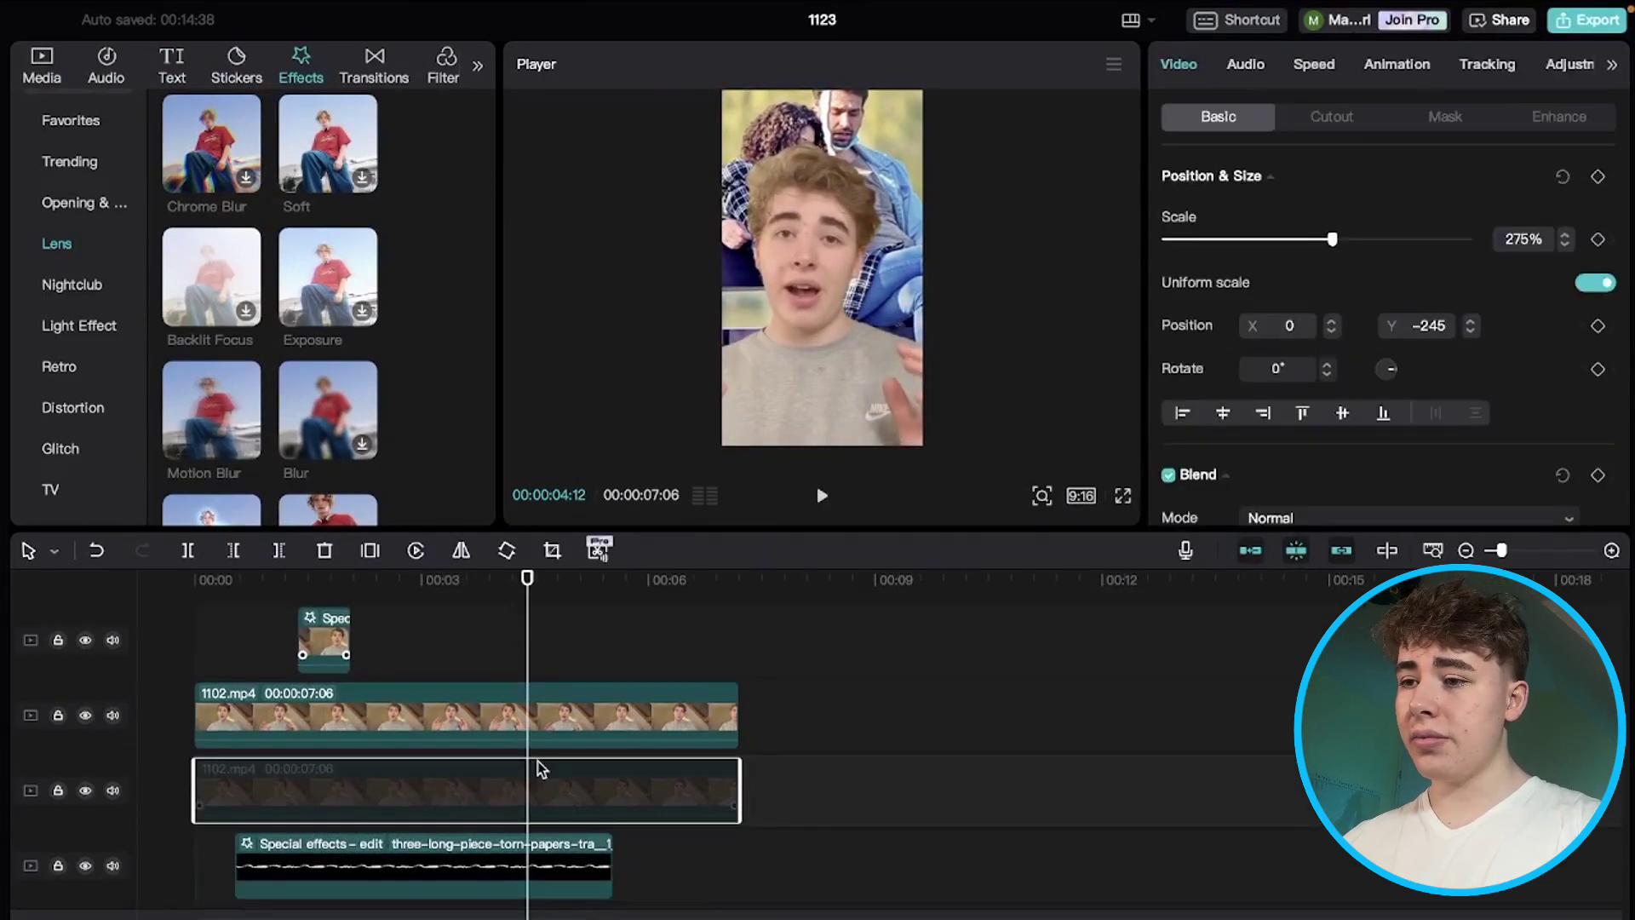
{"action": "key", "text": "v"}
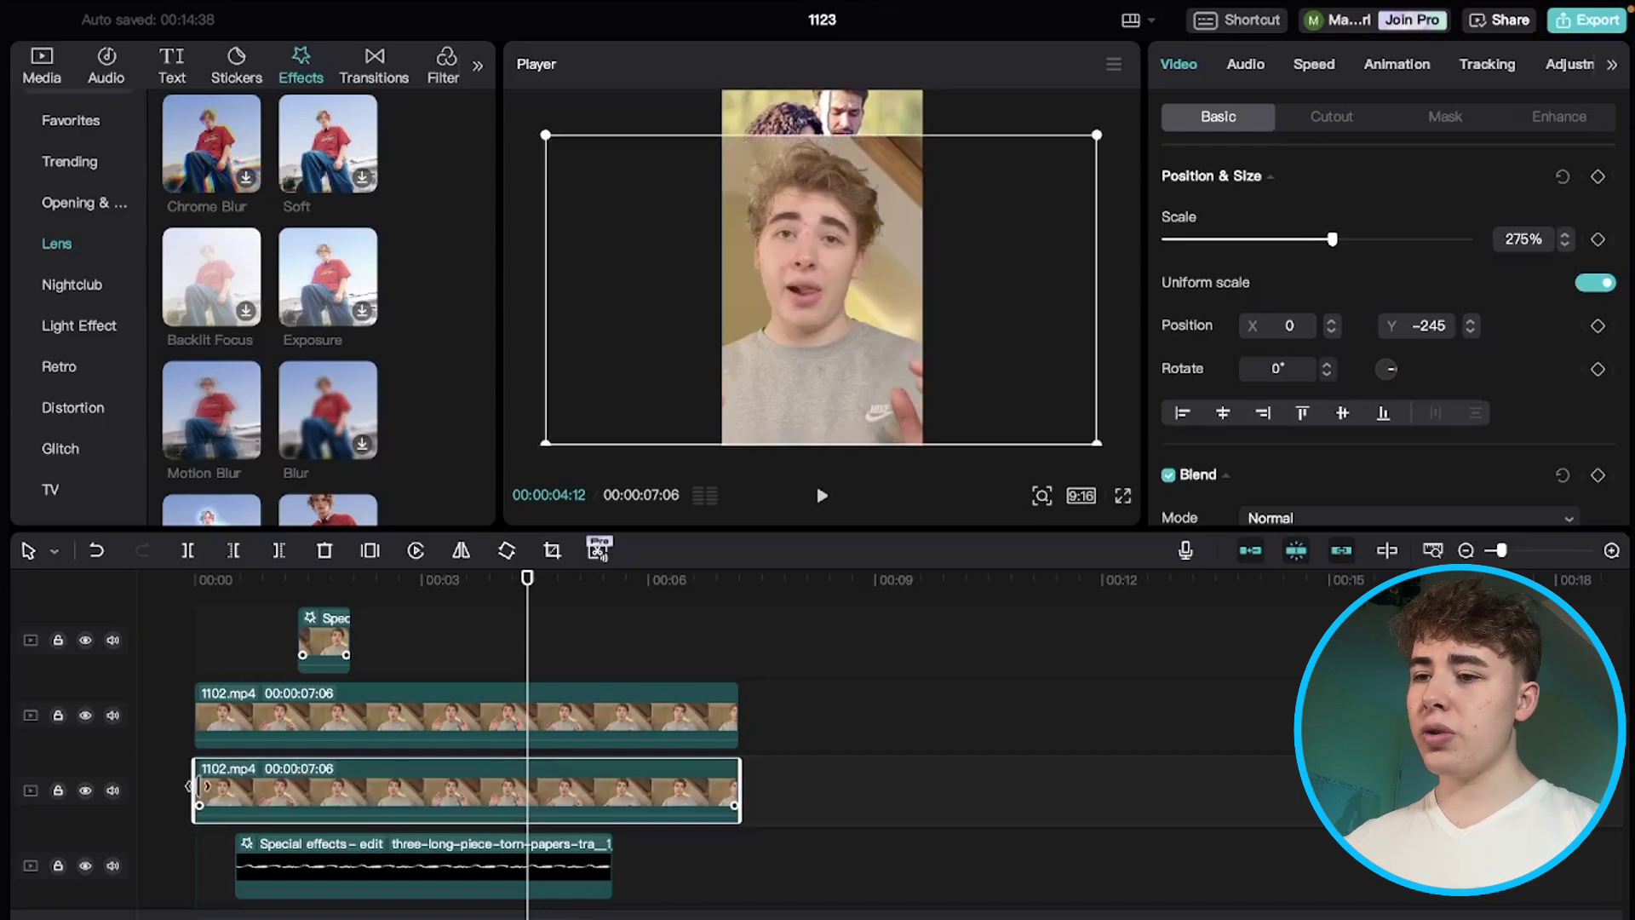
{"action": "left_click_drag", "start_coordinate": [198, 784], "coordinate": [534, 784]}
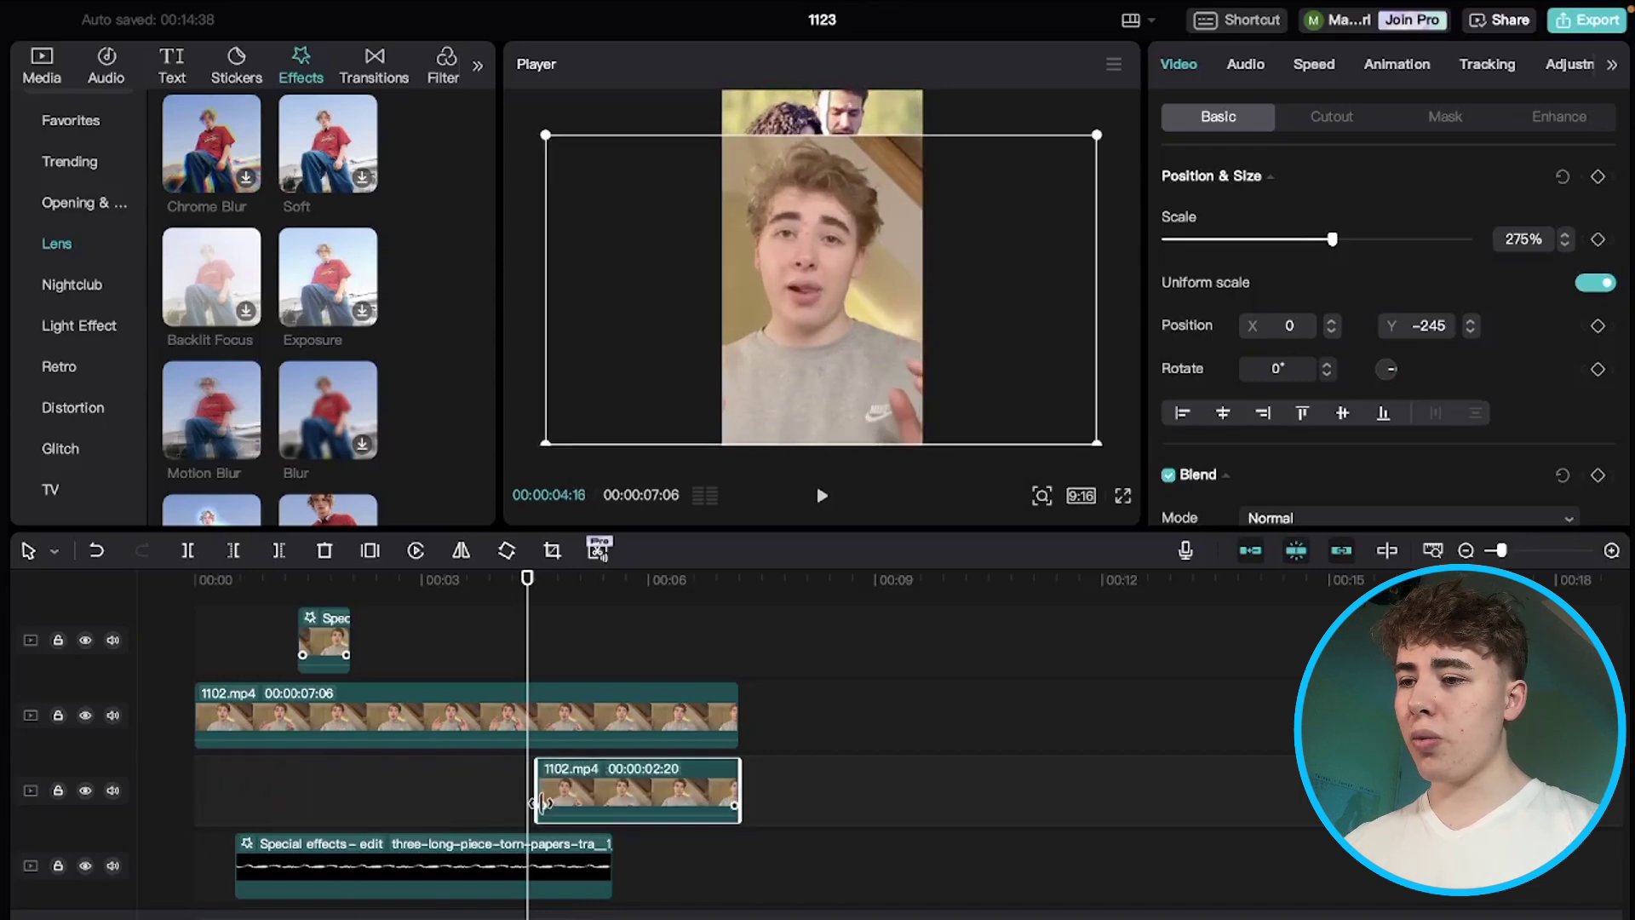
Step: Play back the edit from the beginning through the return of the original video background
{"action": "left_click", "coordinate": [406, 814]}
{"action": "left_click", "coordinate": [237, 807]}
{"action": "left_click", "coordinate": [197, 806]}
{"action": "key", "text": "space"}
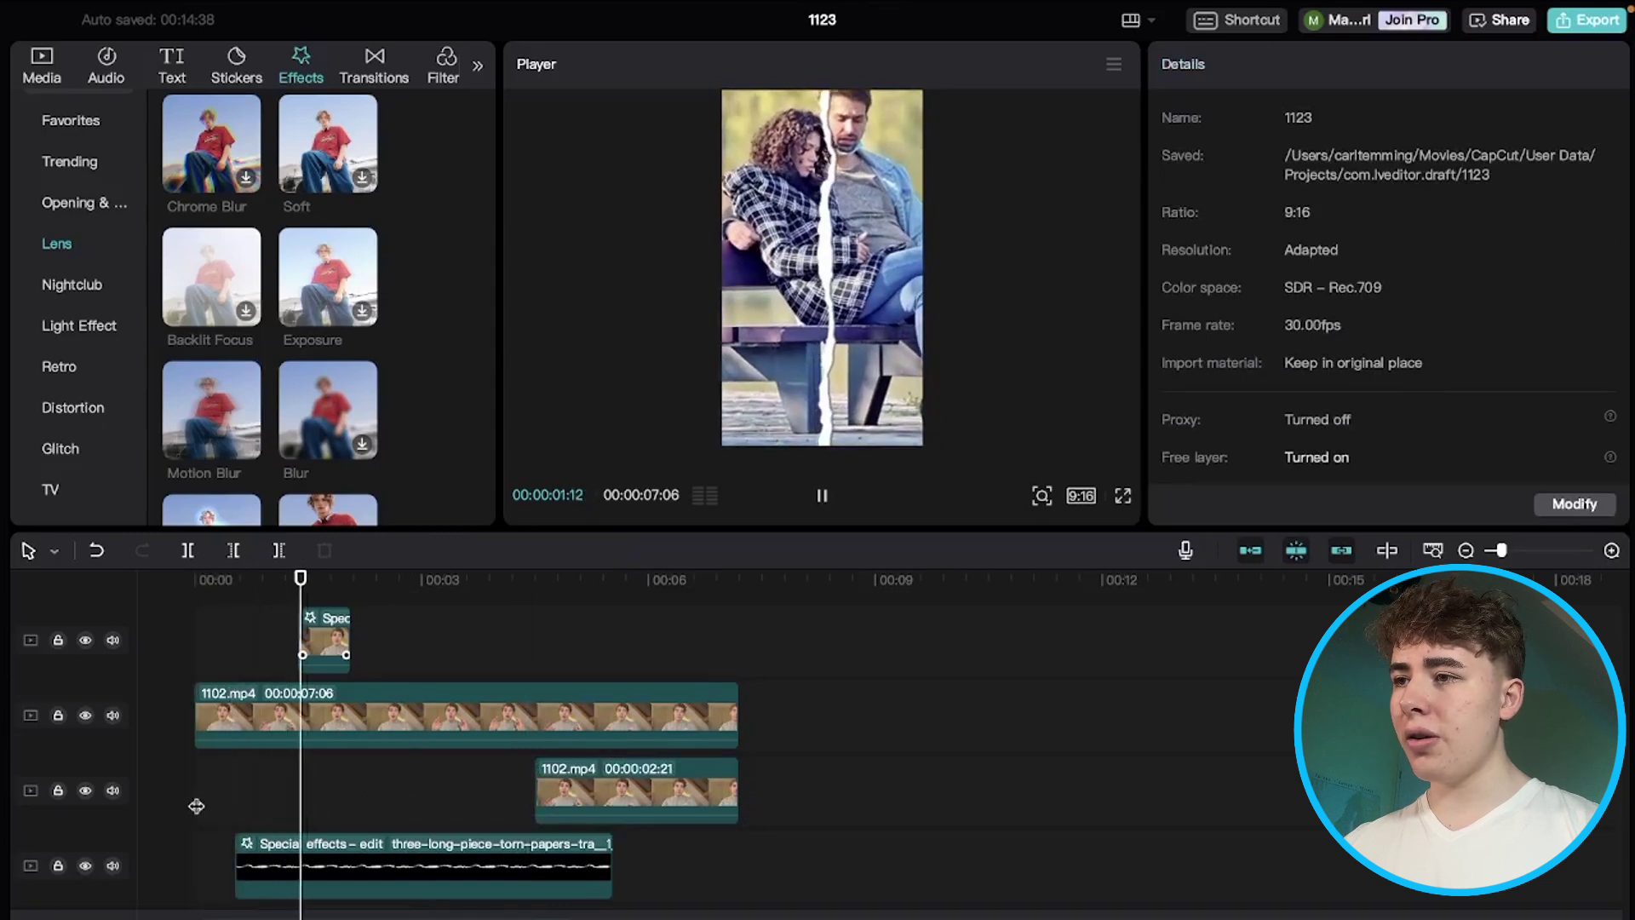
{"action": "key", "text": "space"}
{"action": "key", "text": "space"}
{"action": "key", "text": "space"}
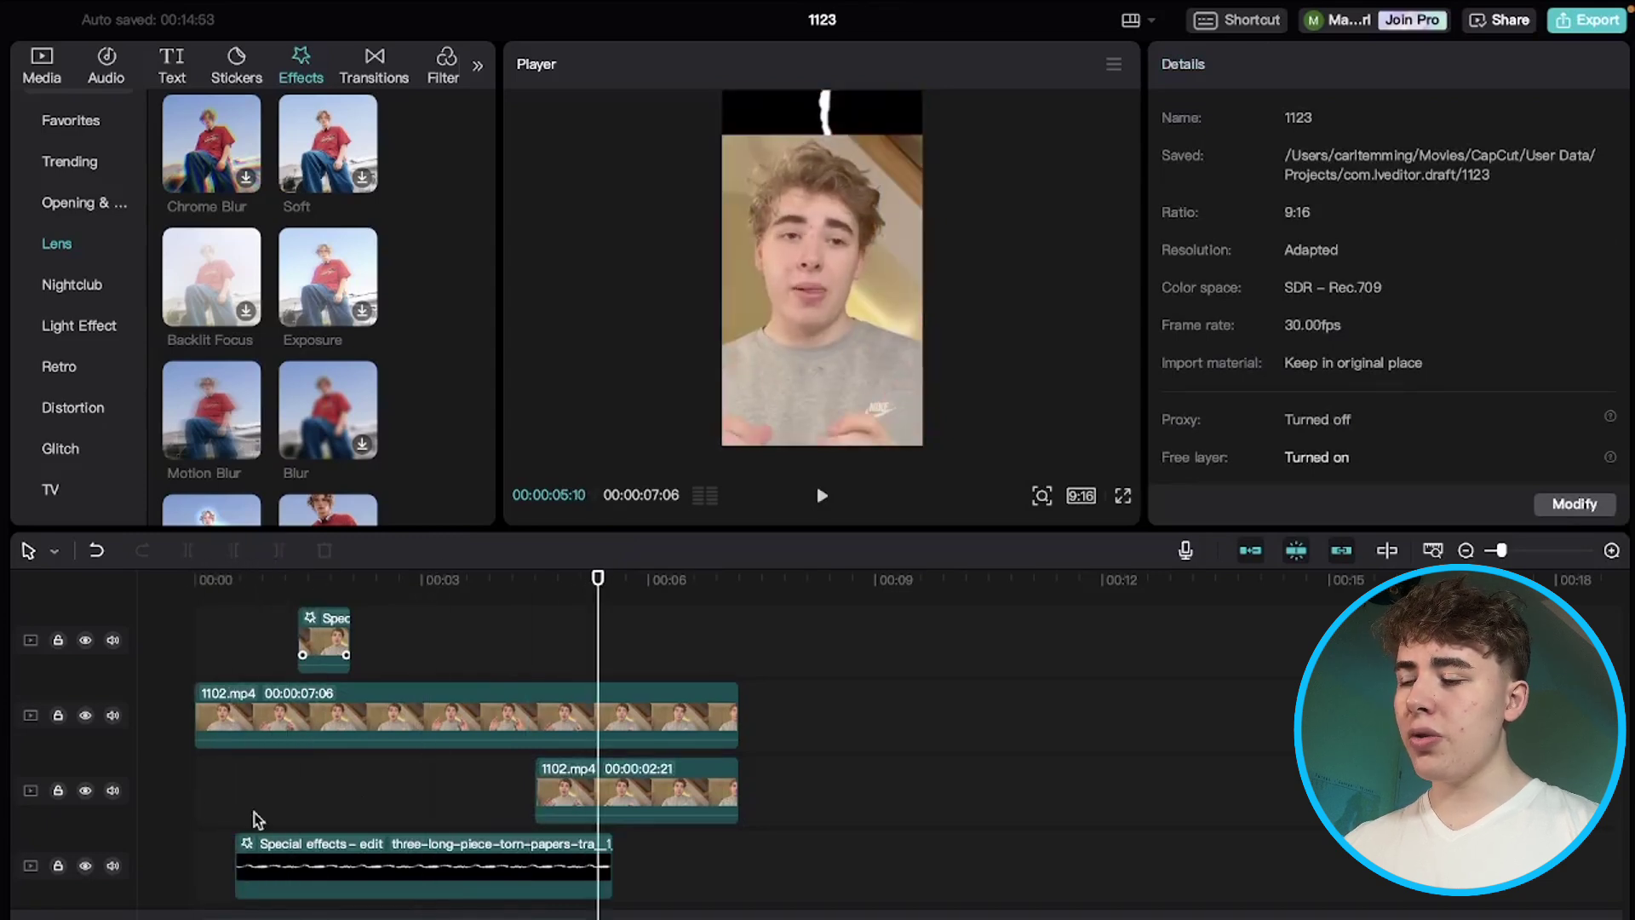
Step: Apply the Fade In entrance animation with a 0.5 s duration to the lower 1102.mp4 copy that carries the background
{"action": "left_click", "coordinate": [575, 789]}
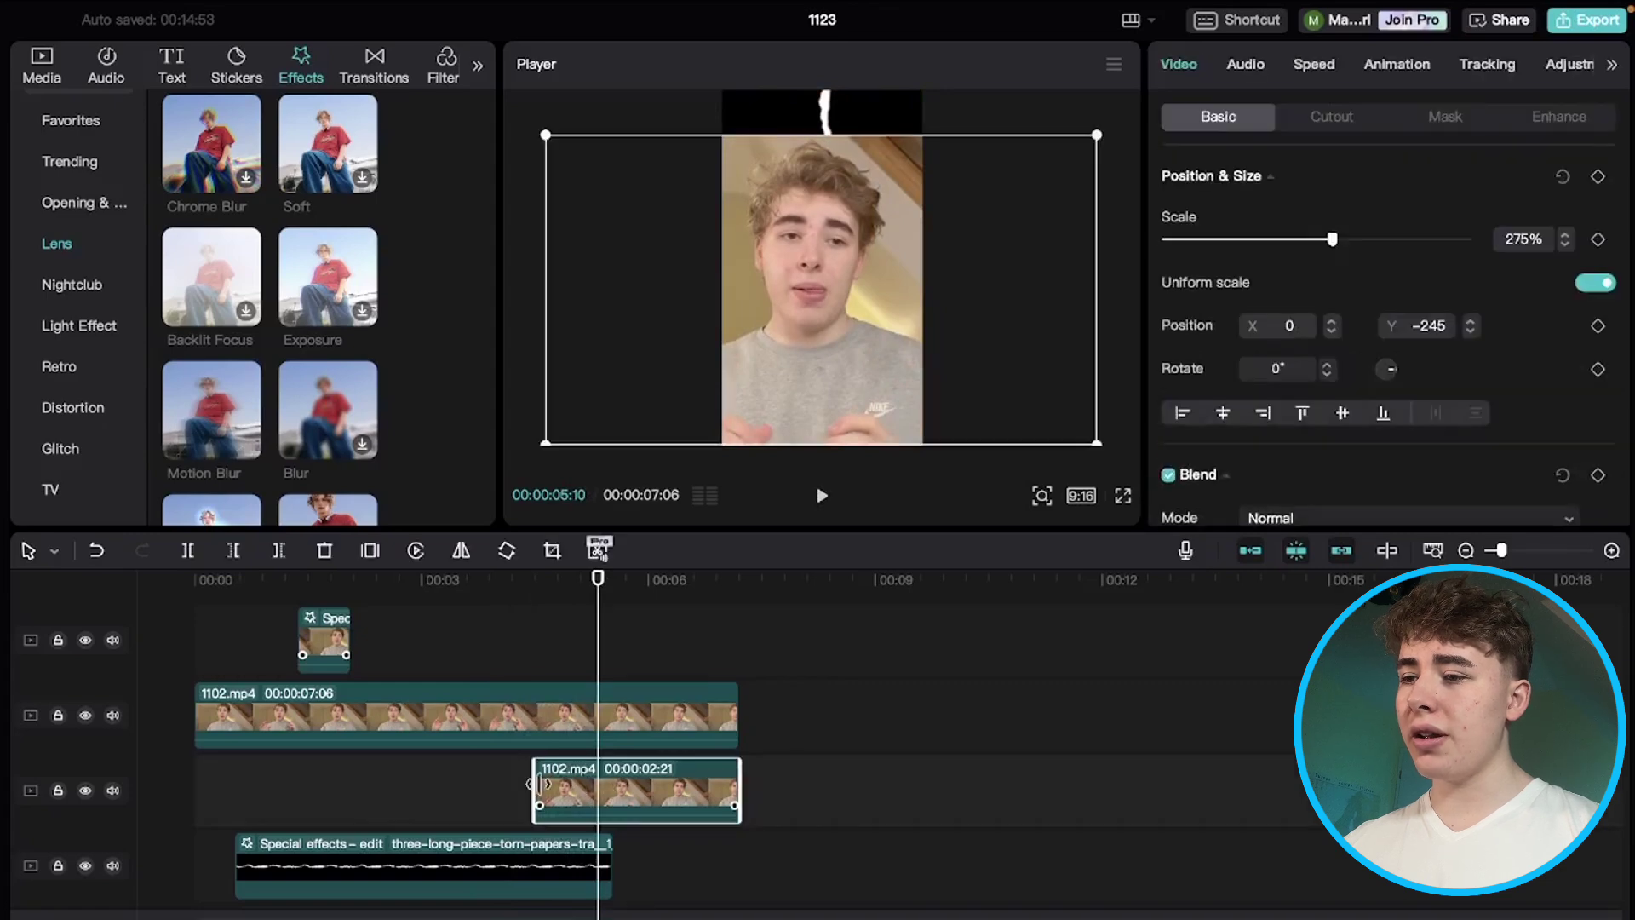
{"action": "left_click", "coordinate": [576, 720]}
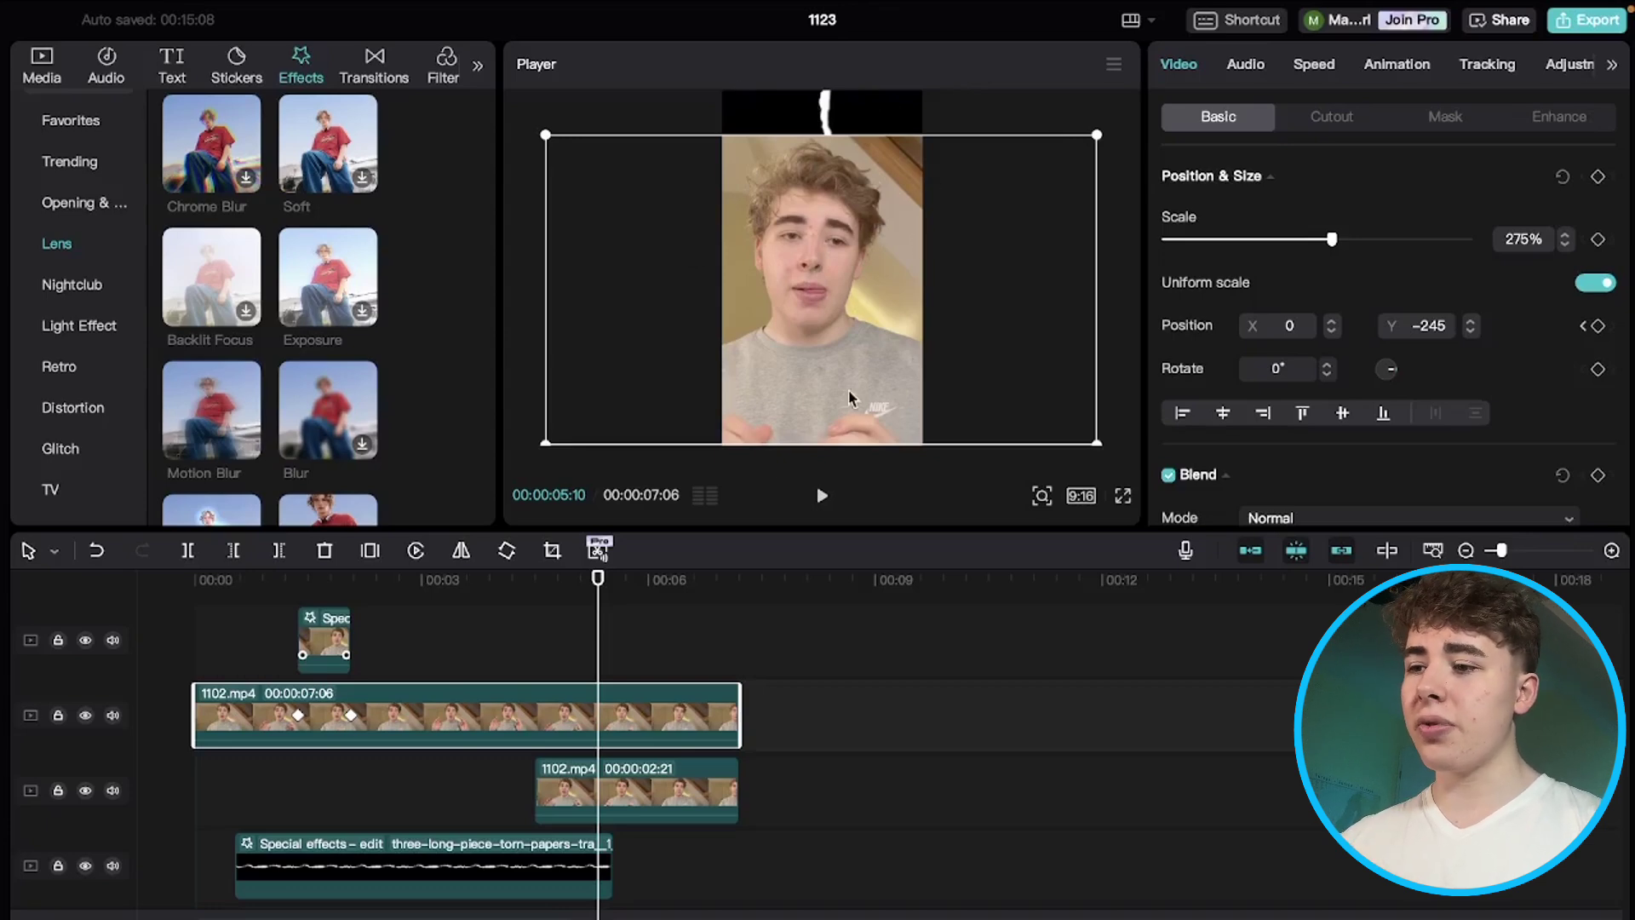
{"action": "left_click", "coordinate": [511, 652]}
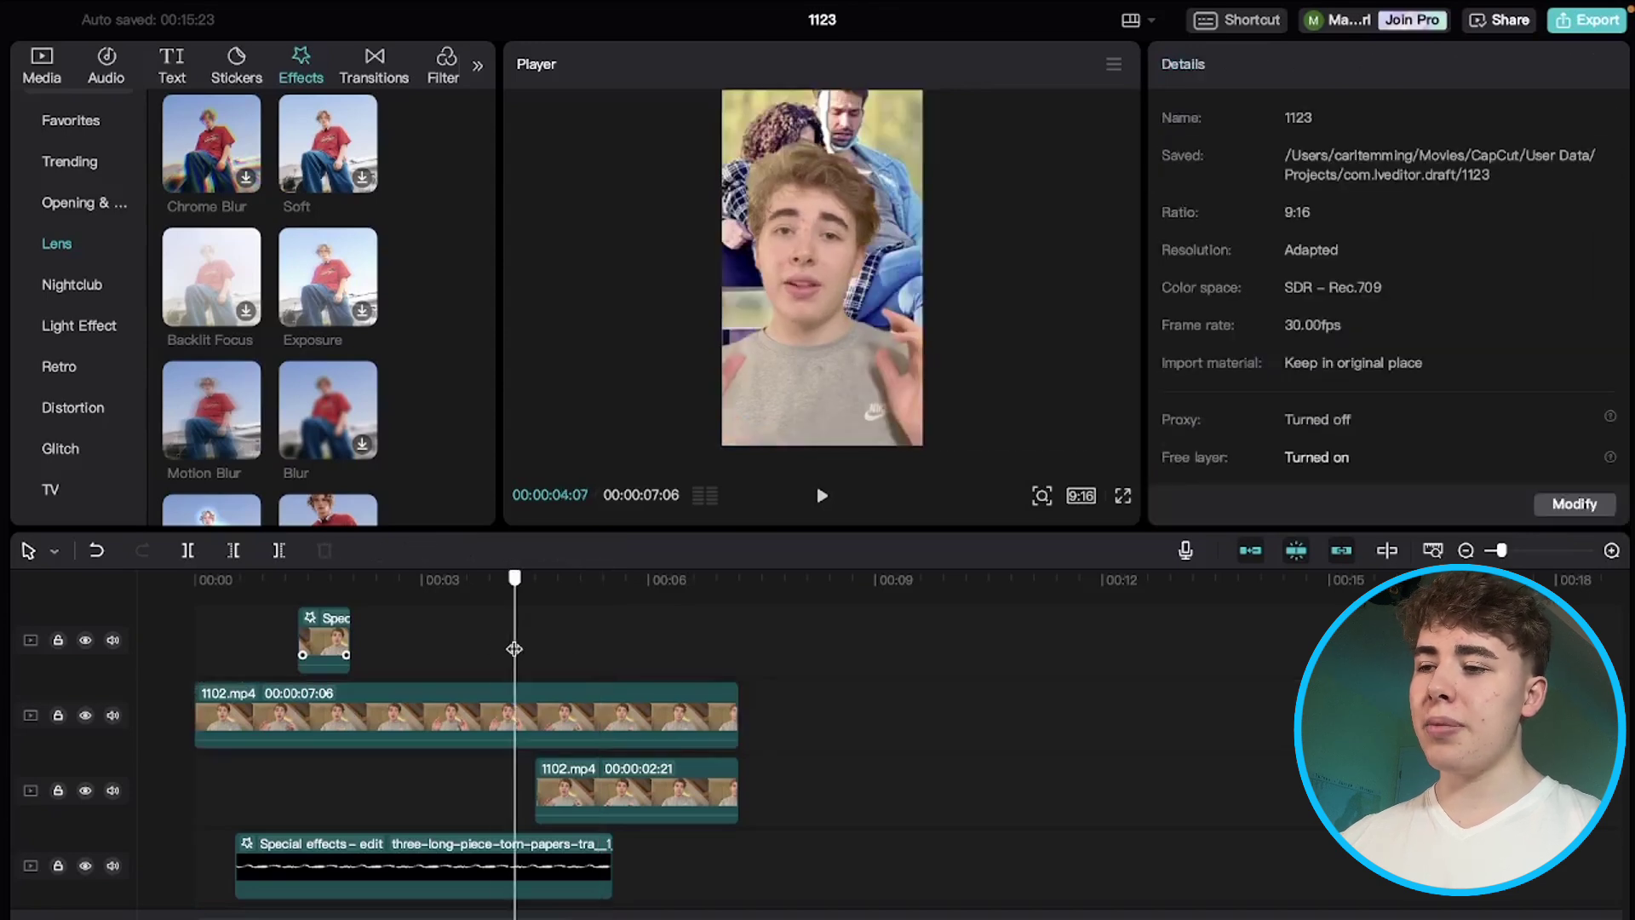
{"action": "left_click_drag", "start_coordinate": [511, 649], "coordinate": [555, 652]}
{"action": "left_click", "coordinate": [572, 790]}
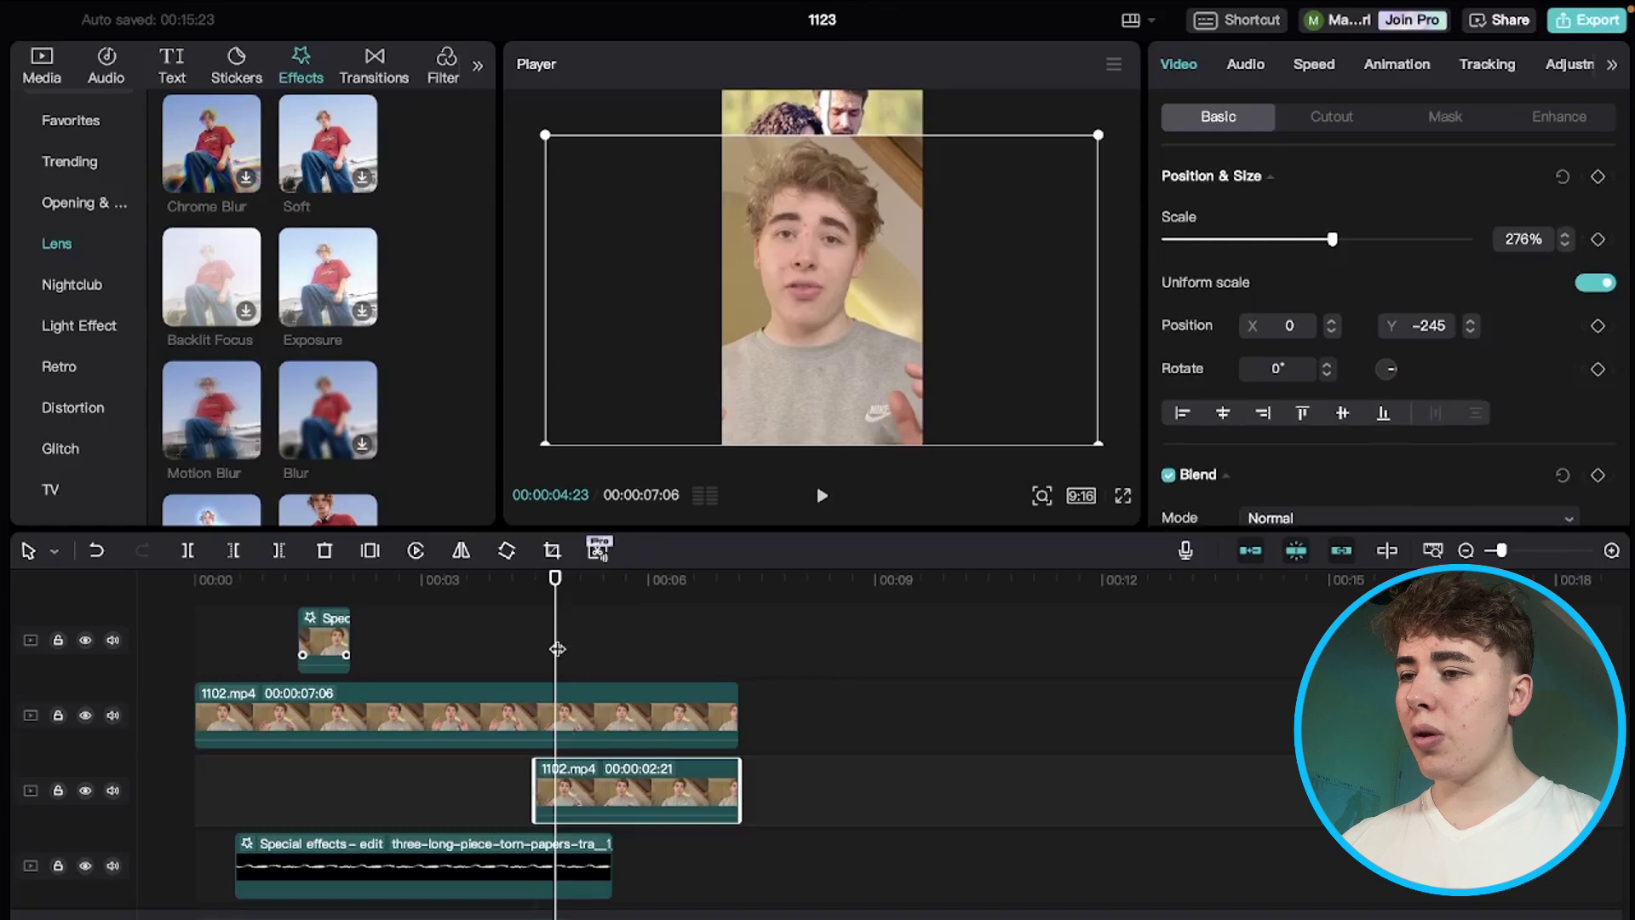
{"action": "left_click", "coordinate": [1383, 66]}
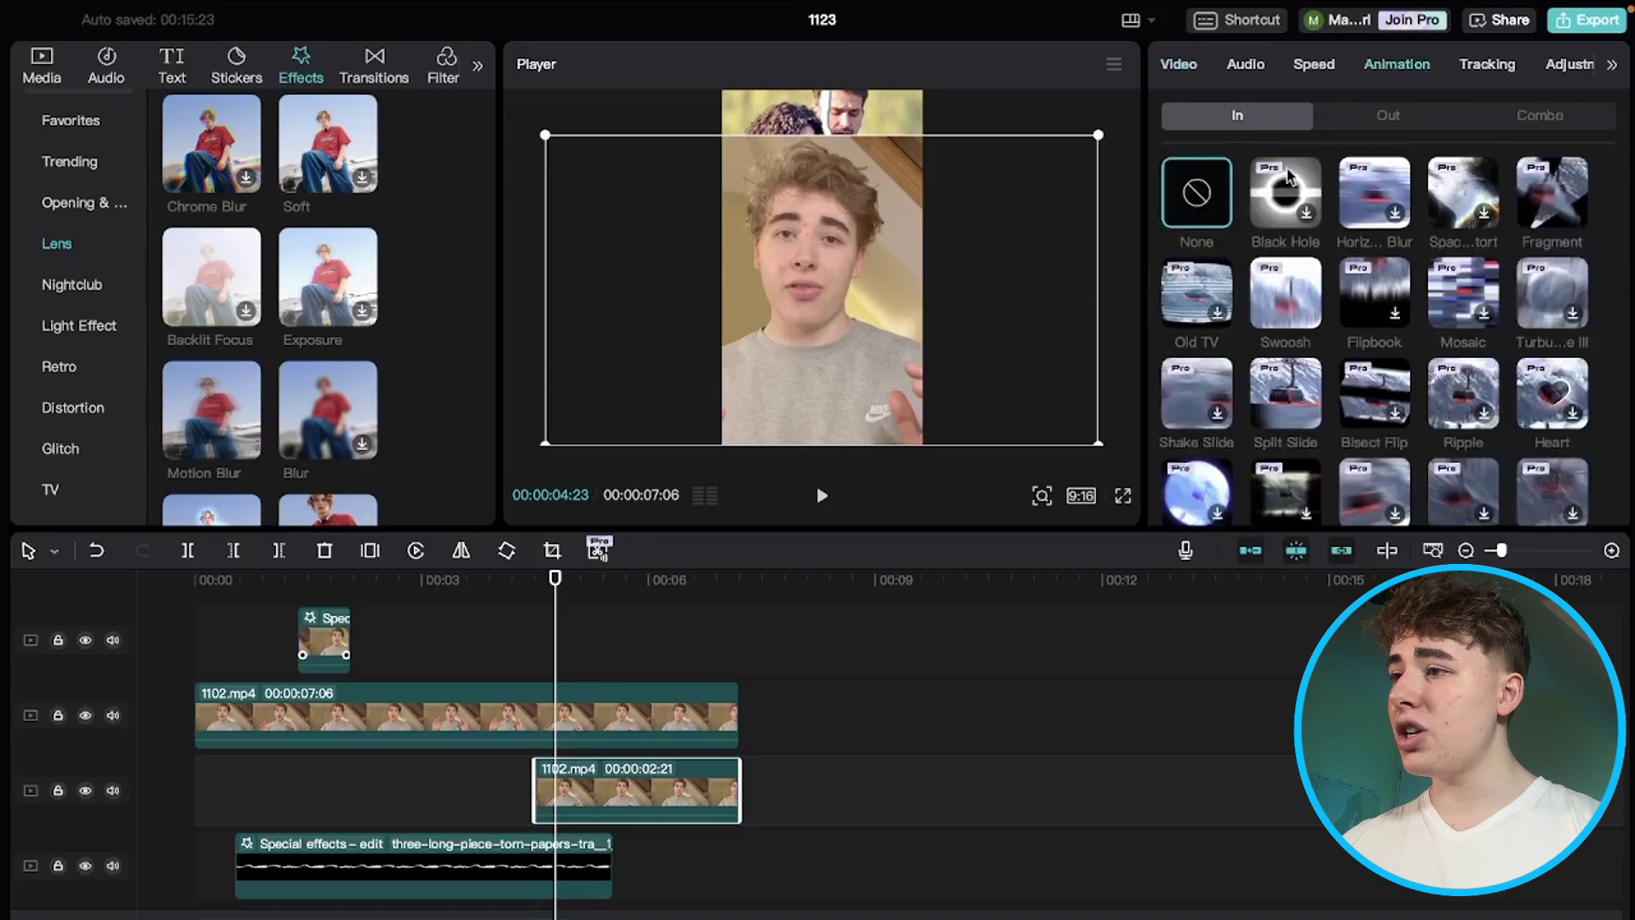
{"action": "scroll", "coordinate": [1248, 320], "scroll_direction": "down", "scroll_amount": 3}
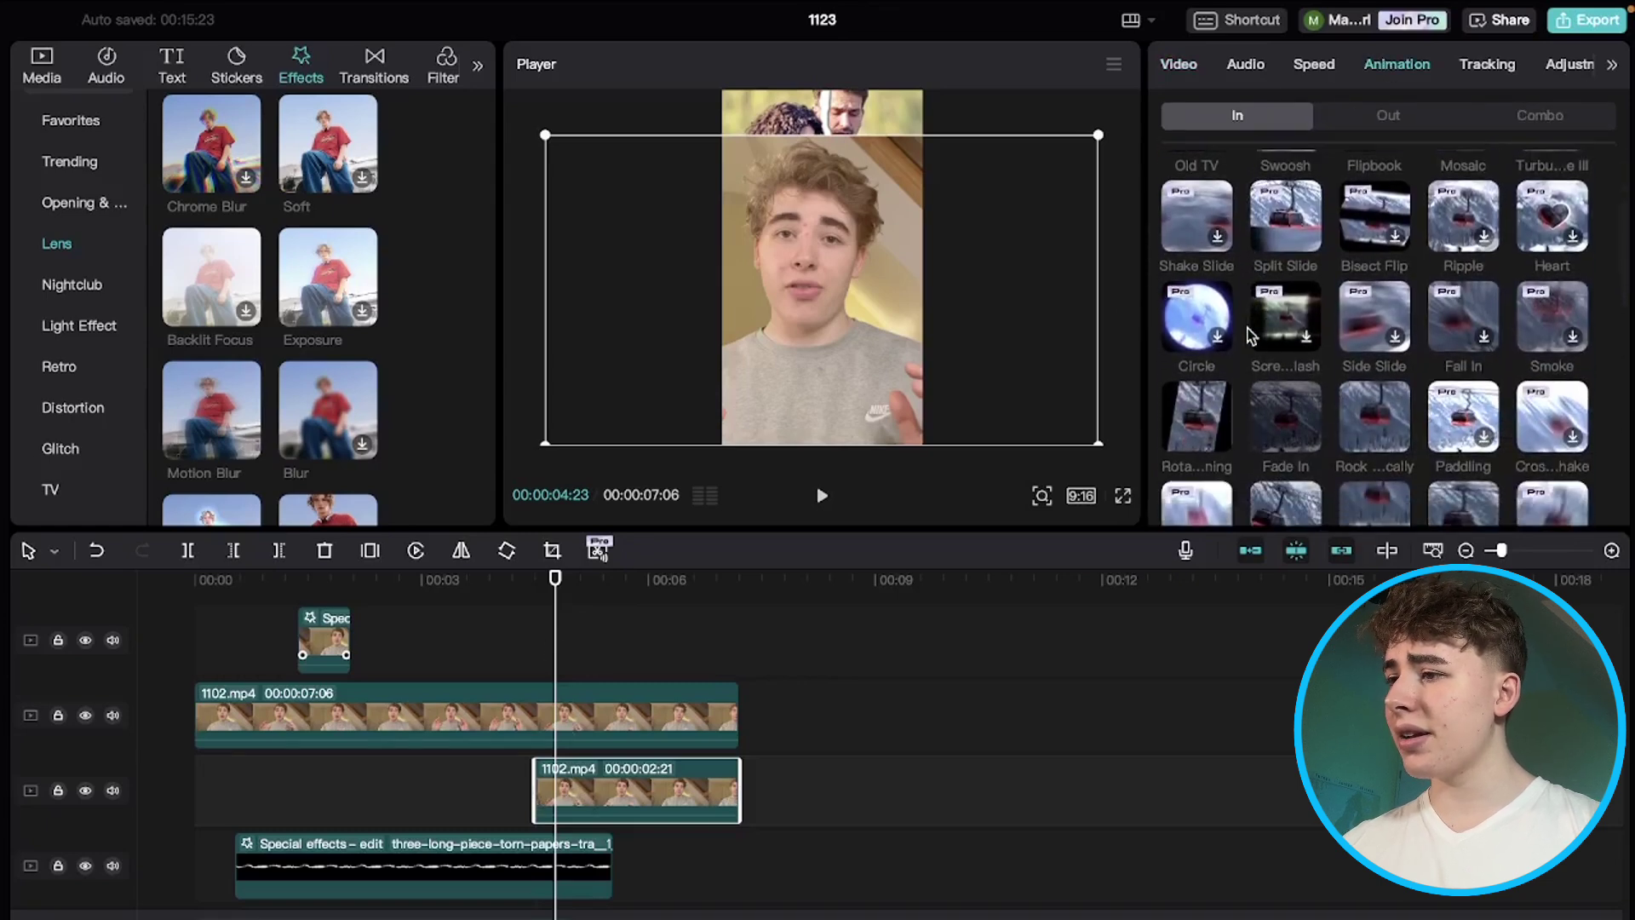
{"action": "left_click", "coordinate": [1287, 409]}
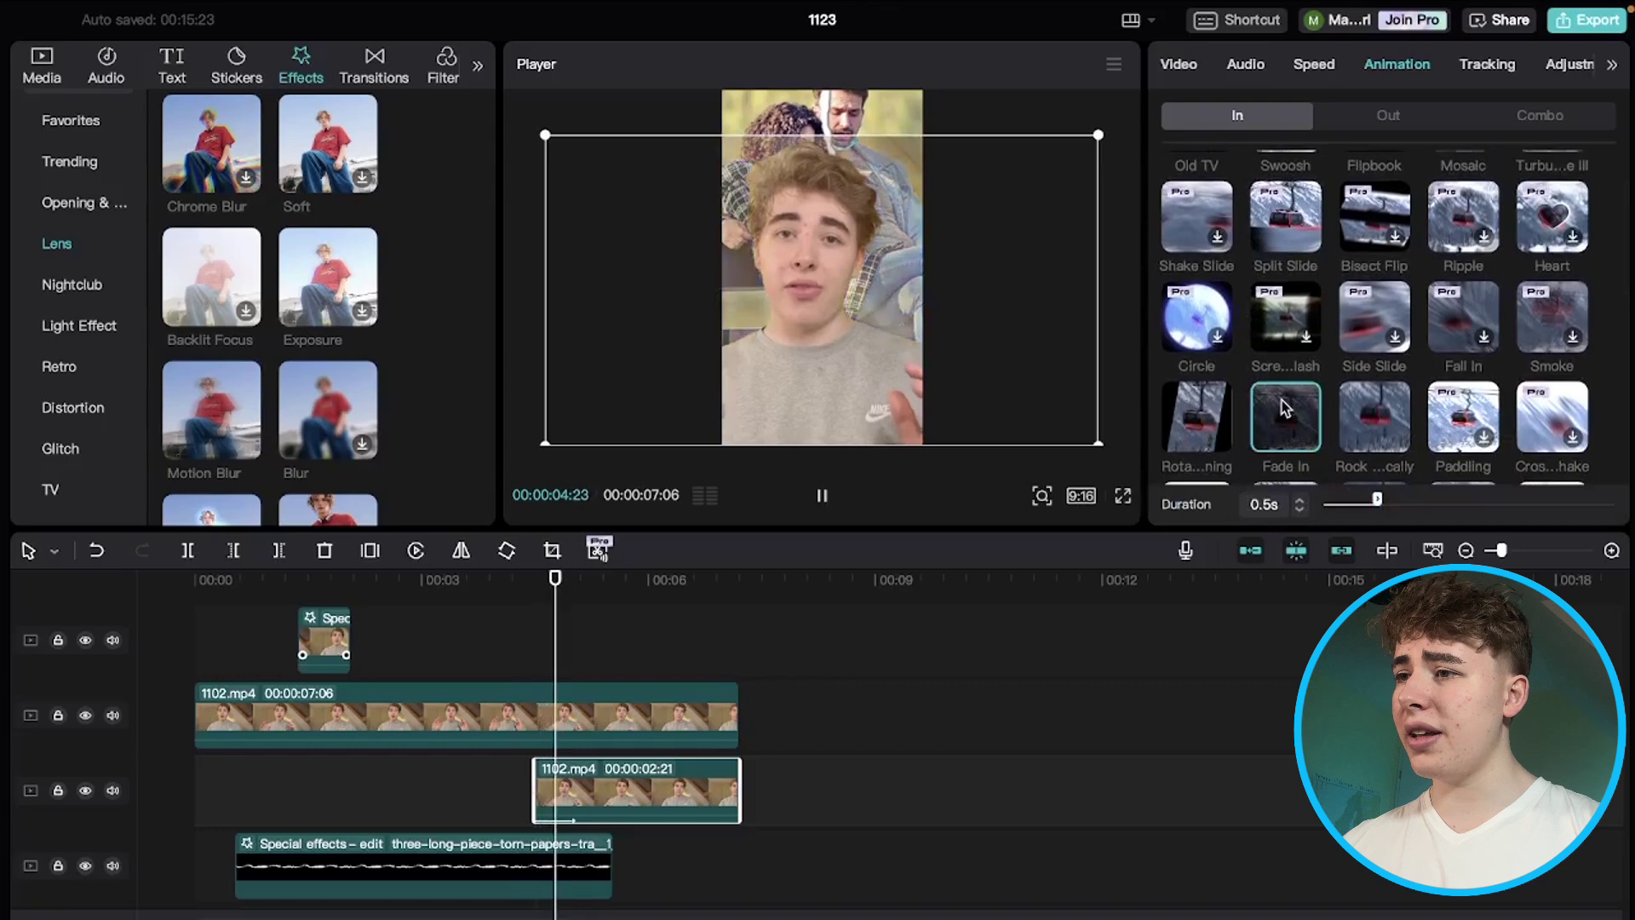
Step: Play back the background's fade-in from shortly before the lower 1102.mp4 copy starts
{"action": "left_click", "coordinate": [482, 656]}
{"action": "key", "text": "space"}
{"action": "key", "text": "space"}
{"action": "left_click", "coordinate": [502, 652]}
{"action": "key", "text": "space"}
{"action": "key", "text": "space"}
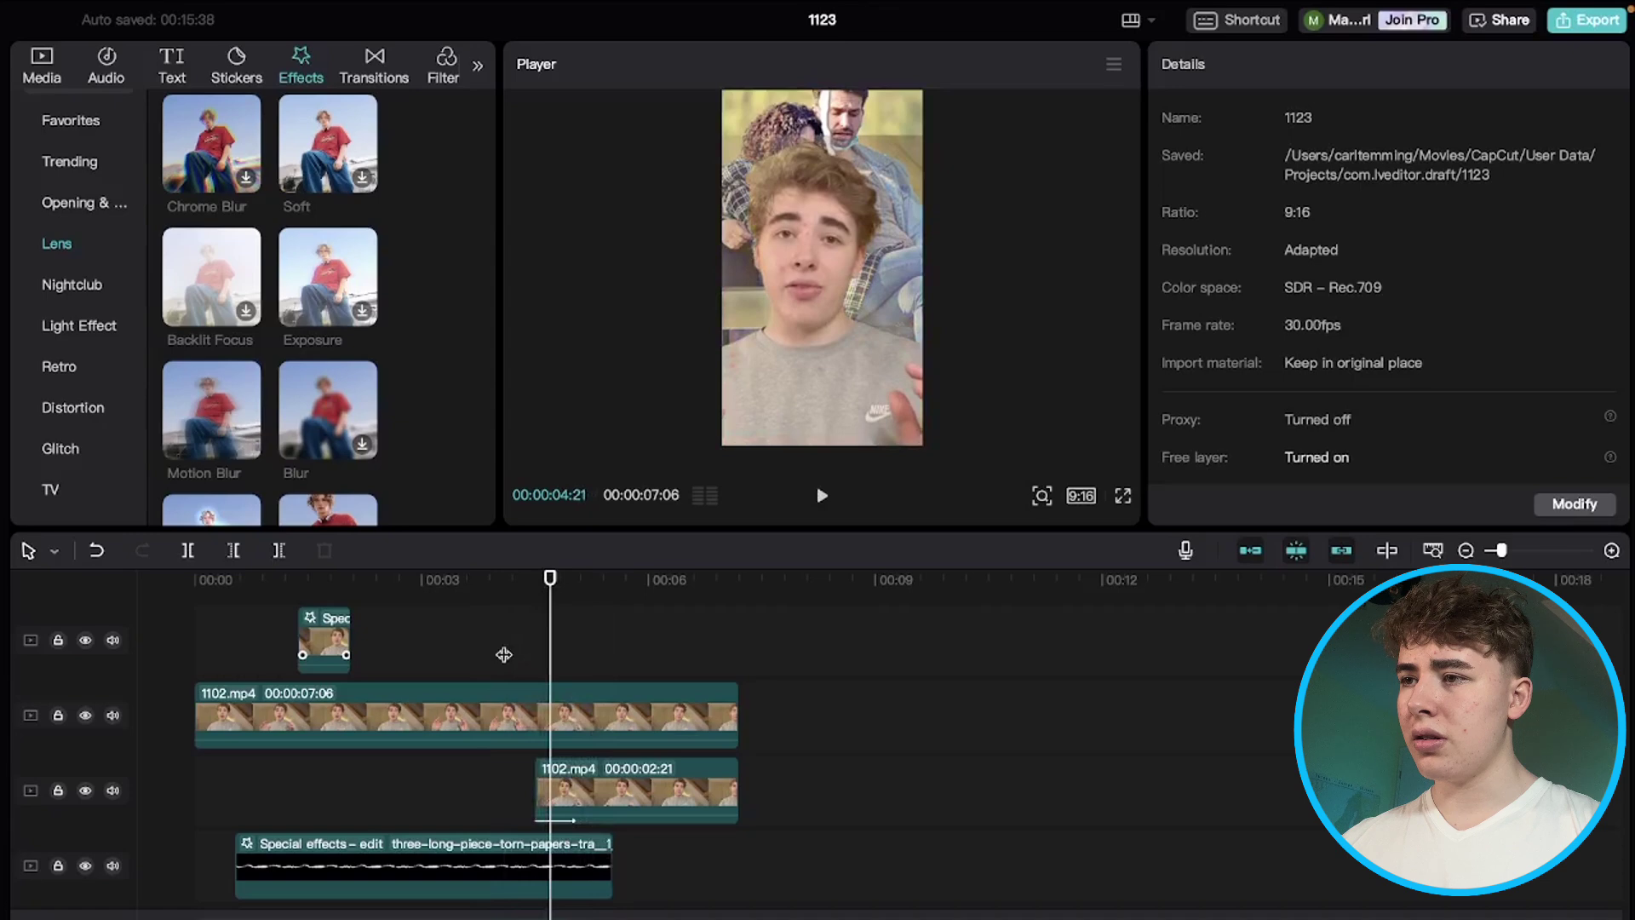
Step: Scale the lower 1102.mp4 background copy up to 355% so it fills the vertical frame
{"action": "left_click", "coordinate": [632, 786]}
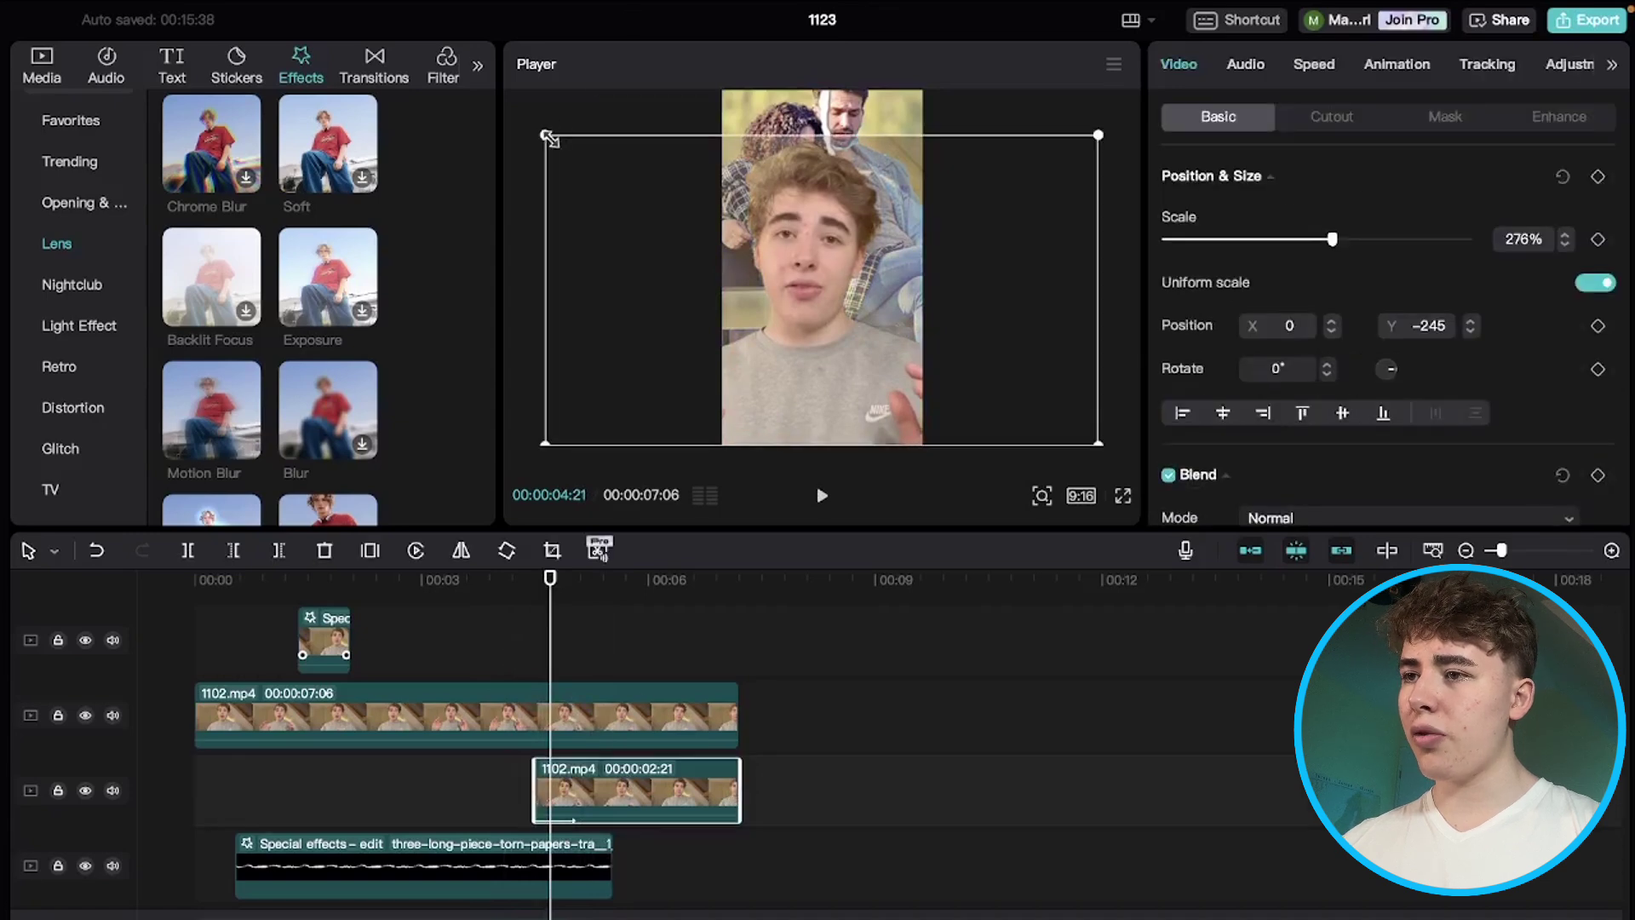
{"action": "left_click_drag", "start_coordinate": [549, 138], "coordinate": [451, 81]}
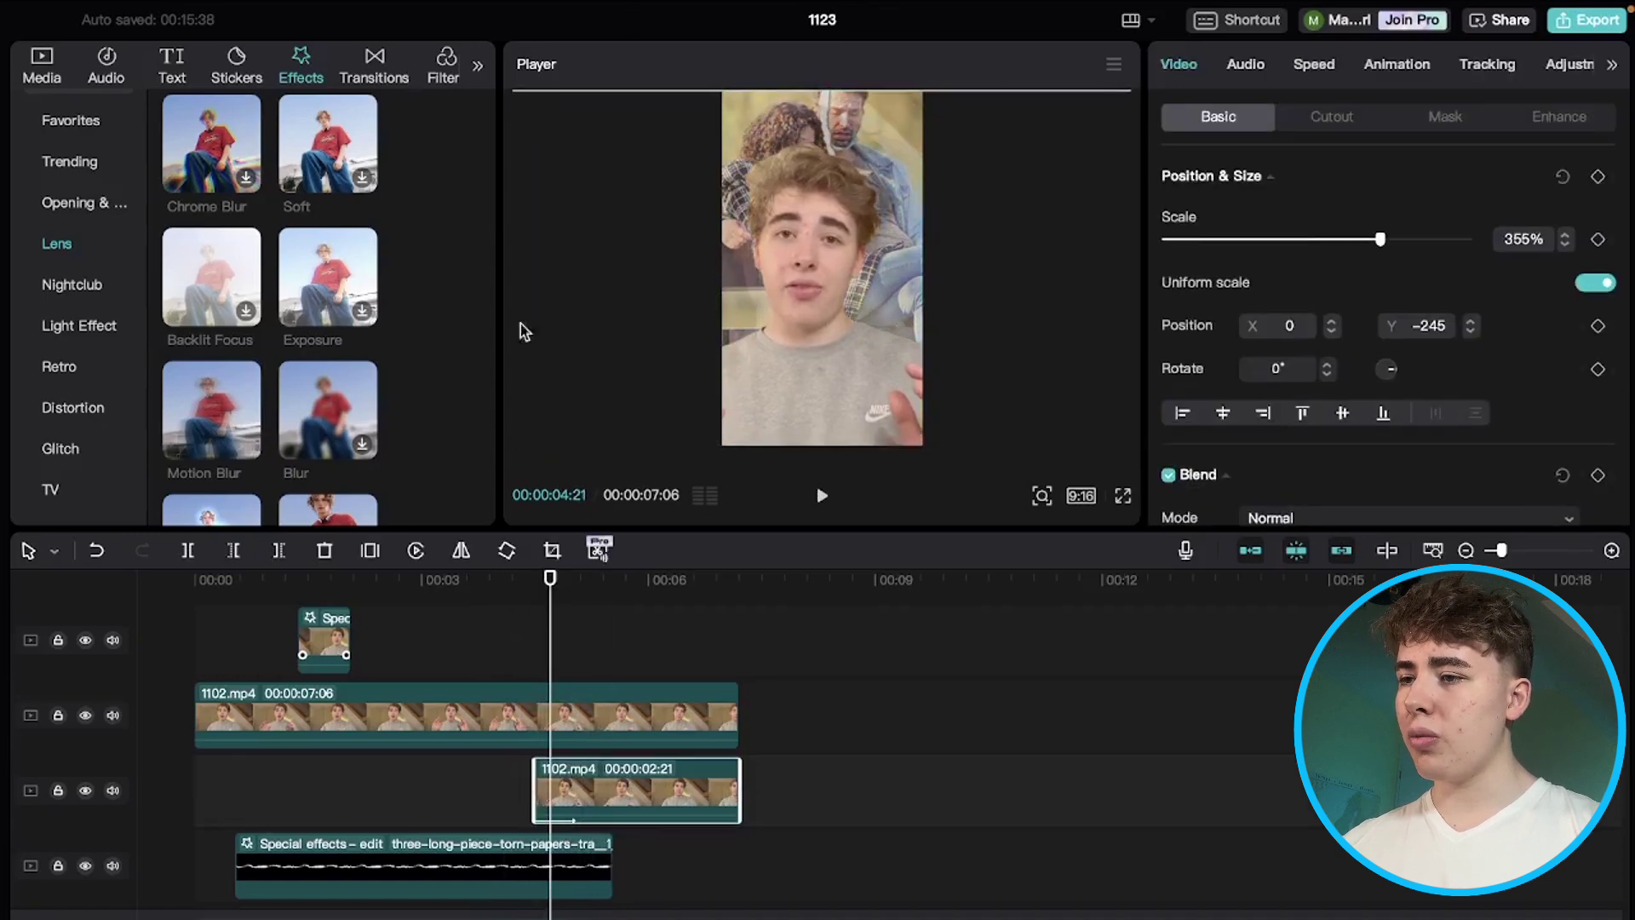
{"action": "left_click", "coordinate": [477, 610]}
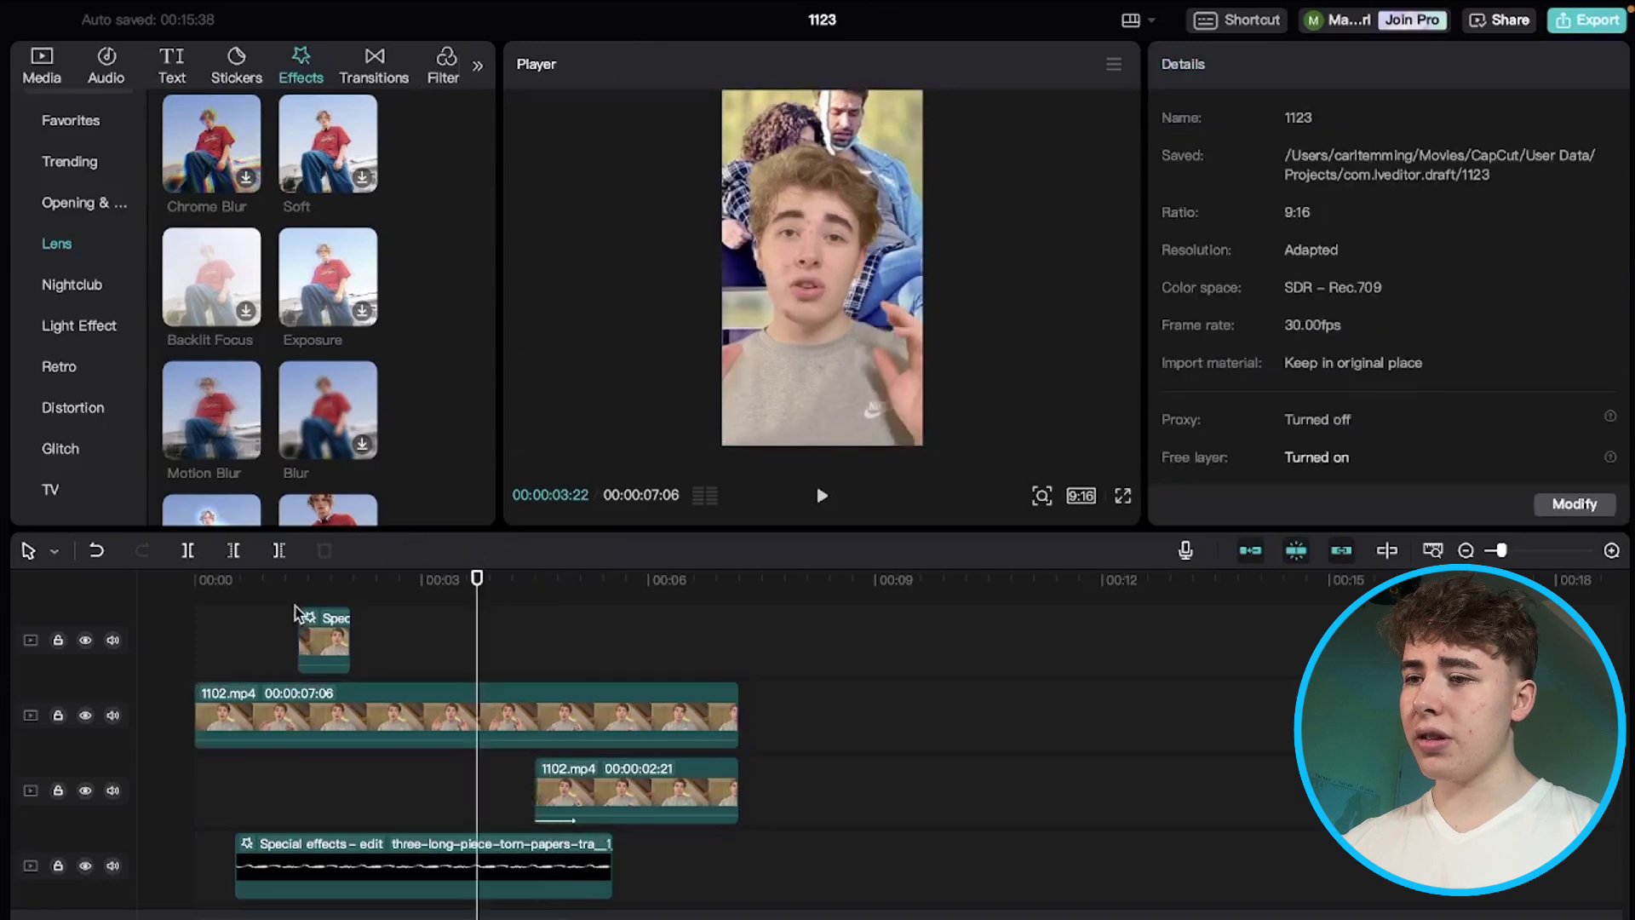
Step: Play back the whole edit to check how the enlarged background copy comes in behind the cutout
{"action": "left_click", "coordinate": [243, 619]}
{"action": "key", "text": "space"}
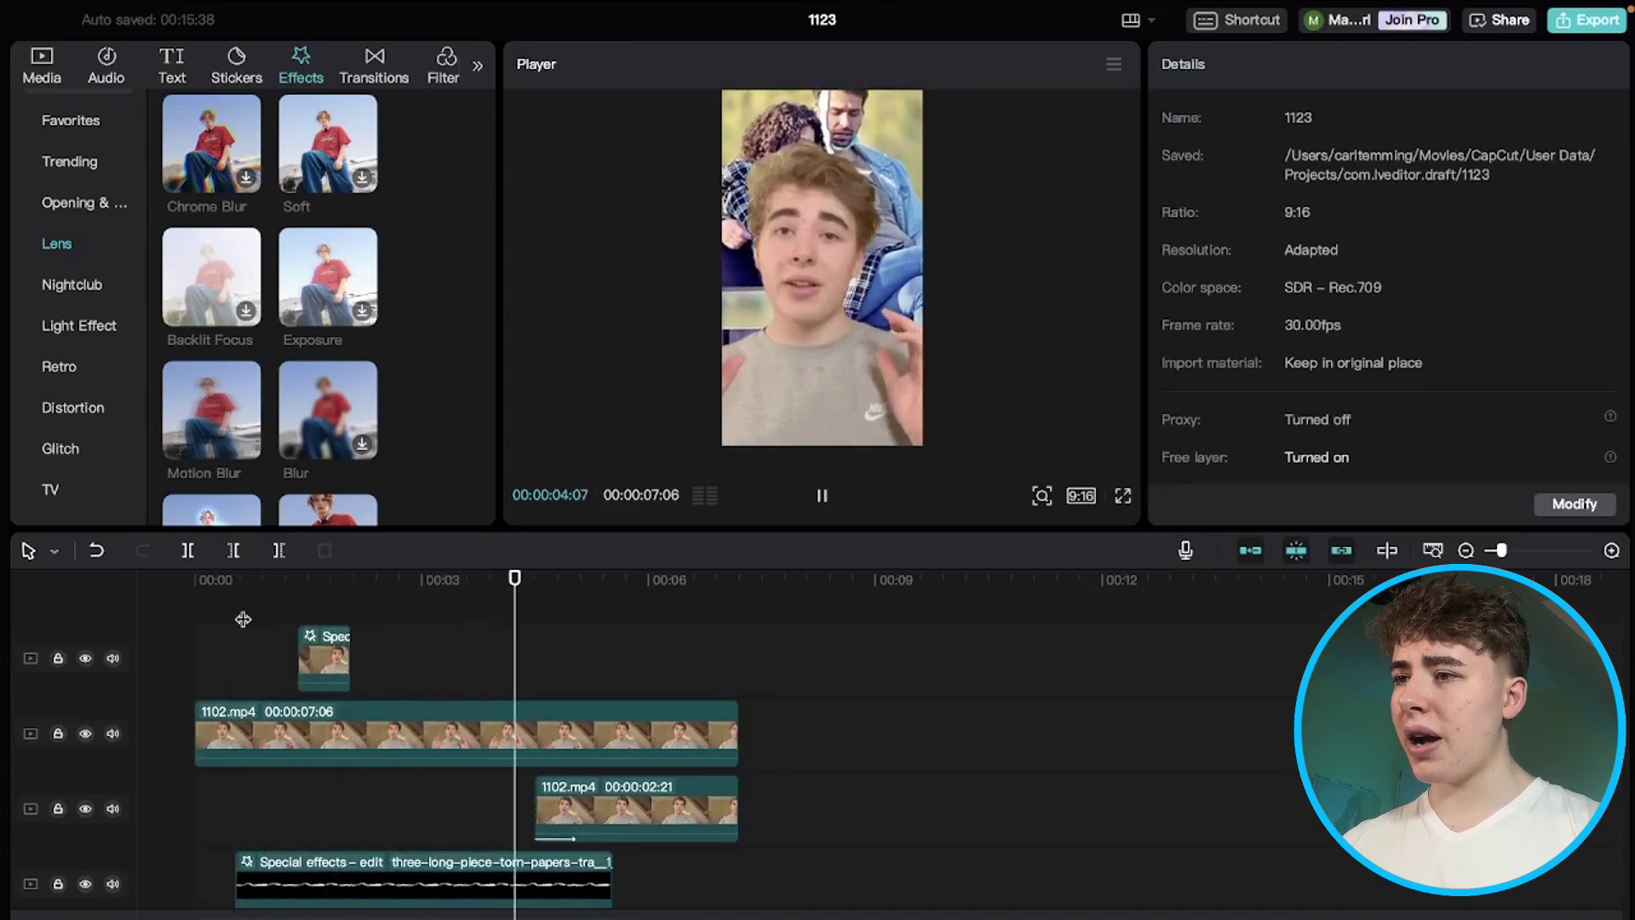
{"action": "key", "text": "space"}
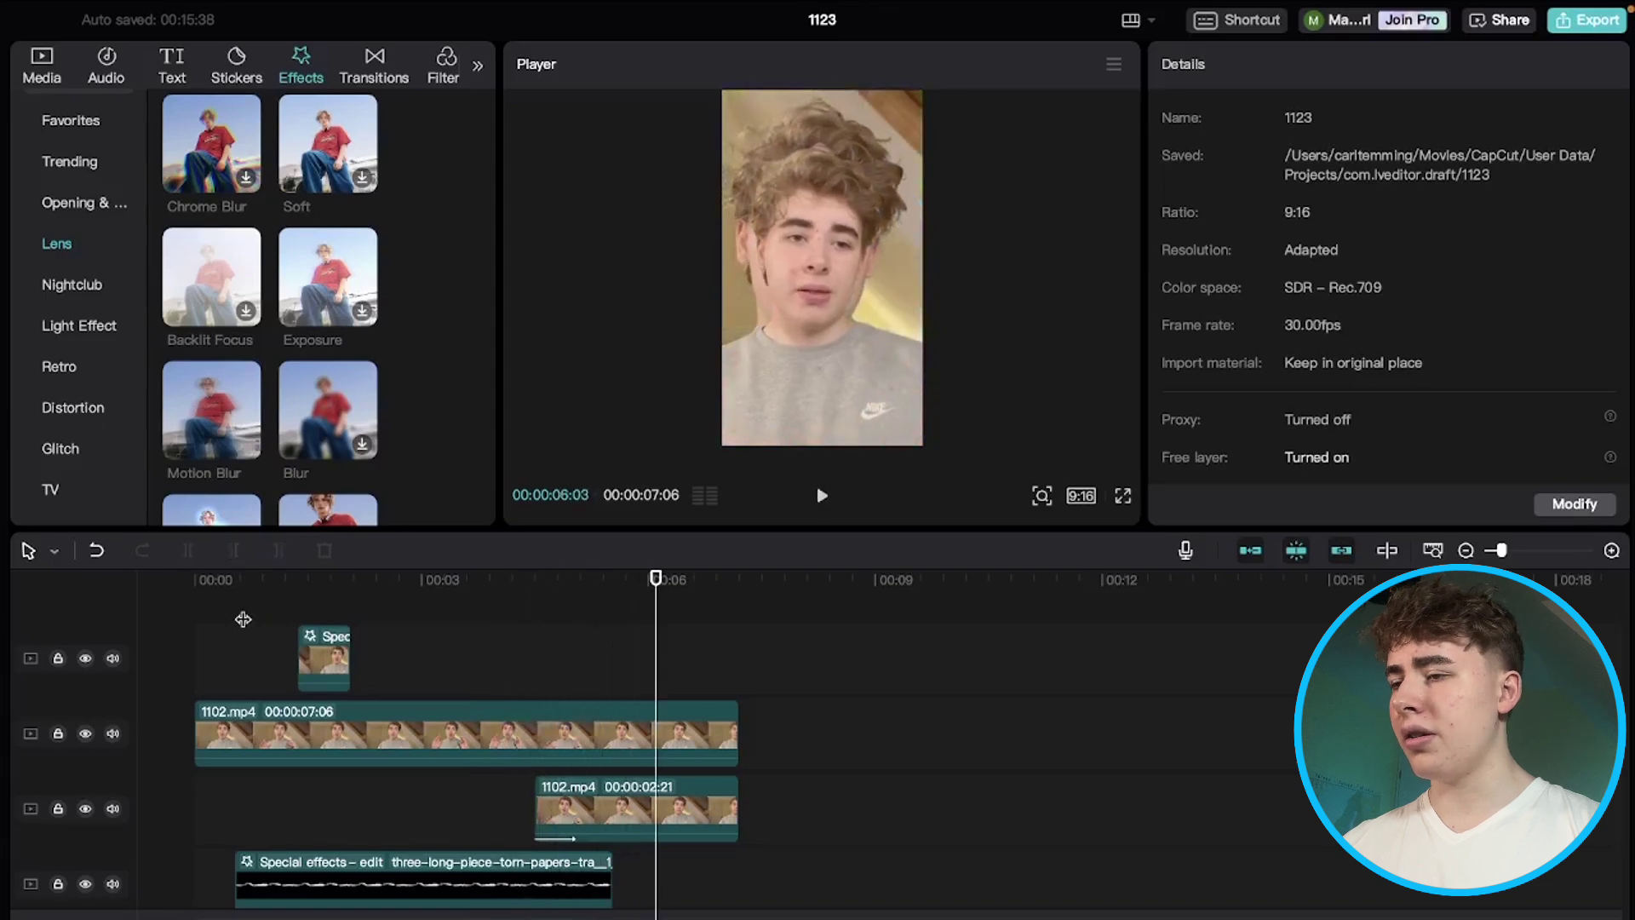
{"action": "key", "text": "space"}
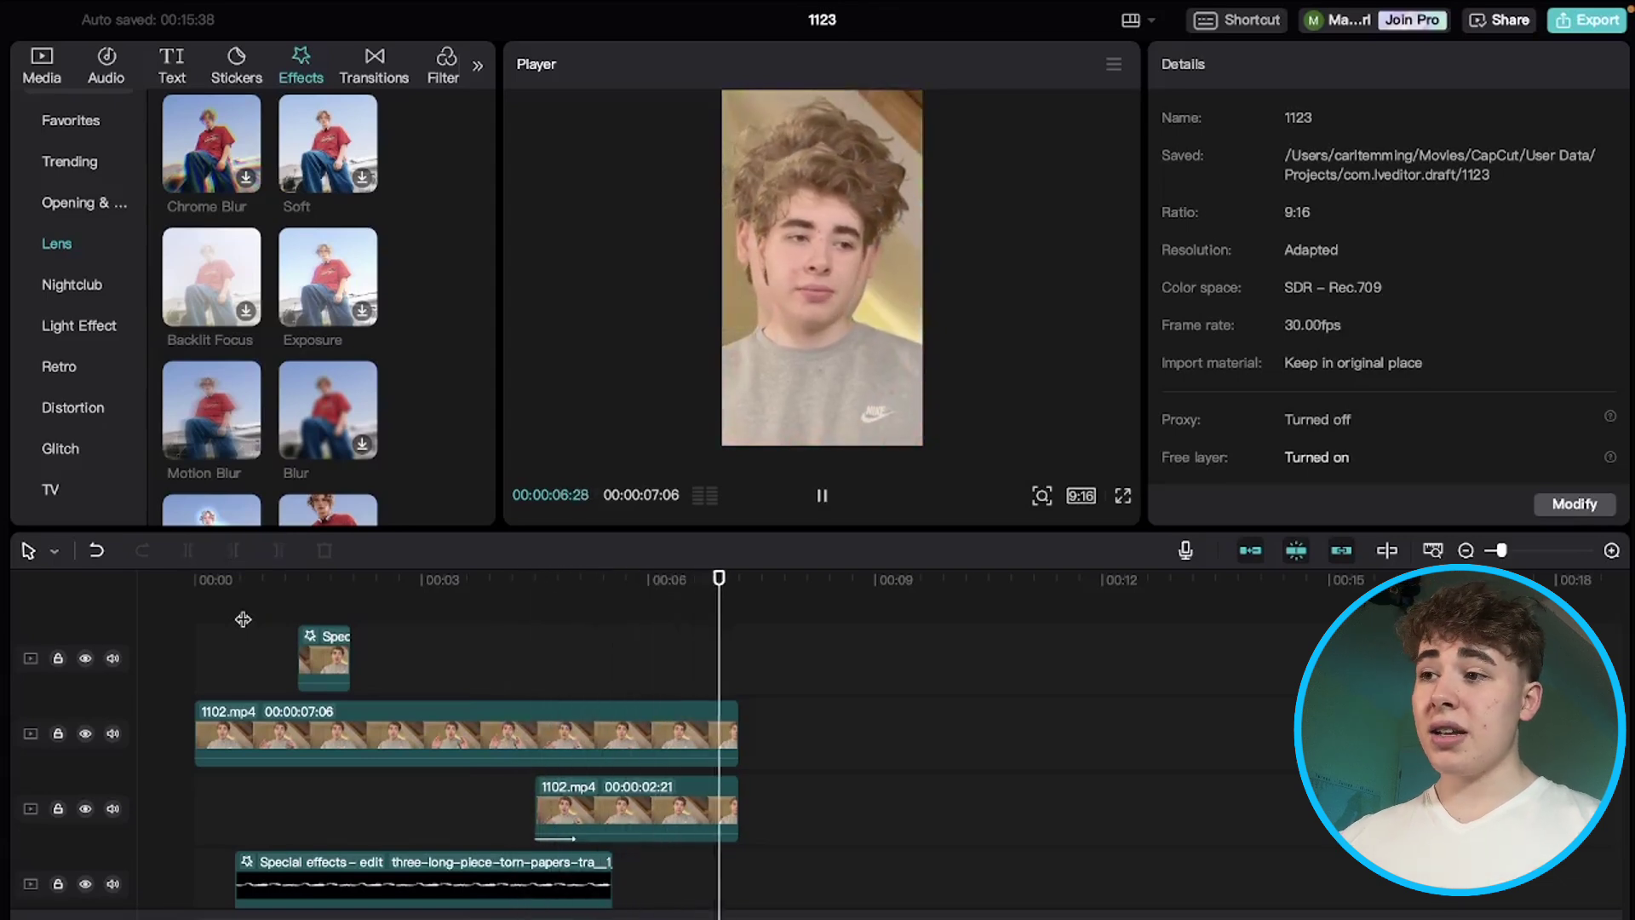
{"action": "key", "text": "super+minus"}
{"action": "left_click_drag", "start_coordinate": [226, 672], "coordinate": [189, 675]}
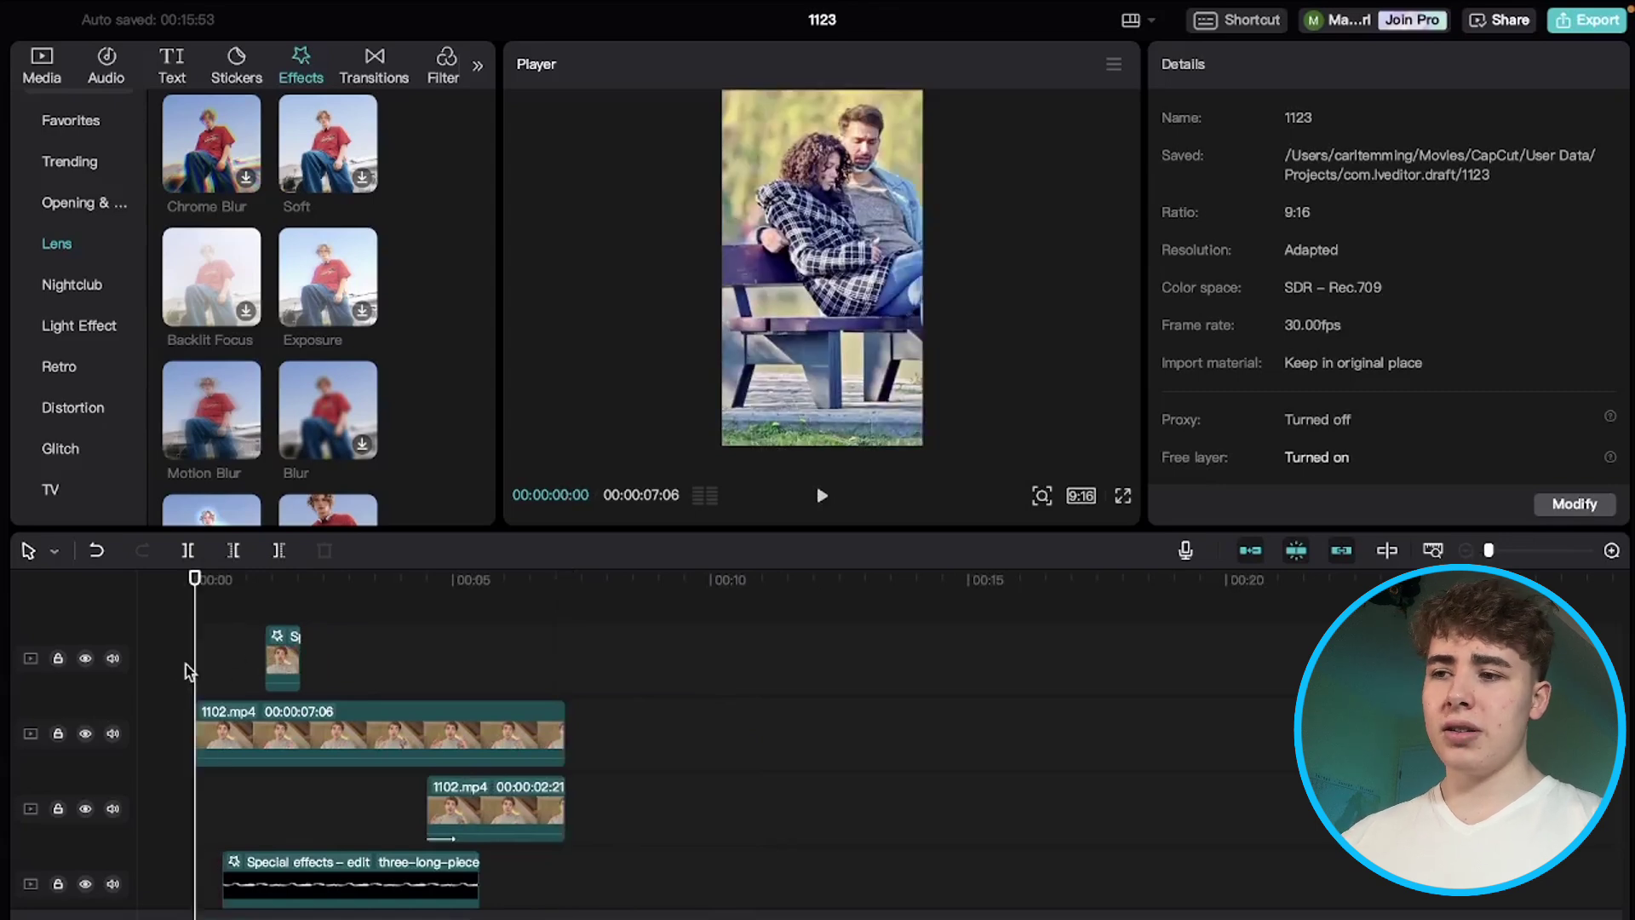
{"action": "key", "text": "space"}
{"action": "left_click", "coordinate": [394, 693]}
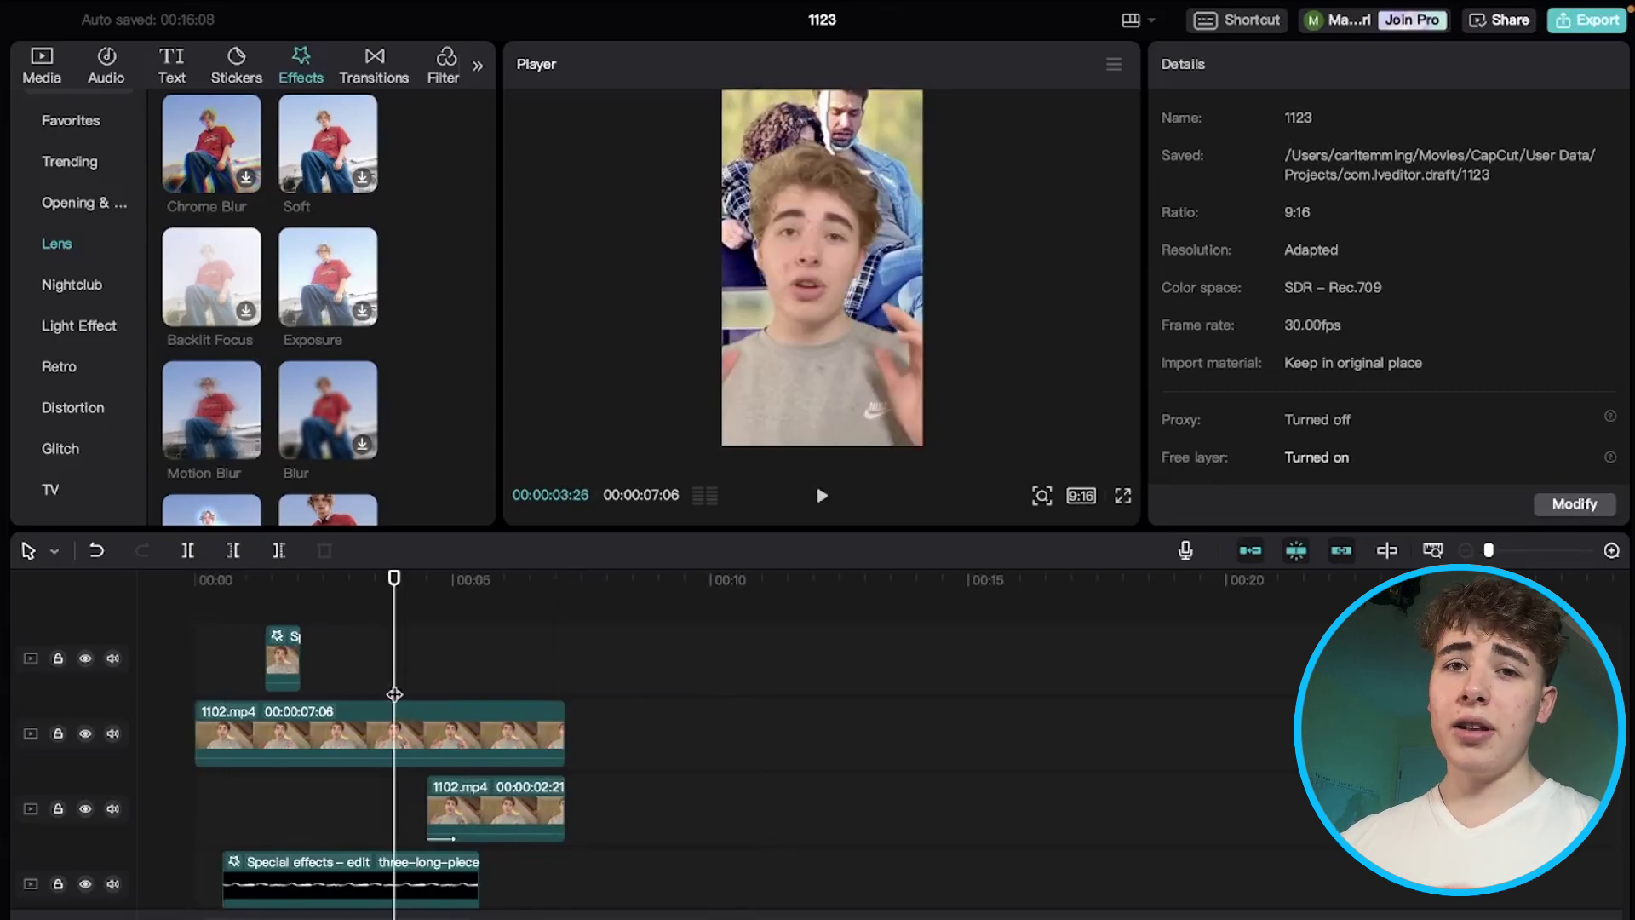
Step: Reduce the saturation of the lower 1102.mp4 background copy to about -48
{"action": "left_click_drag", "start_coordinate": [395, 694], "coordinate": [467, 694]}
{"action": "left_click", "coordinate": [470, 805]}
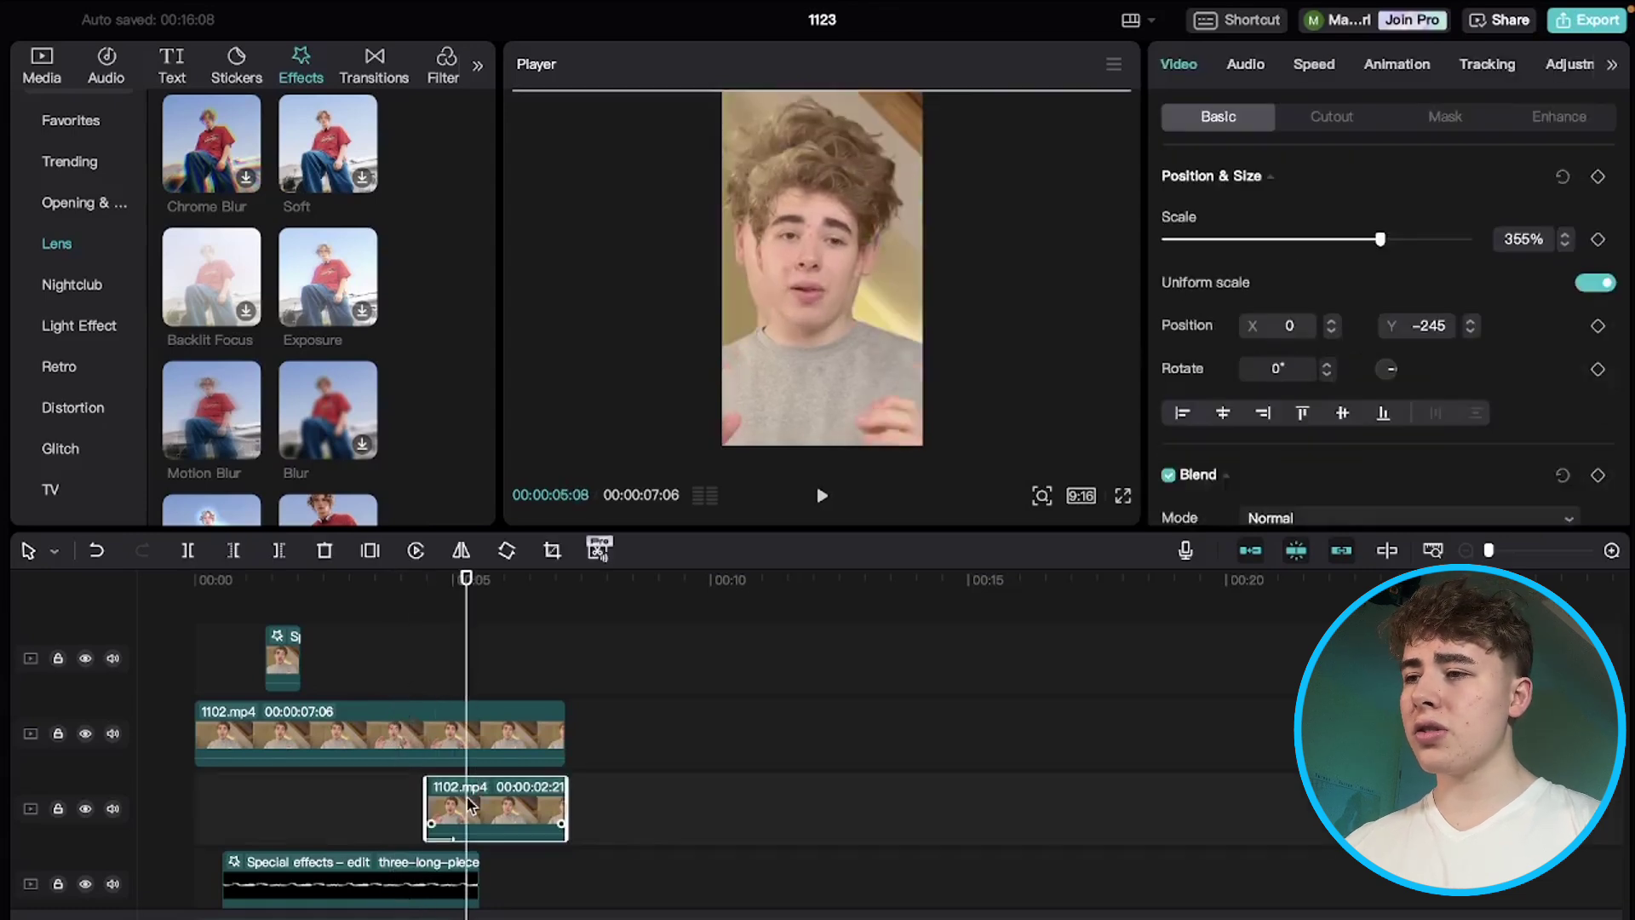
{"action": "scroll", "coordinate": [1306, 421], "scroll_direction": "down", "scroll_amount": 10}
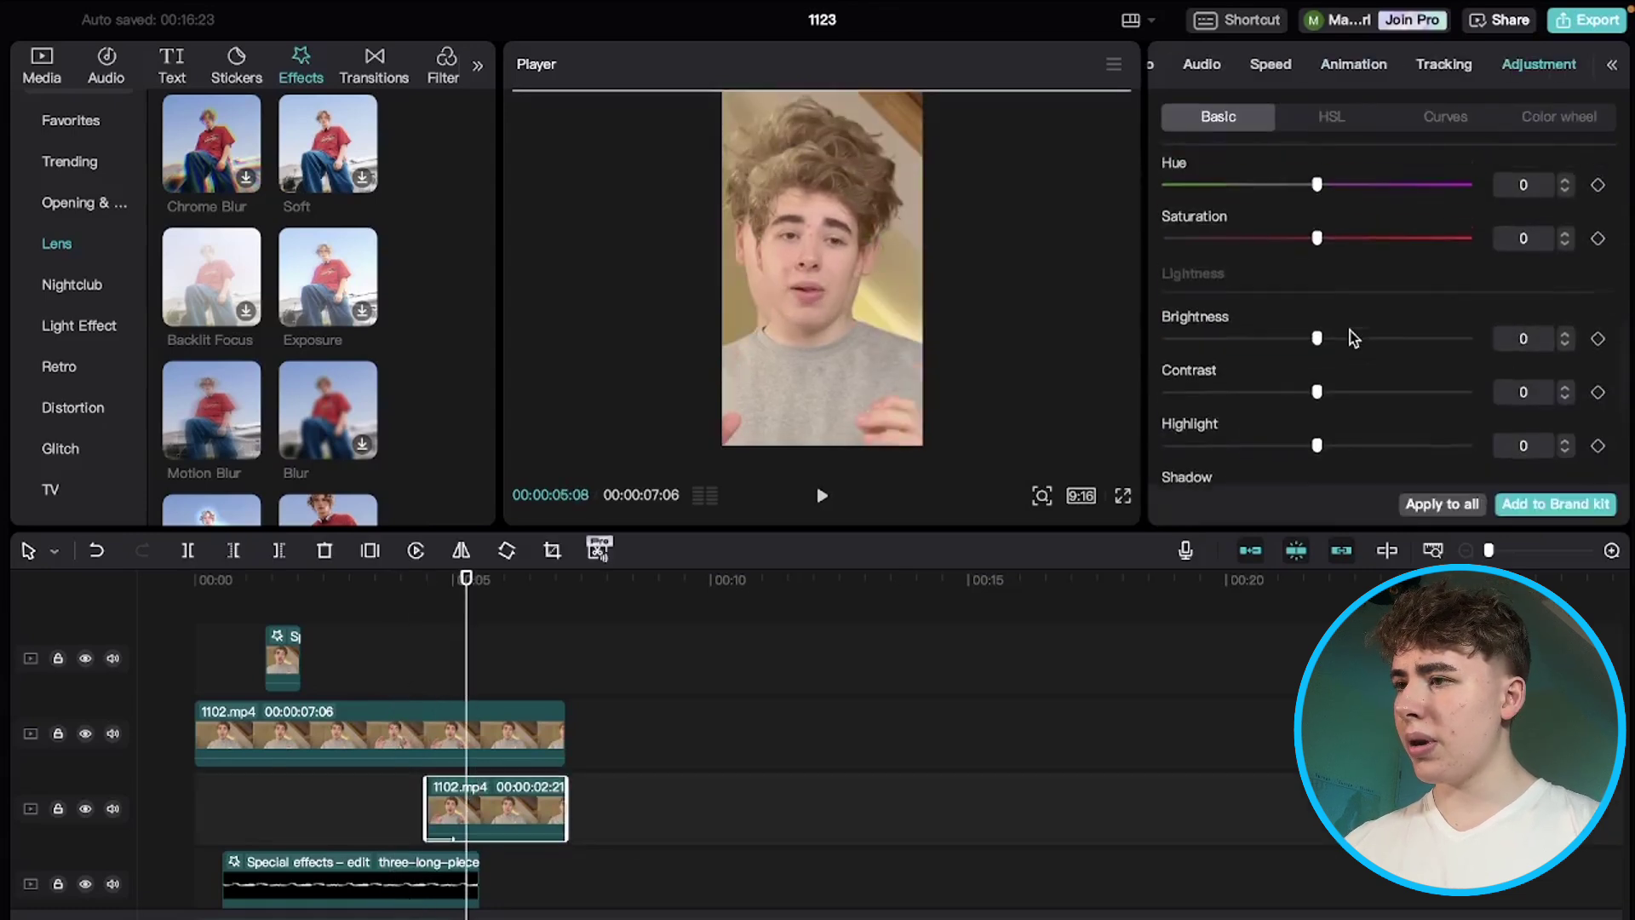
{"action": "left_click_drag", "start_coordinate": [1317, 252], "coordinate": [1192, 252]}
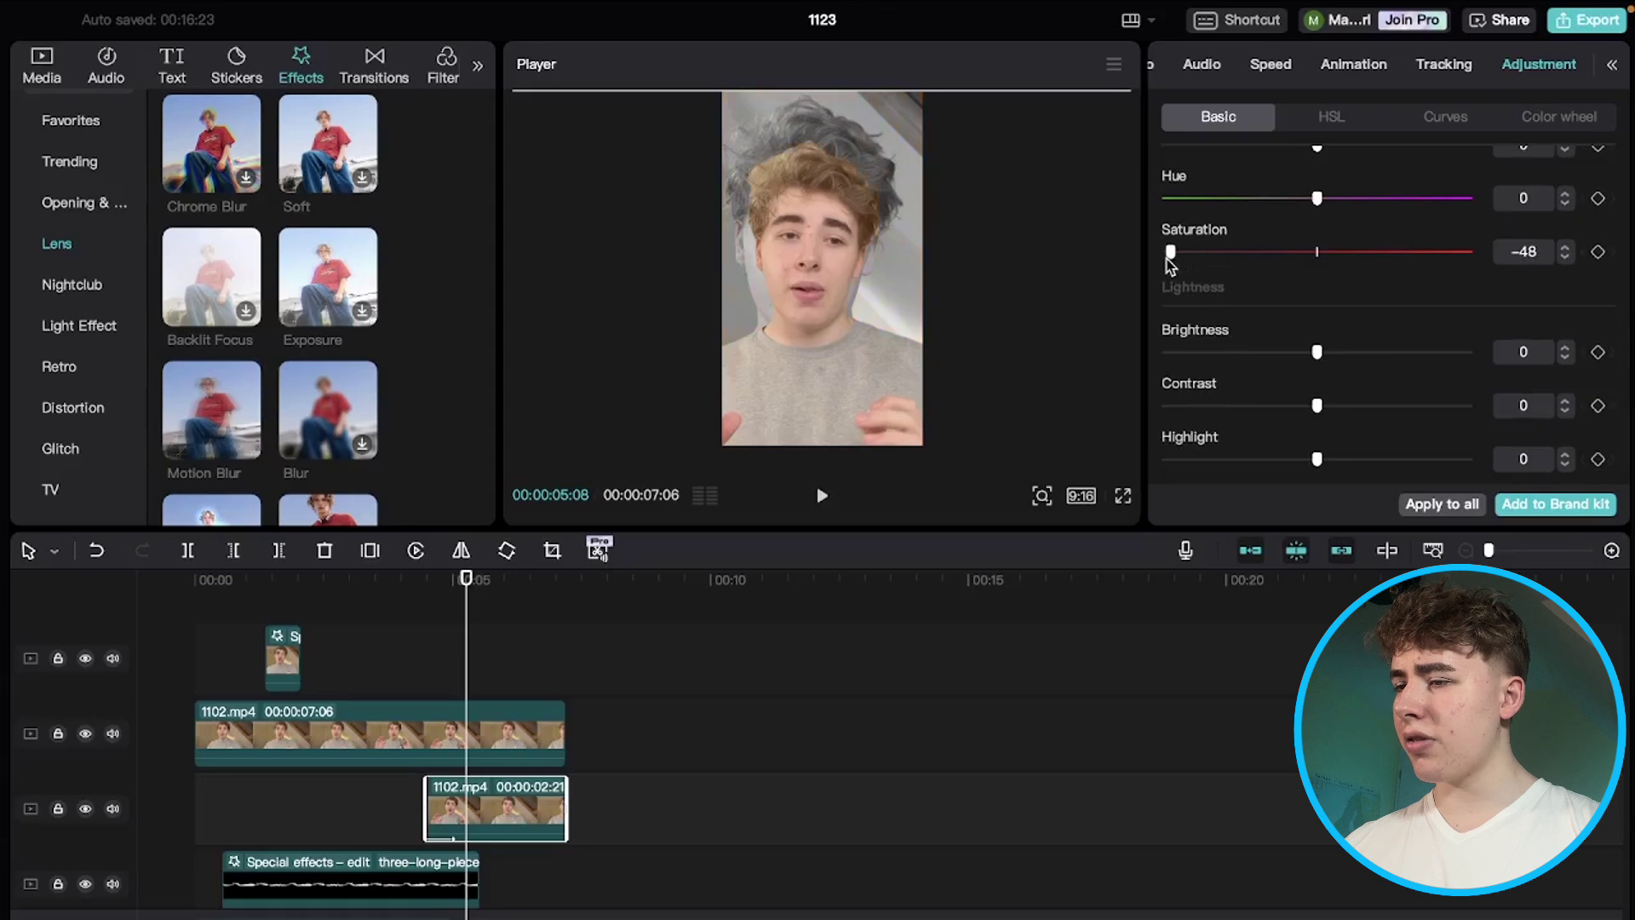
Step: Play back the ending with the desaturated background, and replay the edit from the beginning
{"action": "left_click", "coordinate": [376, 688]}
{"action": "key", "text": "space"}
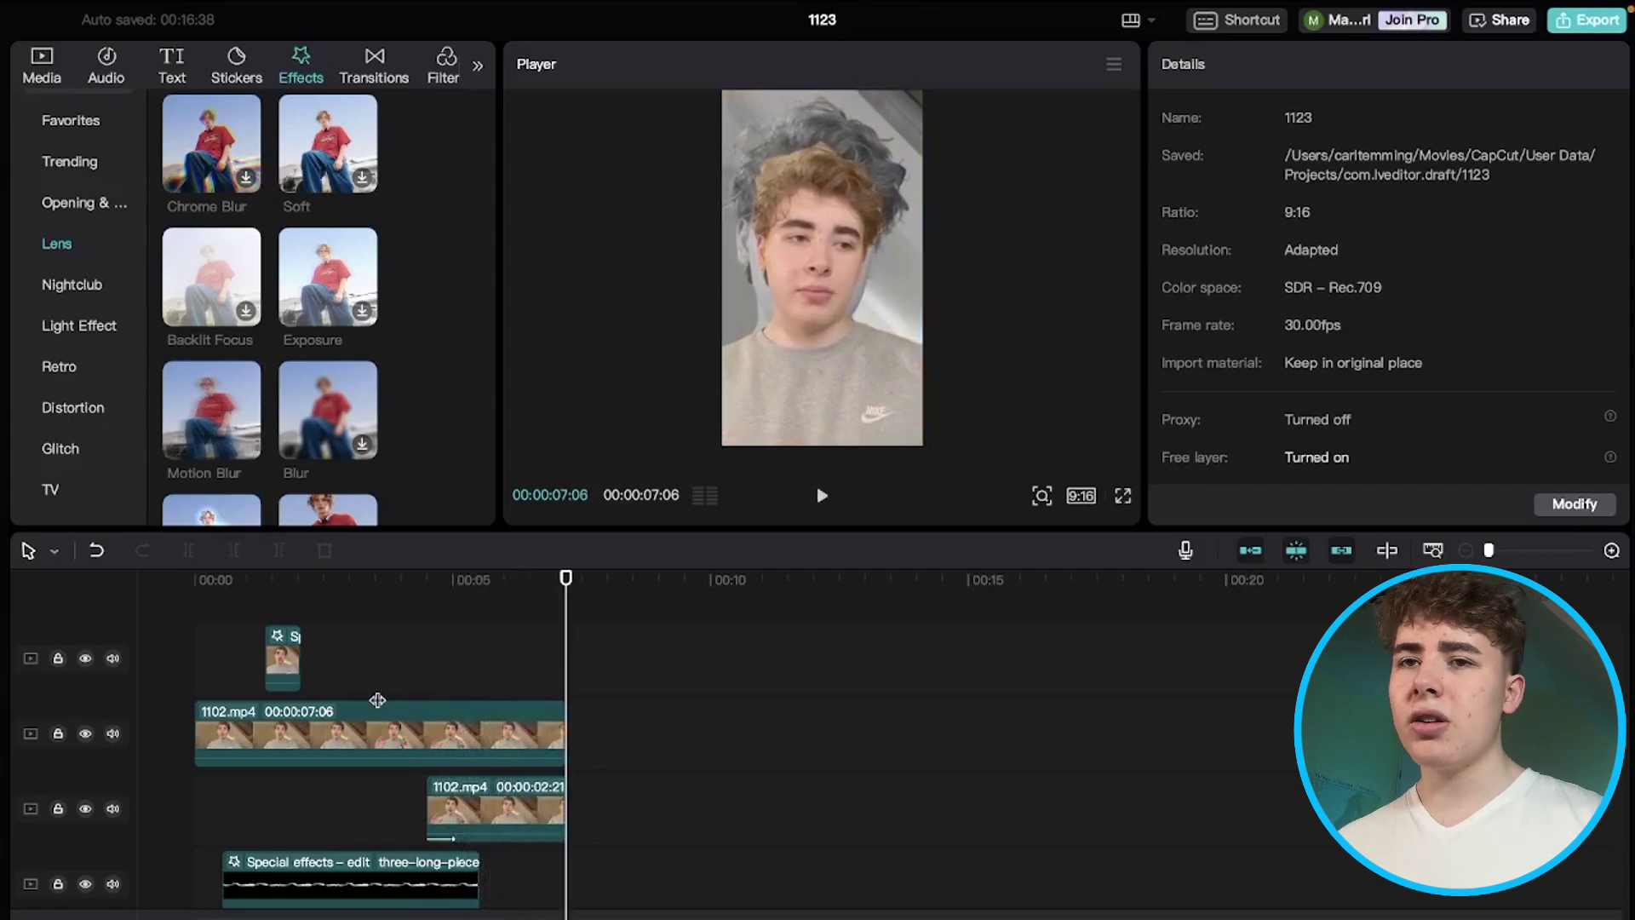
{"action": "left_click", "coordinate": [195, 660]}
{"action": "key", "text": "space"}
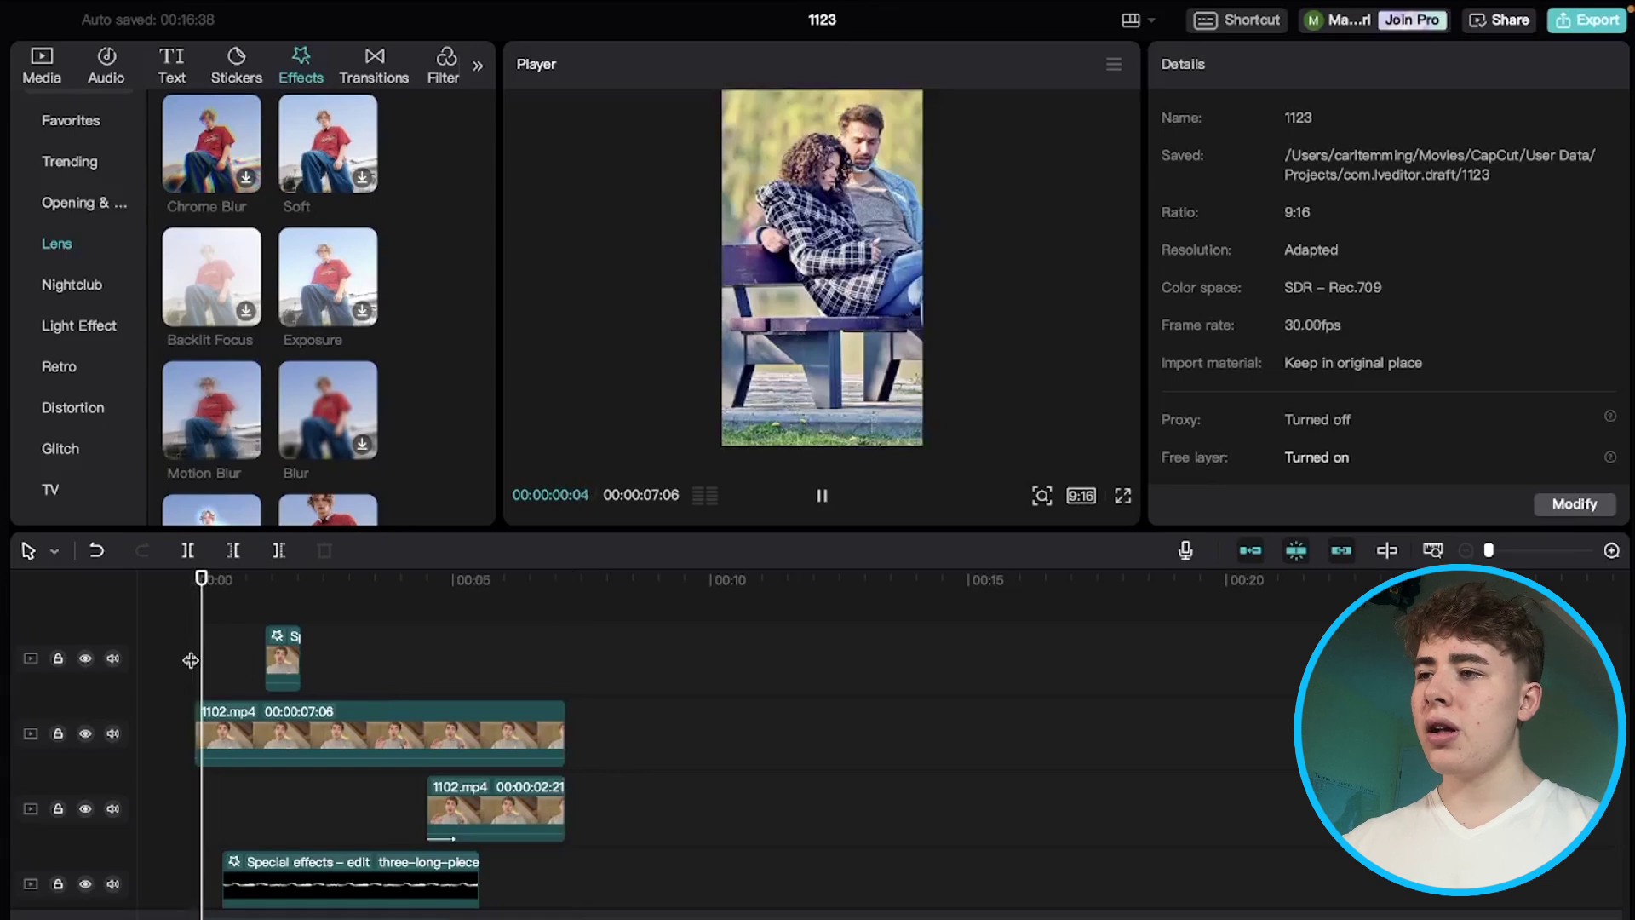